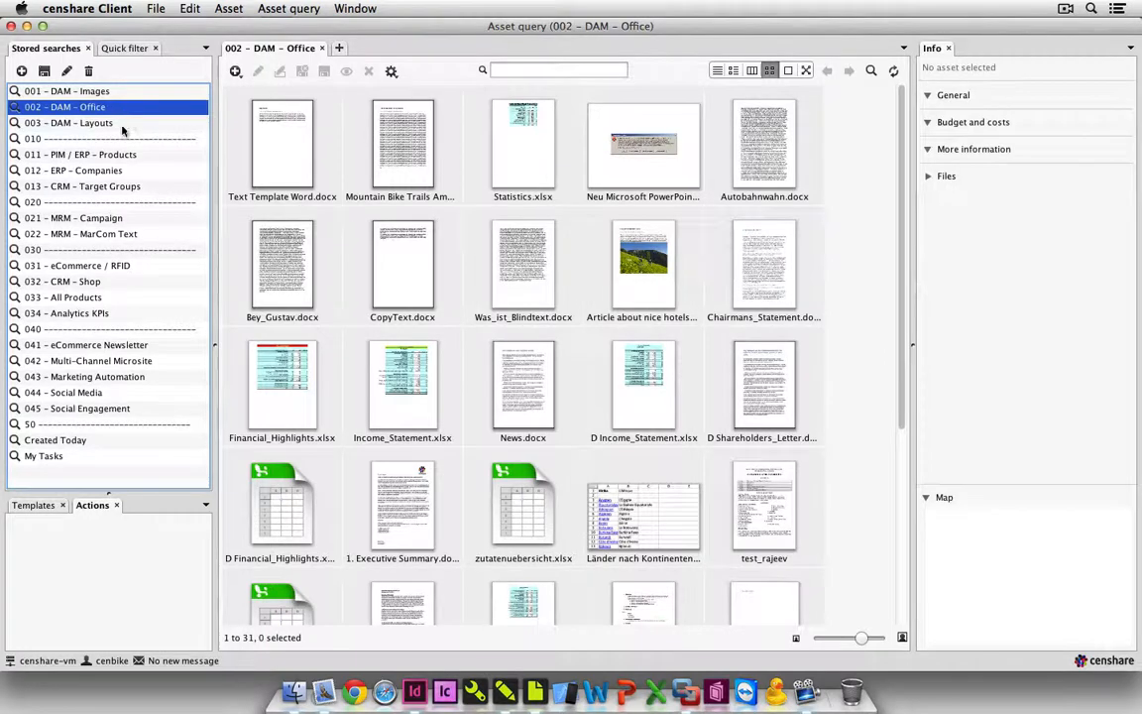
Run the stored searches 003 - DAM - Layouts and 011 - PIM / ERP - Products, and browse to the end of the product list.
click(122, 123)
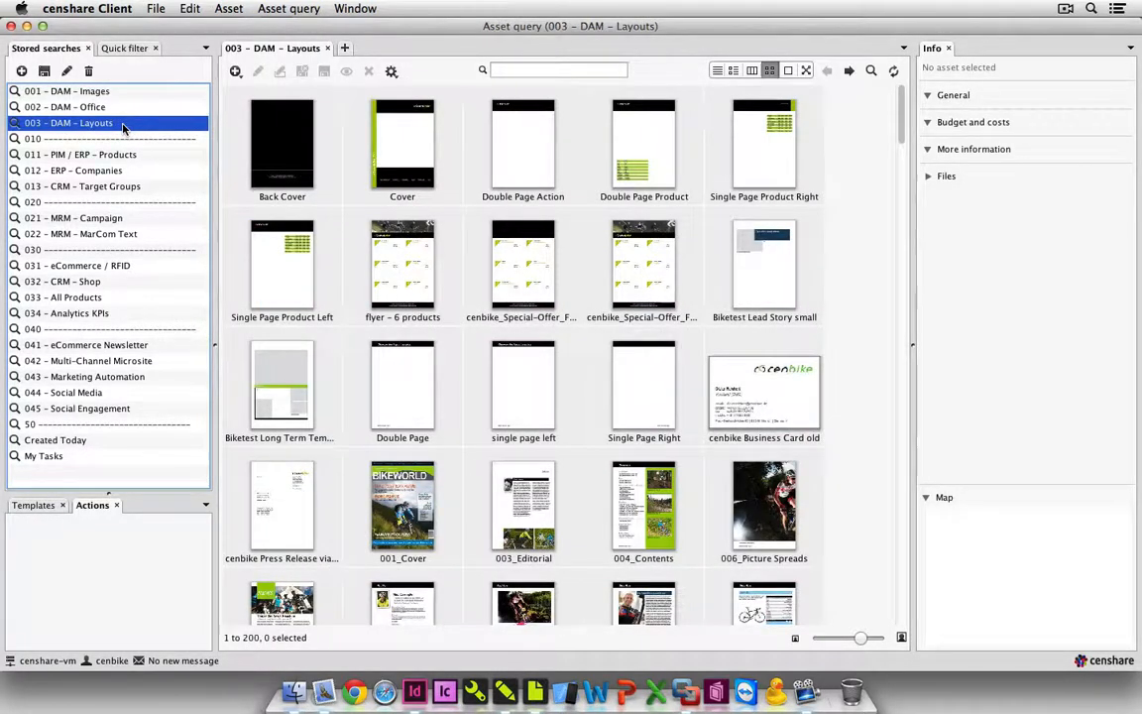
click(125, 156)
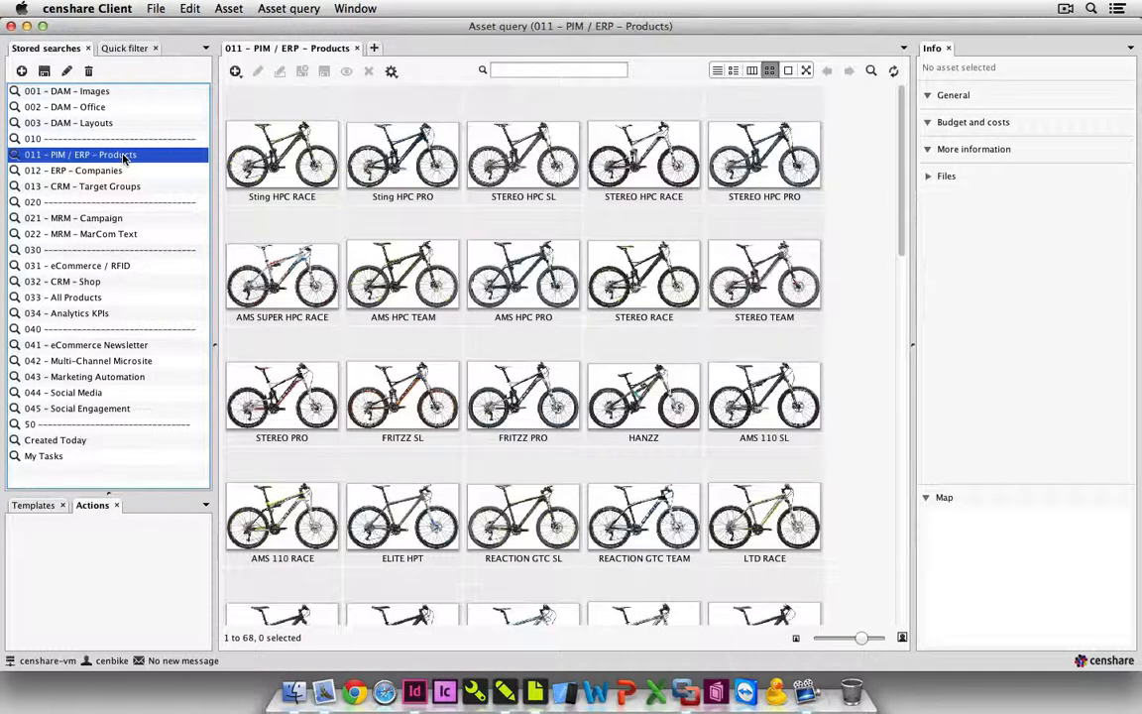
scroll(524, 347, down, 3)
scroll(429, 289, down, 20)
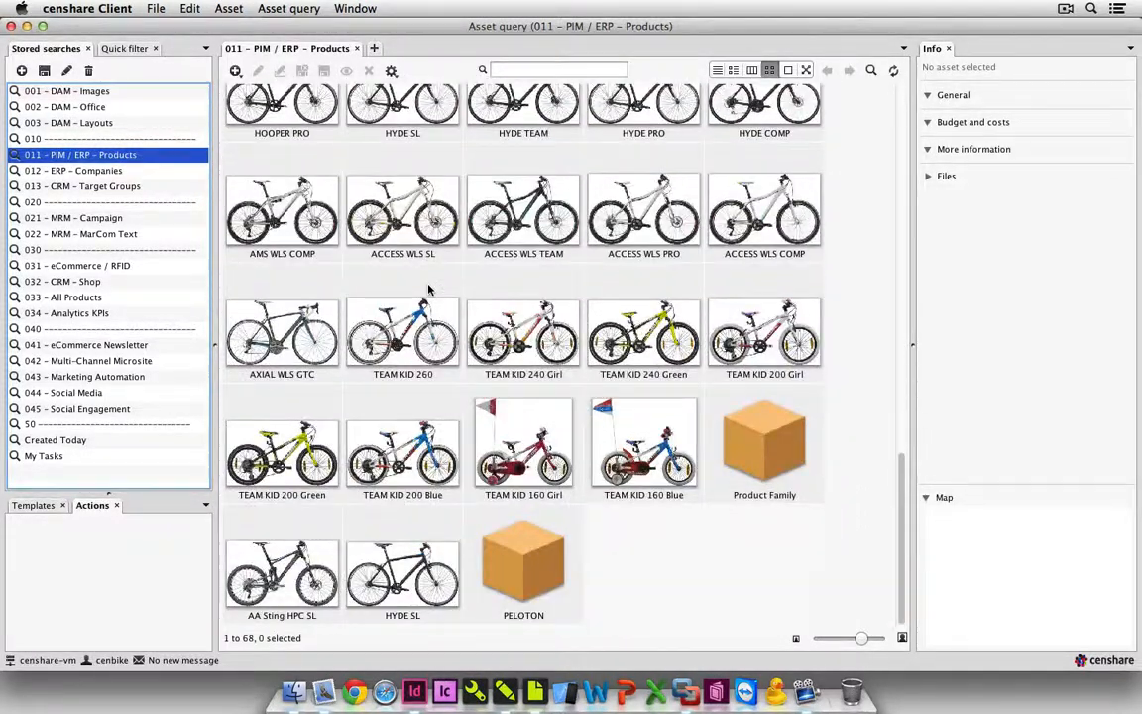
Review the Product Family details in the PELOTON product family's metadata, and close them without changes.
click(519, 550)
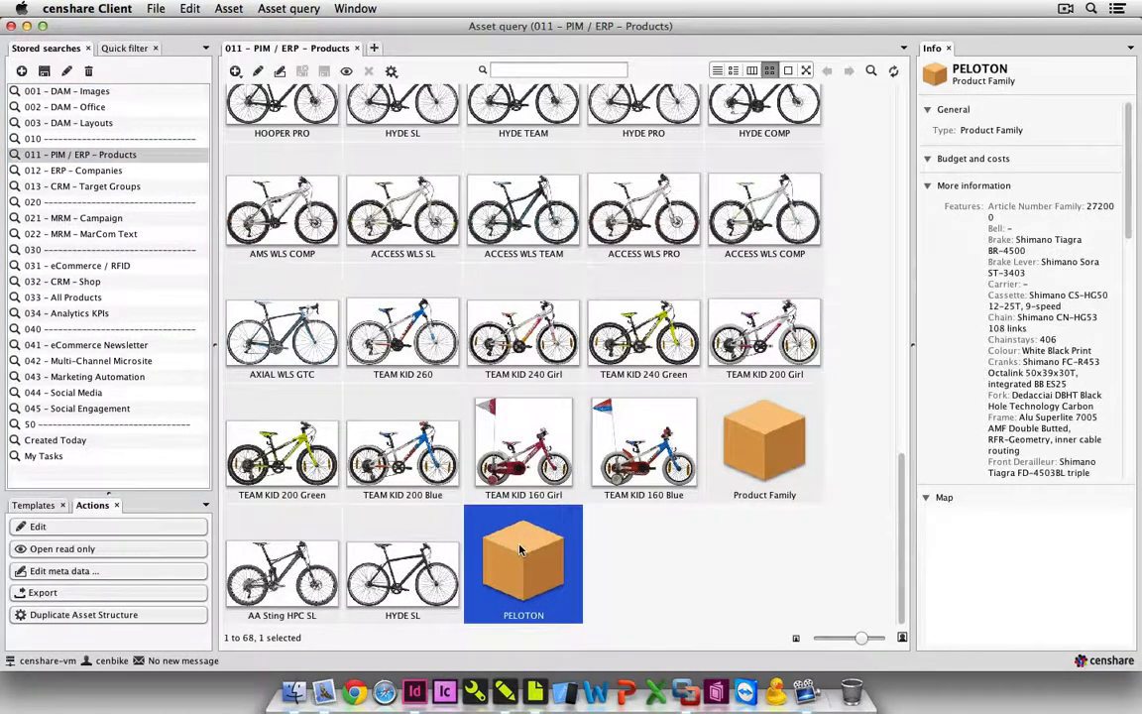
click(281, 72)
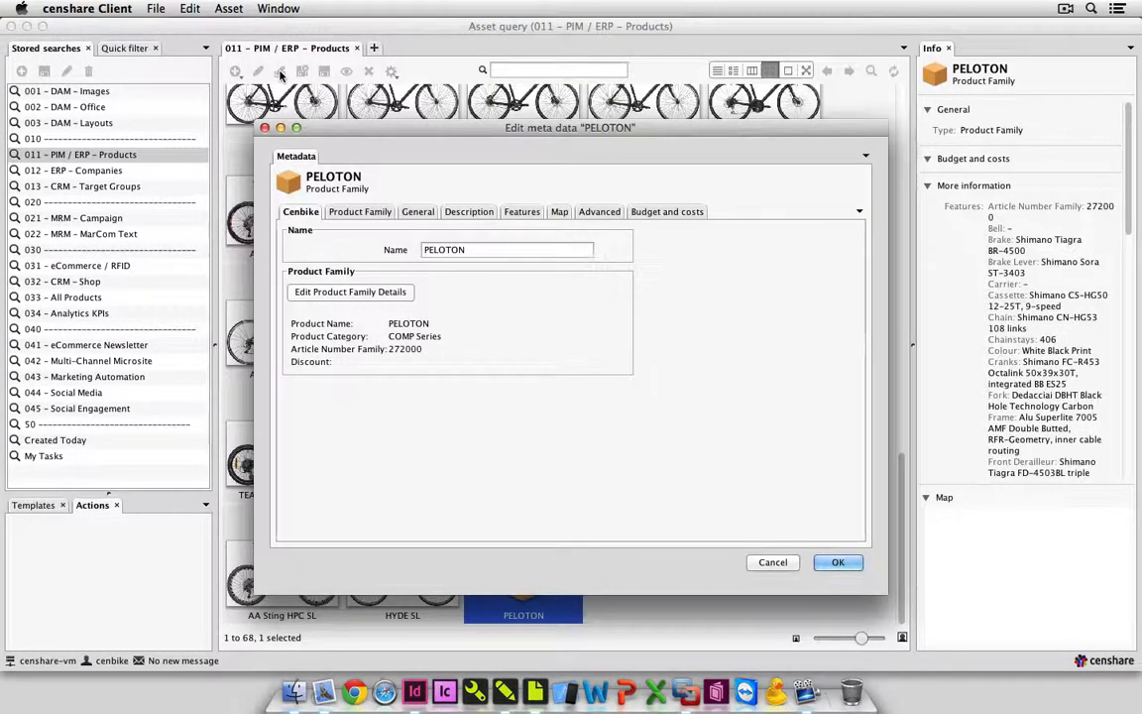
click(349, 214)
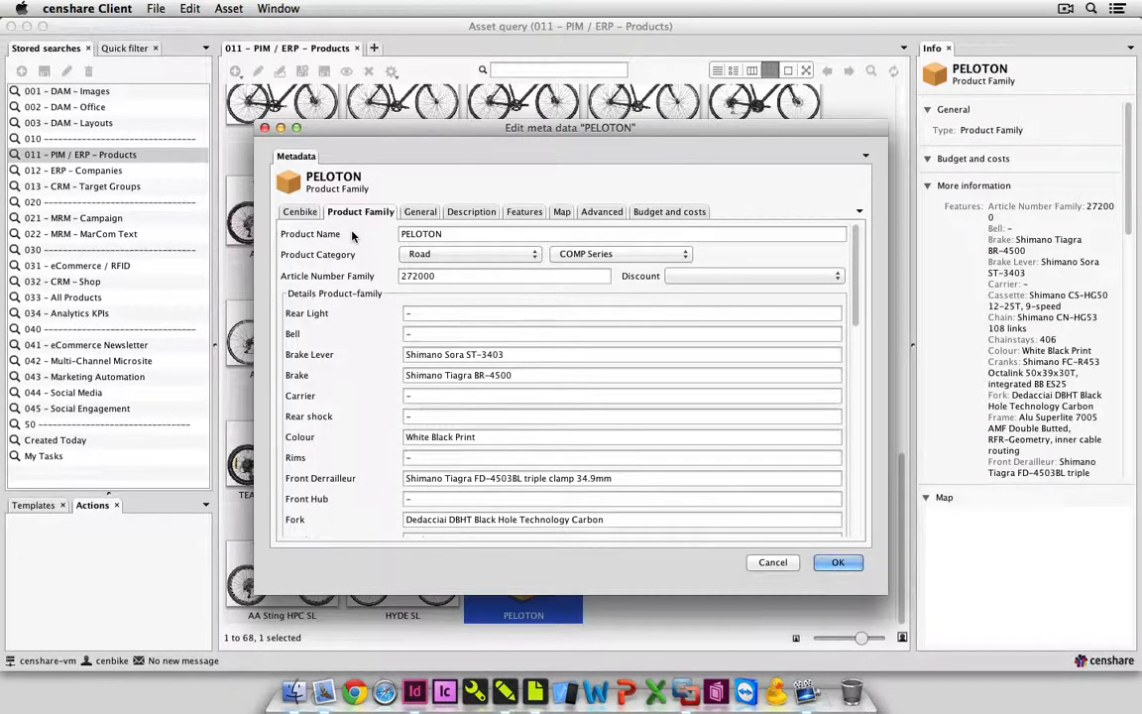
click(773, 562)
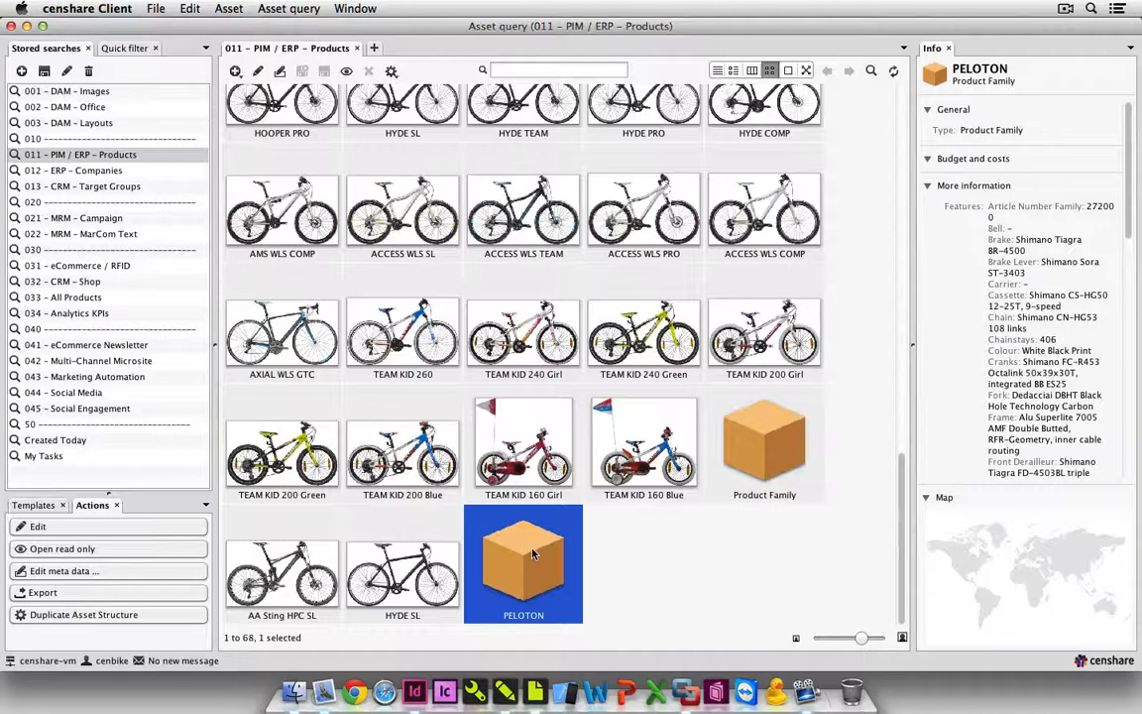
Open the PELOTON collection and add Peloton_Full.jpg to it from Documents > Demo Data > icr-master > MarCom in Finder.
double_click(532, 554)
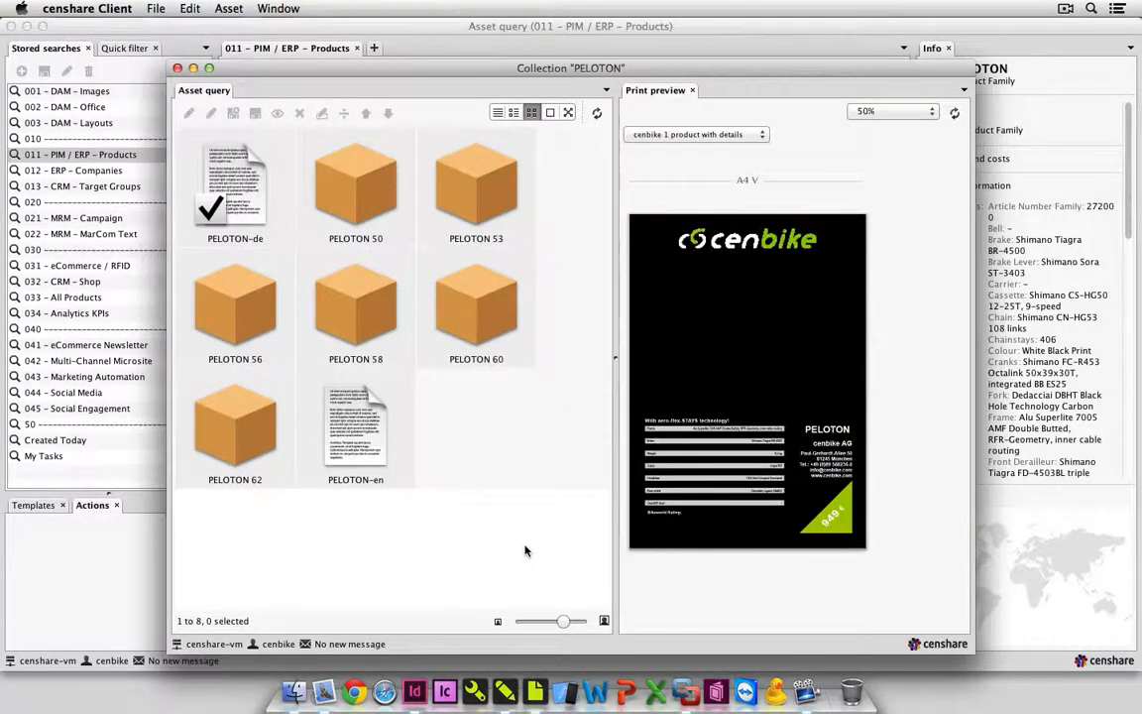
click(295, 692)
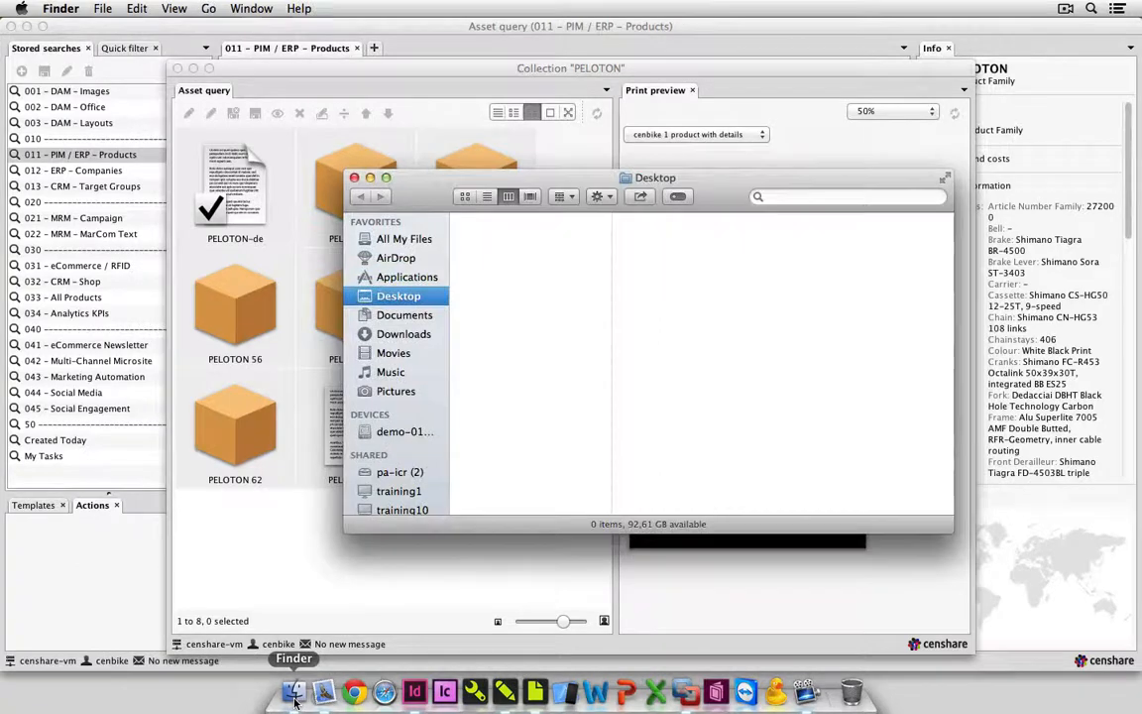
click(414, 317)
click(515, 220)
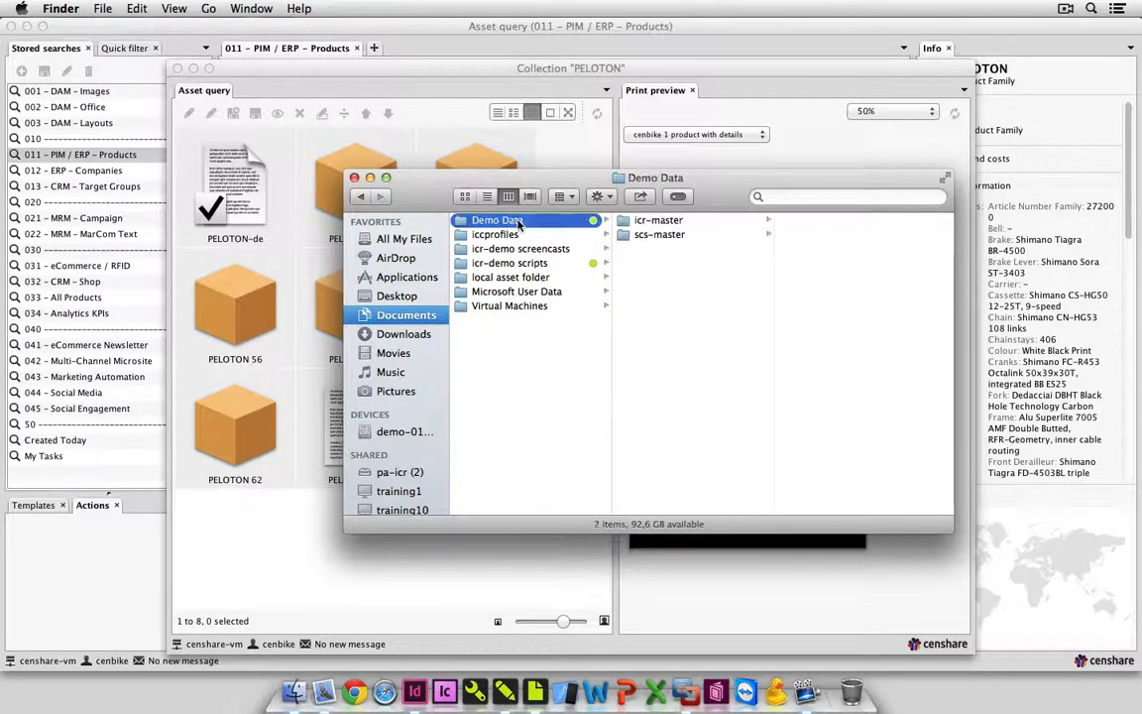
click(657, 220)
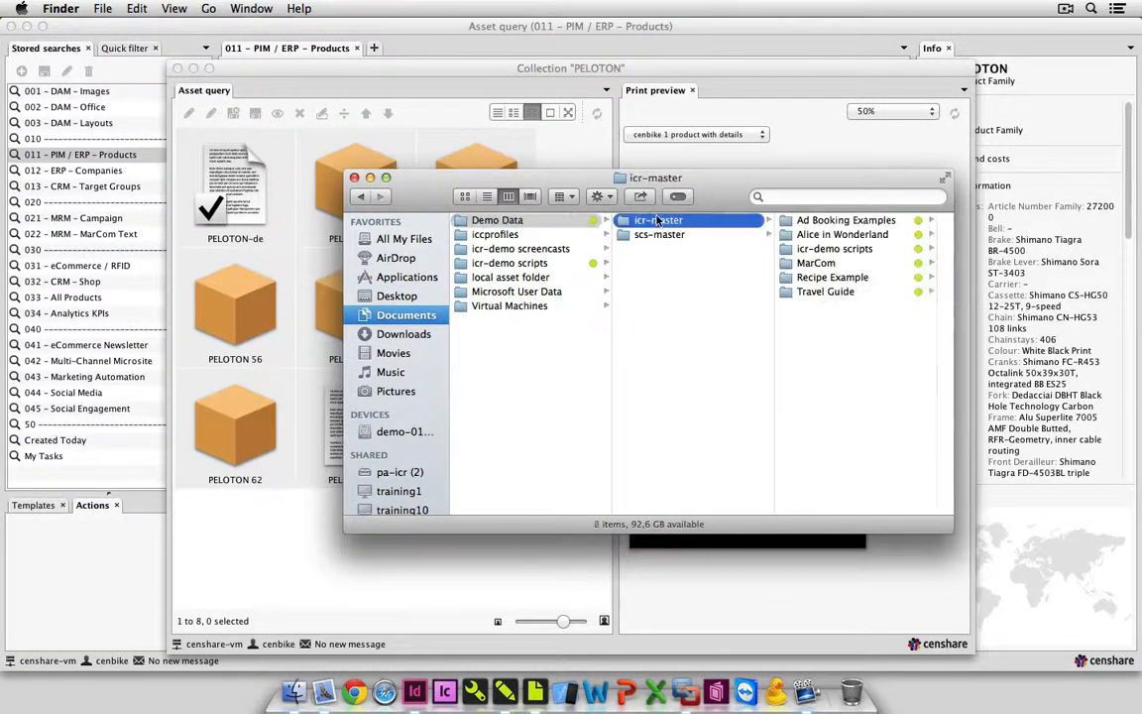
click(814, 263)
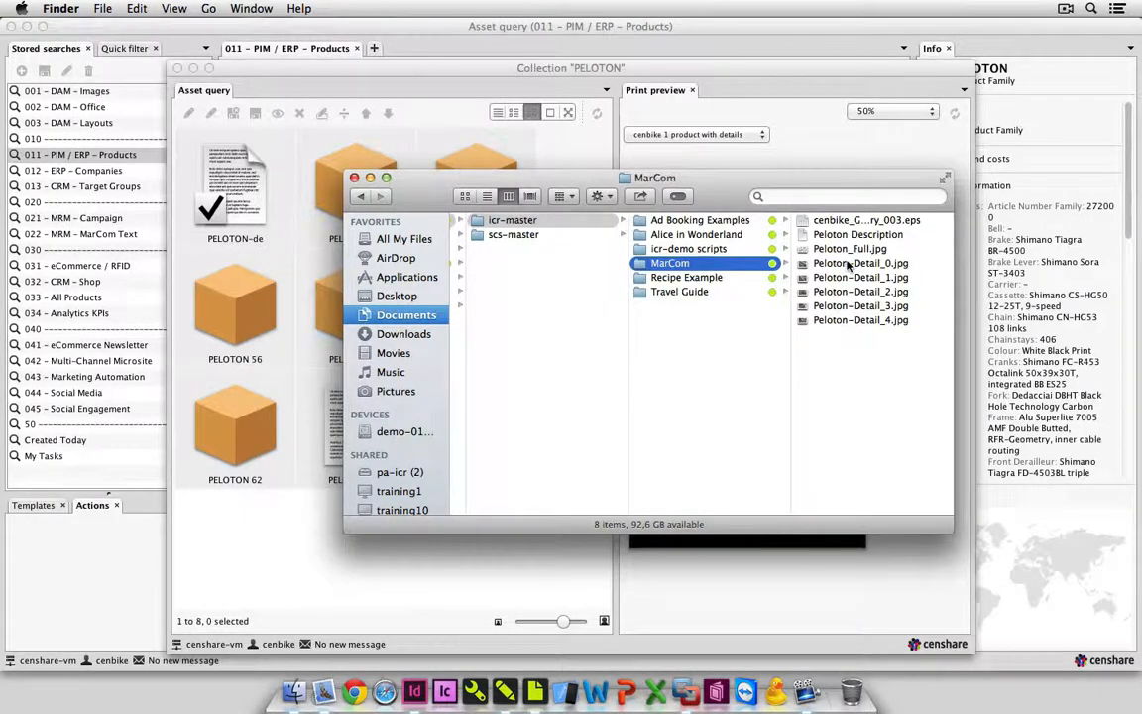
click(845, 250)
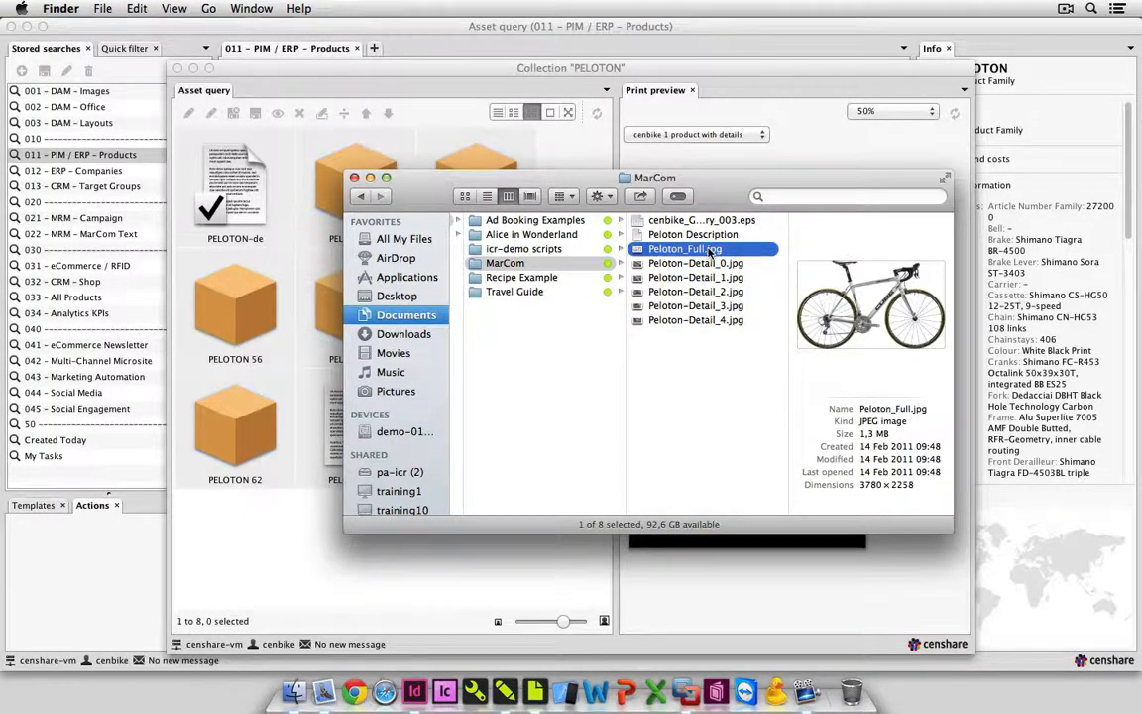
drag(709, 254, 442, 574)
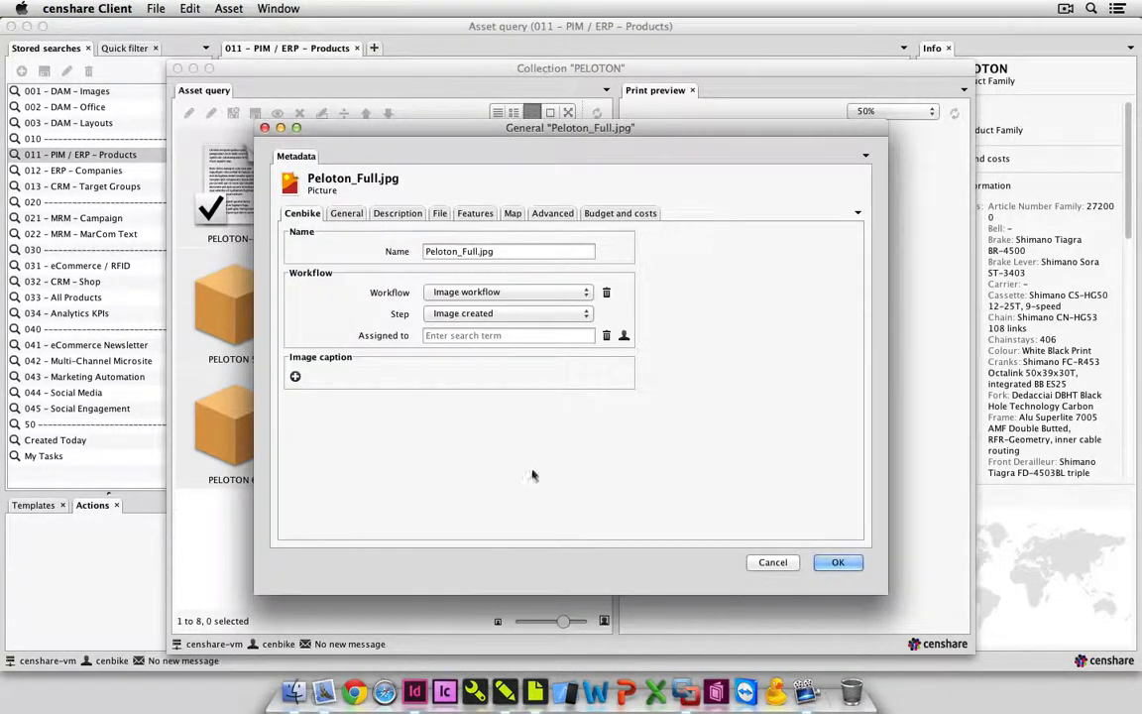
Set the workflow step of Peloton_Full.jpg to Image ready and assign it to the responsible person.
click(536, 314)
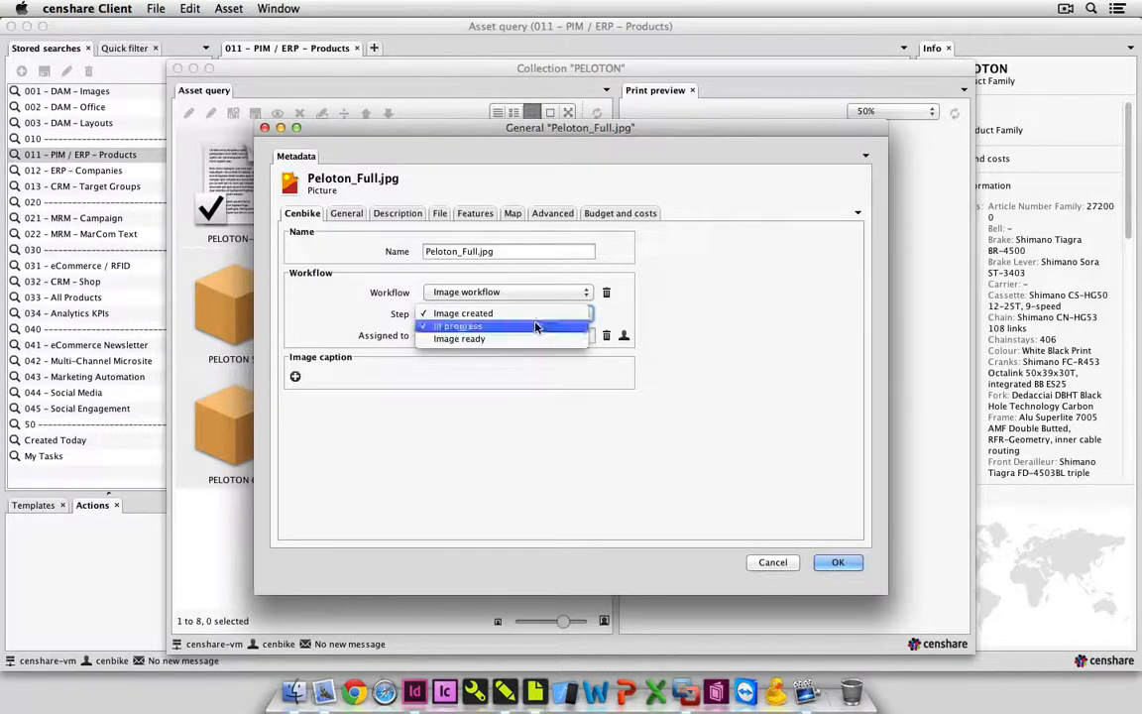
click(533, 326)
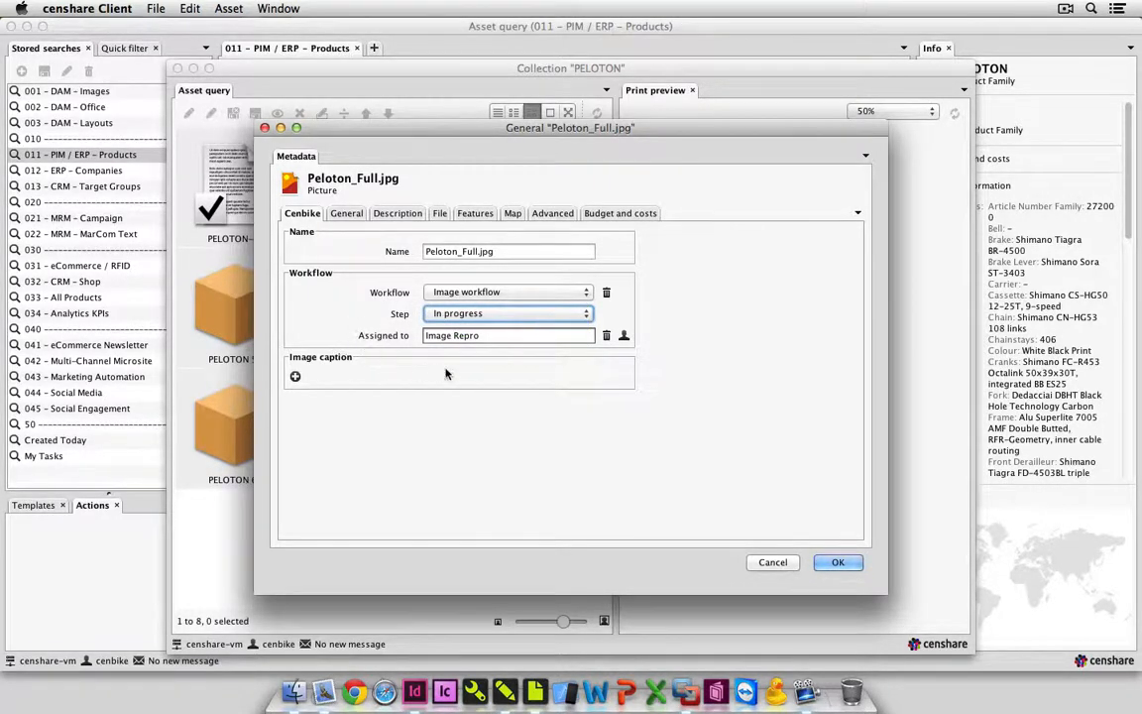
click(458, 314)
click(458, 326)
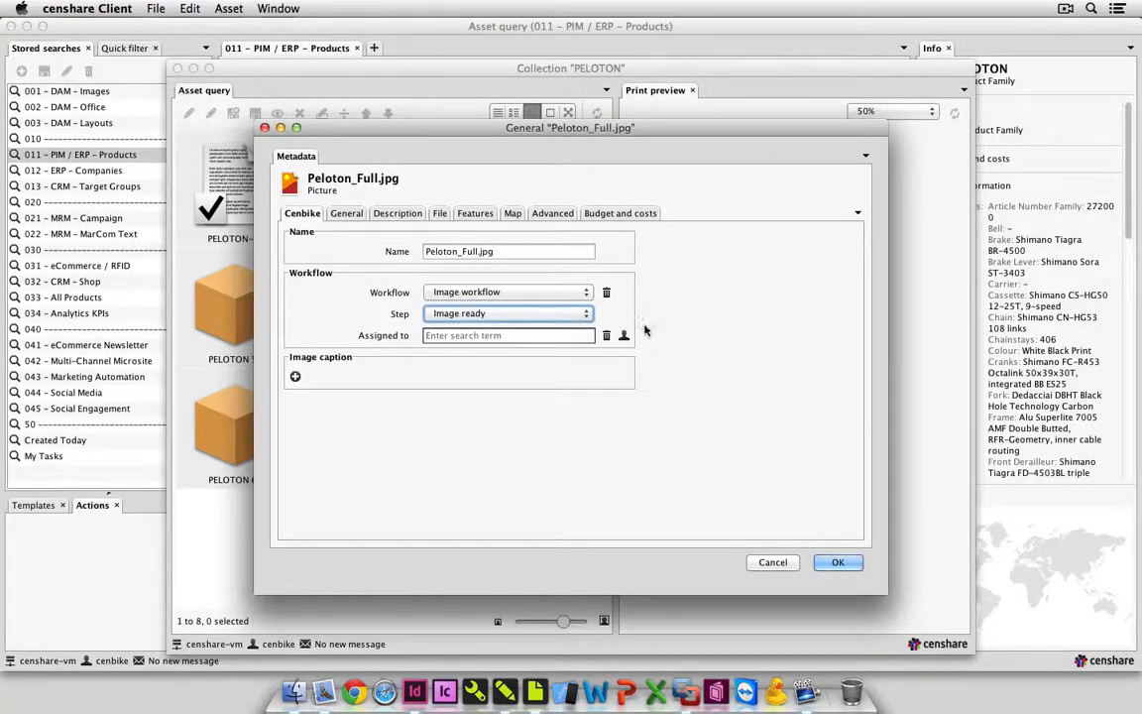
click(586, 335)
text(marc)
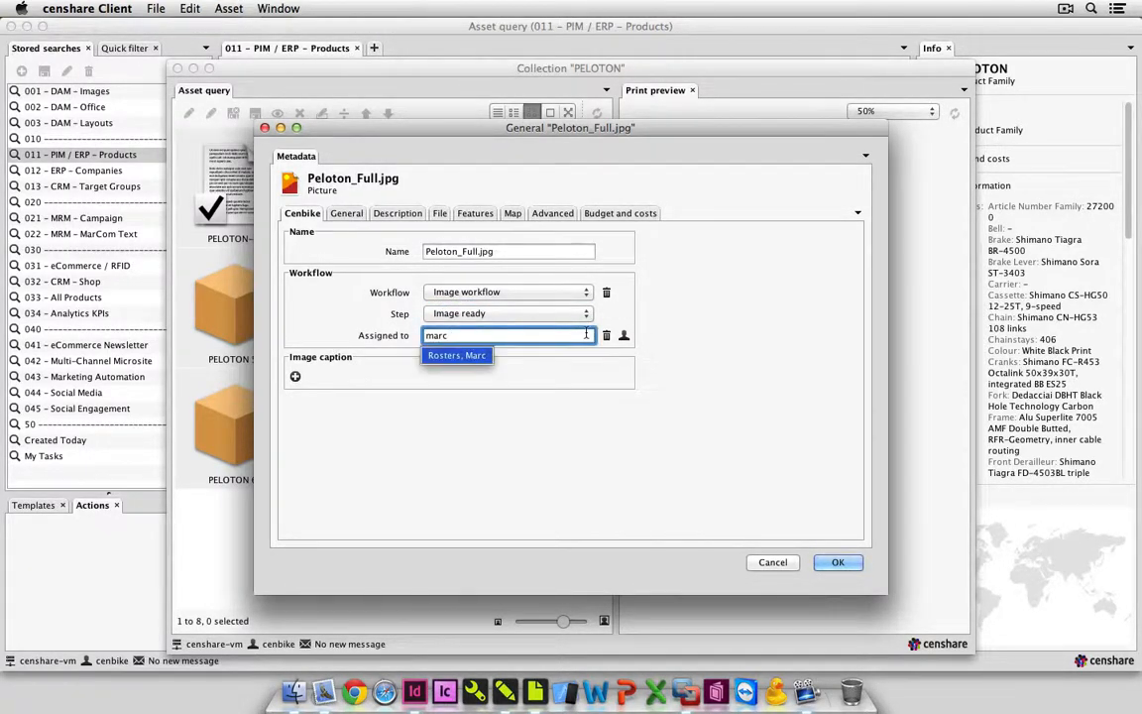
click(480, 356)
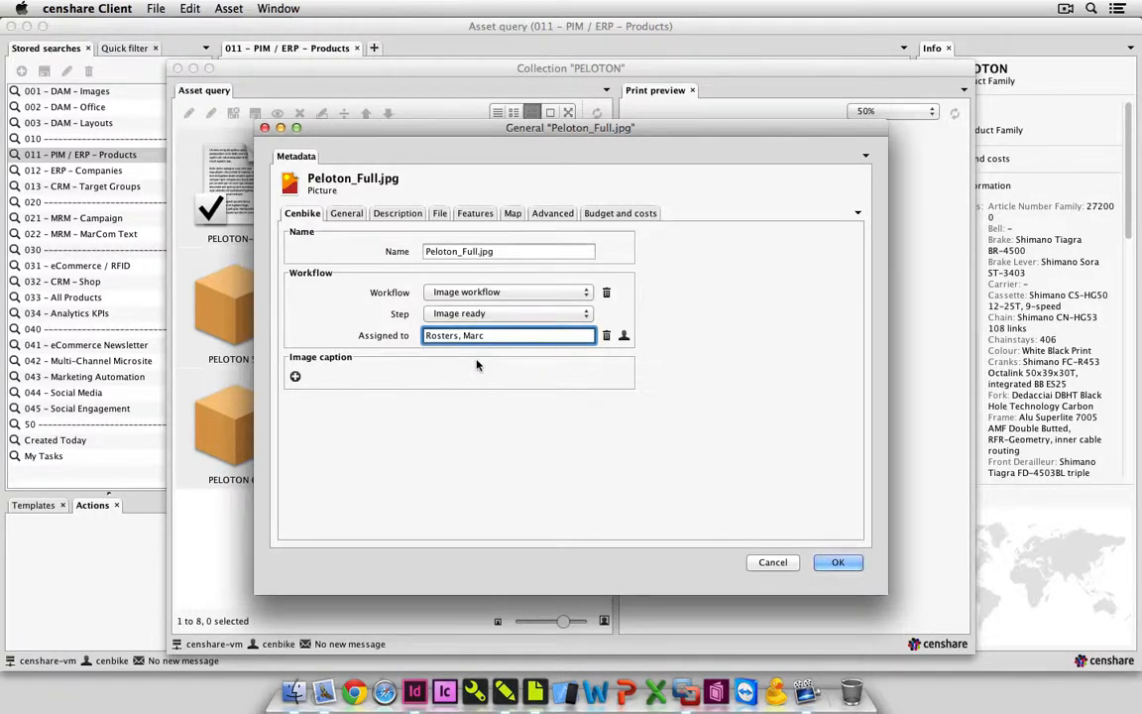
Assign the channels Newsletter, Print and Web to Peloton_Full.jpg and complete its import.
click(346, 213)
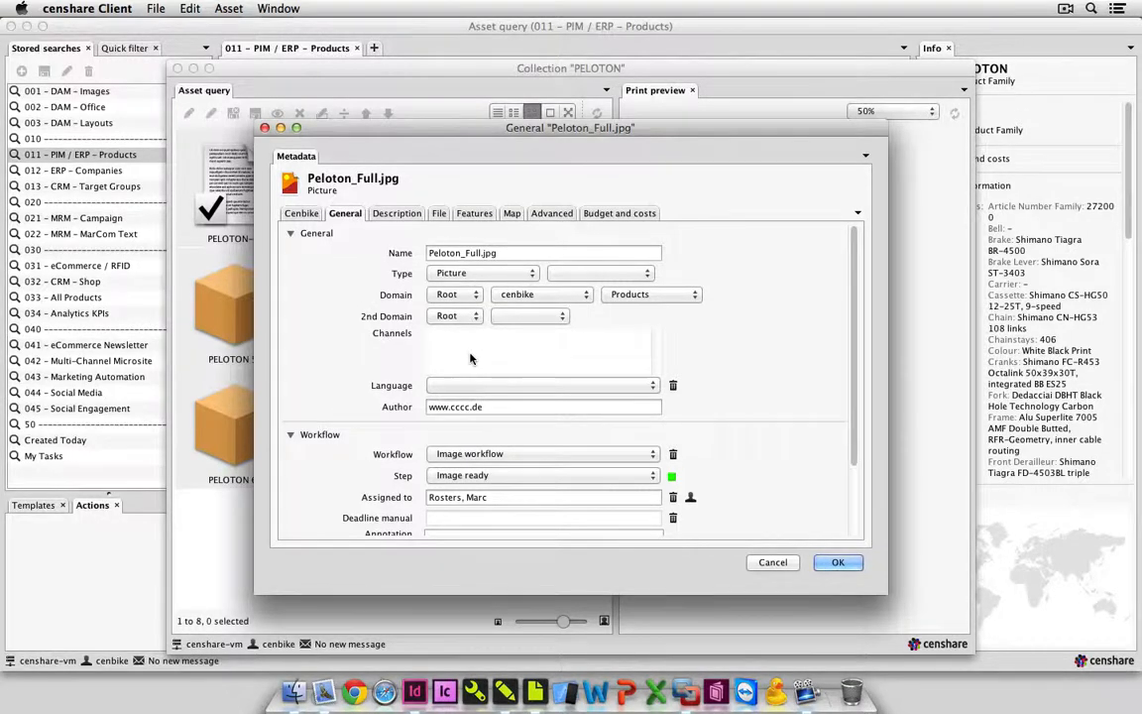
click(437, 347)
click(383, 273)
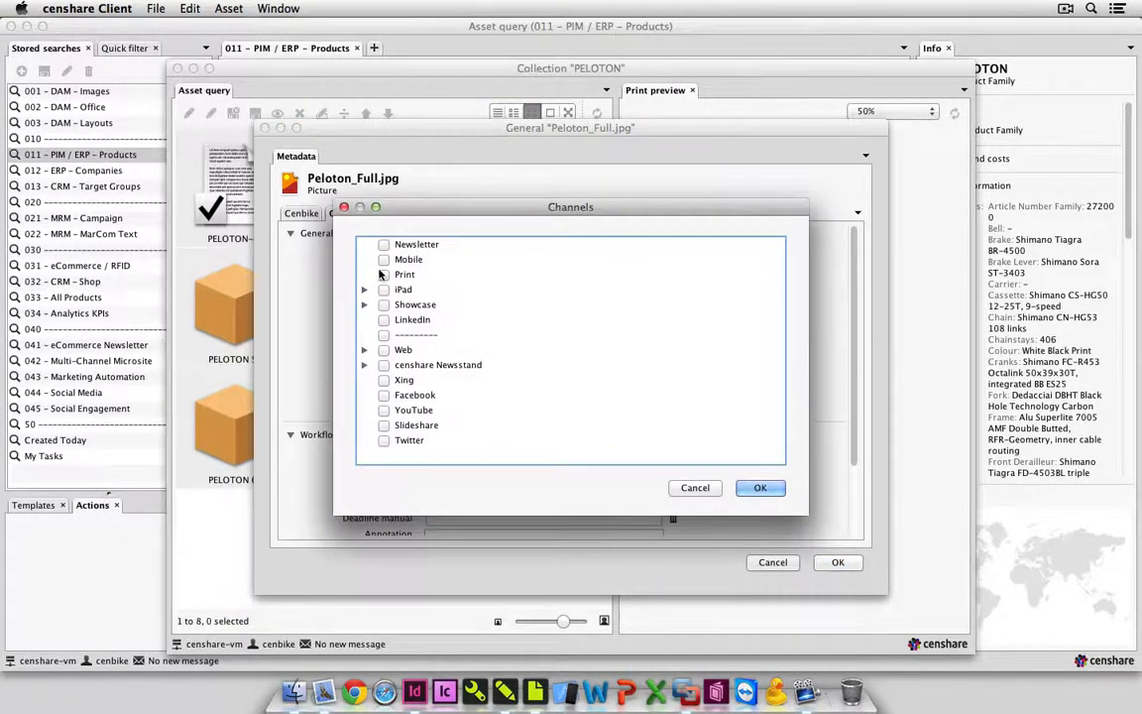
click(384, 244)
click(384, 349)
click(759, 487)
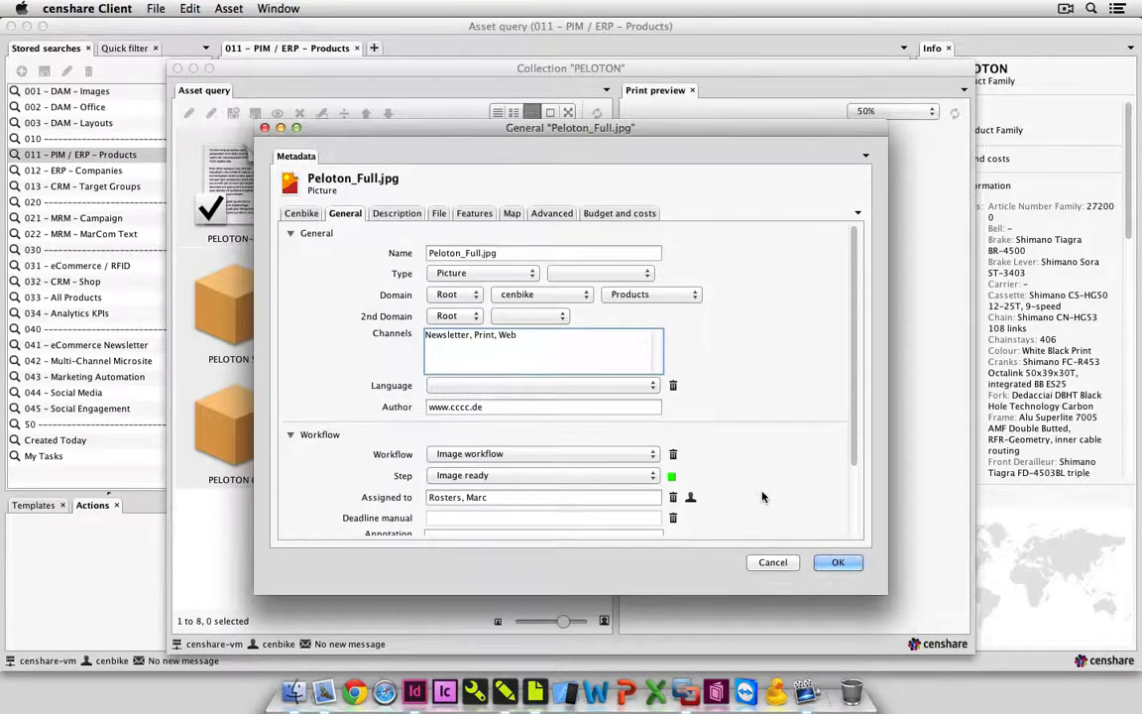
click(840, 562)
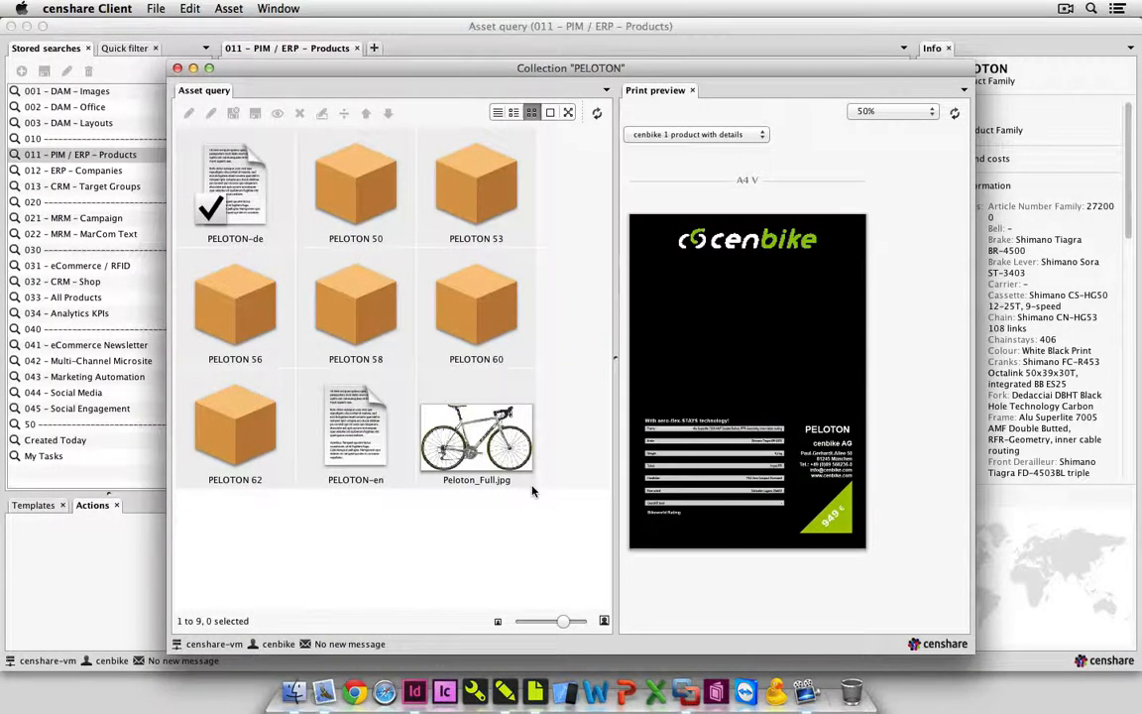
Import the five images Peloton-Detail_0.jpg to Peloton-Detail_4.jpg from the MarCom folder in Finder into the PELOTON collection with their default metadata.
click(293, 691)
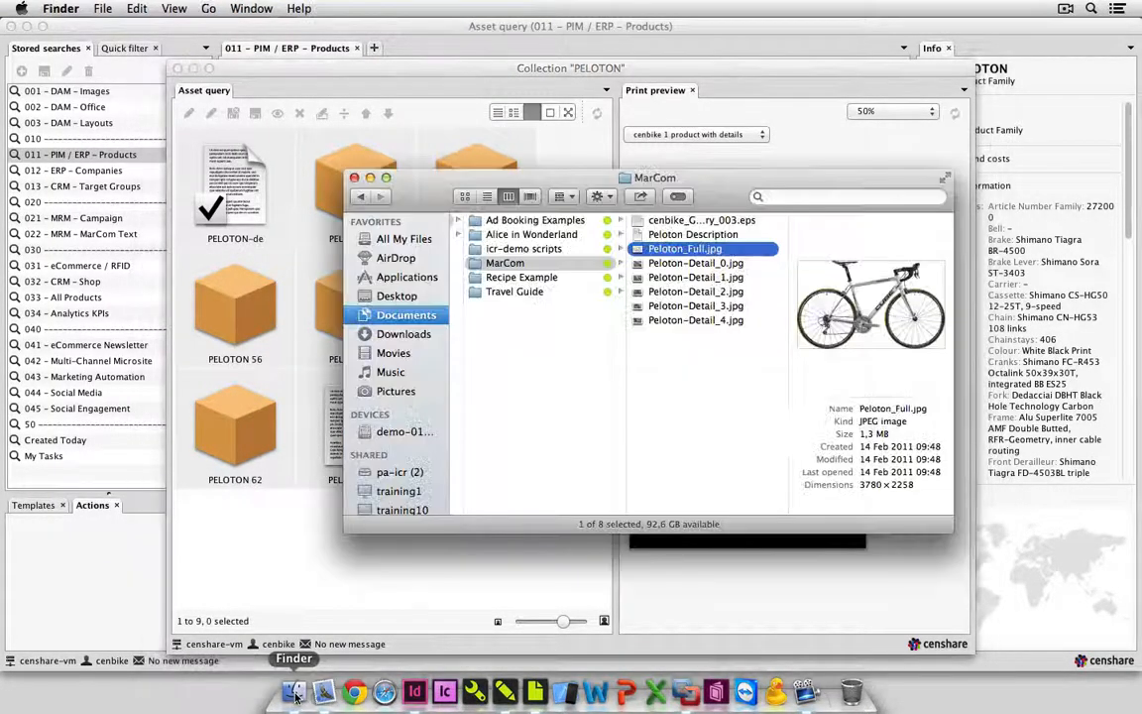
click(659, 263)
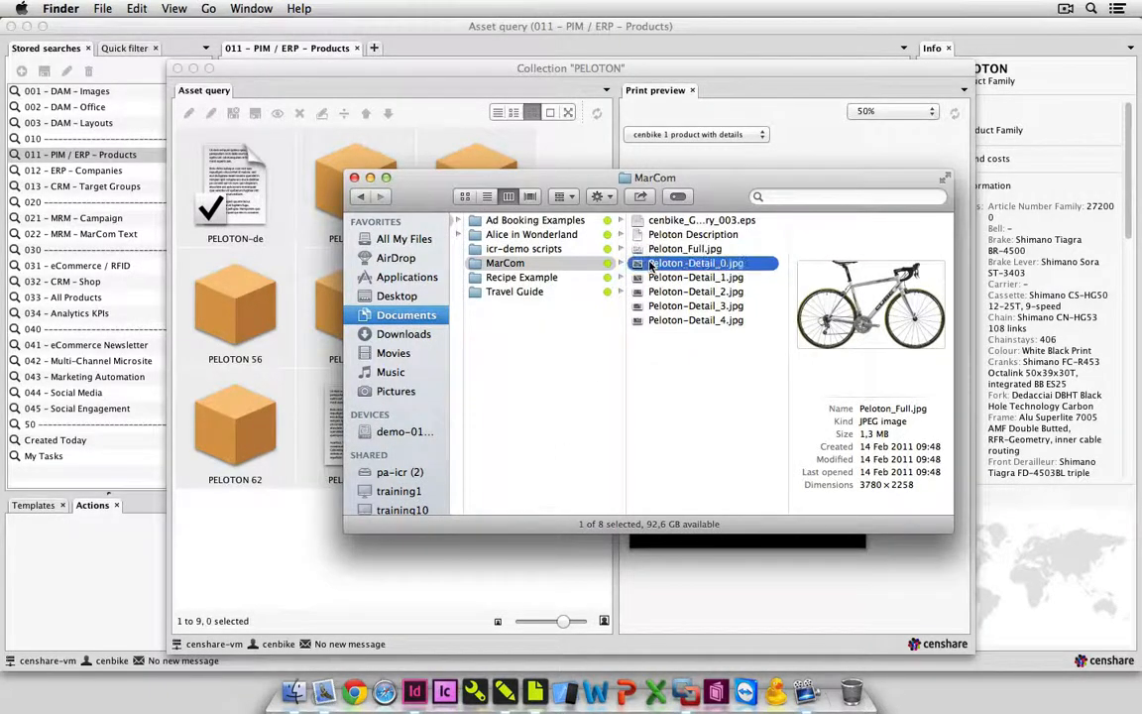
shift+click(655, 320)
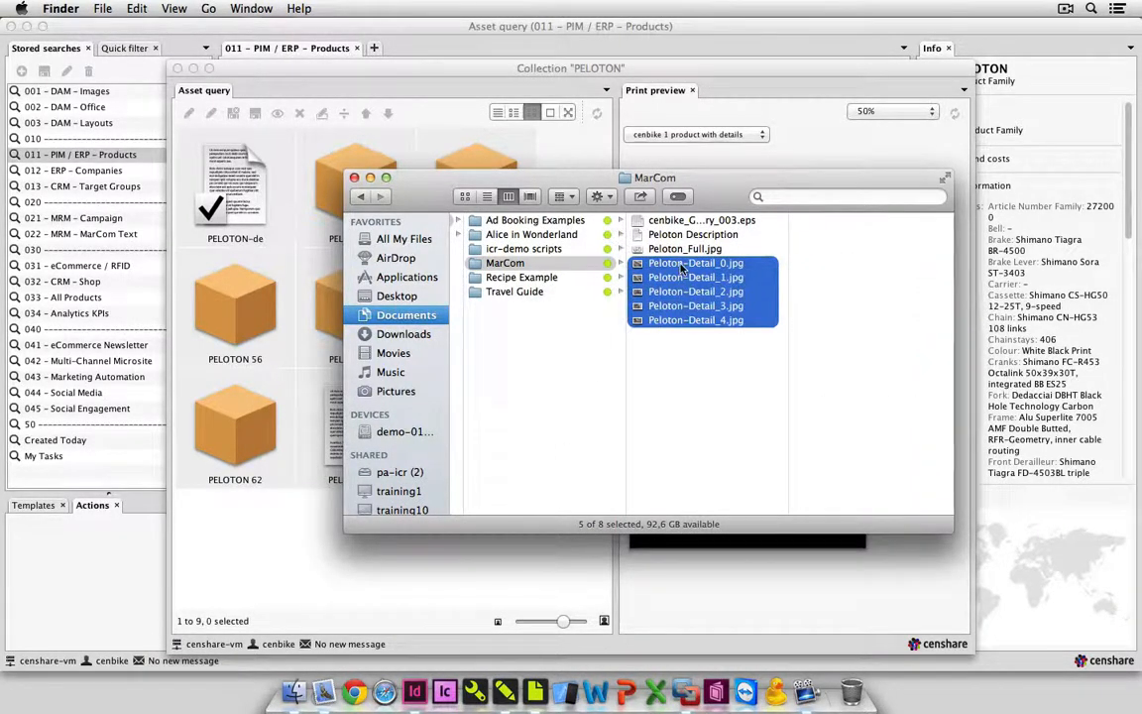
drag(656, 323, 298, 538)
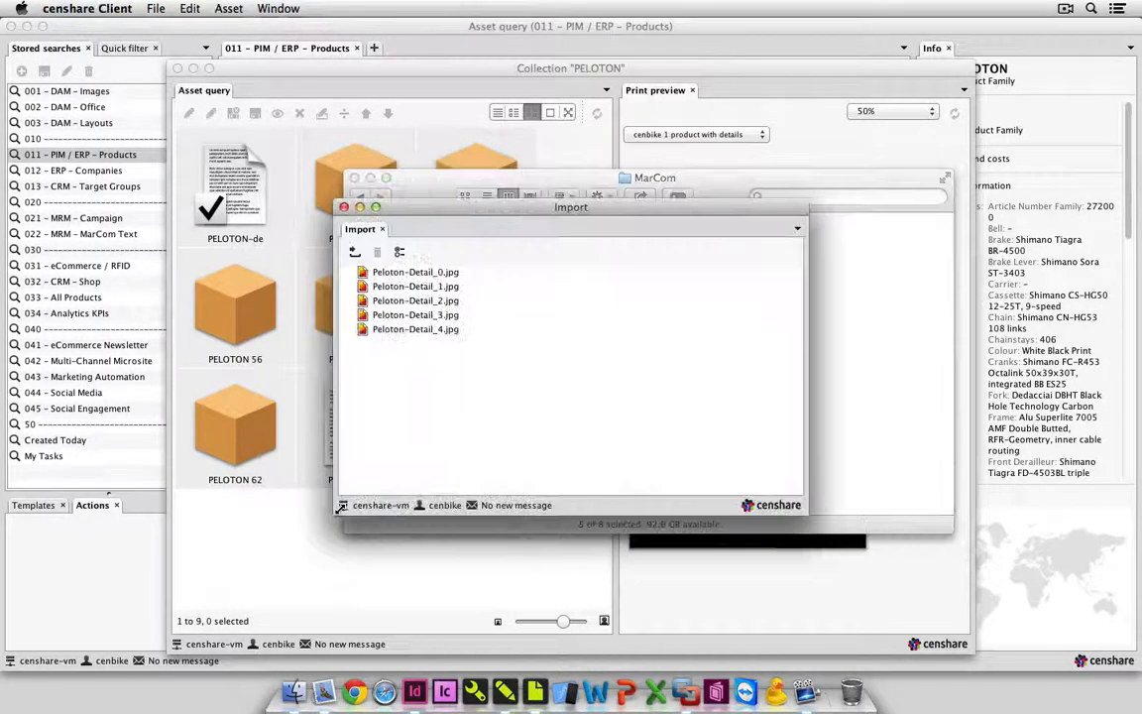
click(354, 253)
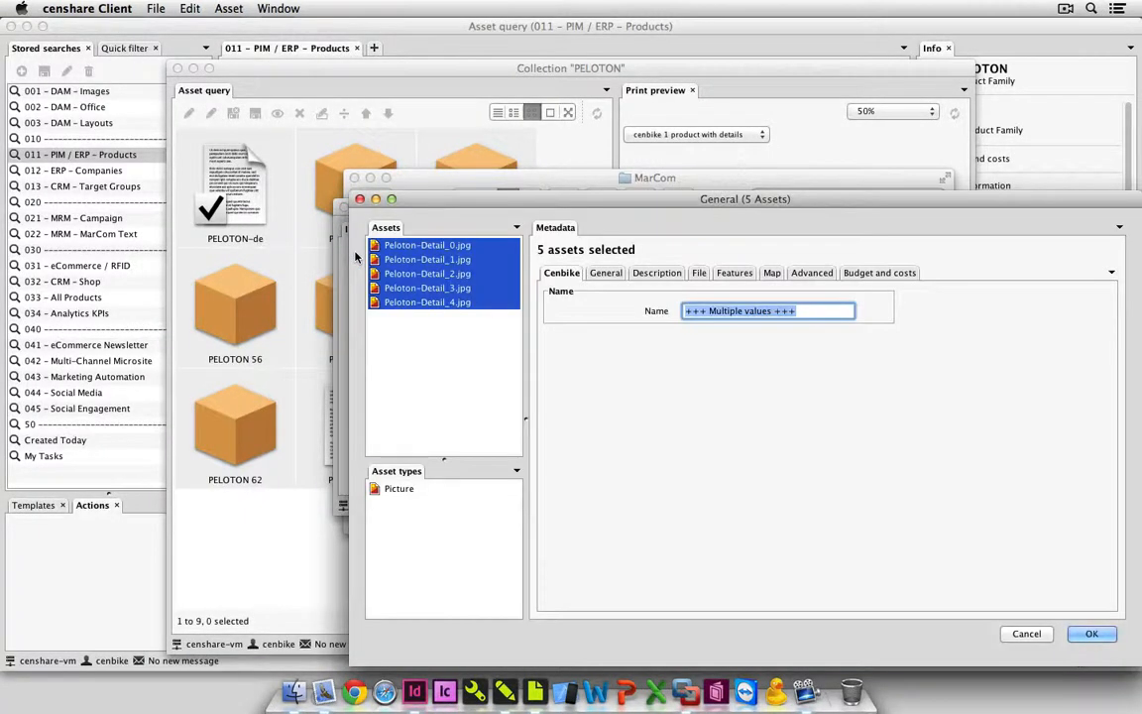
click(1081, 641)
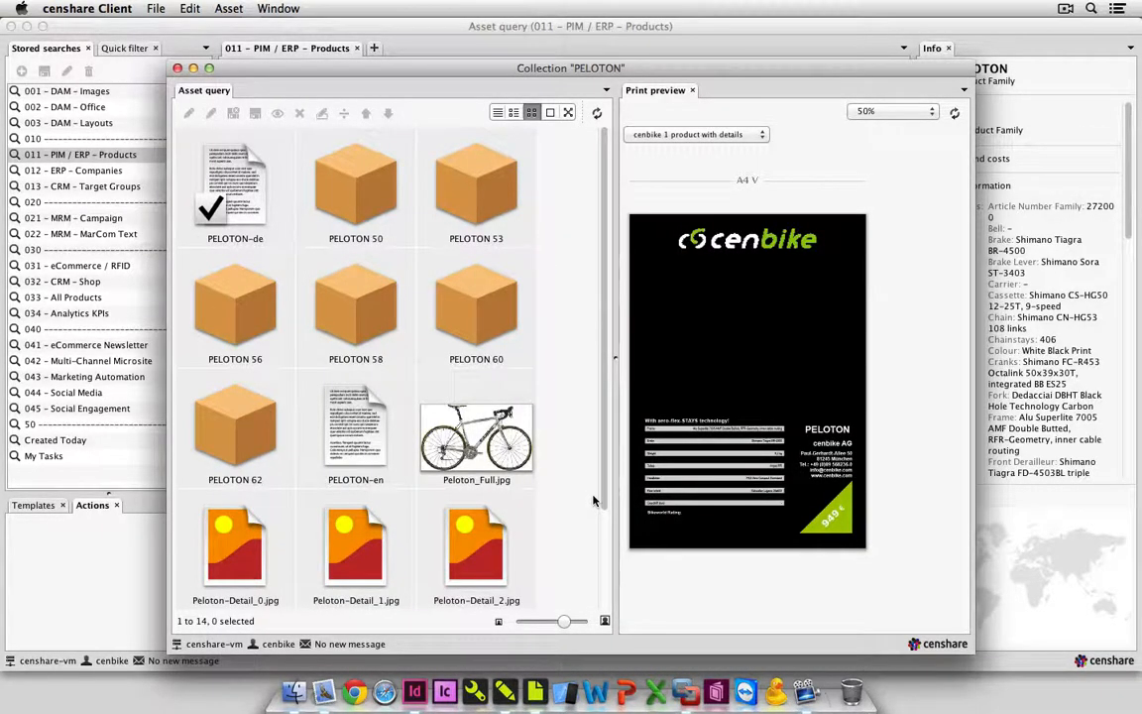
scroll(595, 501, down, 3)
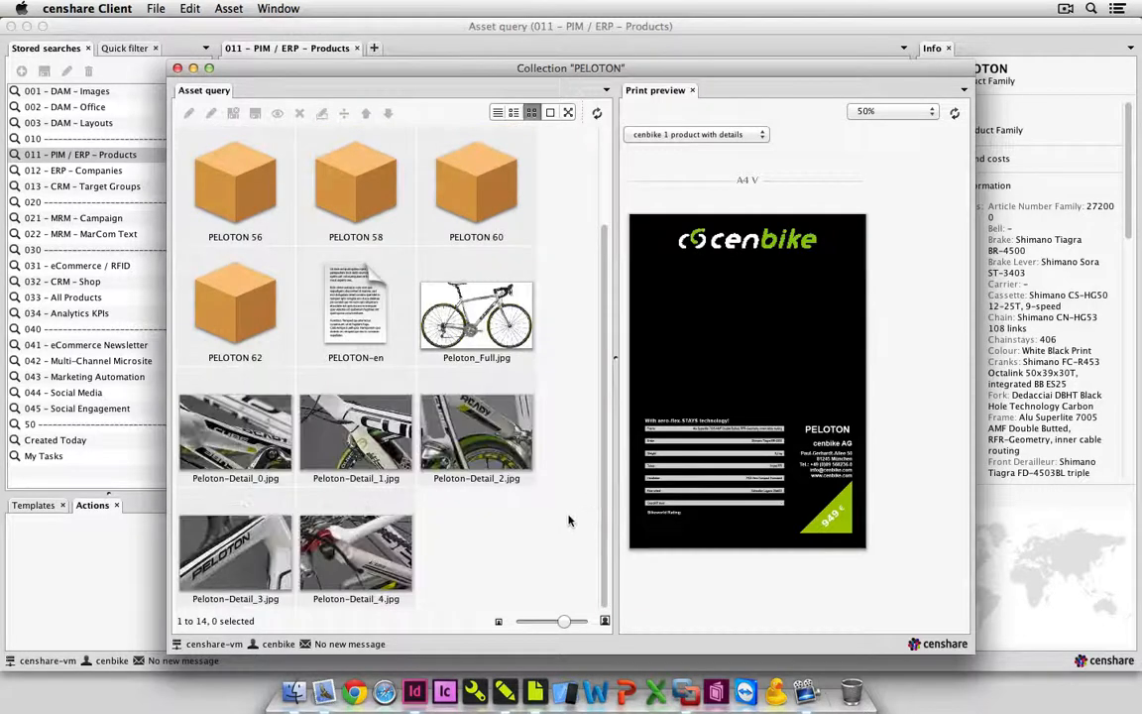
Open Peloton Description from the MarCom folder in Finder and copy its English paragraph.
click(294, 694)
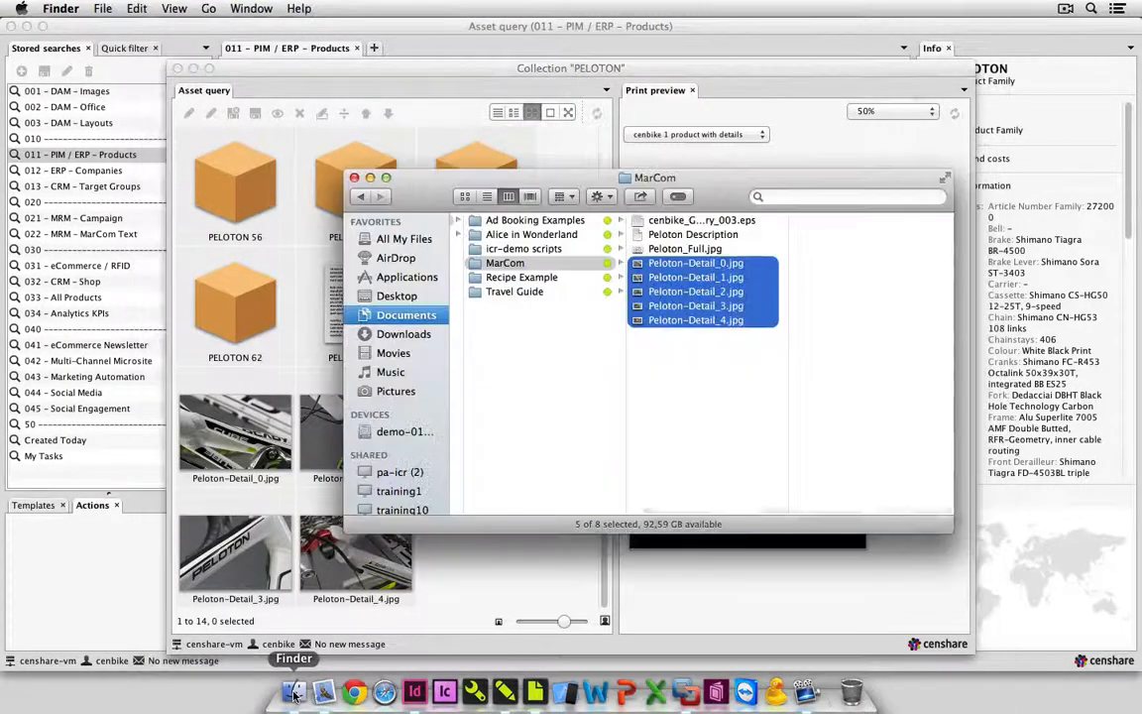
click(698, 235)
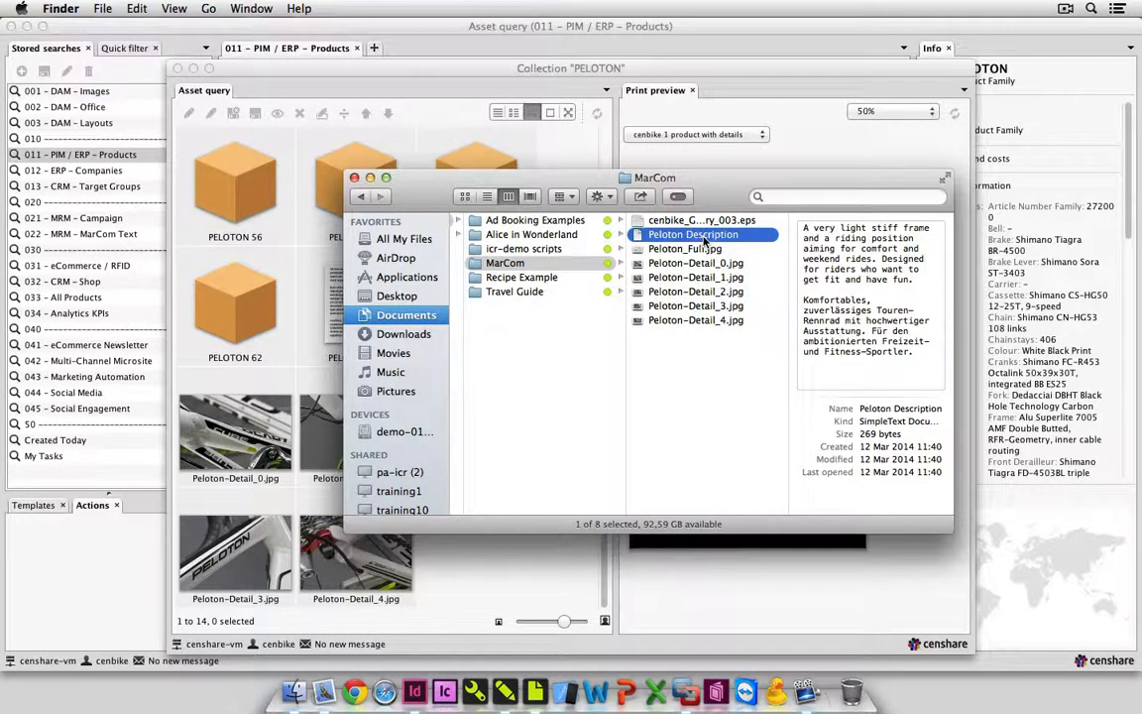
double_click(699, 235)
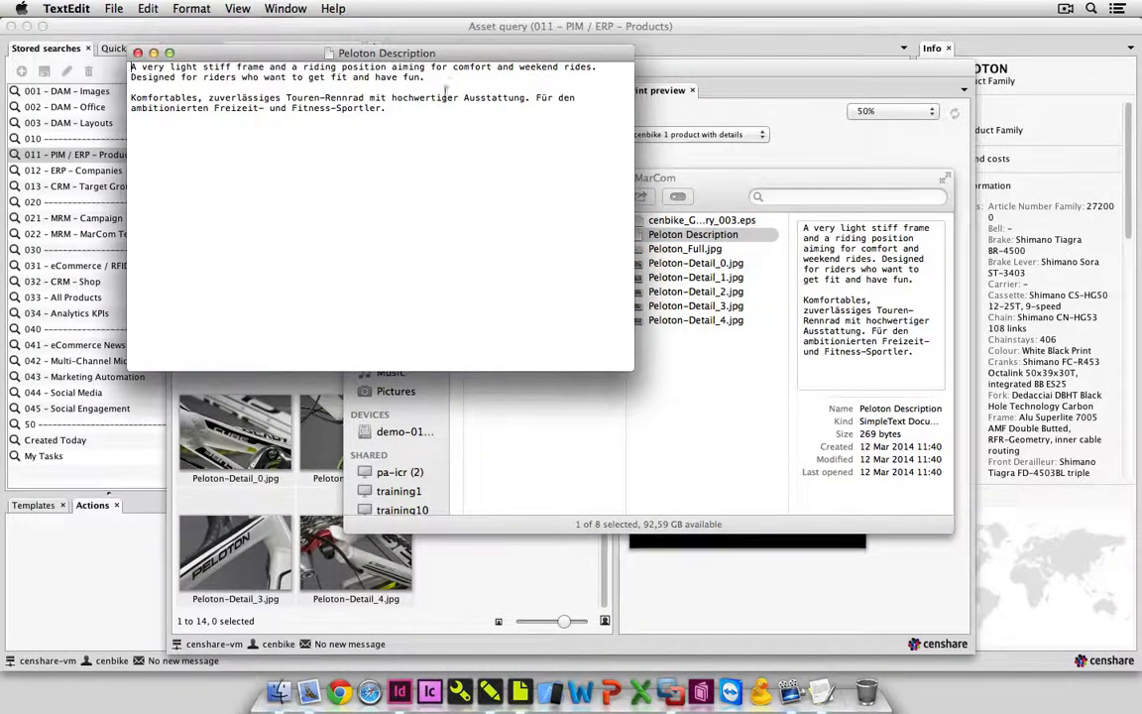
drag(431, 77, 144, 32)
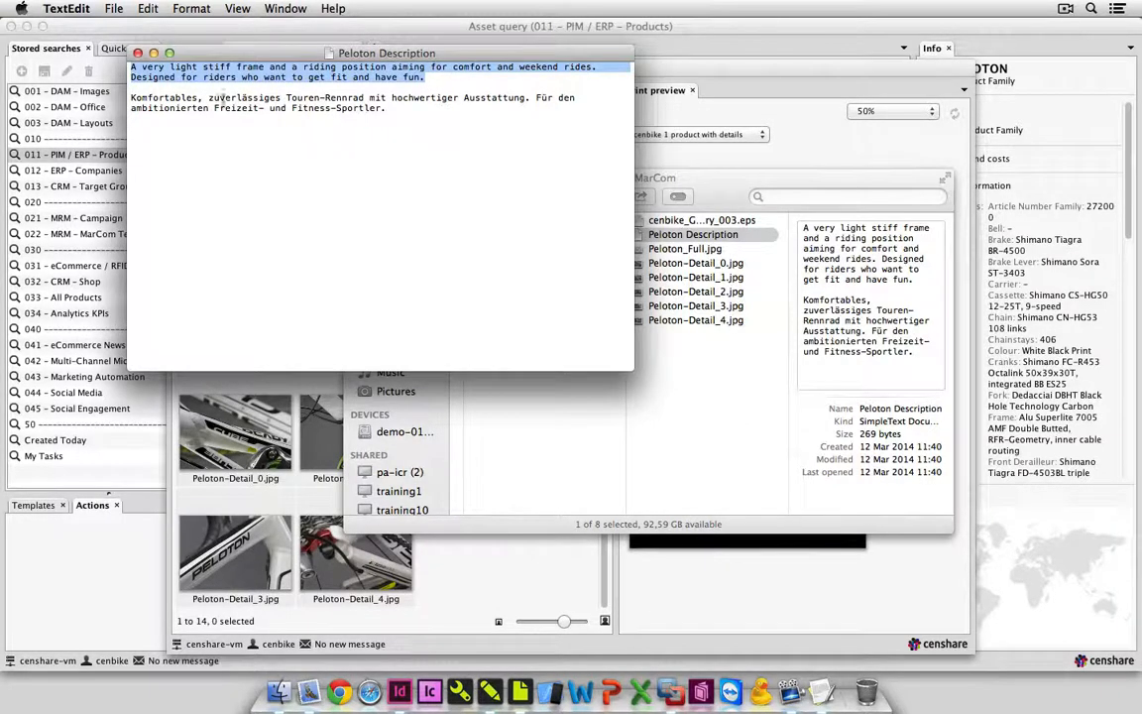
right_click(269, 75)
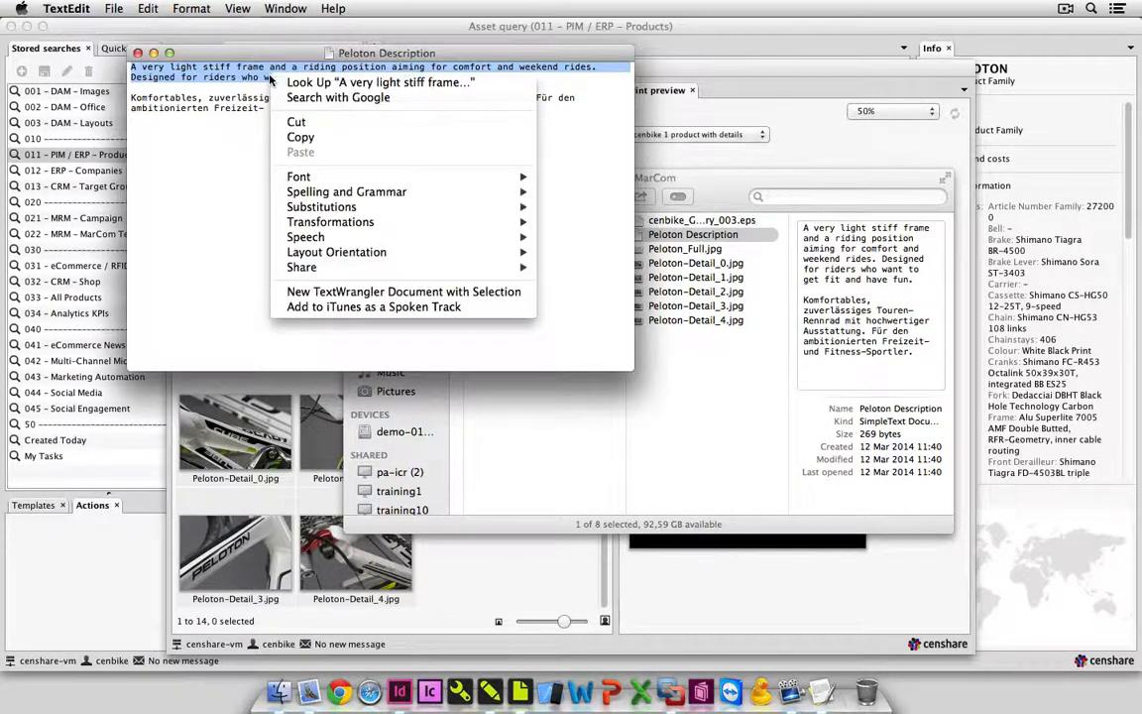
click(294, 138)
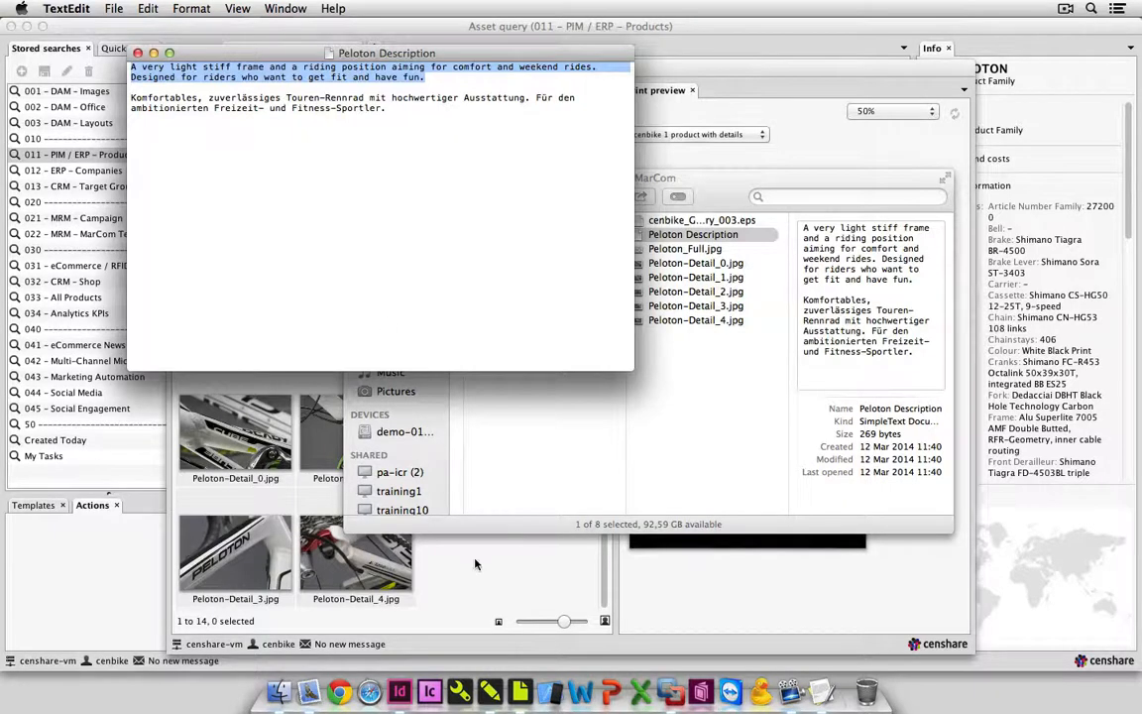
Return to the PELOTON collection in censhare and replace the placeholder text of PELOTON-en with the copied English description.
click(481, 582)
click(369, 324)
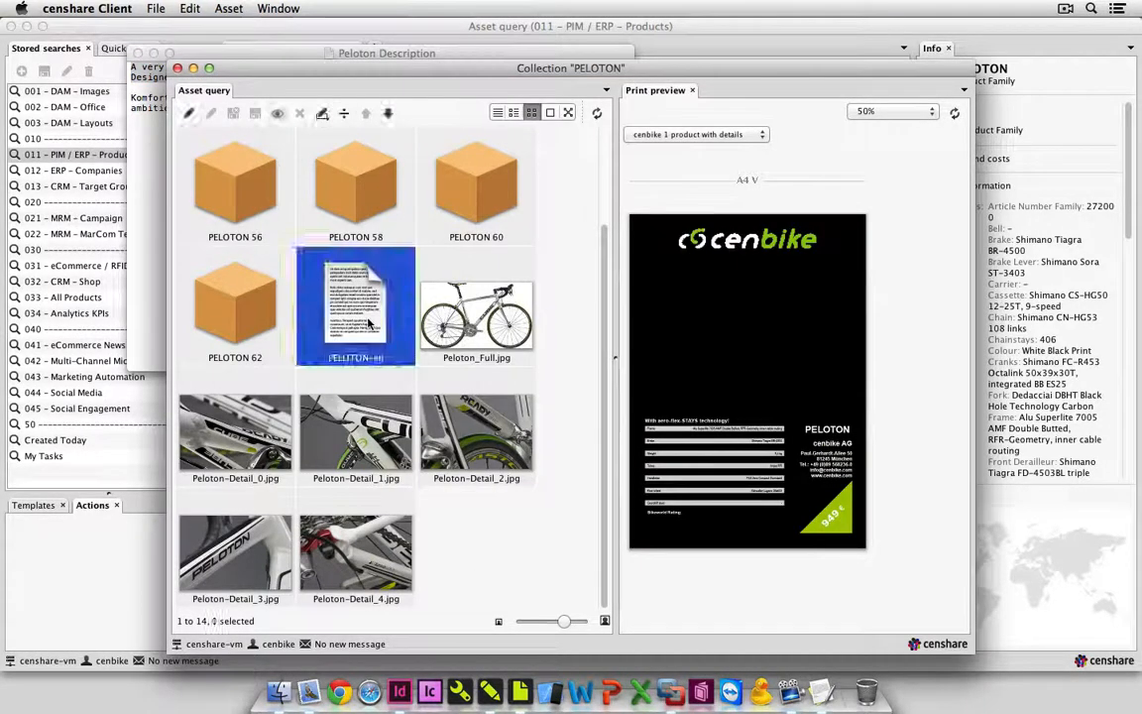
right_click(373, 323)
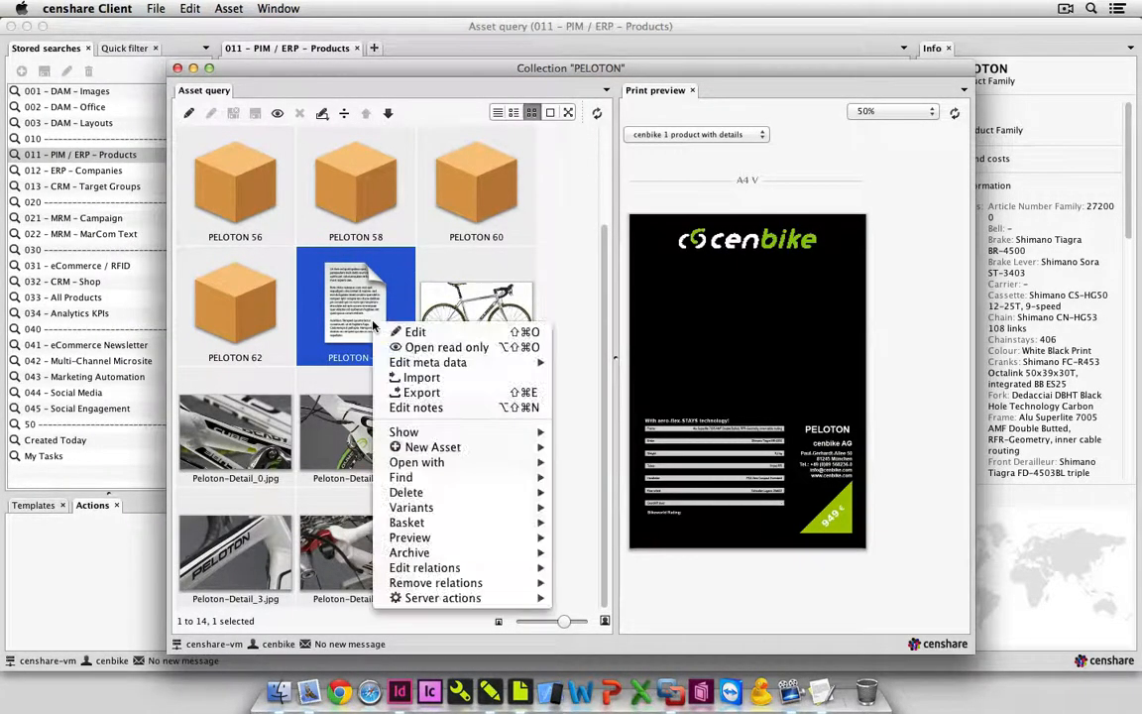
click(444, 334)
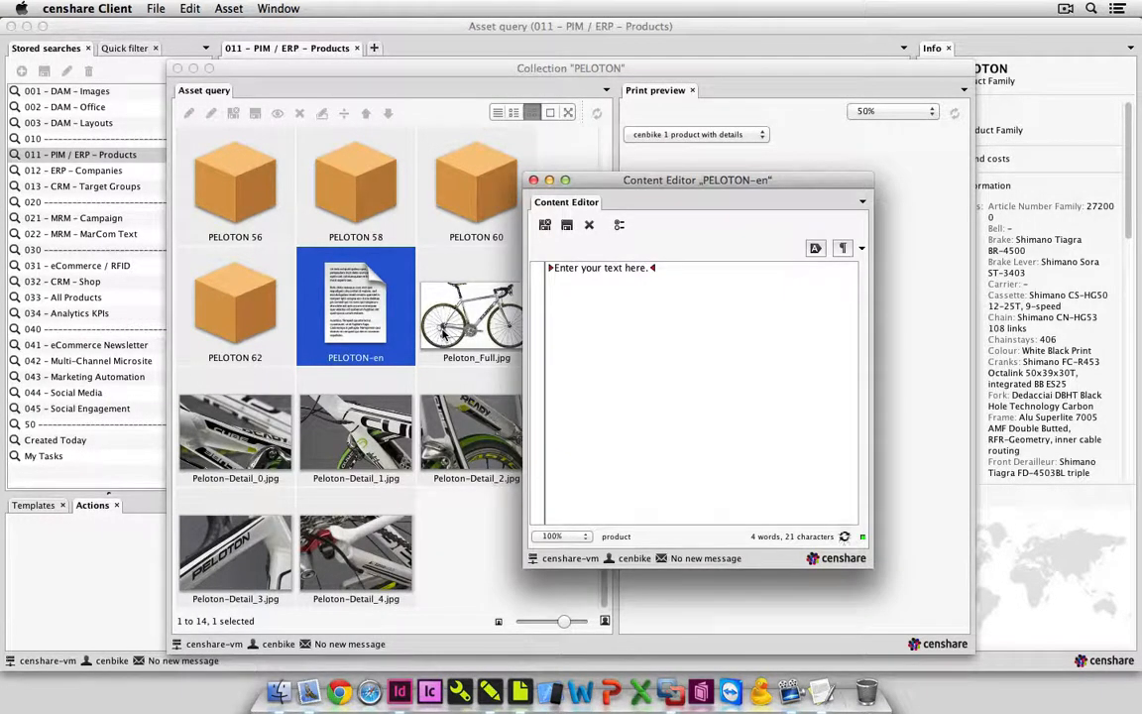
click(554, 269)
triple_click(554, 272)
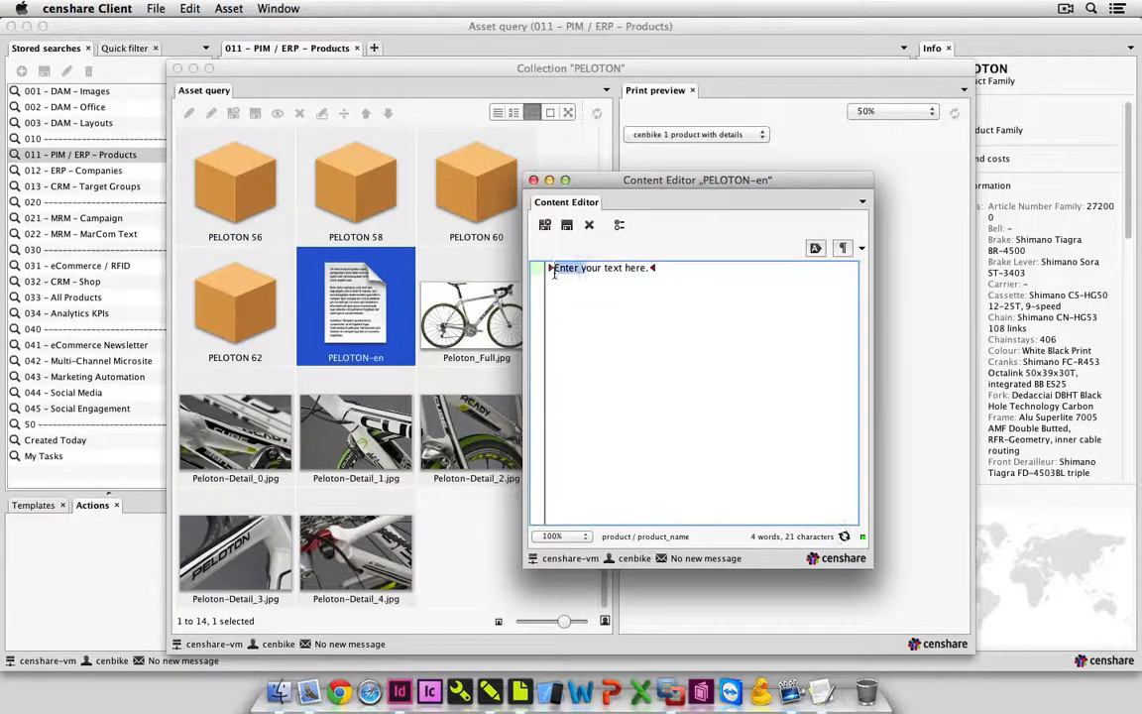
key(super+v)
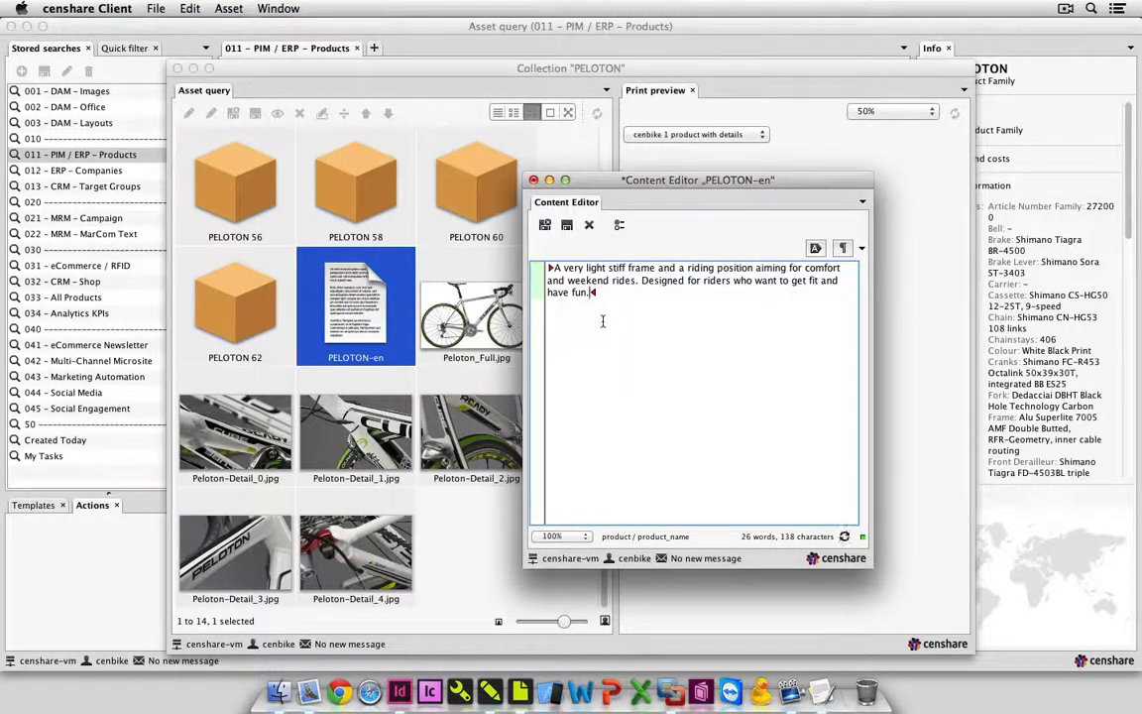
Save and close PELOTON-en with its workflow step set to Text ready.
click(544, 226)
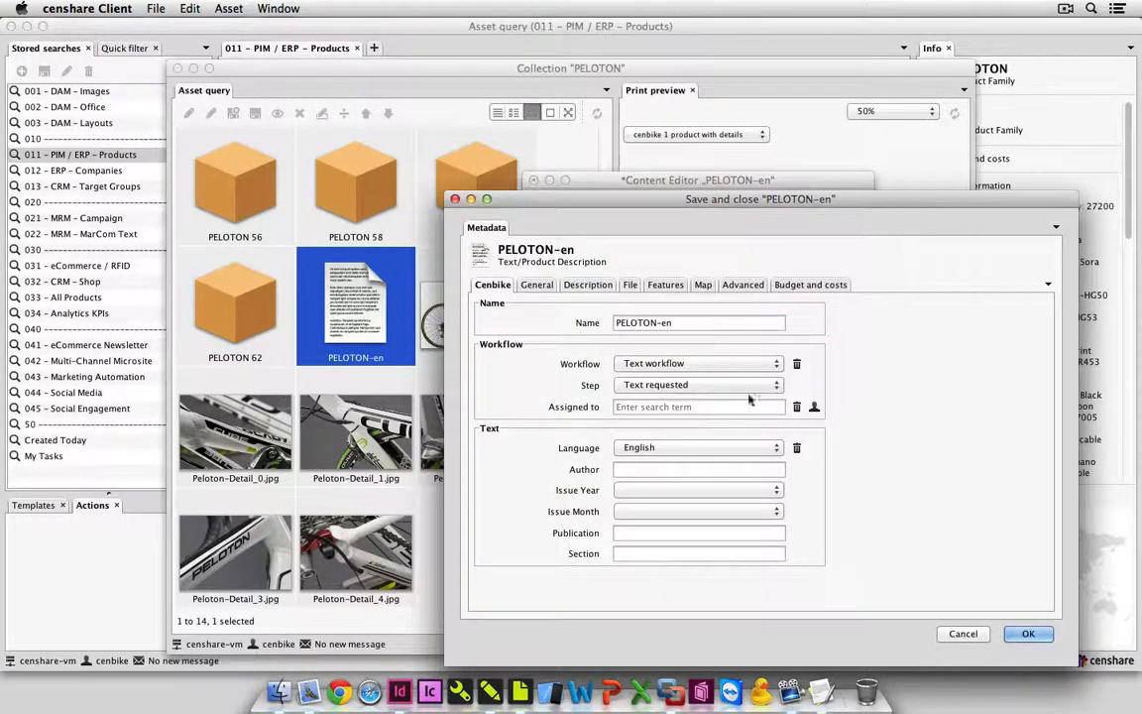
click(773, 384)
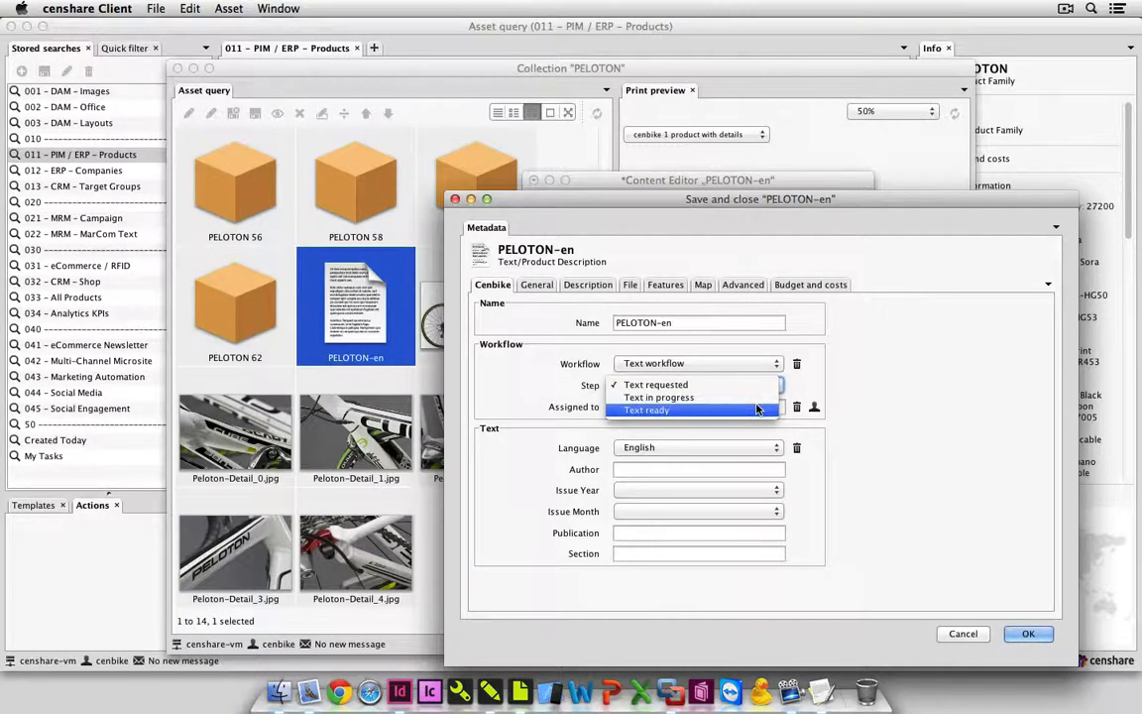
click(756, 409)
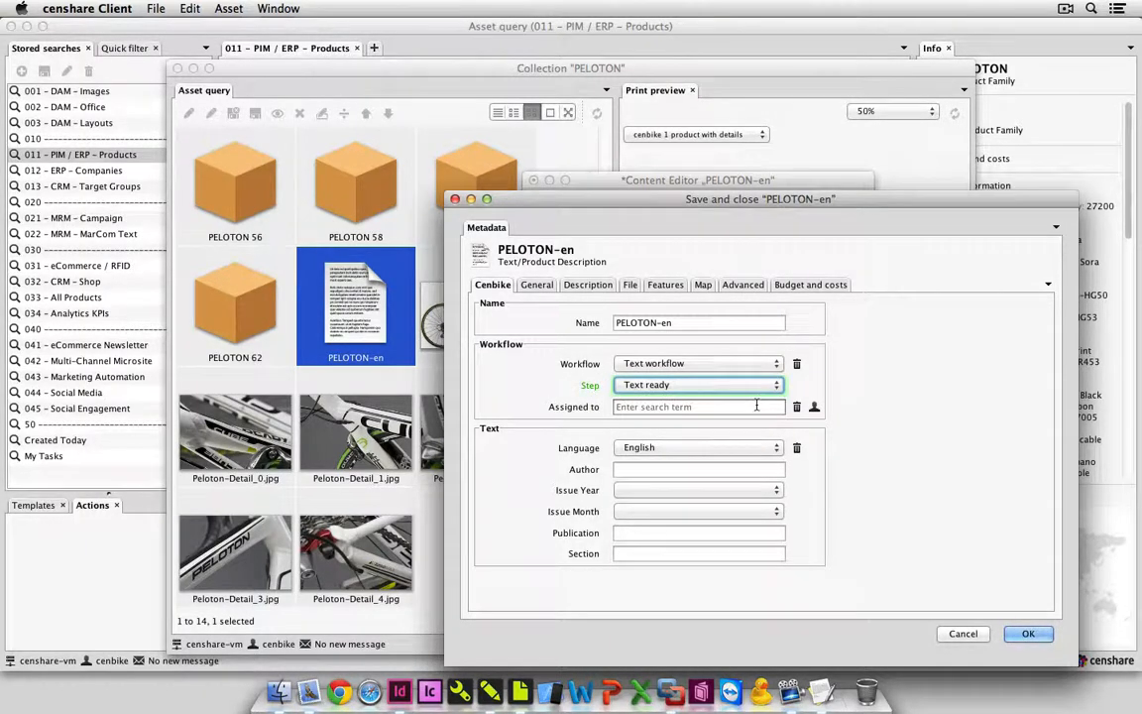
click(1031, 633)
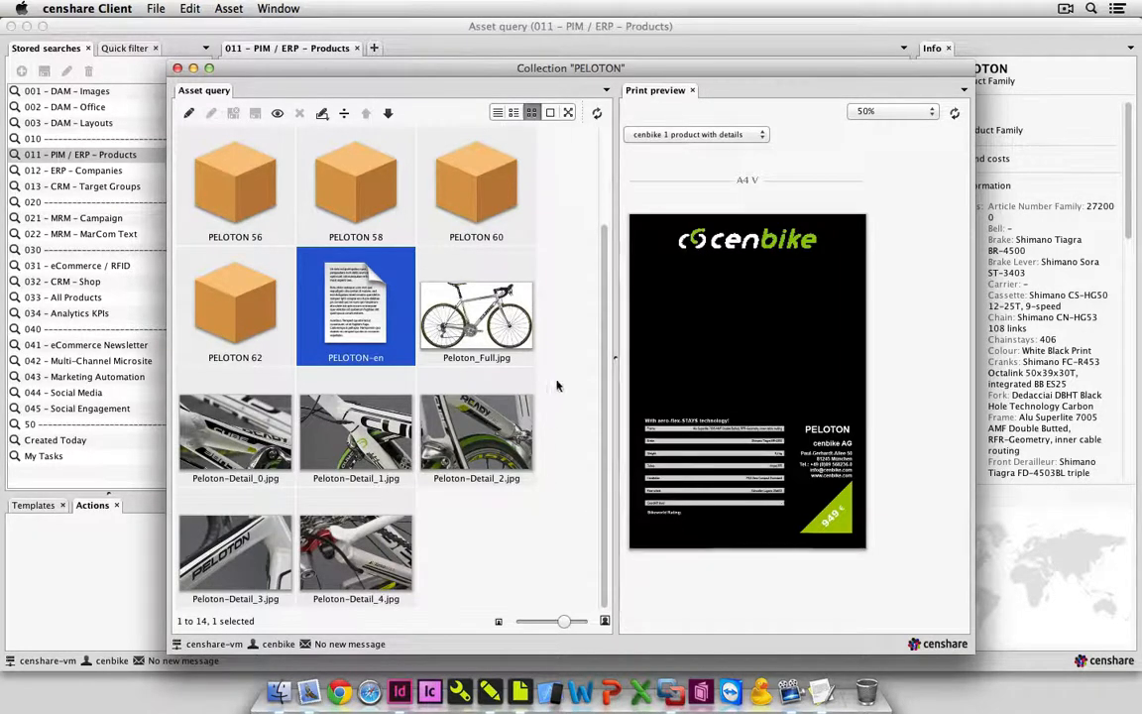
Open PELOTON-de for translation of content with memory and check both German segments against their translation memory matches.
scroll(602, 327, up, 3)
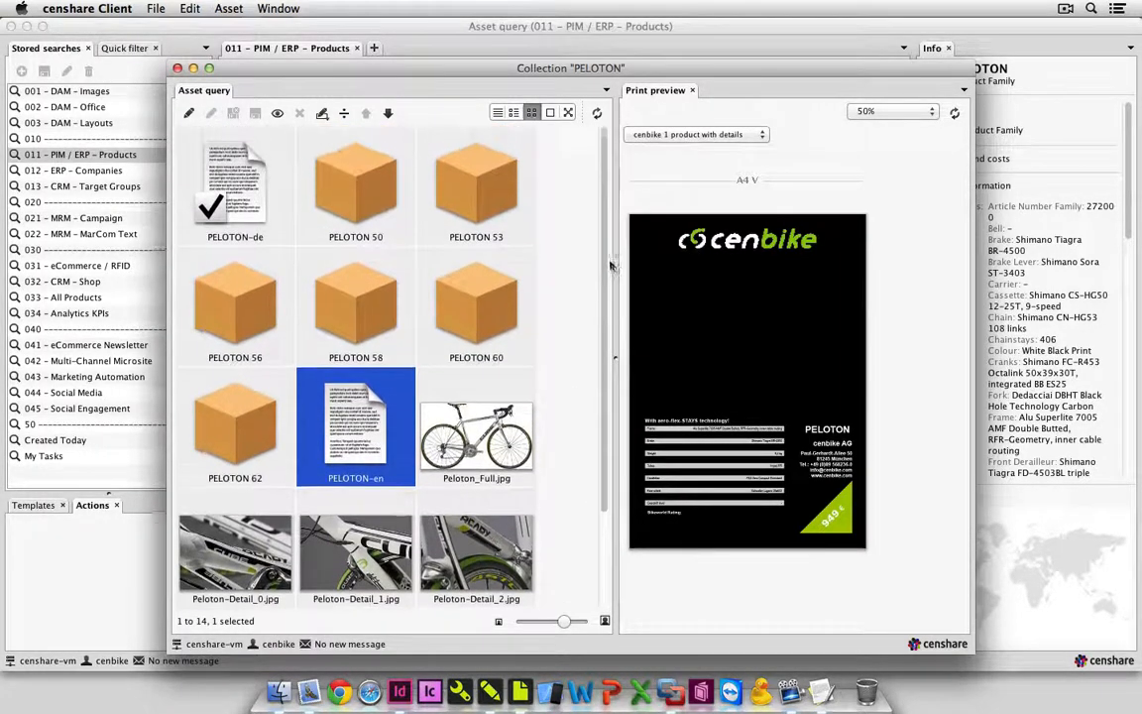
click(254, 217)
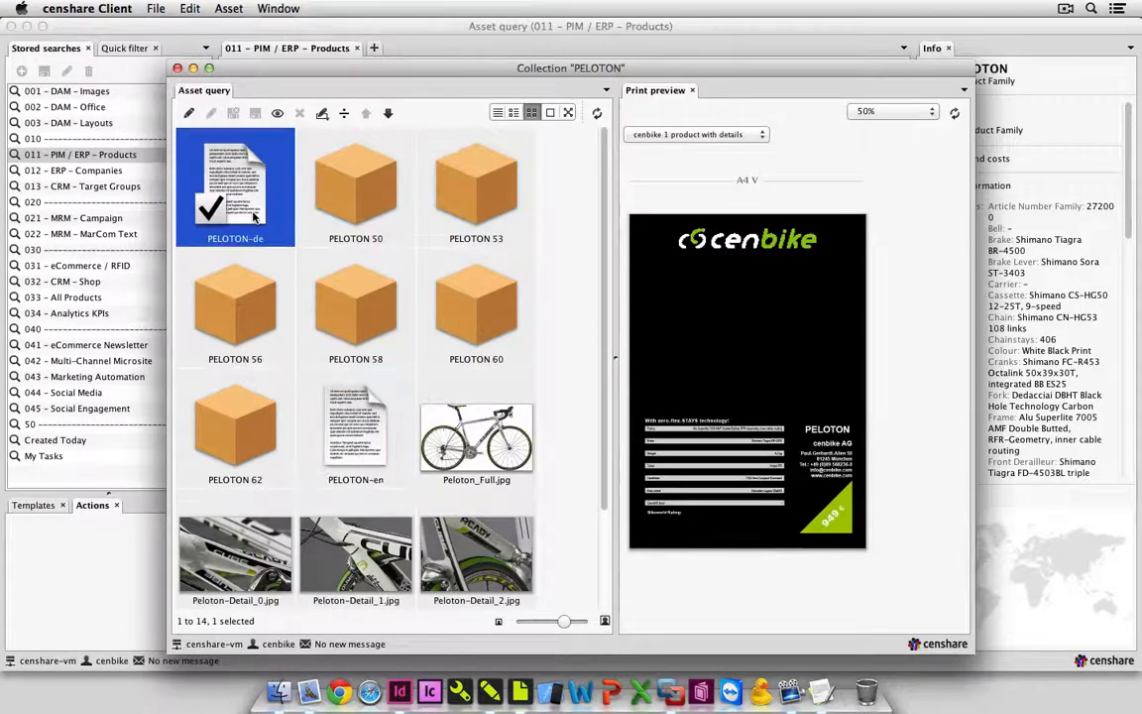
right_click(254, 217)
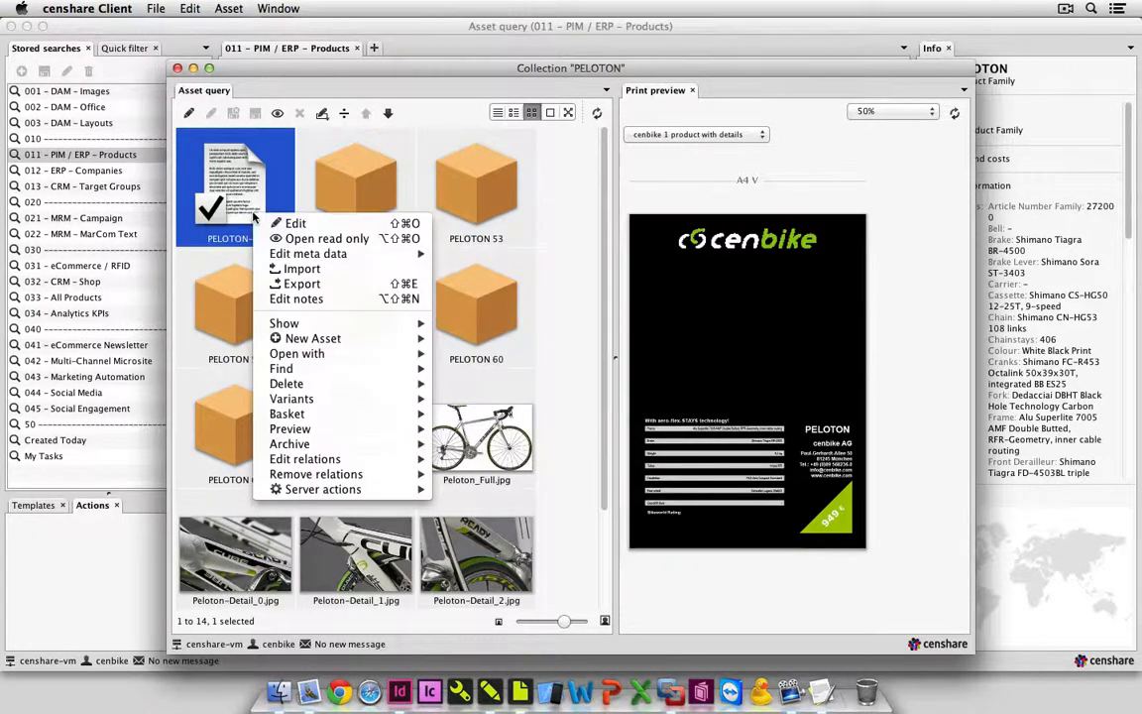
mouse_move(401, 354)
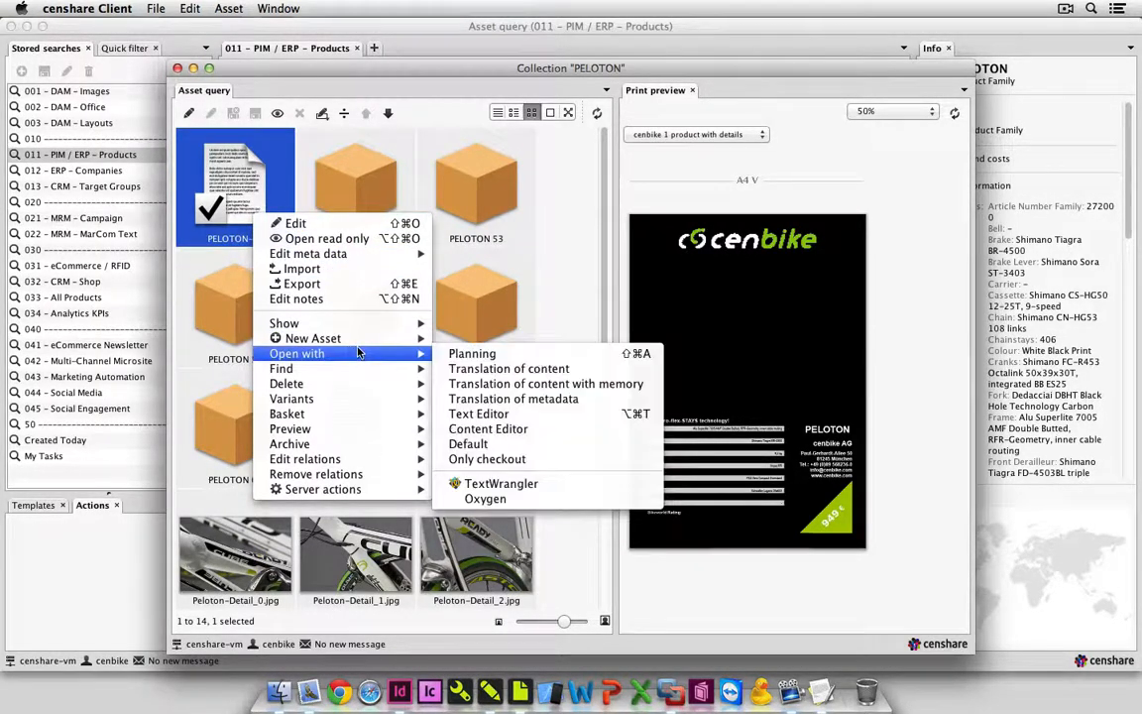
click(561, 386)
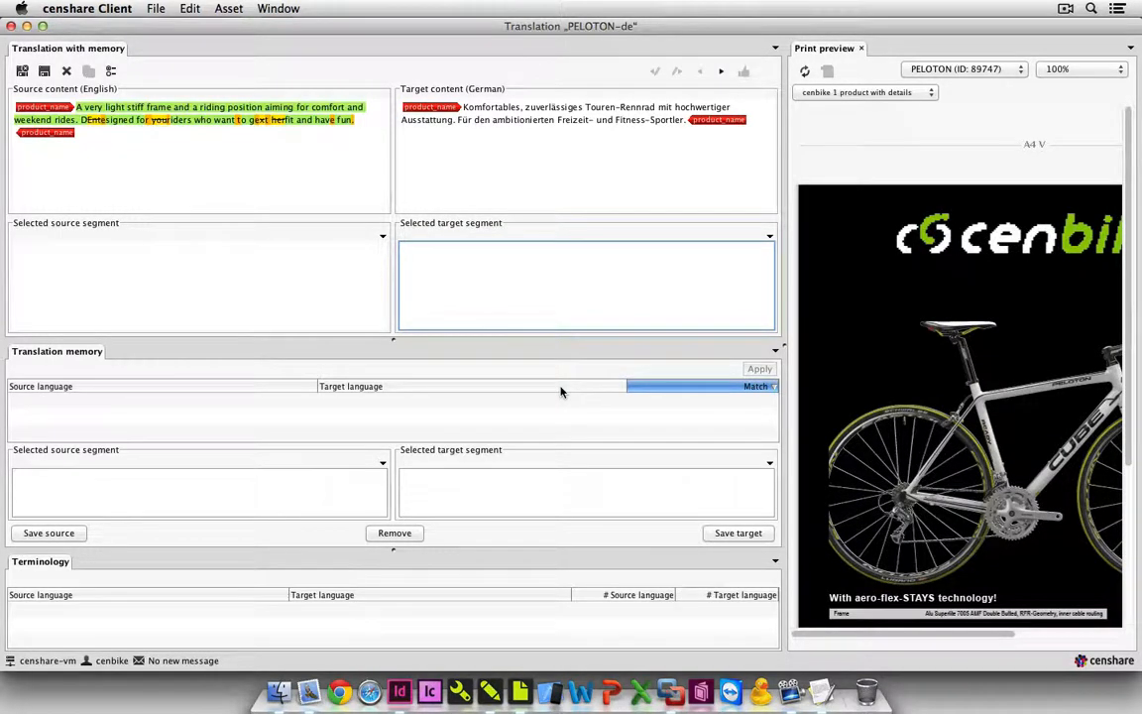
click(477, 113)
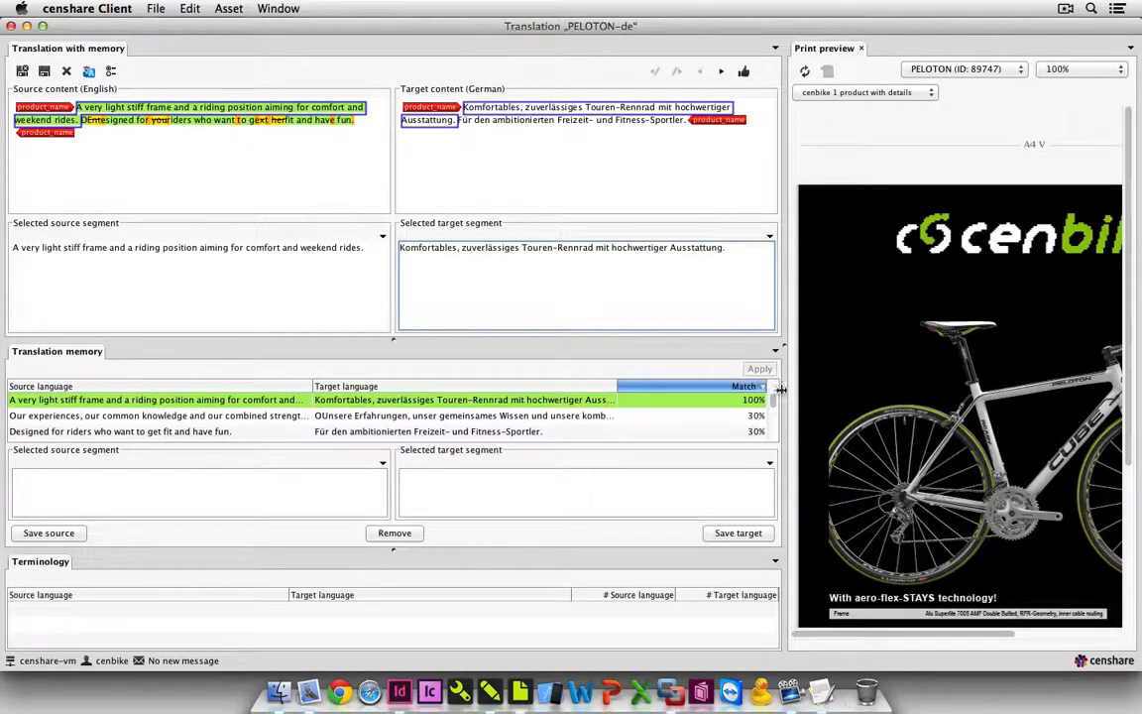
click(600, 120)
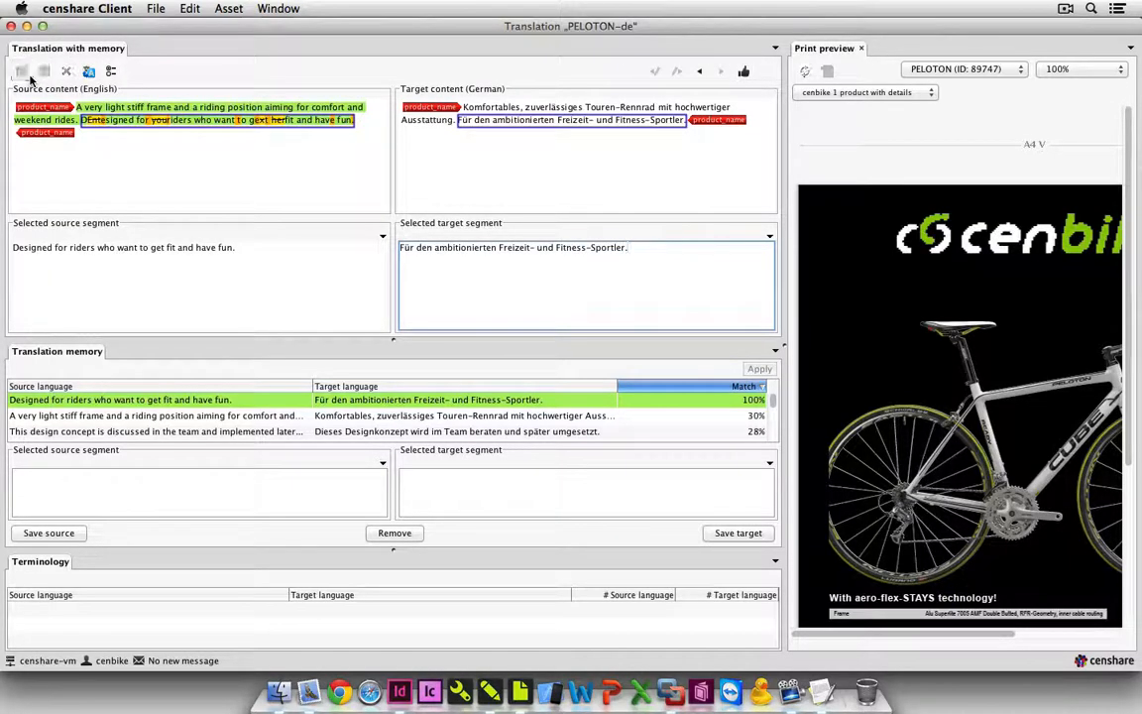
Save and close the German text PELOTON-de with its workflow step set to Text ready.
click(44, 71)
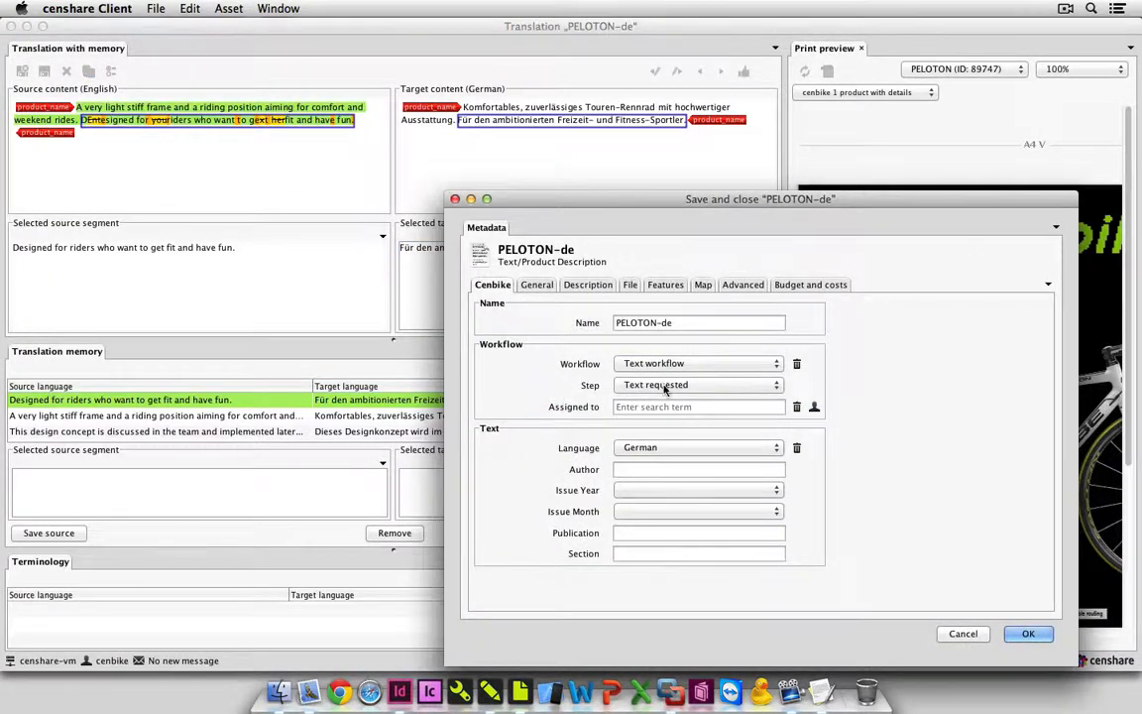
click(693, 384)
click(680, 410)
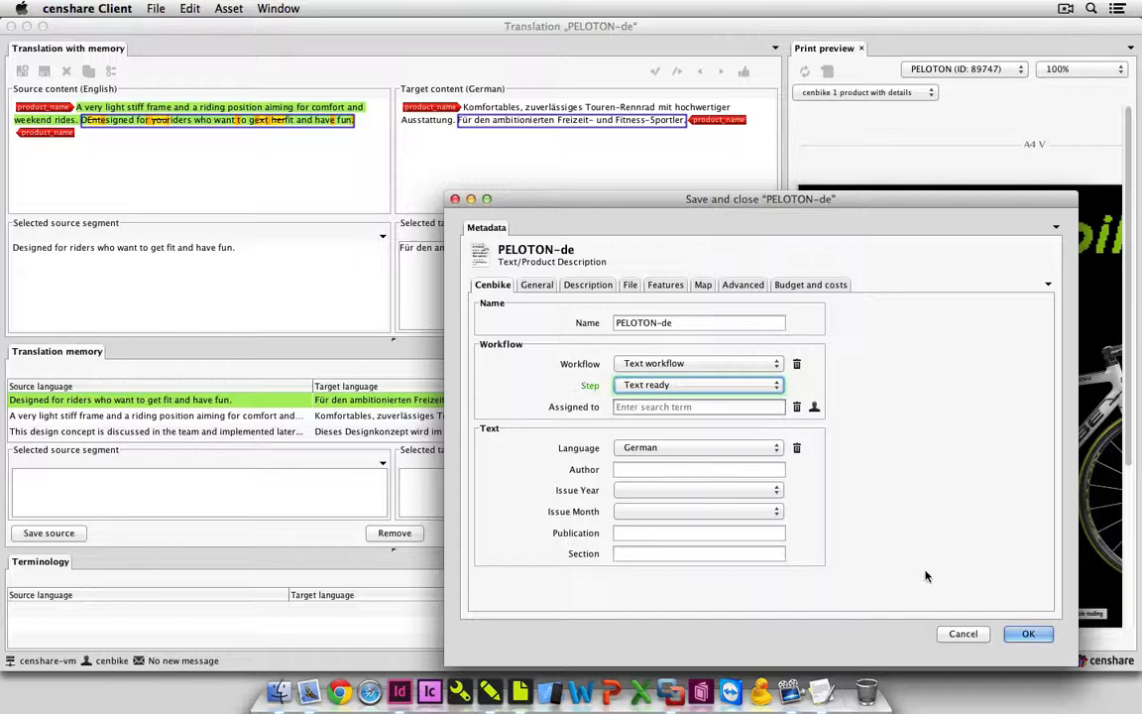
click(1028, 633)
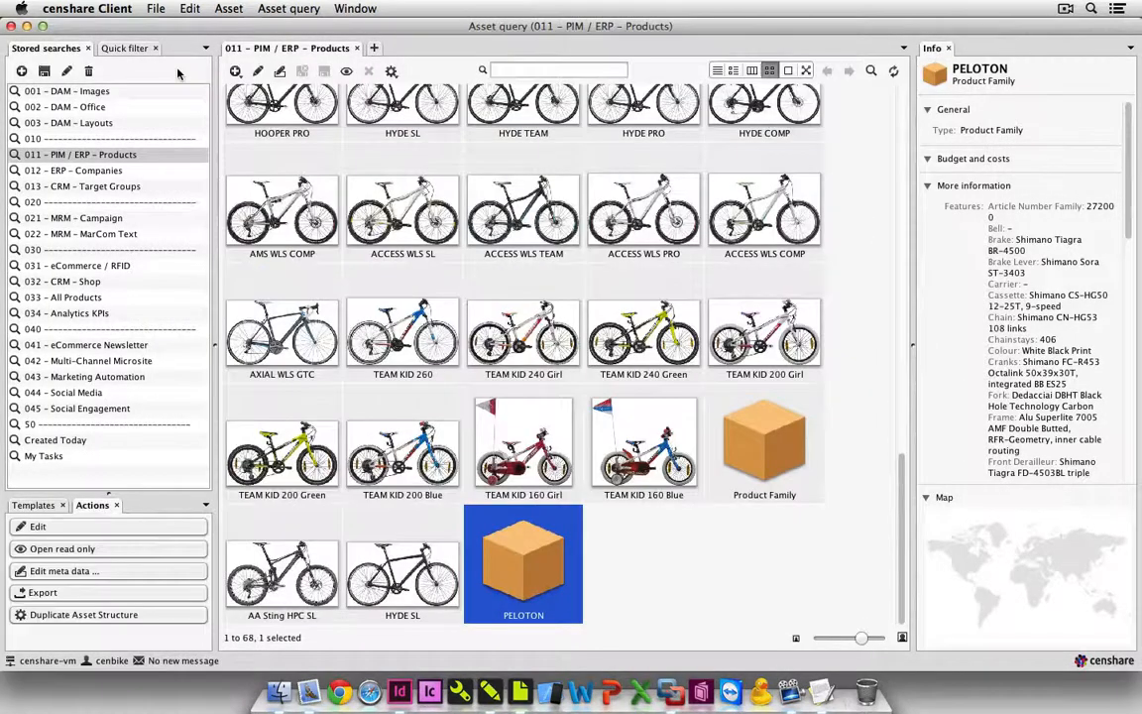
Assign Peloton_Full.jpg as the preview image of the PELOTON product family.
right_click(527, 560)
mouse_move(594, 673)
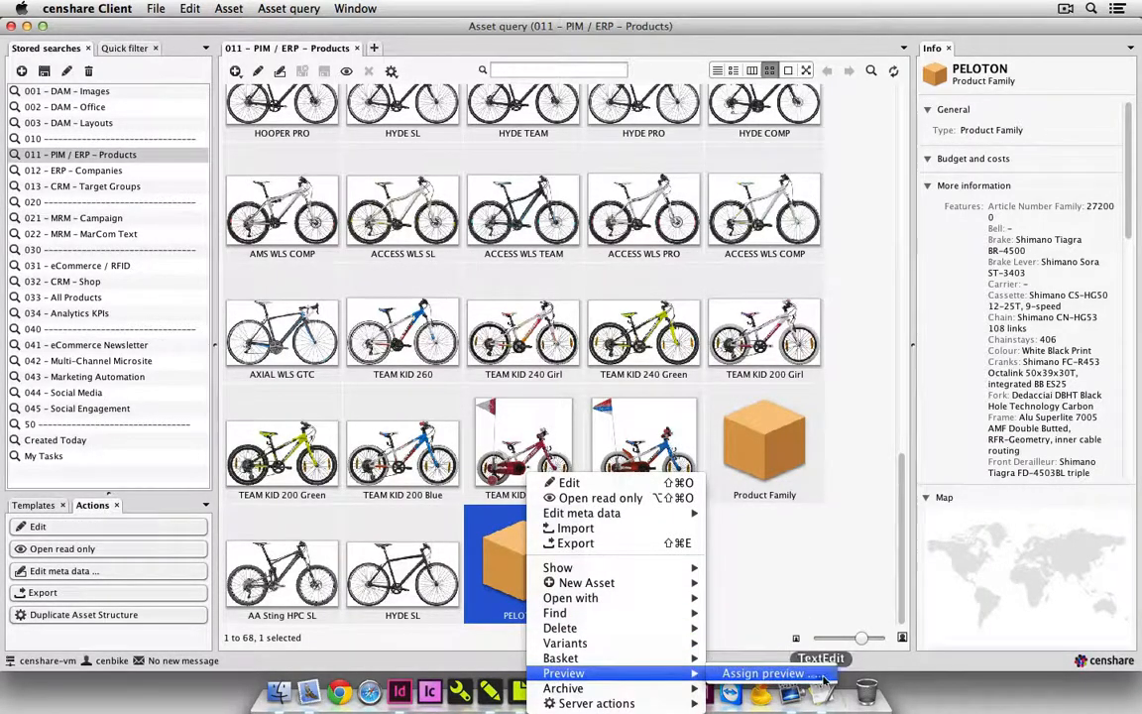
click(769, 673)
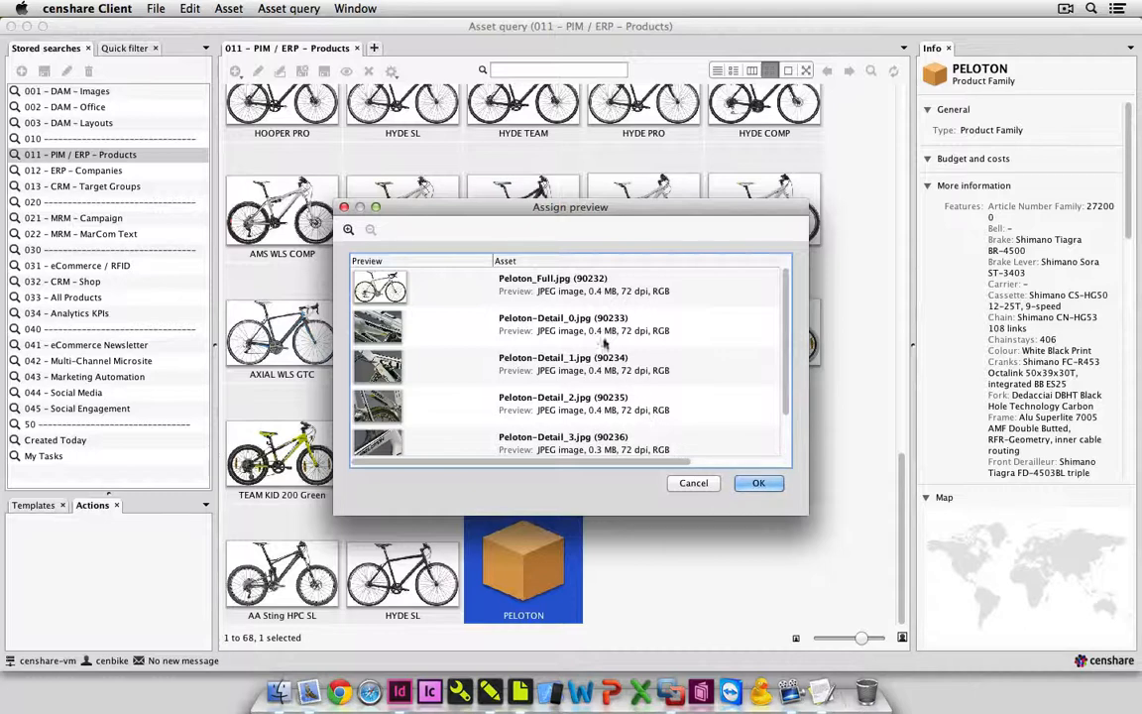
click(563, 287)
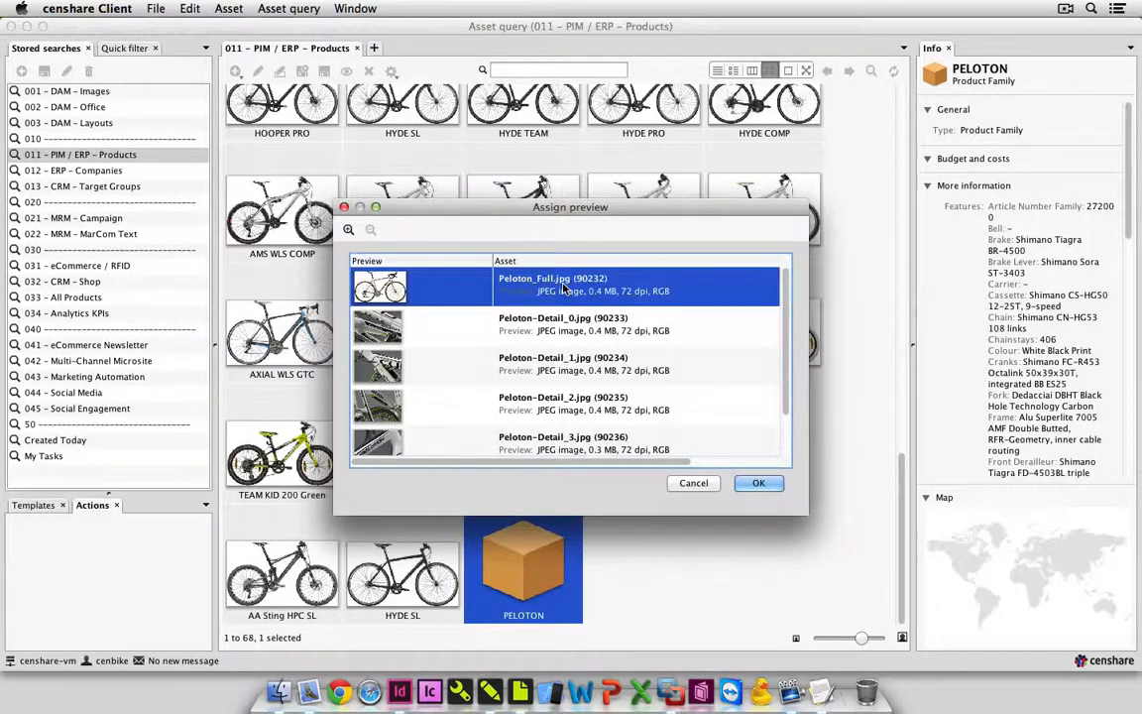
click(758, 483)
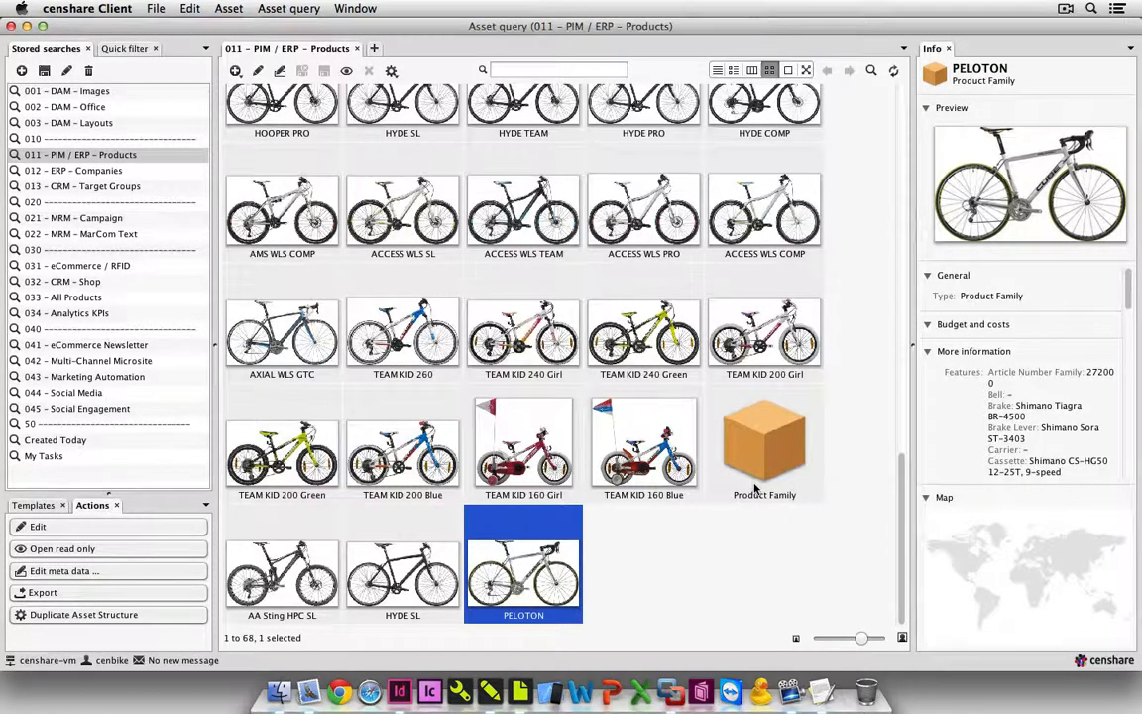
Run the stored search 012 – ERP – Companies and examine the details and map locations of cenbike – Munich, New Delhi and London.
scroll(755, 486, up, 15)
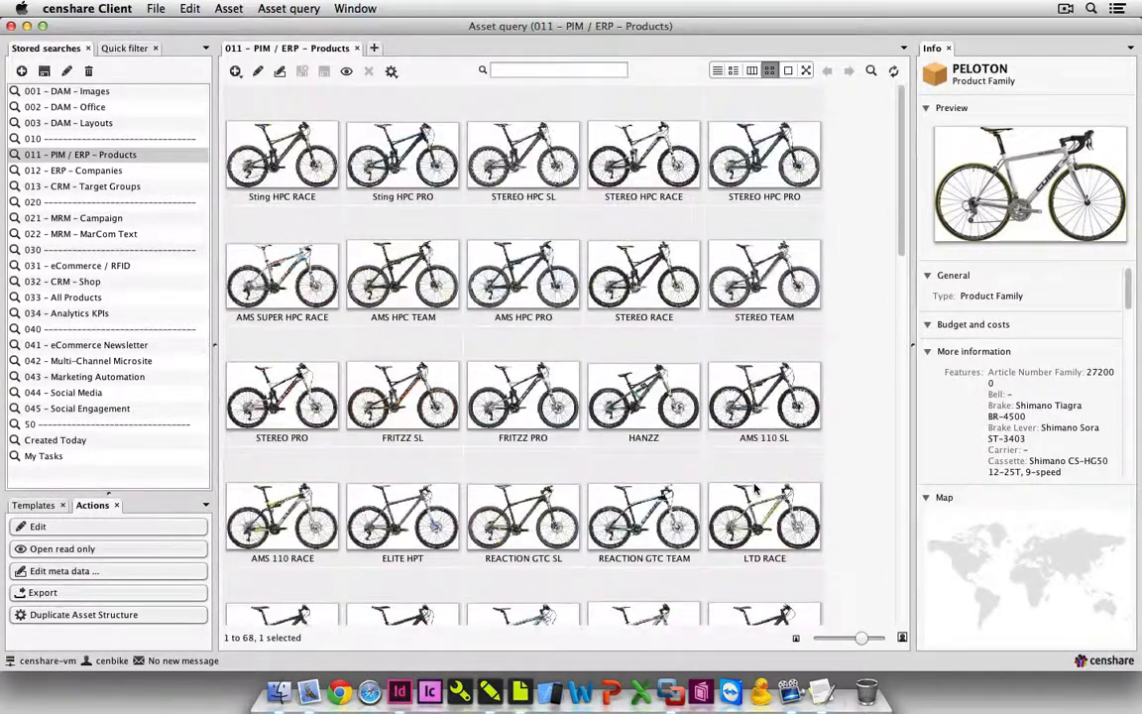
click(132, 171)
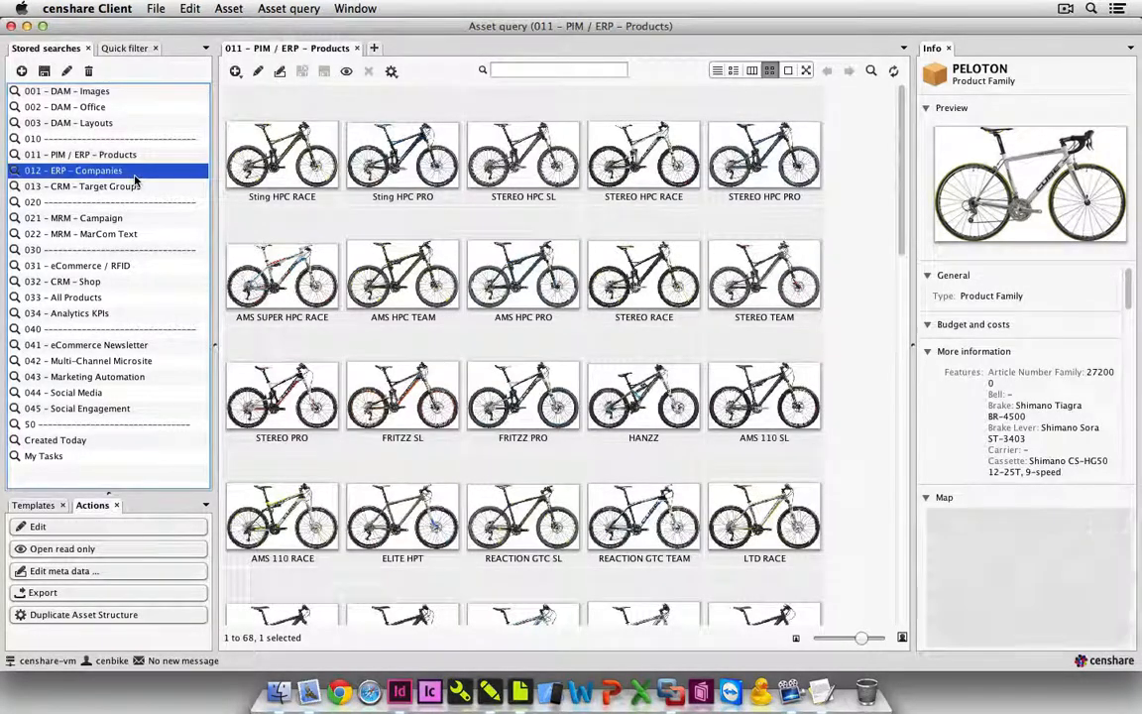
click(290, 167)
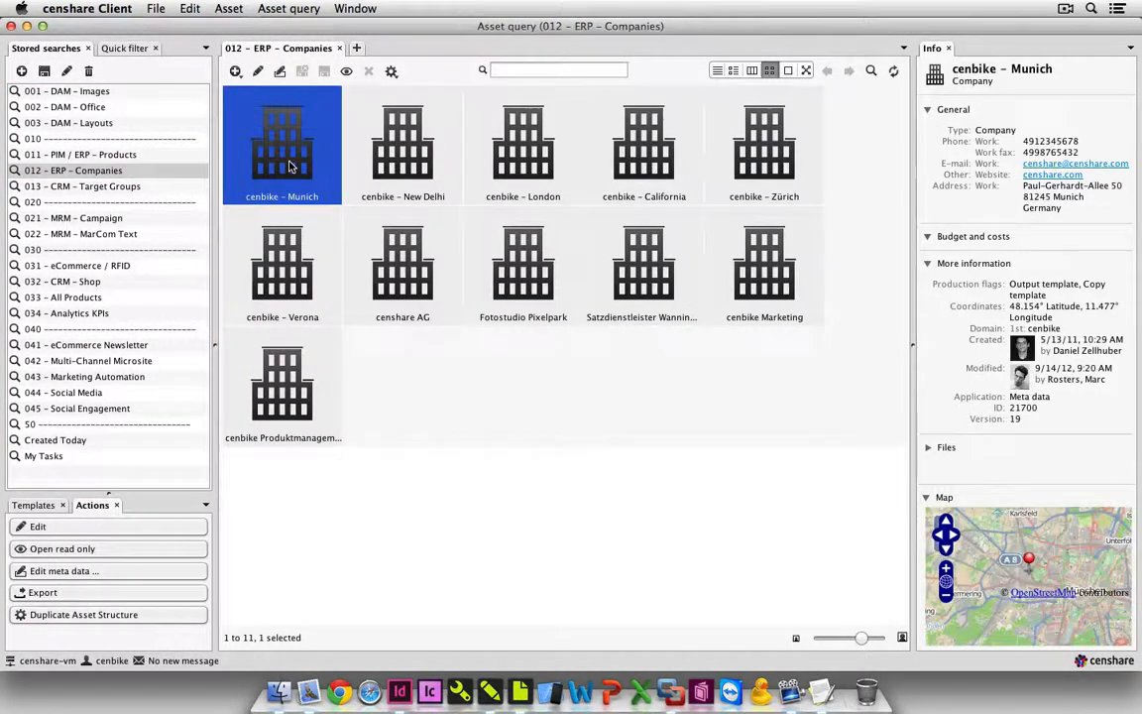
click(398, 174)
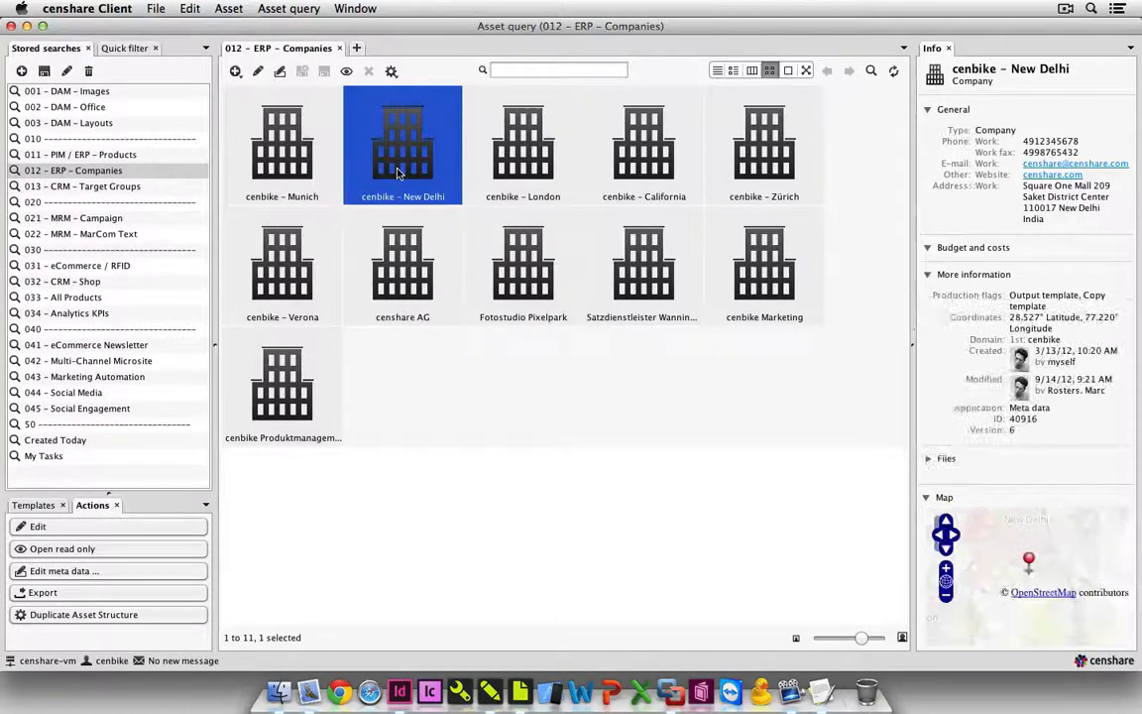
click(514, 171)
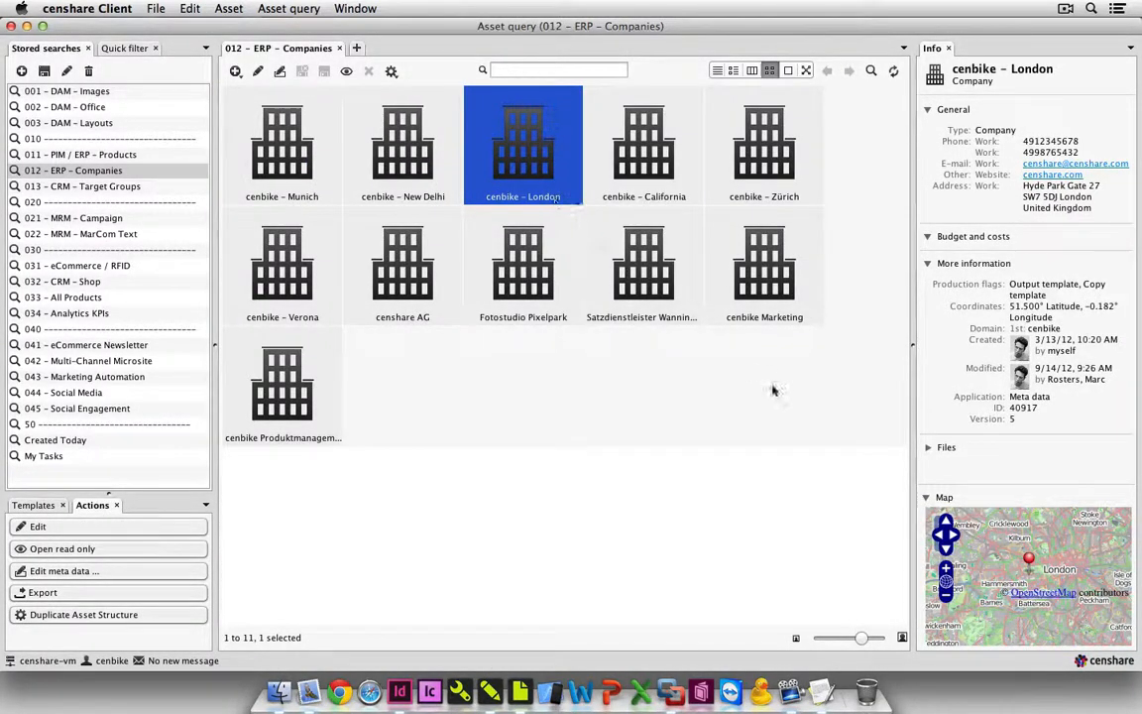
click(945, 572)
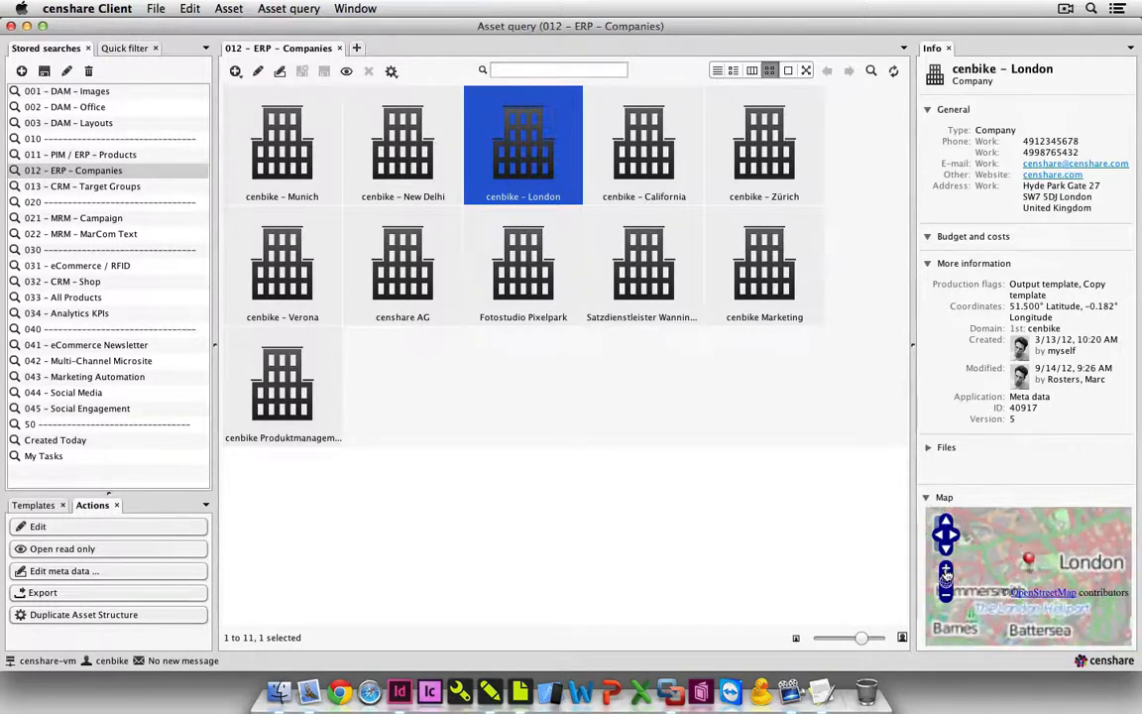
Examine the map location of cenbike – London down to street level.
click(945, 572)
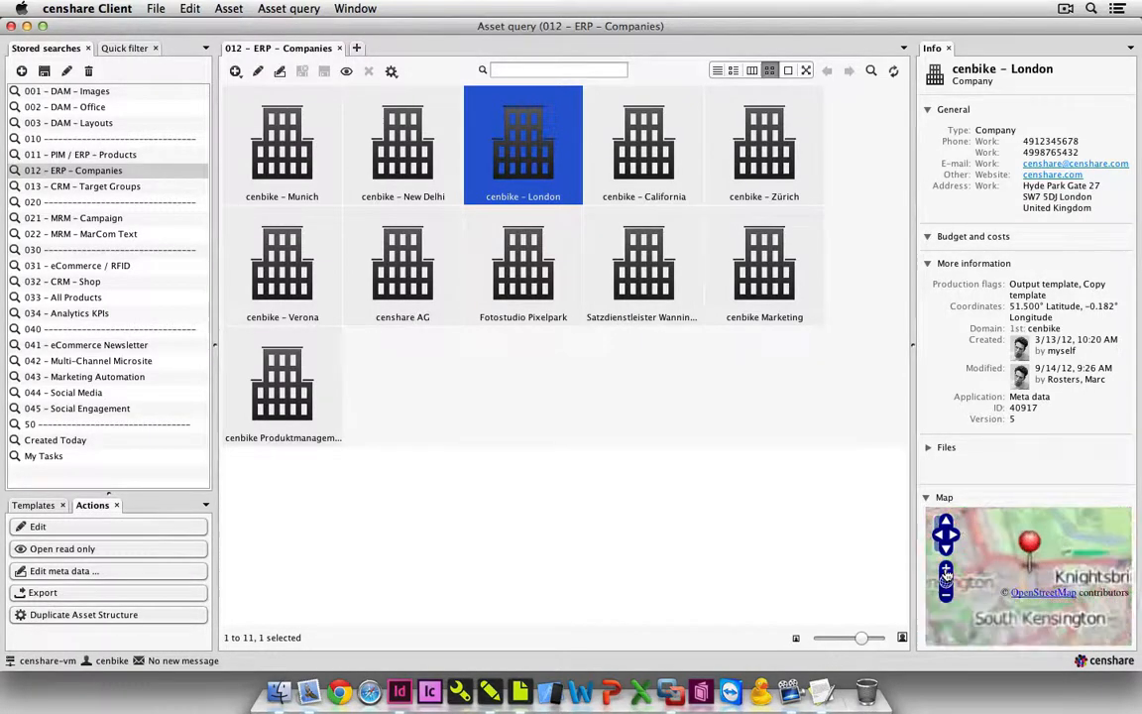
click(946, 572)
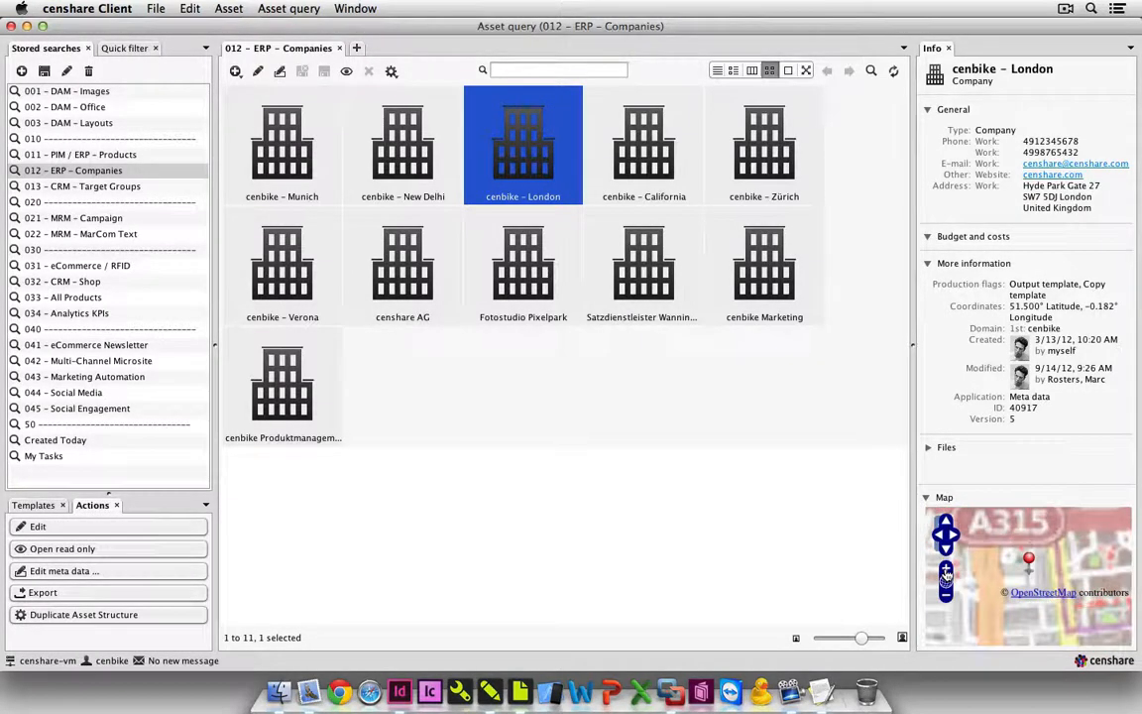
click(946, 572)
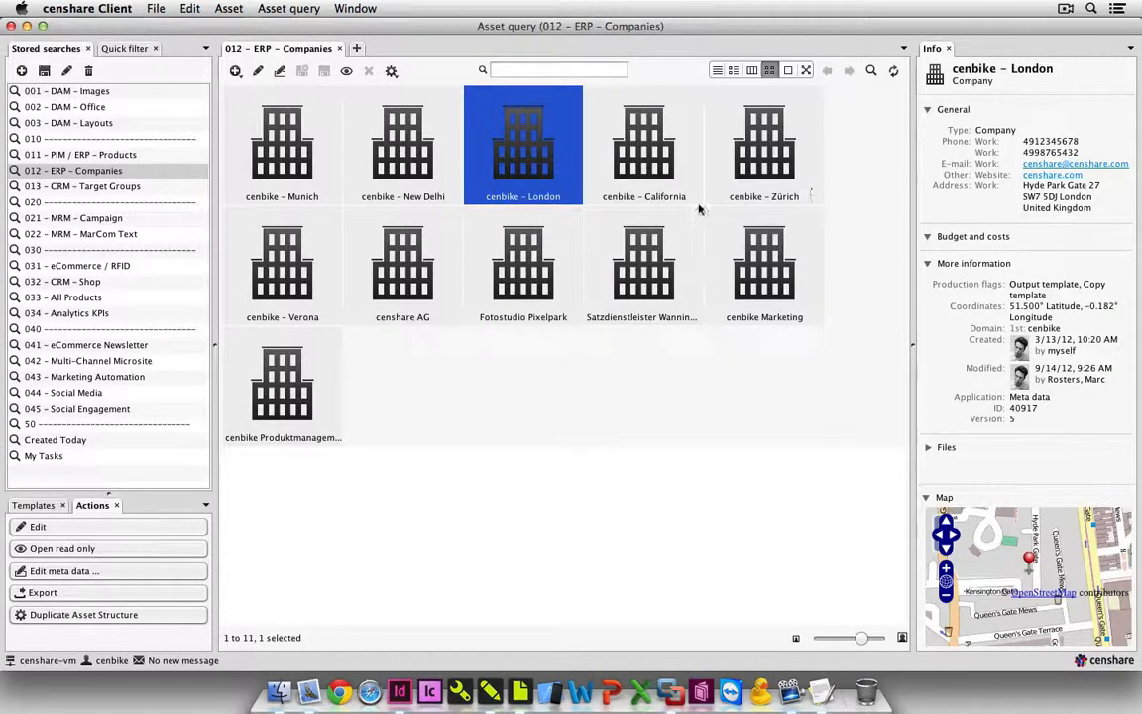
Run the stored search 013 – CRM – Target Groups and examine the features and map locations of three persons.
click(149, 189)
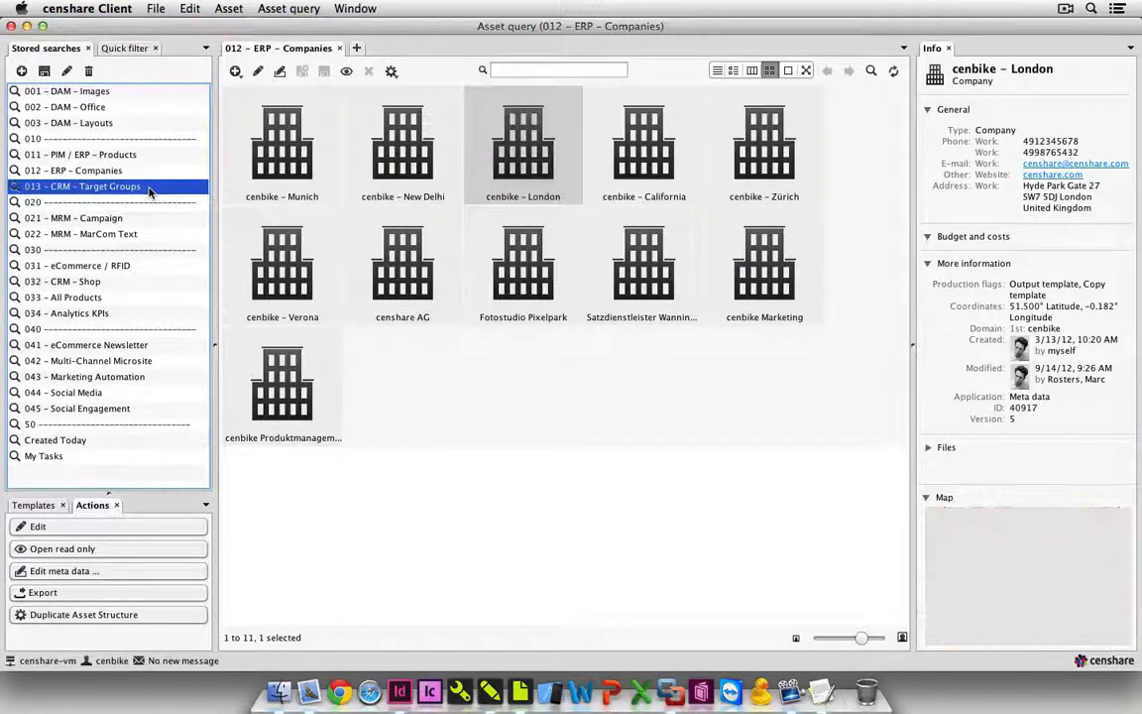
click(290, 172)
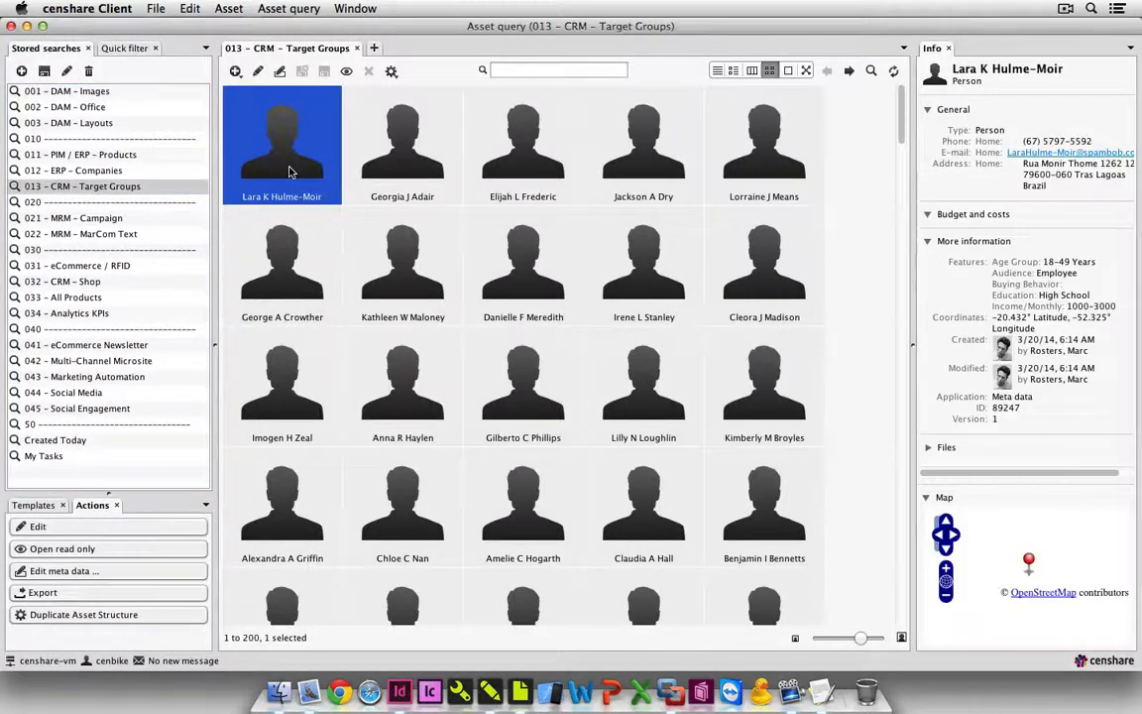
click(402, 177)
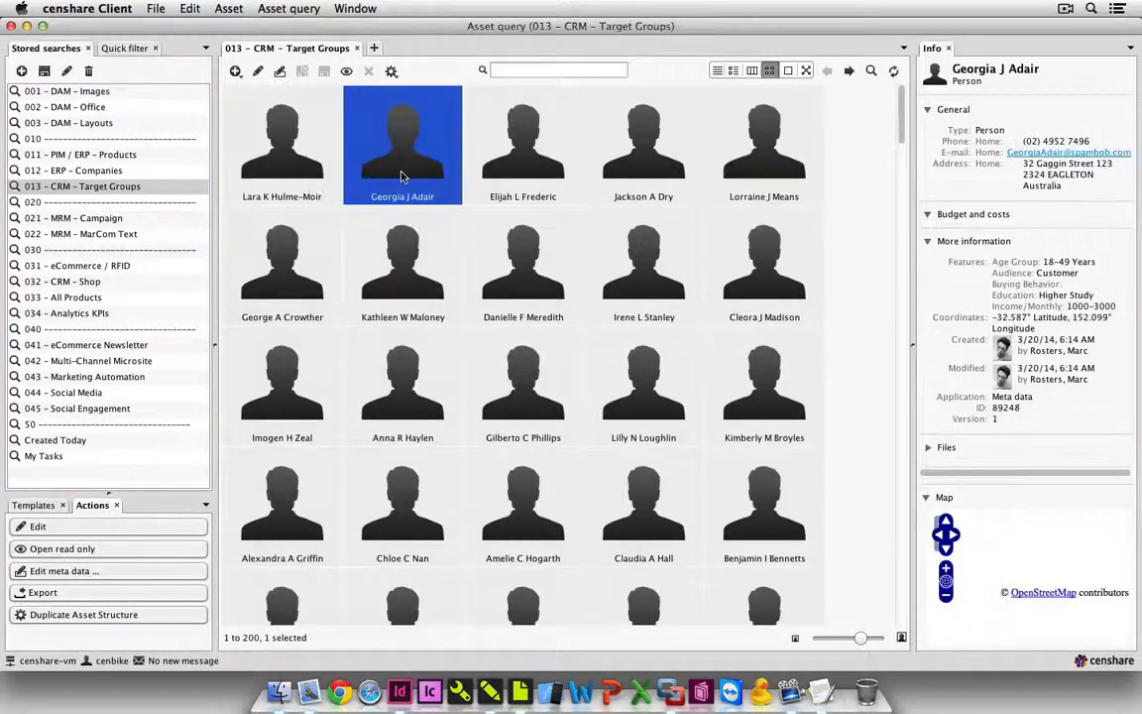
click(543, 293)
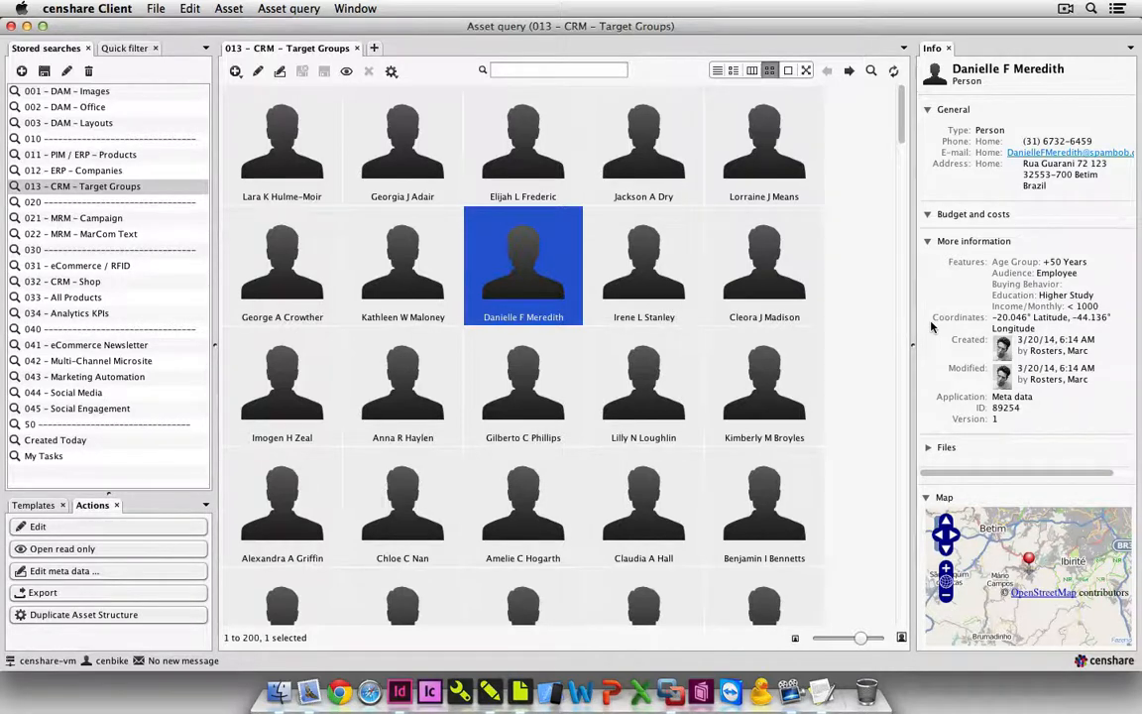
Run the stored search 021 – MRM – Campaign in an additional asset query displayed as a list.
click(374, 49)
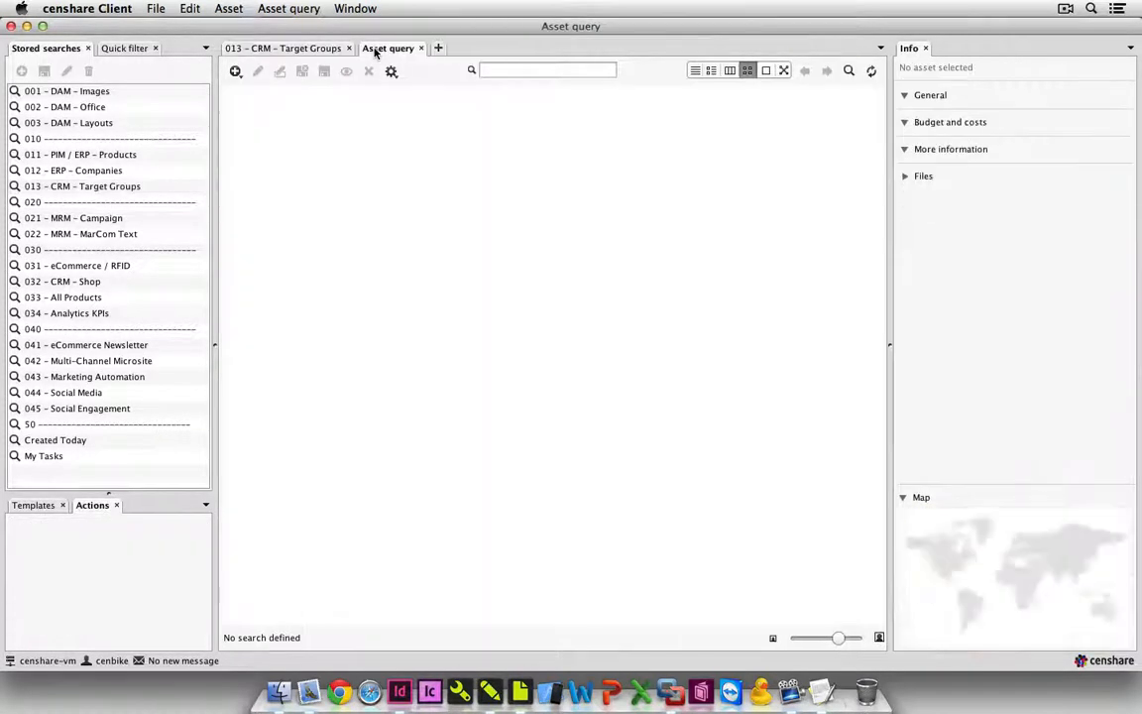
click(696, 72)
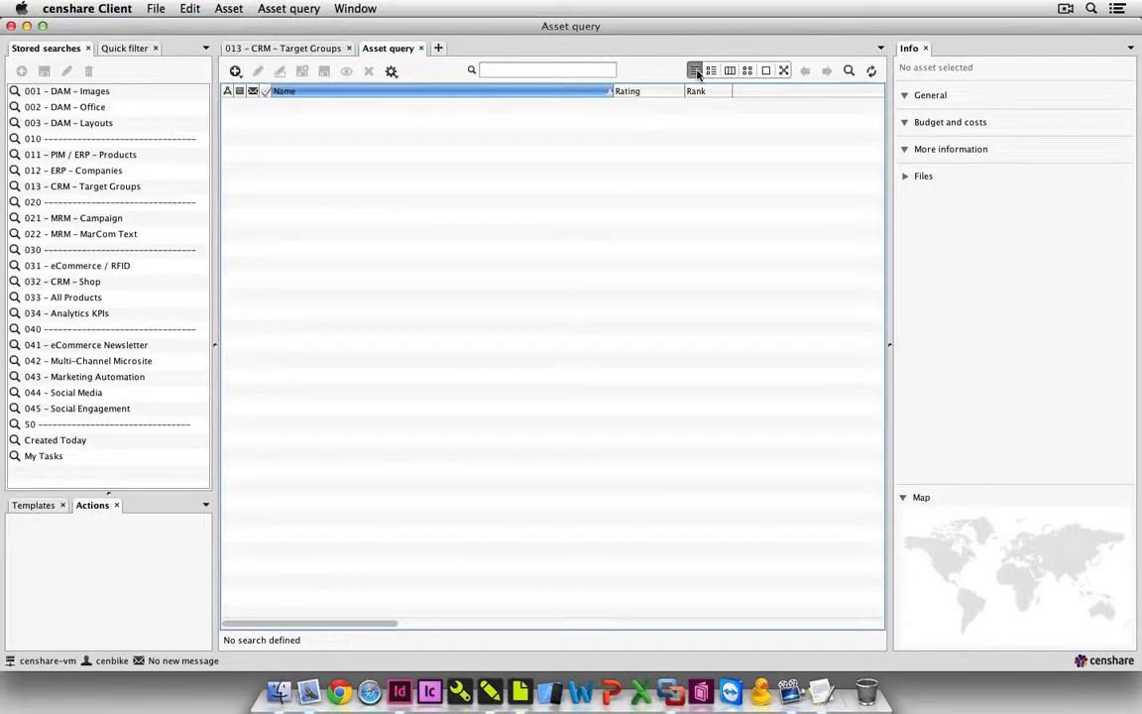
click(145, 219)
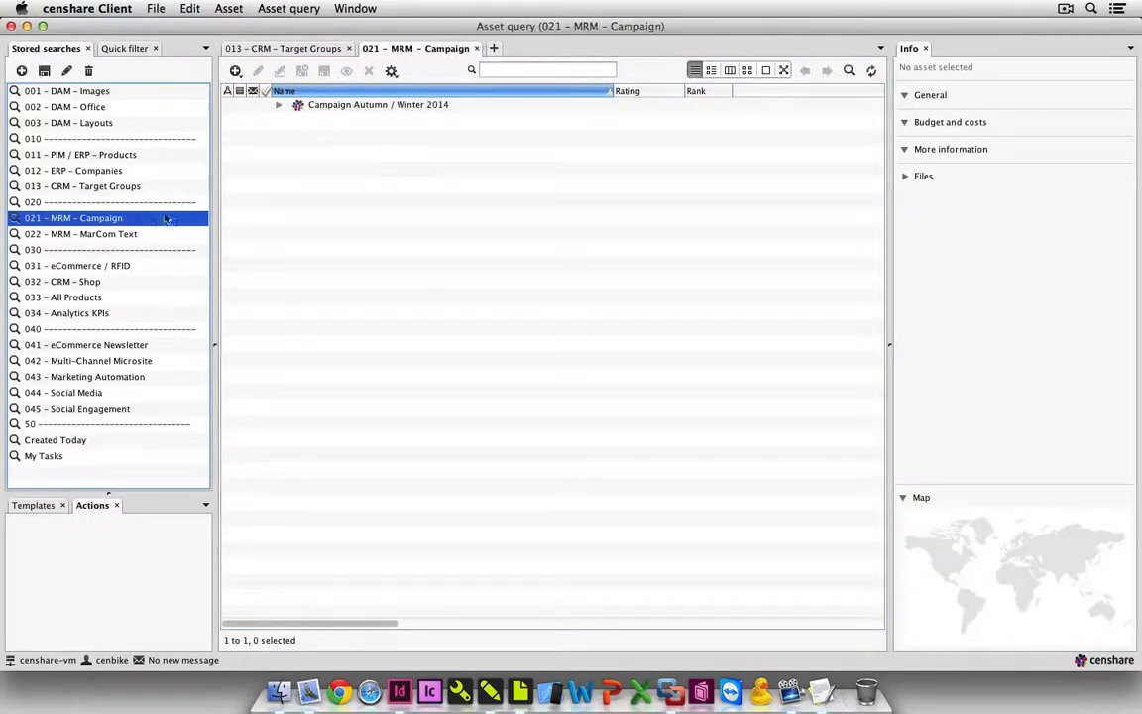
Examine the budget and costs of Campaign Autumn / Winter 2014 and its programs Biathlon Pursuit Worldcup Oberhof, Cape Epic and Olympic Winter Games in Sochi.
click(322, 109)
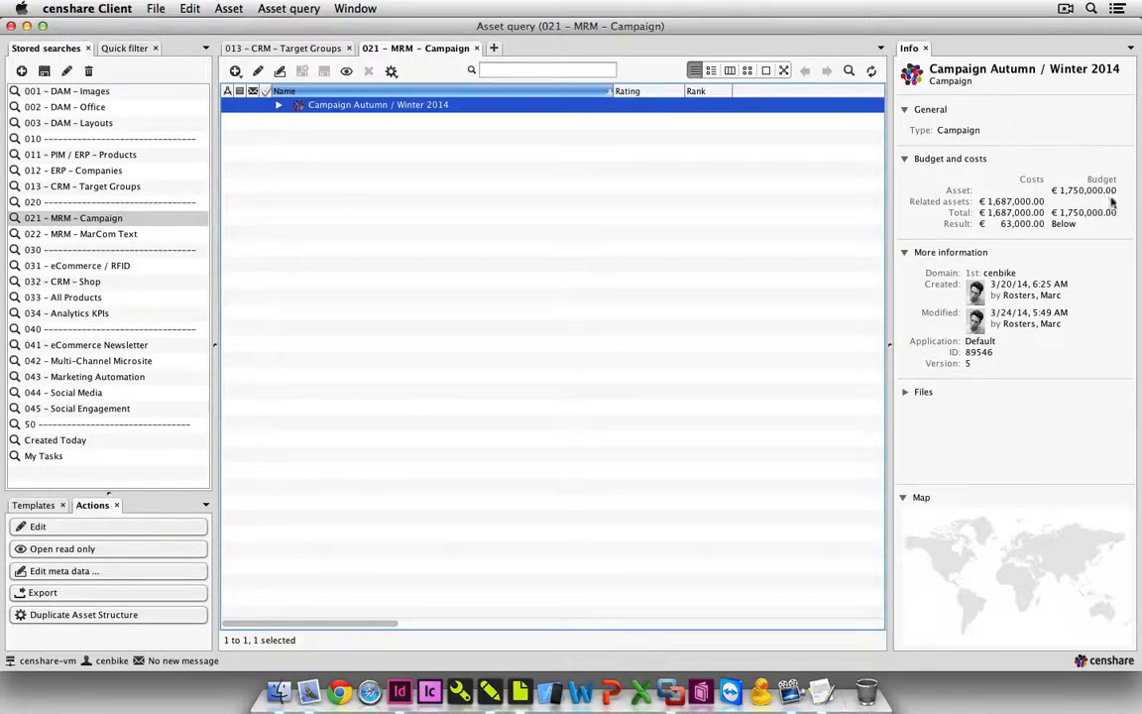
click(279, 105)
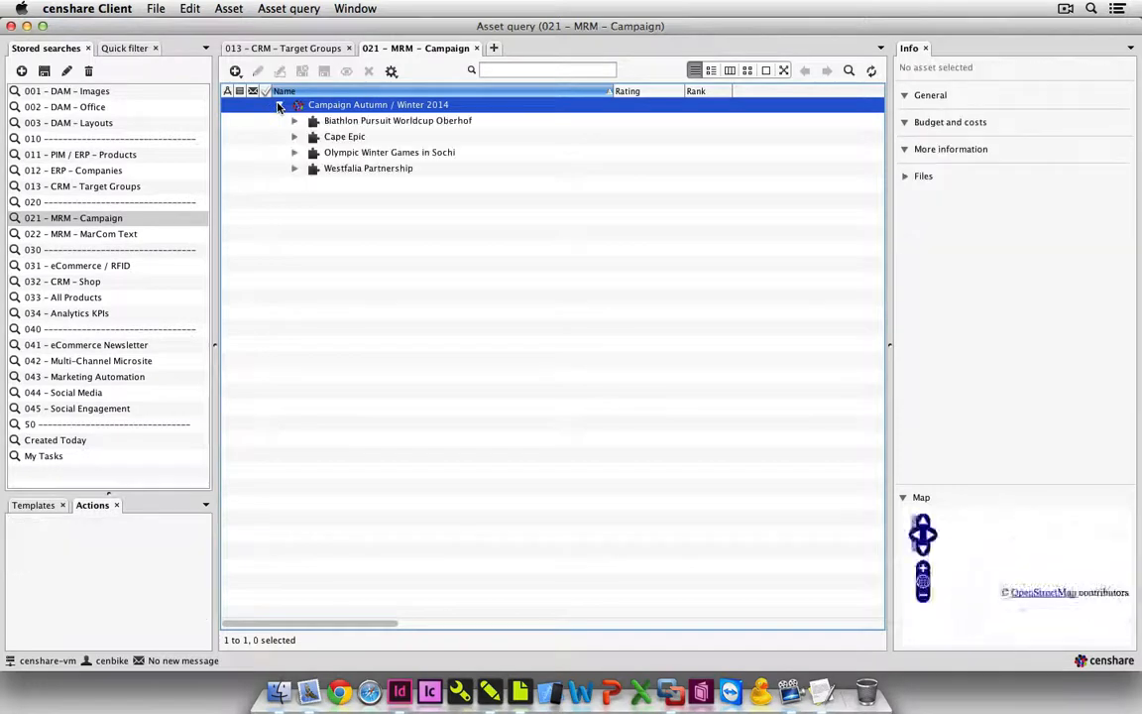
click(329, 121)
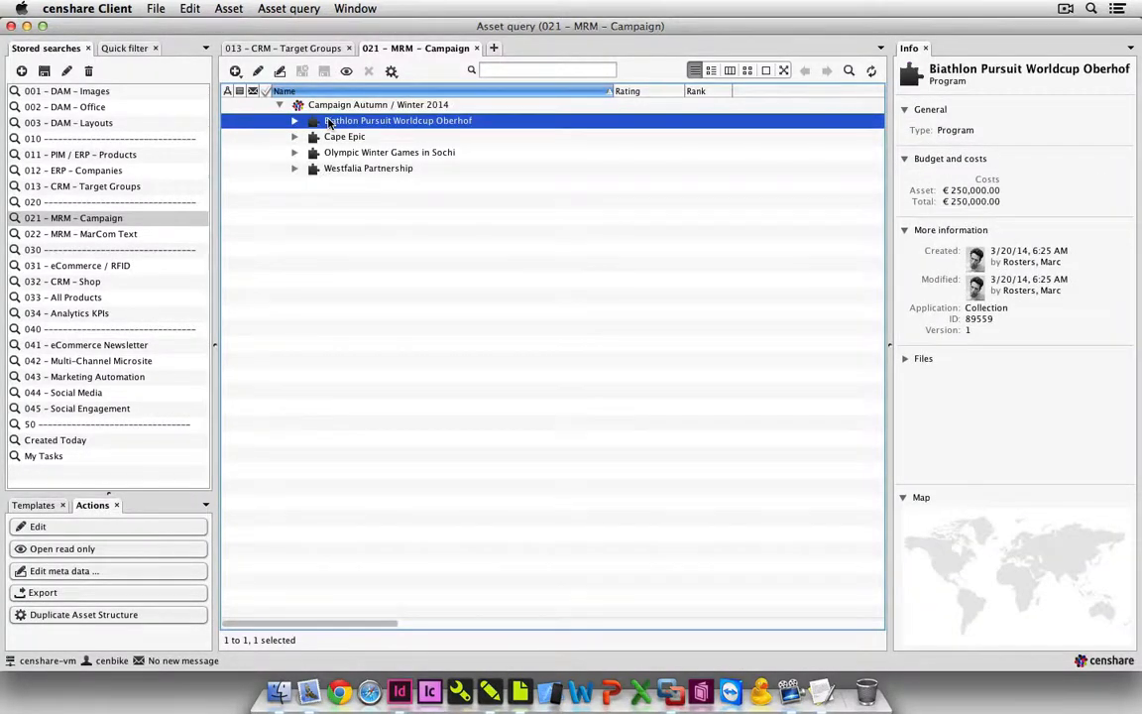
click(330, 137)
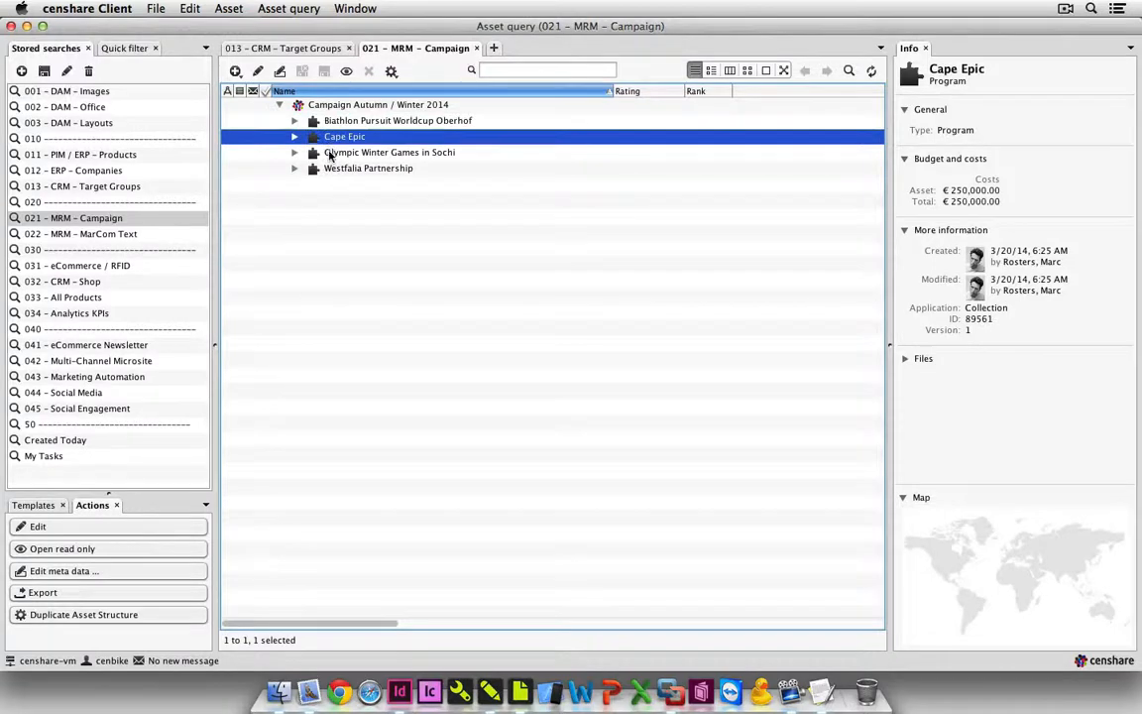
click(330, 153)
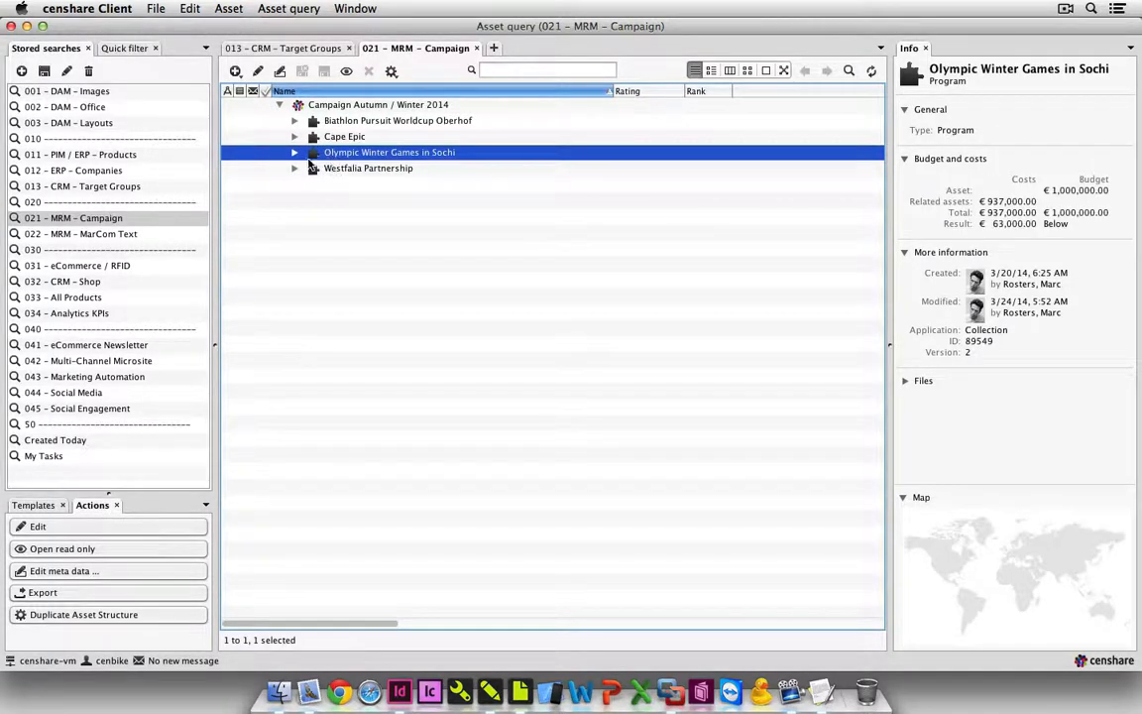
Expand Olympic Winter Games in Sochi down to Tactics (Promotions) under CUBE Showroom Module House, examining the budgets of the project and tactics.
click(294, 154)
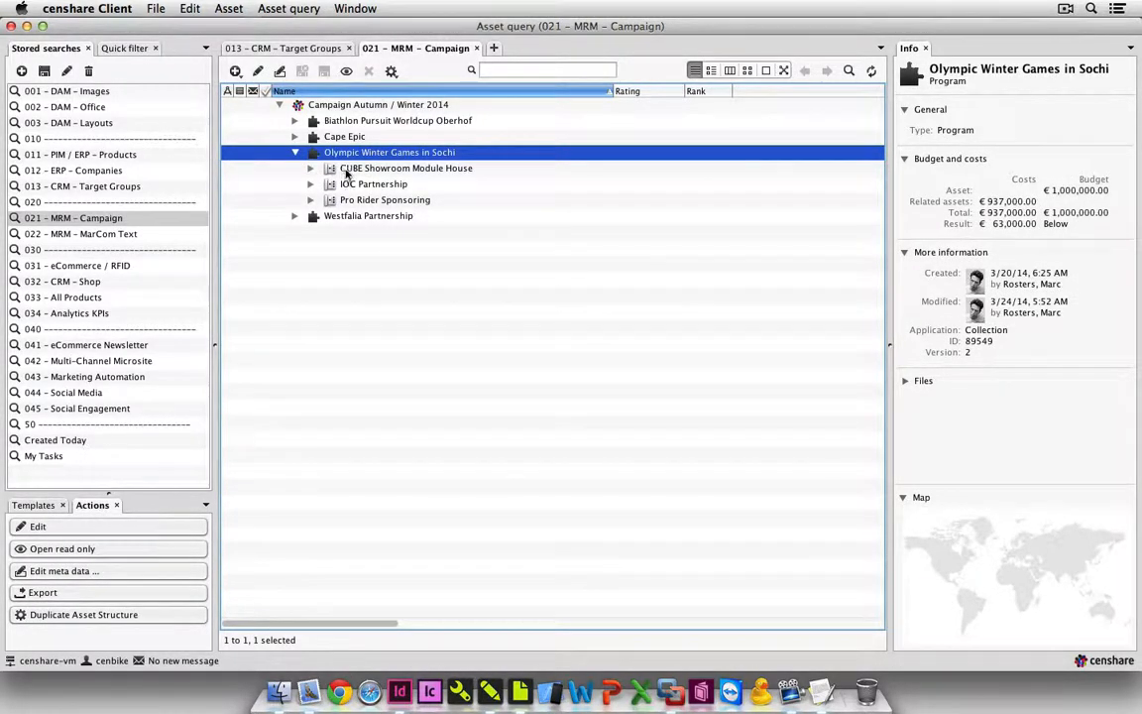
click(344, 170)
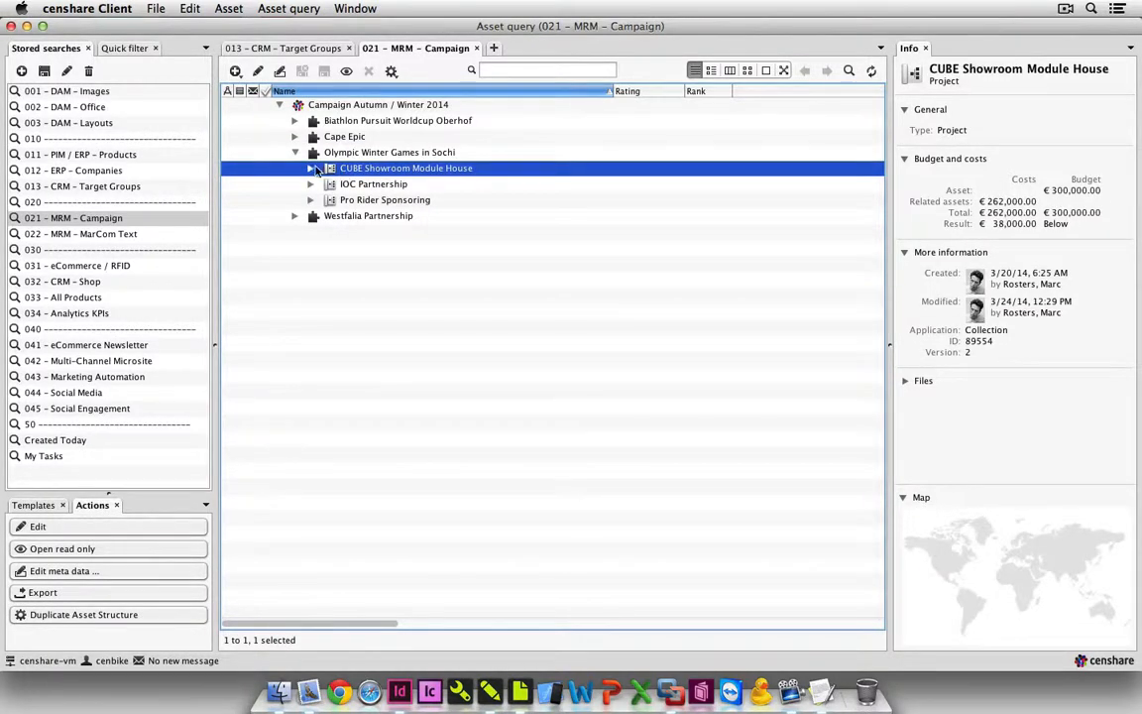
click(310, 168)
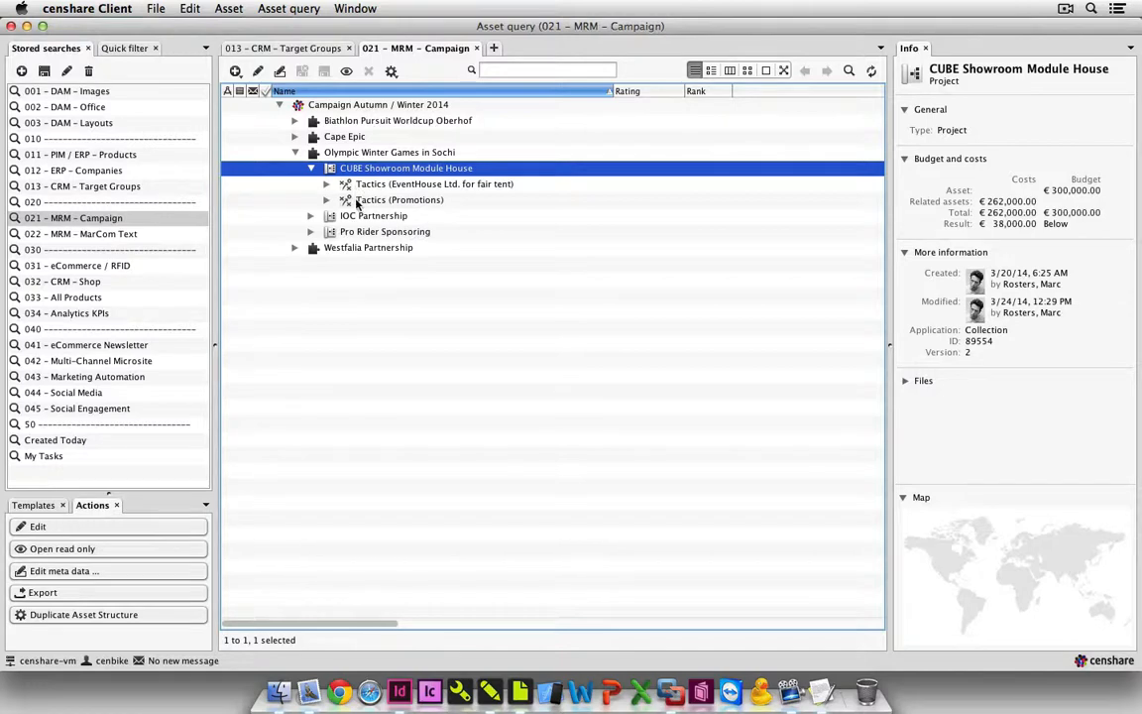
click(359, 201)
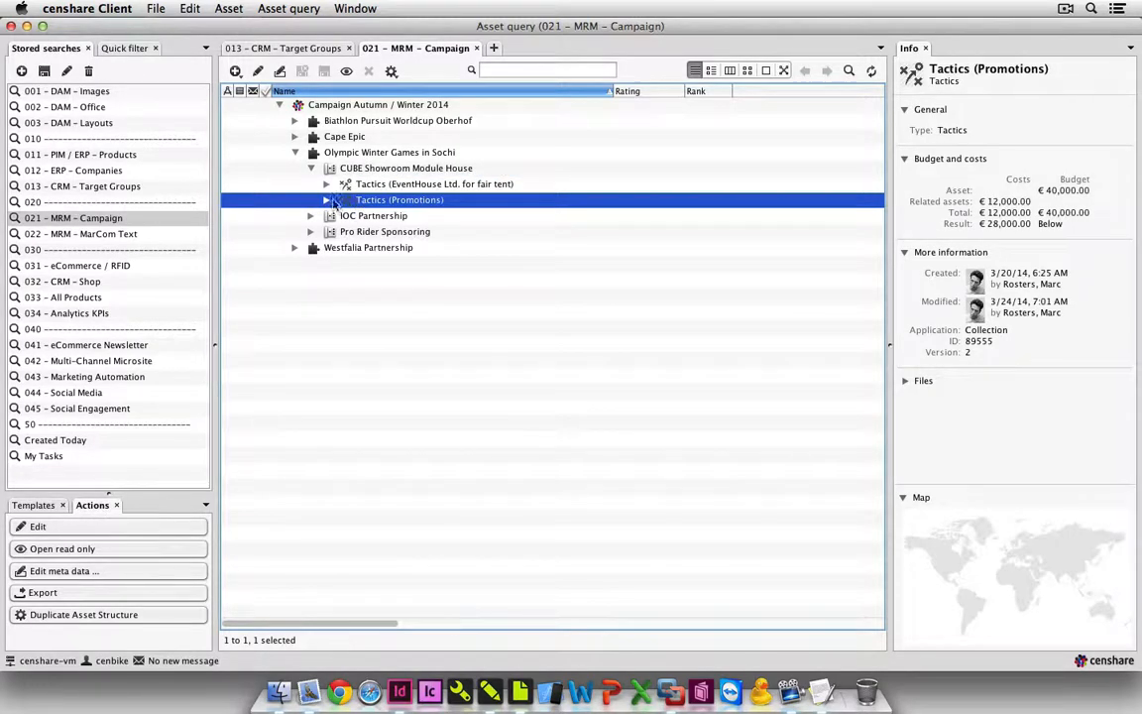
click(326, 200)
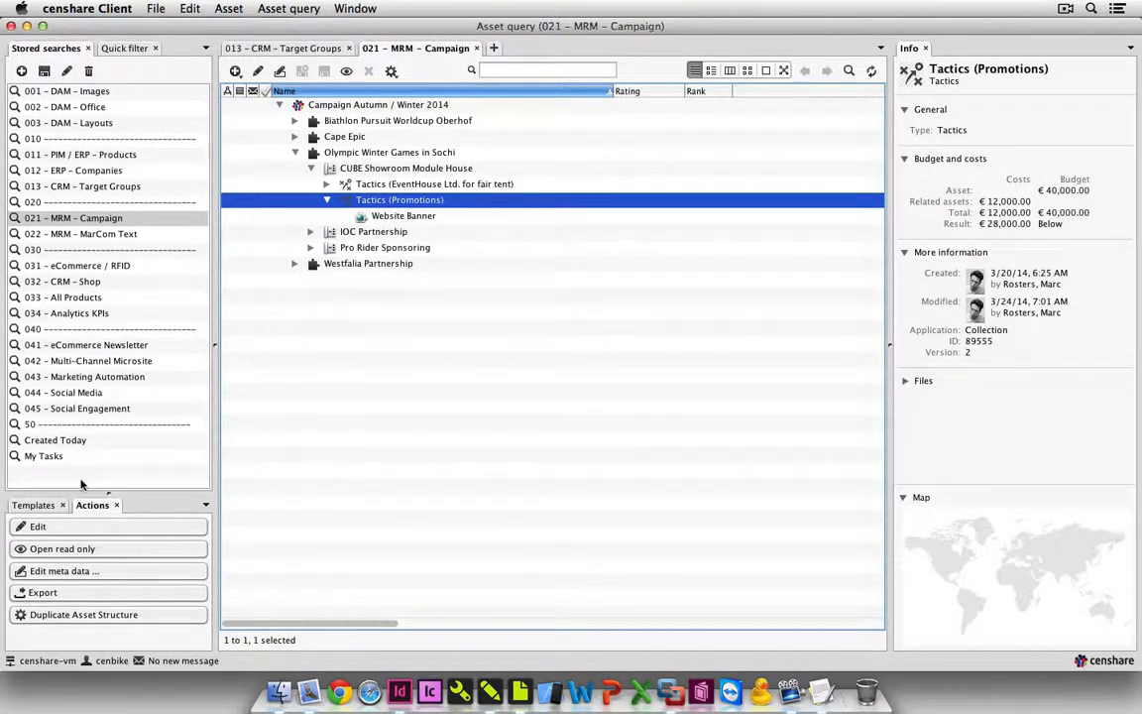
Add a copy of the cenbike 2014 issue template from cenbike > Catalogue > Mirror to Tactics (Promotions).
click(33, 505)
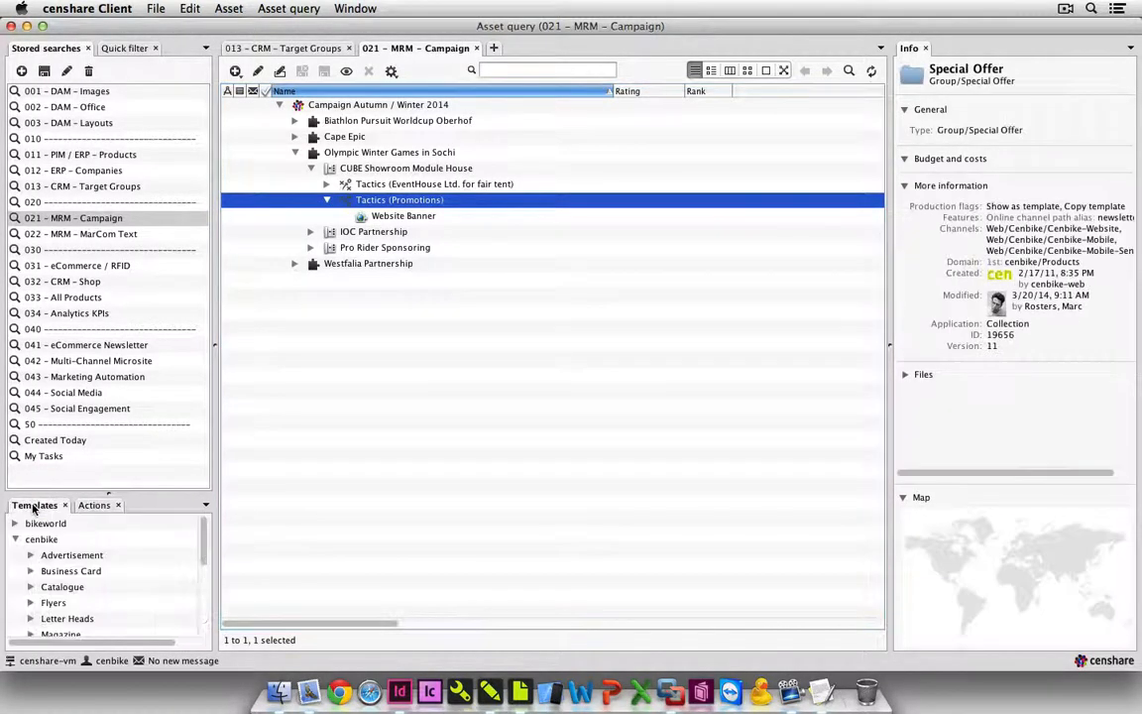
scroll(43, 563, down, 1)
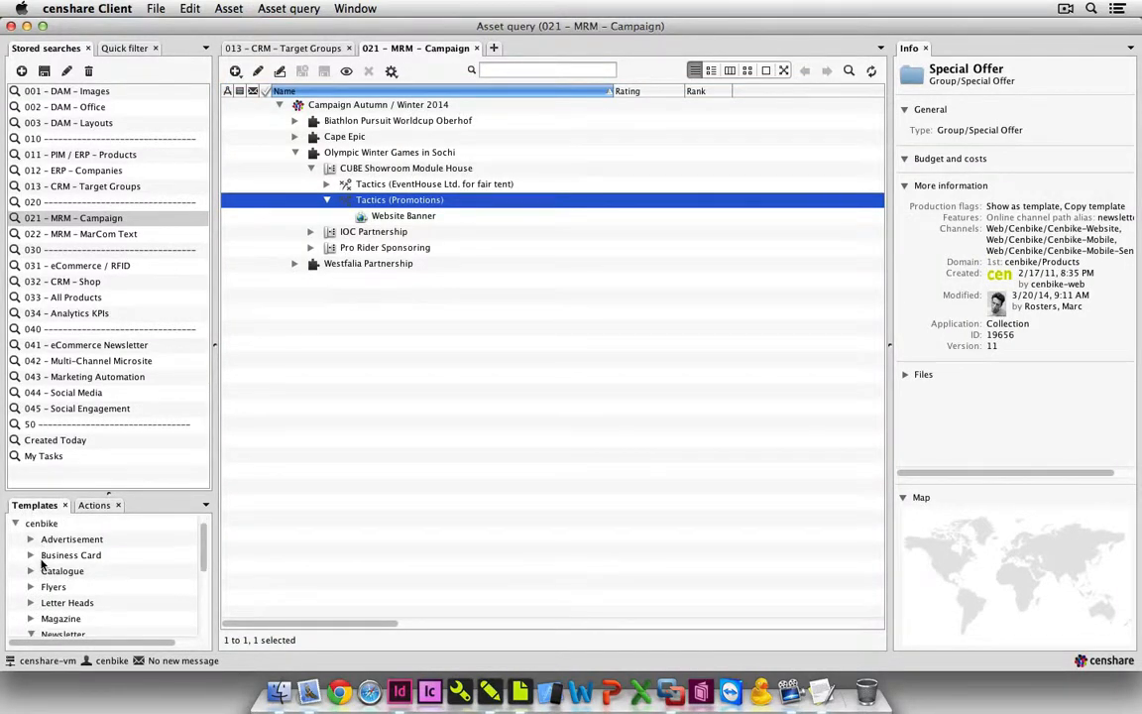
click(31, 572)
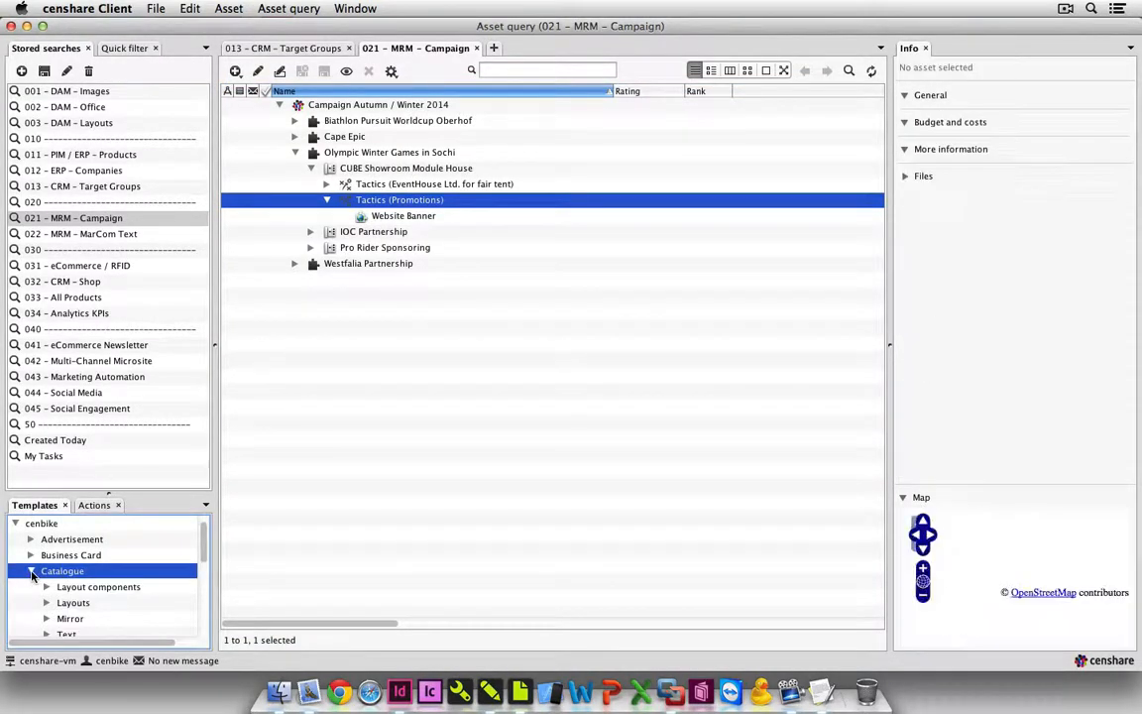
click(46, 619)
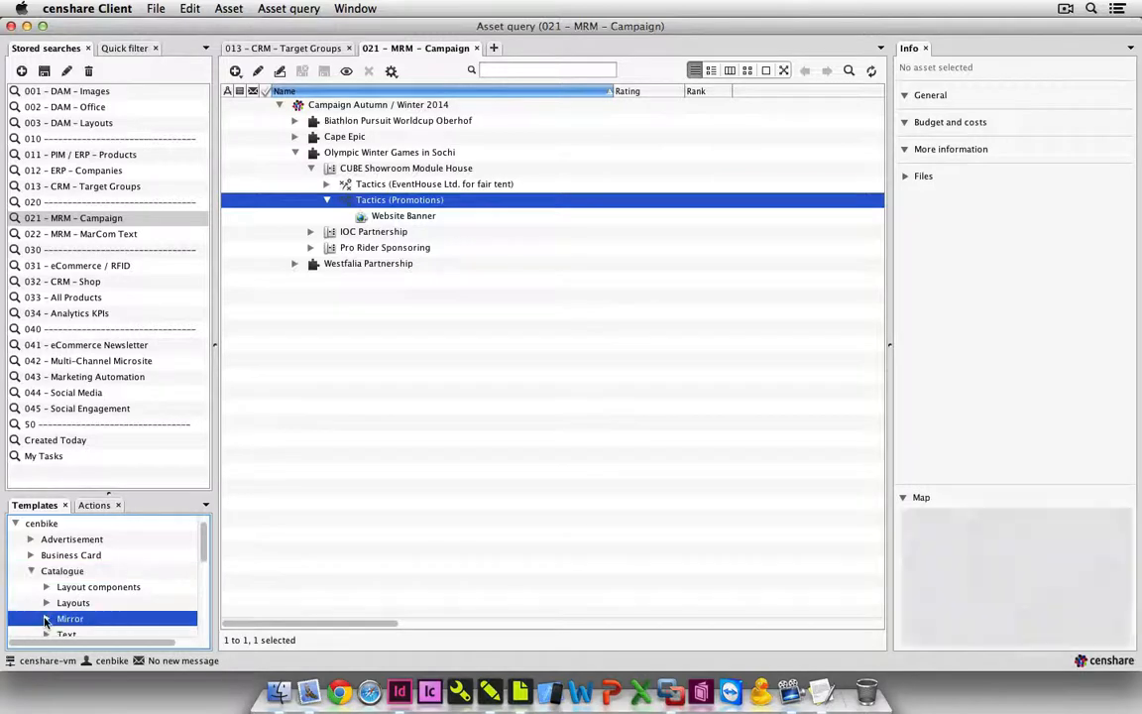
scroll(79, 618, down, 2)
click(84, 603)
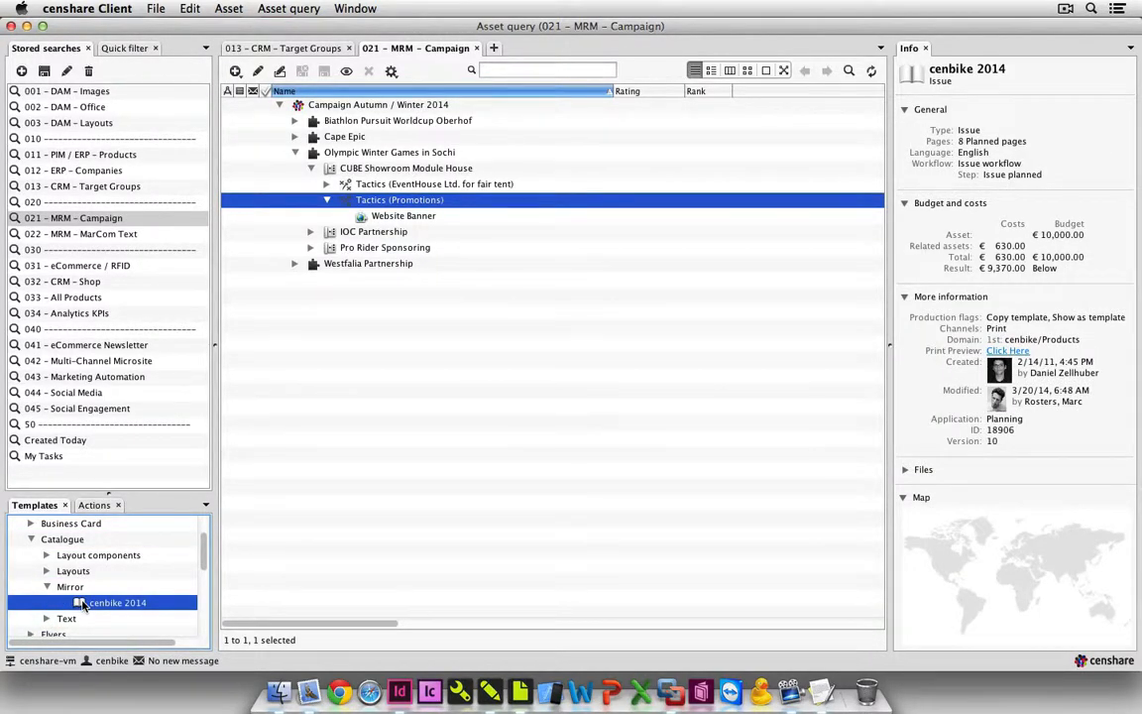
drag(84, 605, 428, 206)
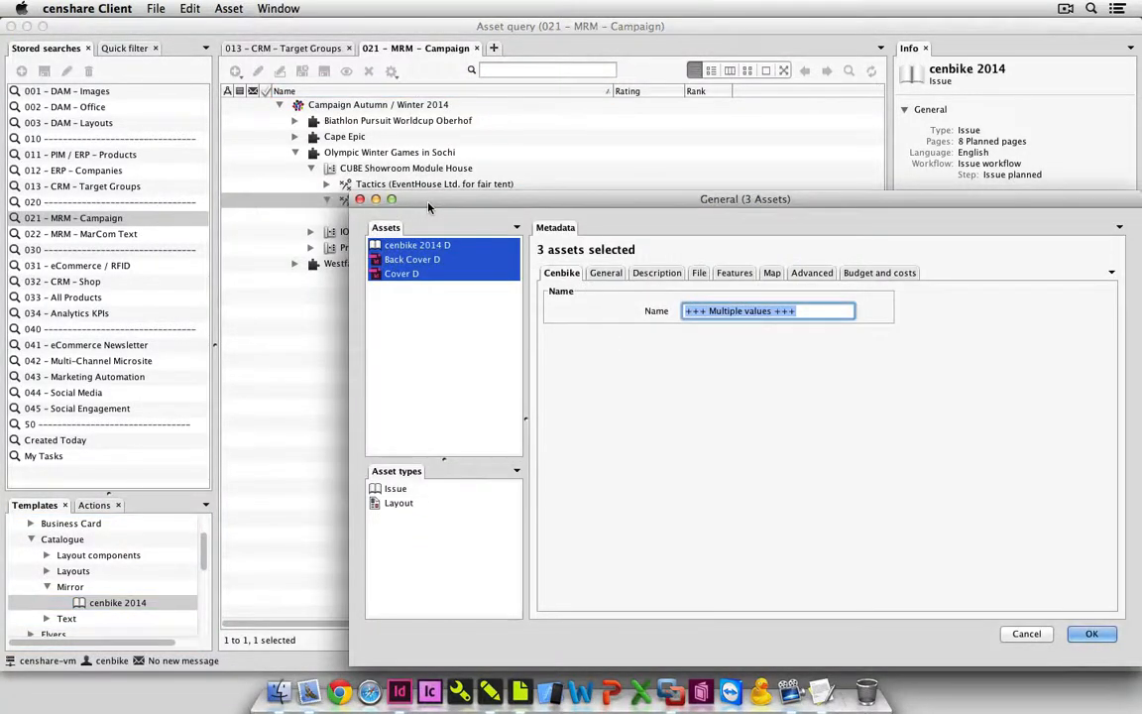
Rename the new issue asset as cenbike 2014.
click(406, 246)
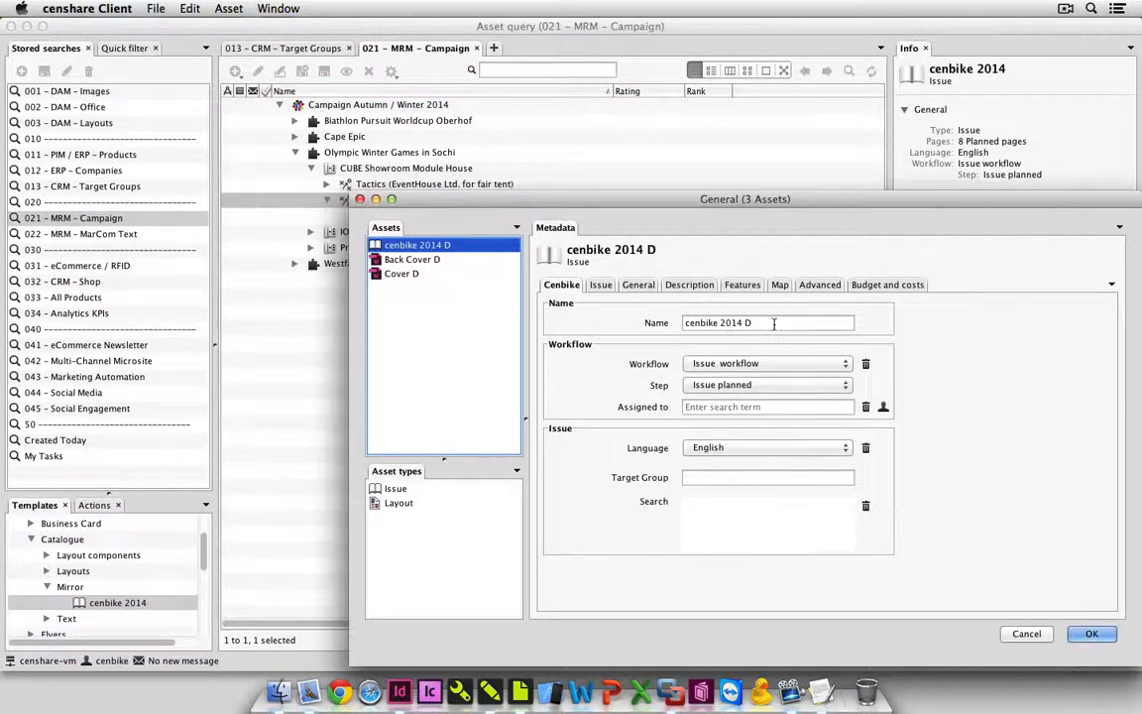
click(774, 324)
click(775, 323)
key(BackSpace)
key(BackSpace)
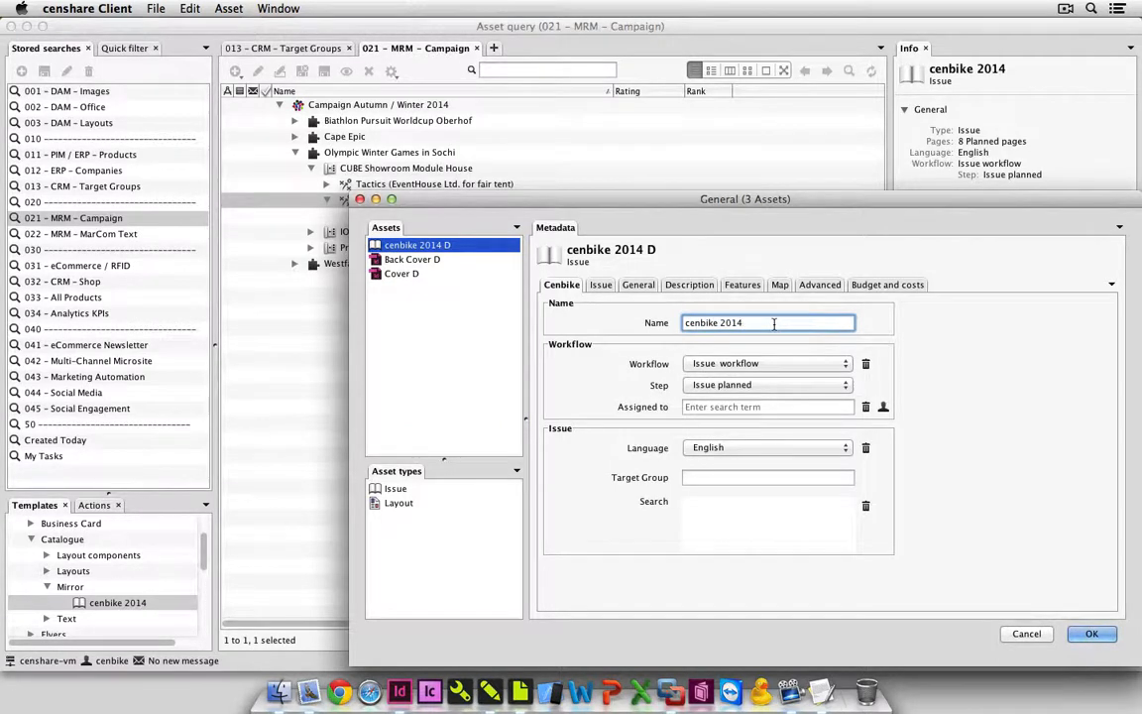
Rename the back cover layout as Back Cover.
click(453, 261)
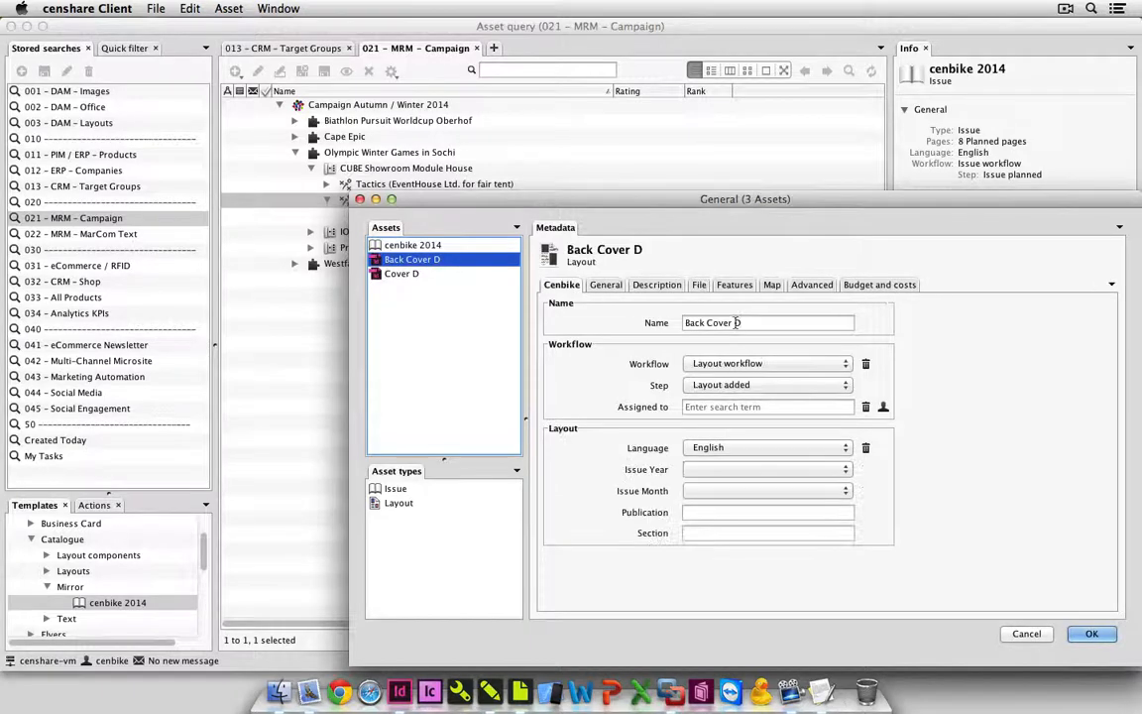
click(753, 322)
click(753, 322)
key(BackSpace)
key(BackSpace)
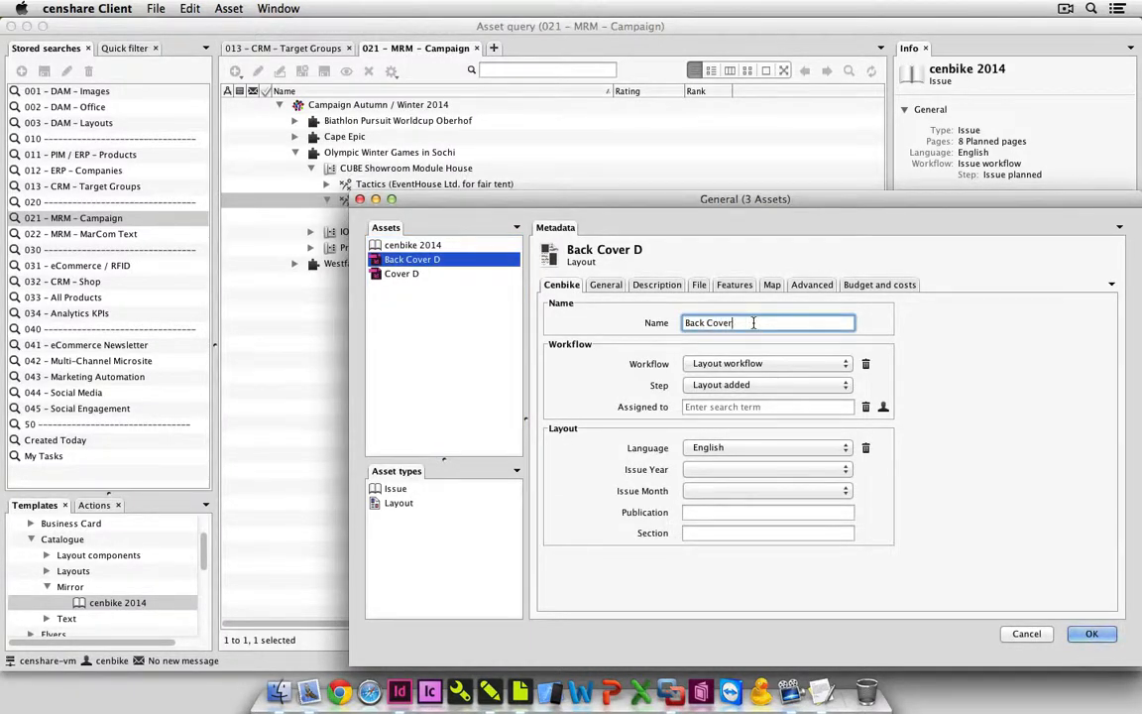
Rename the front cover layout as Cover and create the three assets.
click(416, 274)
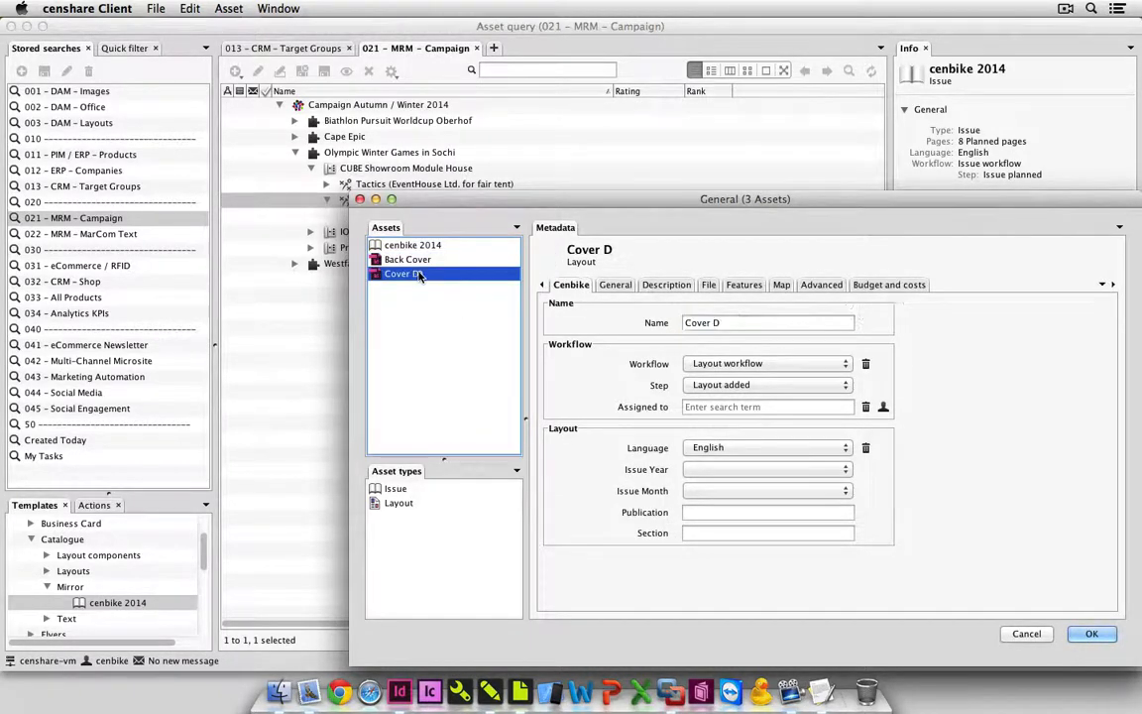
click(756, 323)
click(756, 323)
key(BackSpace)
key(BackSpace)
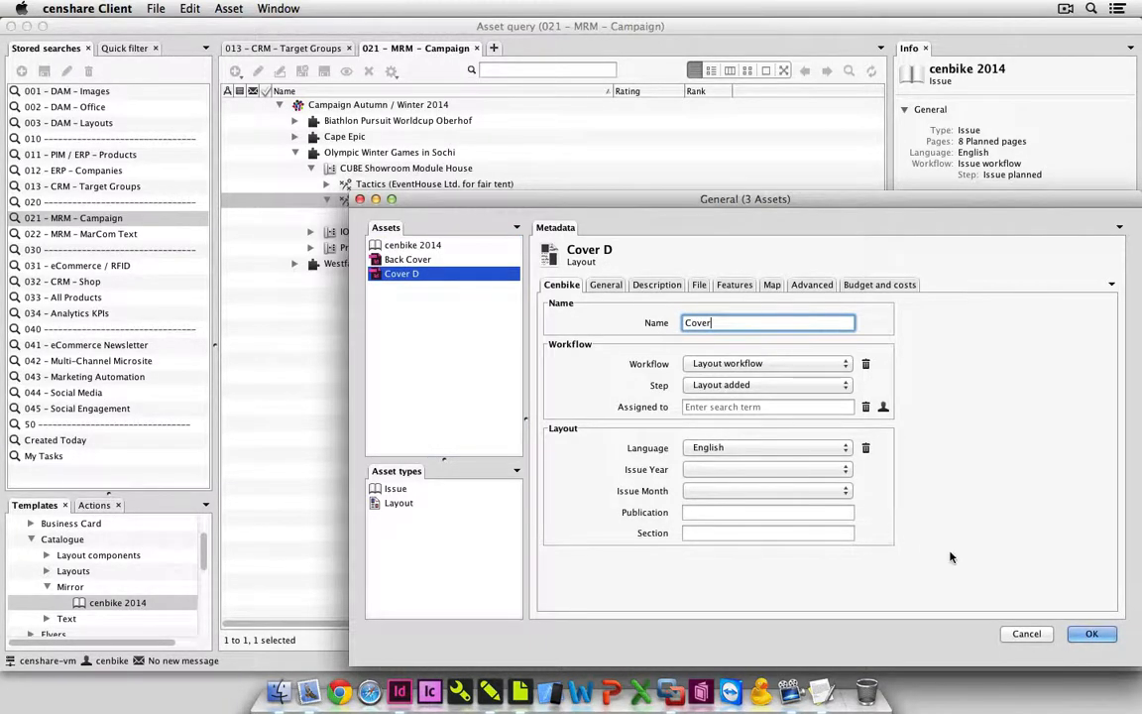
click(1081, 634)
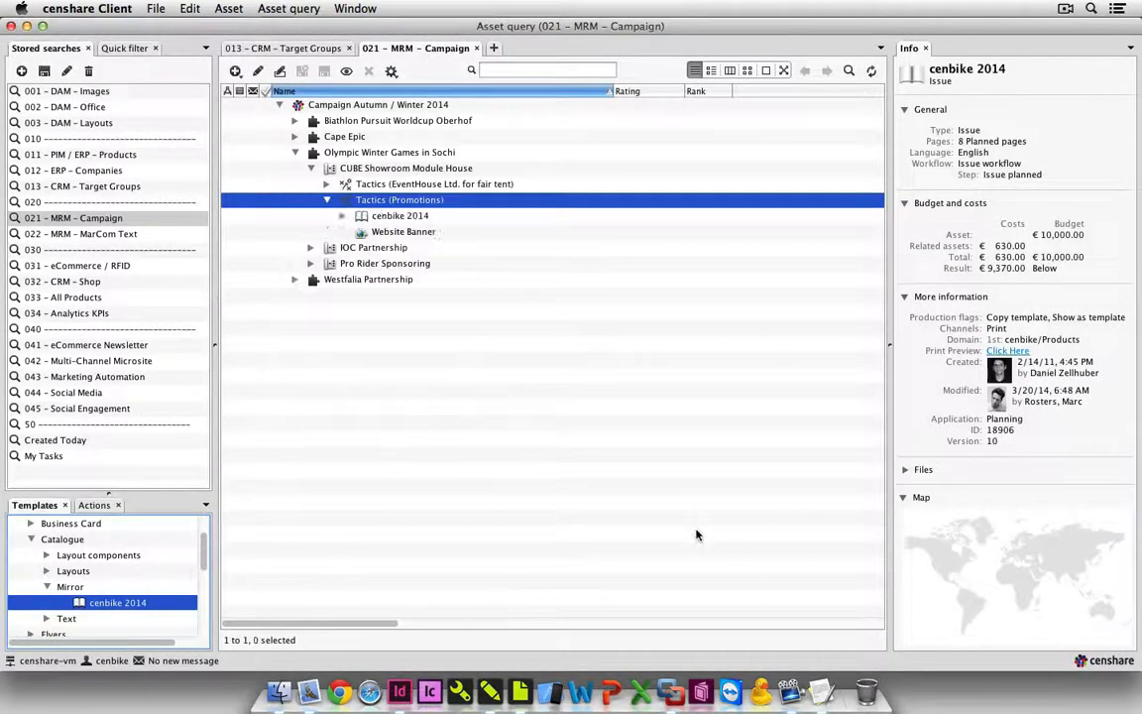
Open the cenbike 2014 issue under Tactics (Promotions) for editing in its page planning.
click(380, 217)
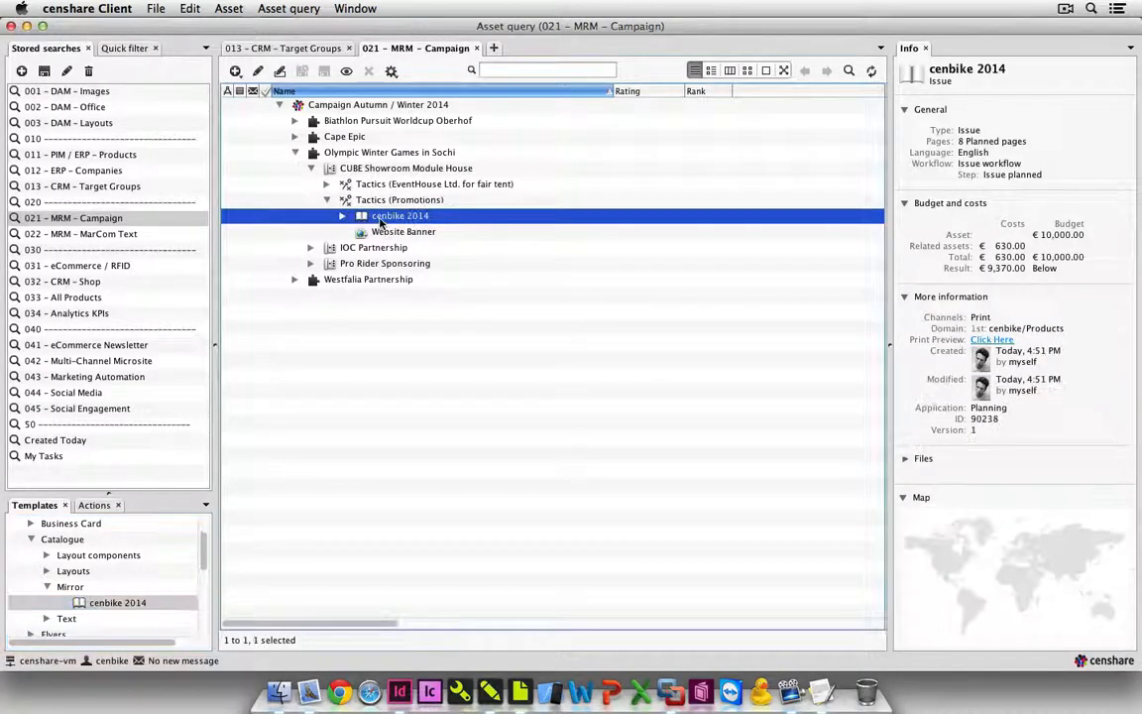
click(256, 73)
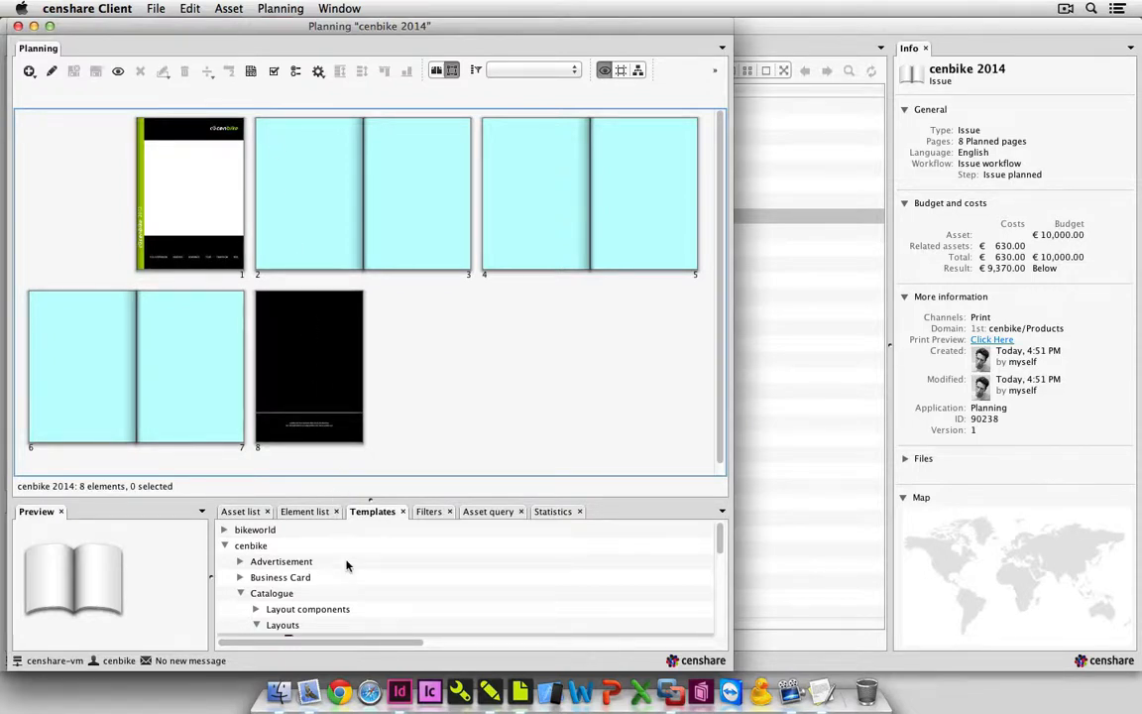
Place the cenbike catalogue's Double Page Action layout template on pages 2–3 and name the new layout Marketing.
scroll(352, 565, down, 5)
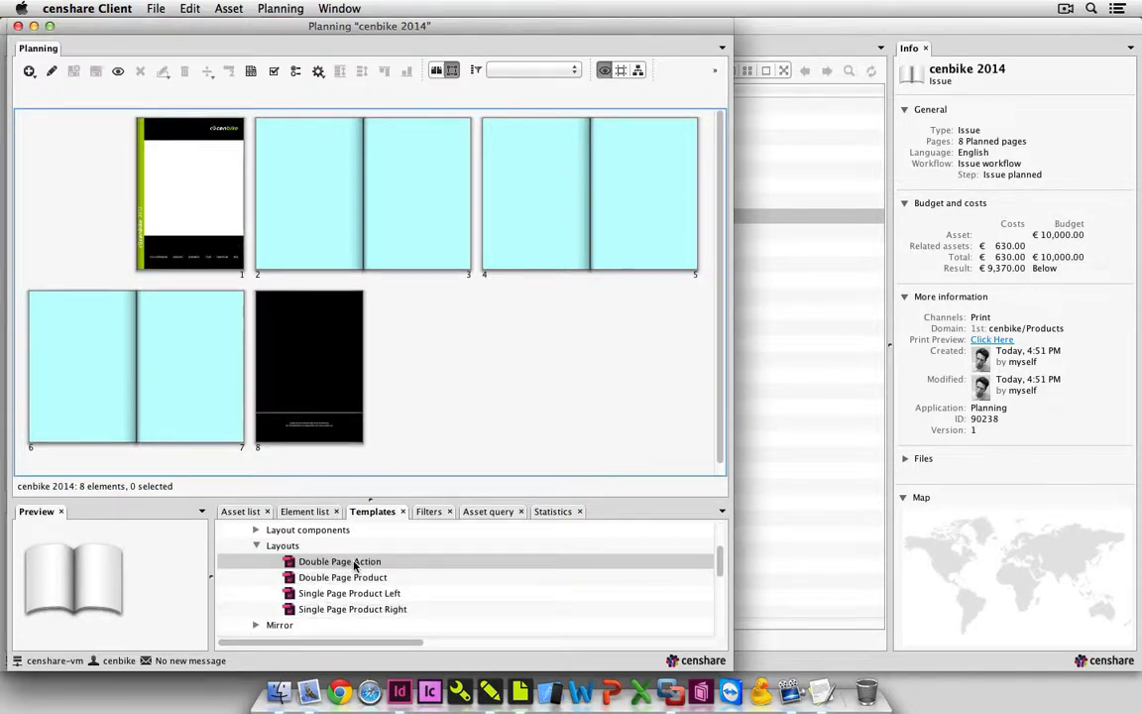
drag(355, 566, 334, 238)
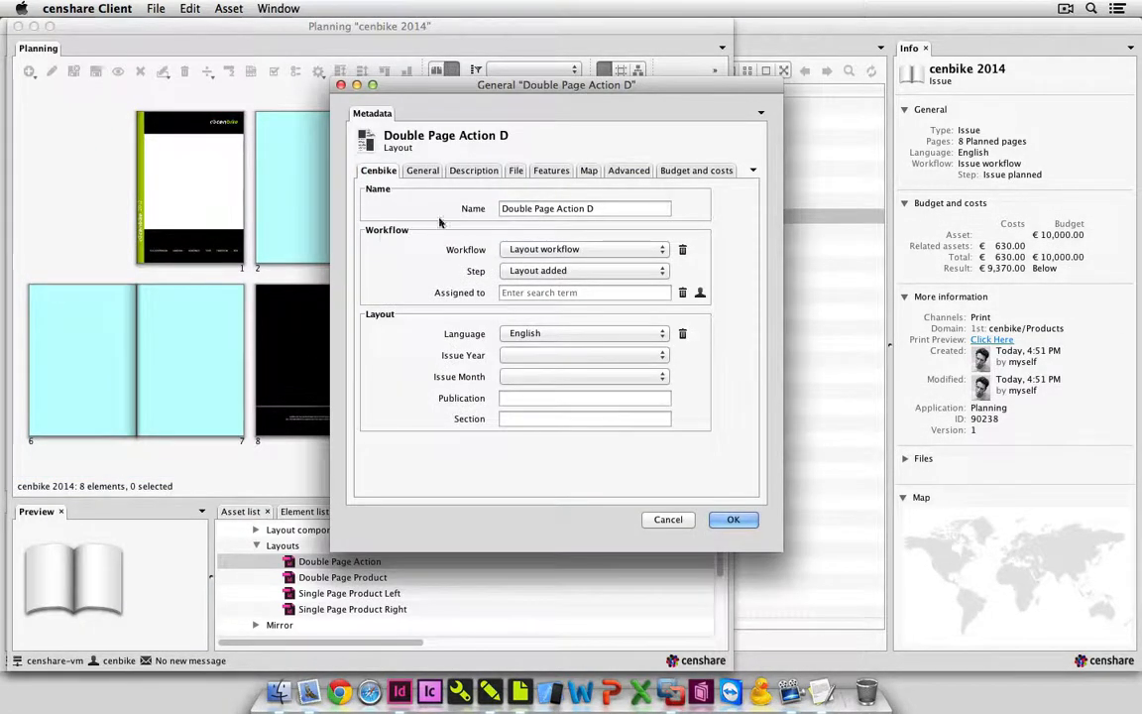
triple_click(622, 210)
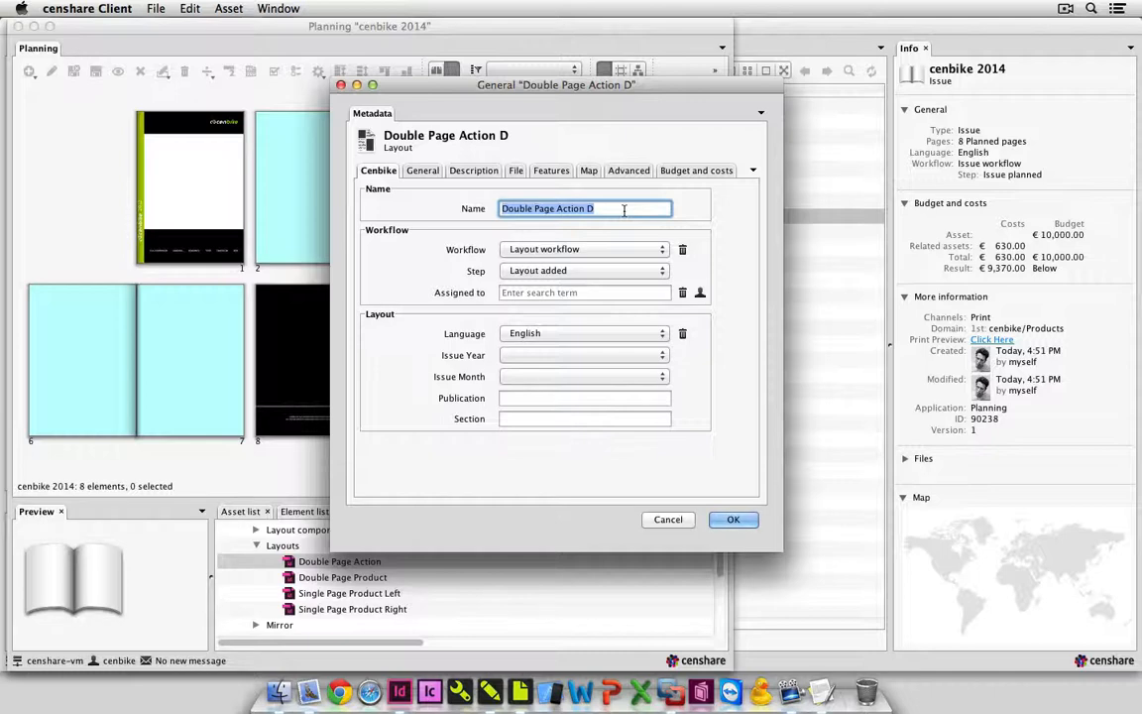
text(Marke)
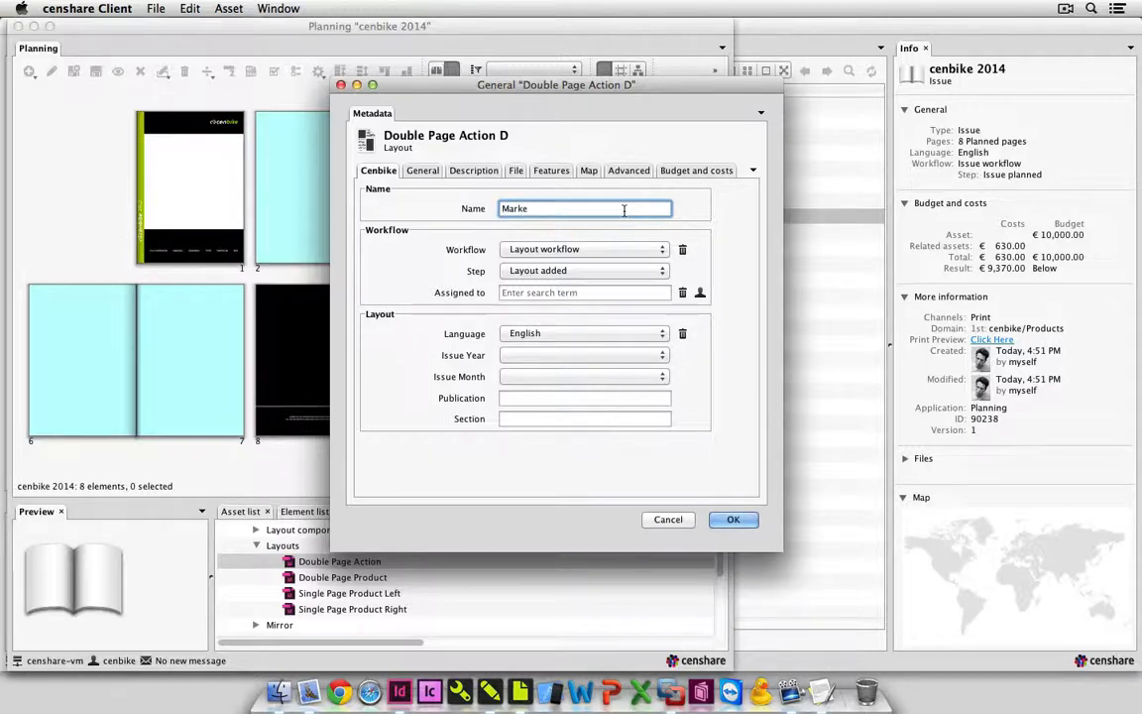
text(ting)
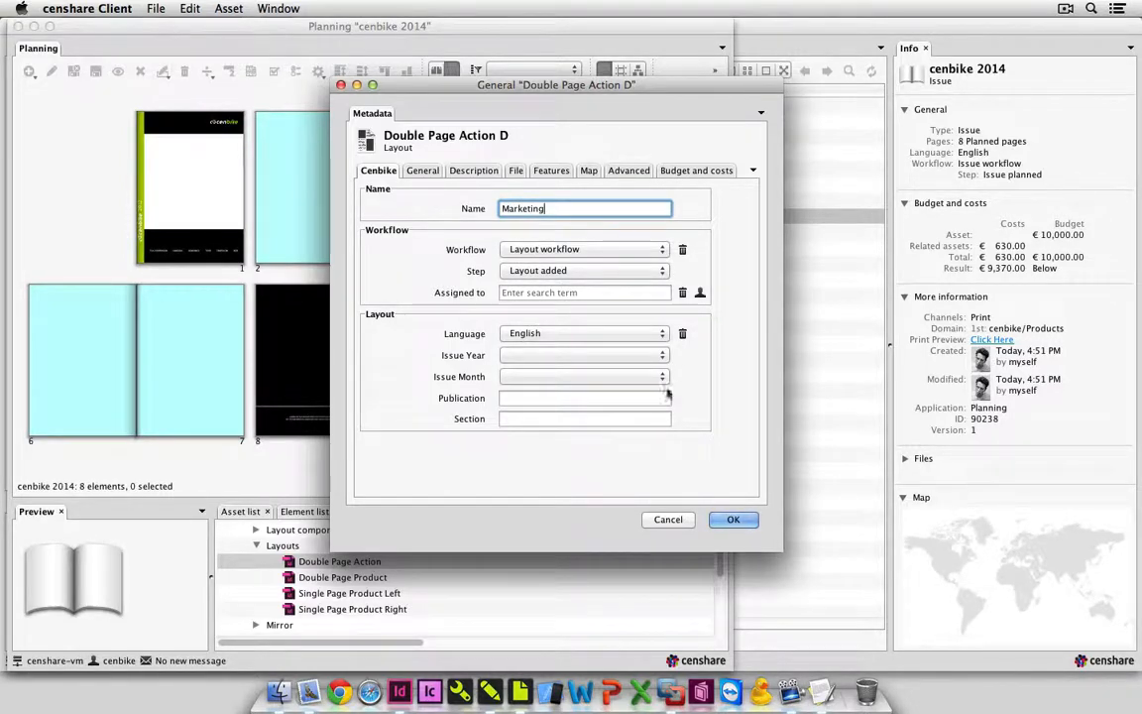
click(733, 520)
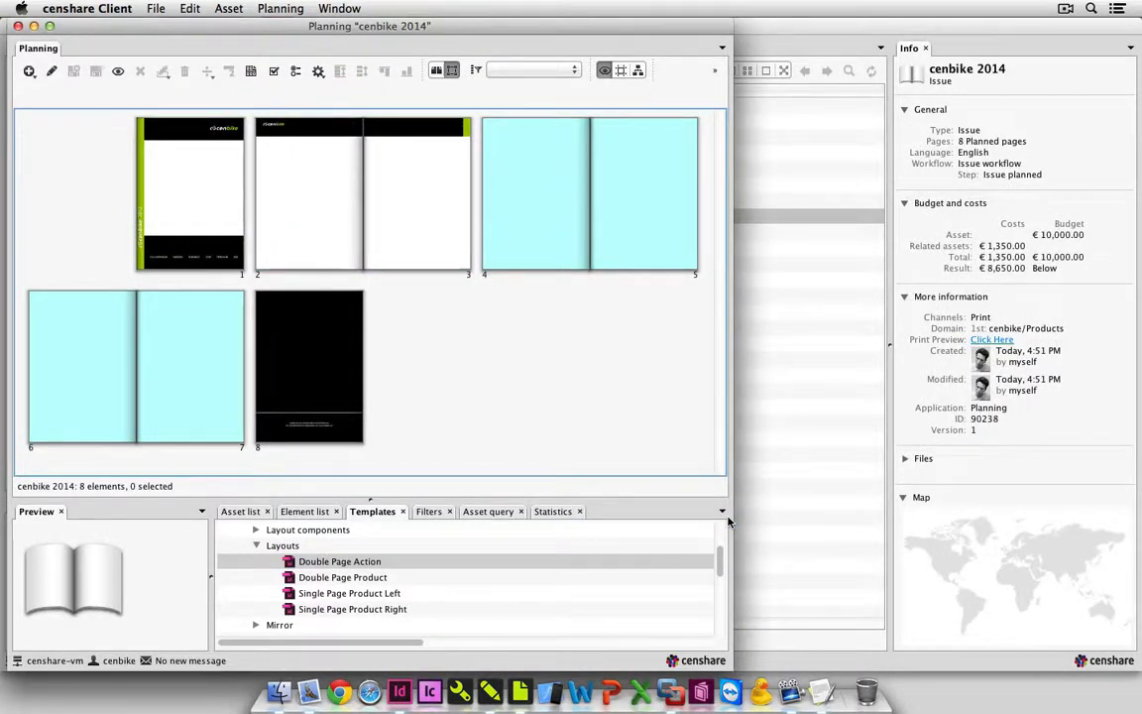
Place the Double Page Product layout template on pages 4–5 and name the new layout ProductPage1.
click(392, 577)
drag(392, 577, 550, 222)
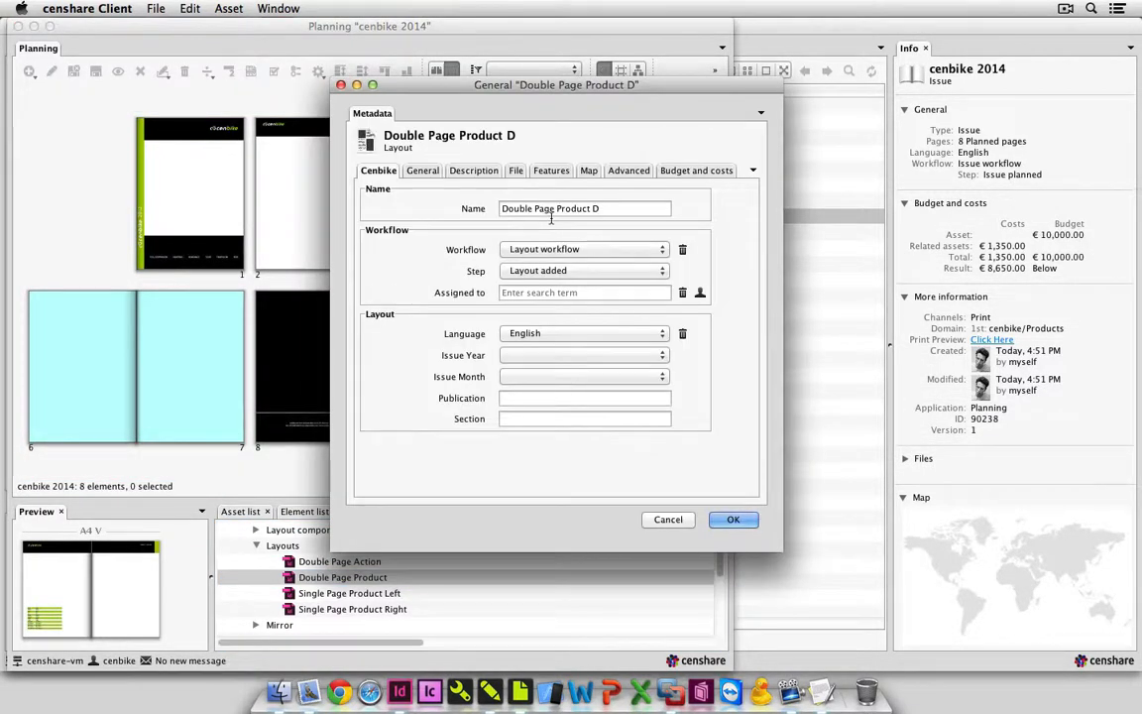
triple_click(553, 210)
text(Produ)
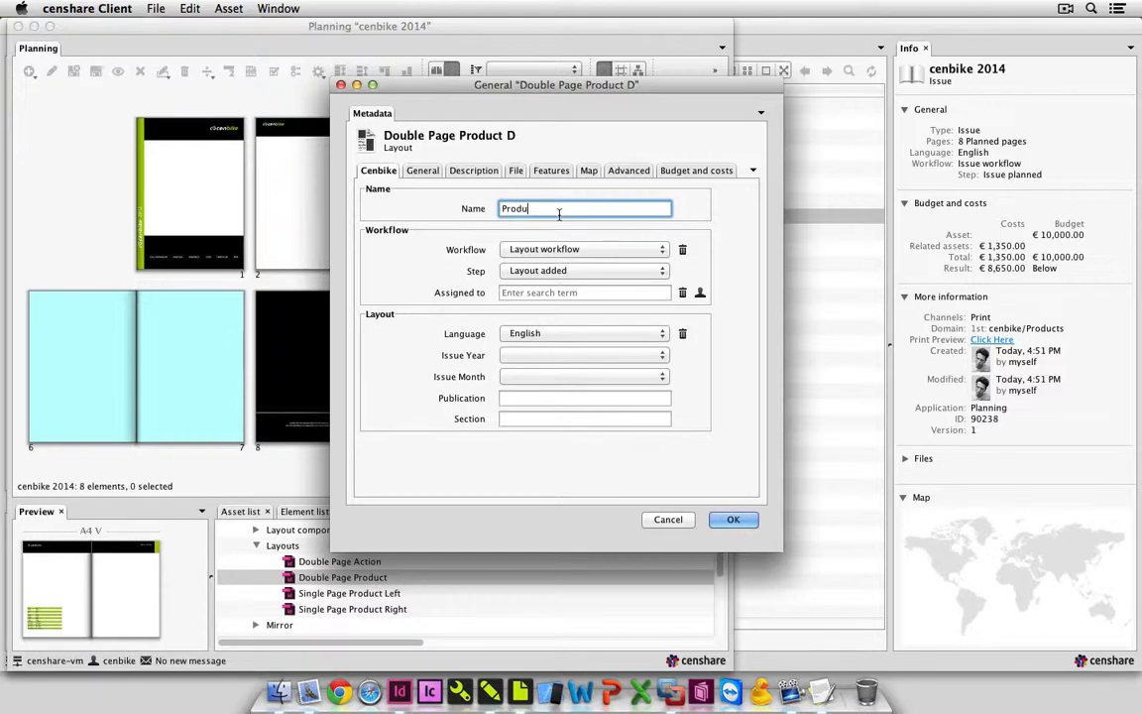
text(ctPage1)
click(733, 520)
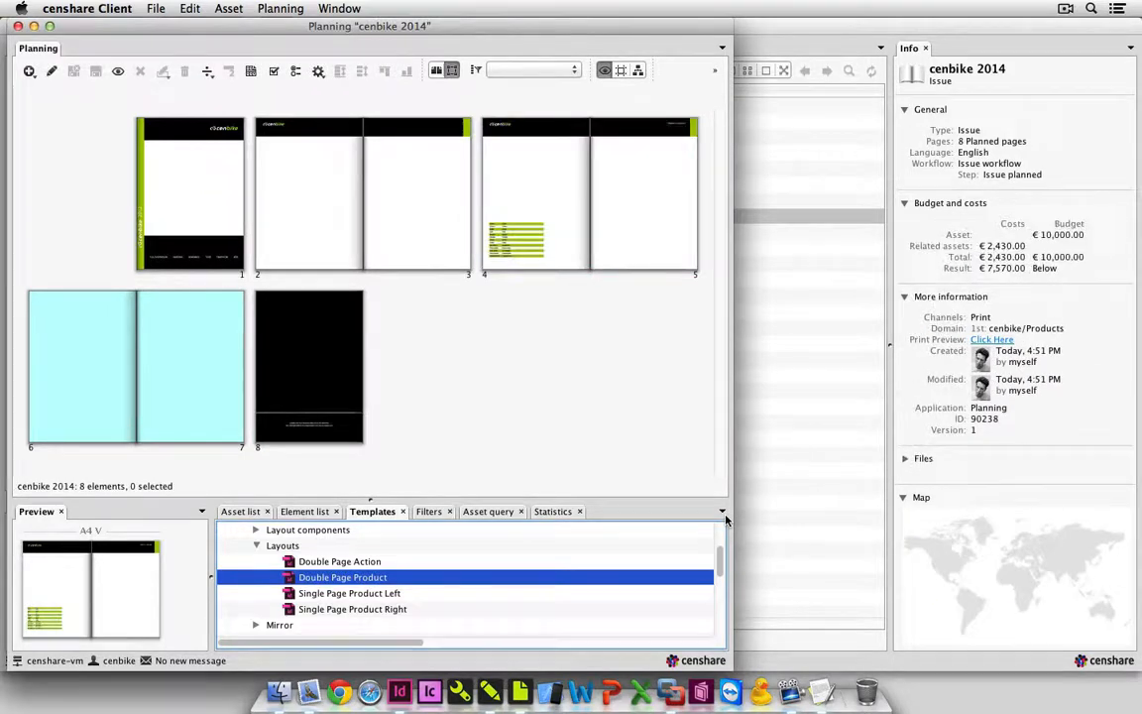
Place the Double Page Product layout template on pages 6–7 and name the new layout ProductPage2.
drag(379, 583, 114, 369)
text(ProductPAge)
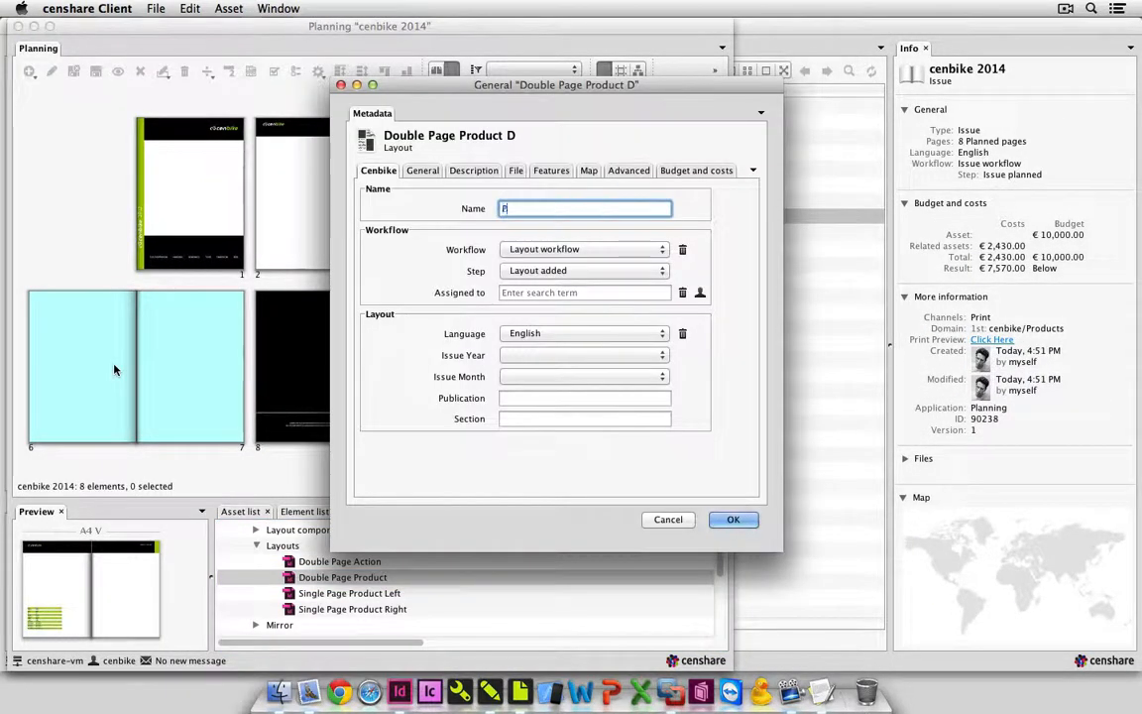
key(BackSpace)
key(BackSpace)
key(BackSpace)
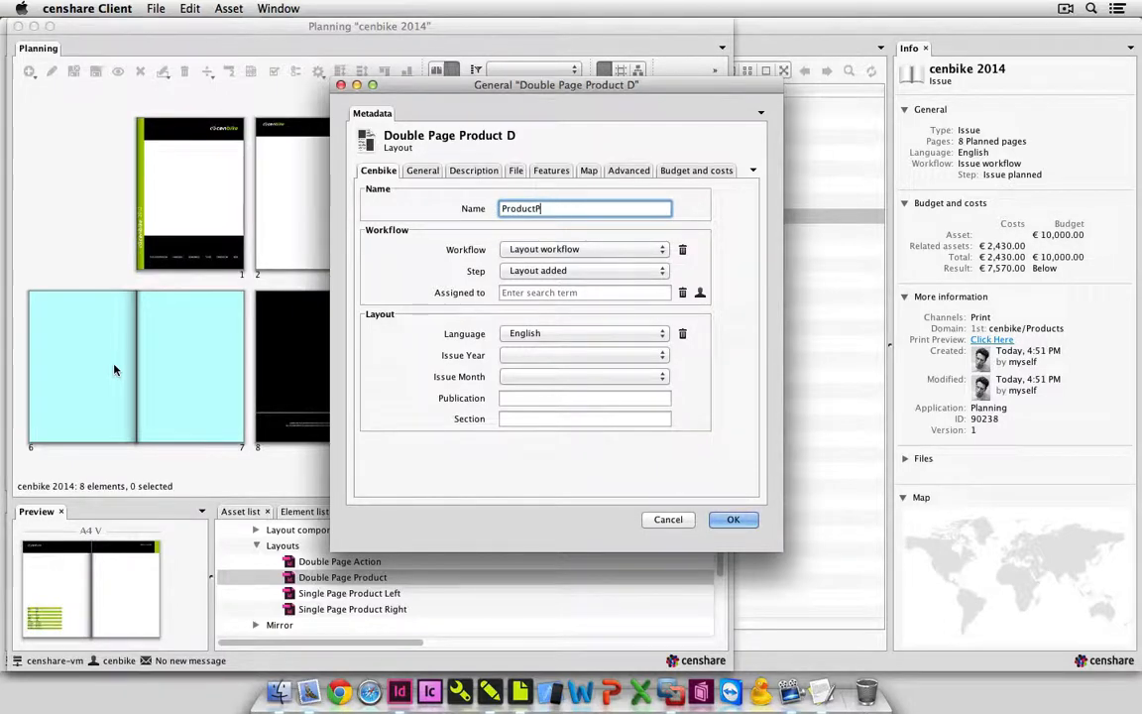
text(age2)
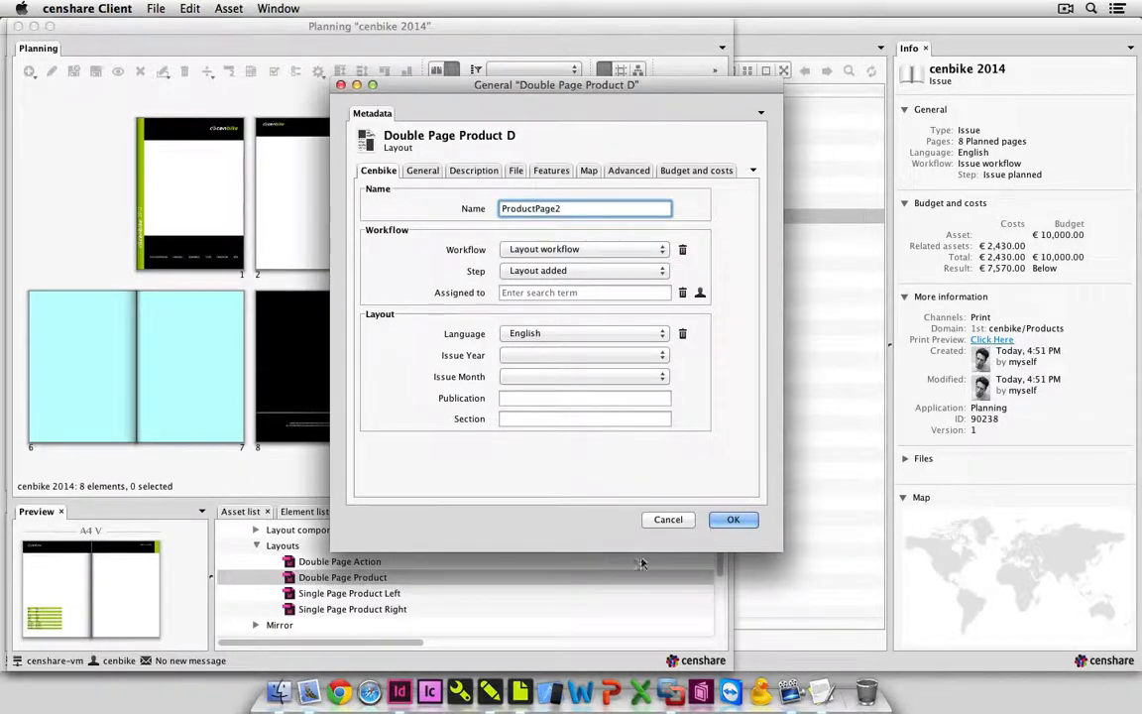
click(733, 520)
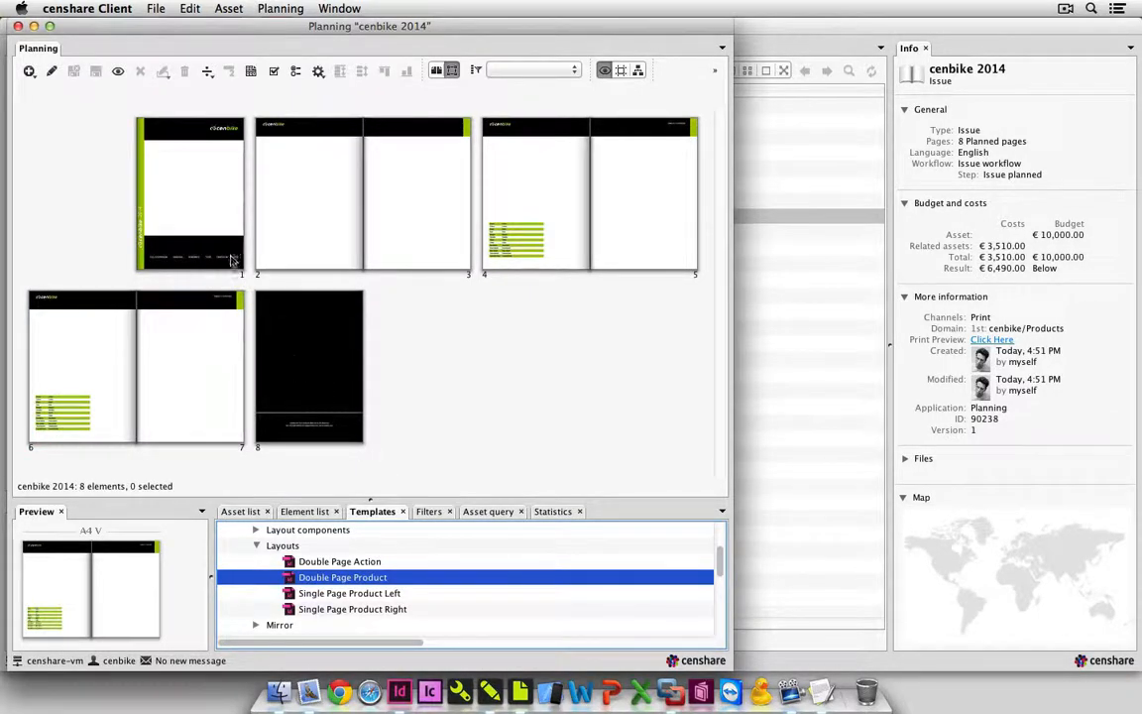
Open the Cover layout on page 1 with the Layout Editor.
click(212, 215)
click(220, 9)
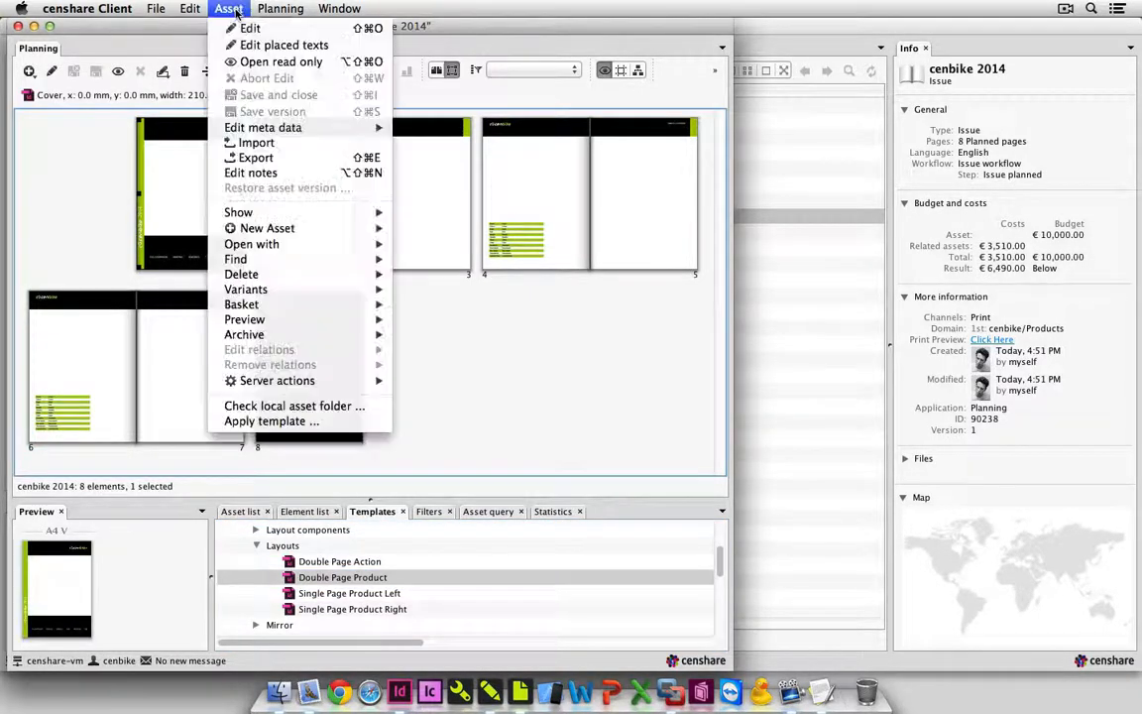
mouse_move(270, 248)
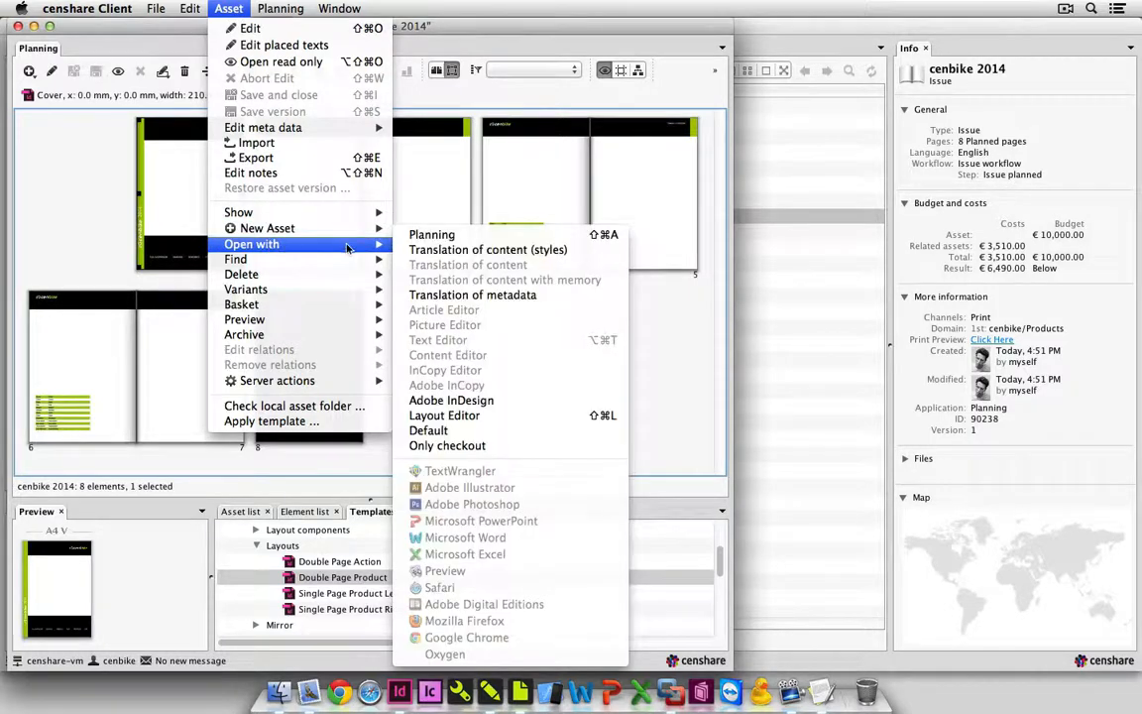
click(518, 415)
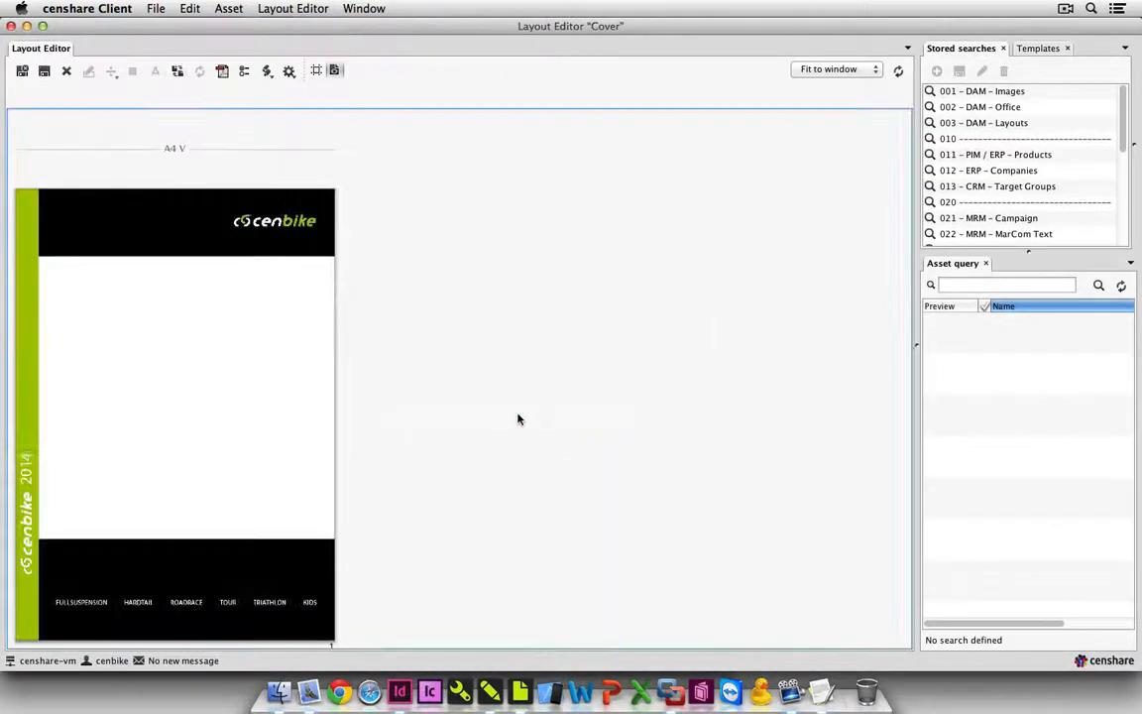
Run the 001 - DAM - Images stored search and place Tour_Action_004.jpg in the cover's empty picture frame.
click(1025, 95)
scroll(1065, 425, down, 20)
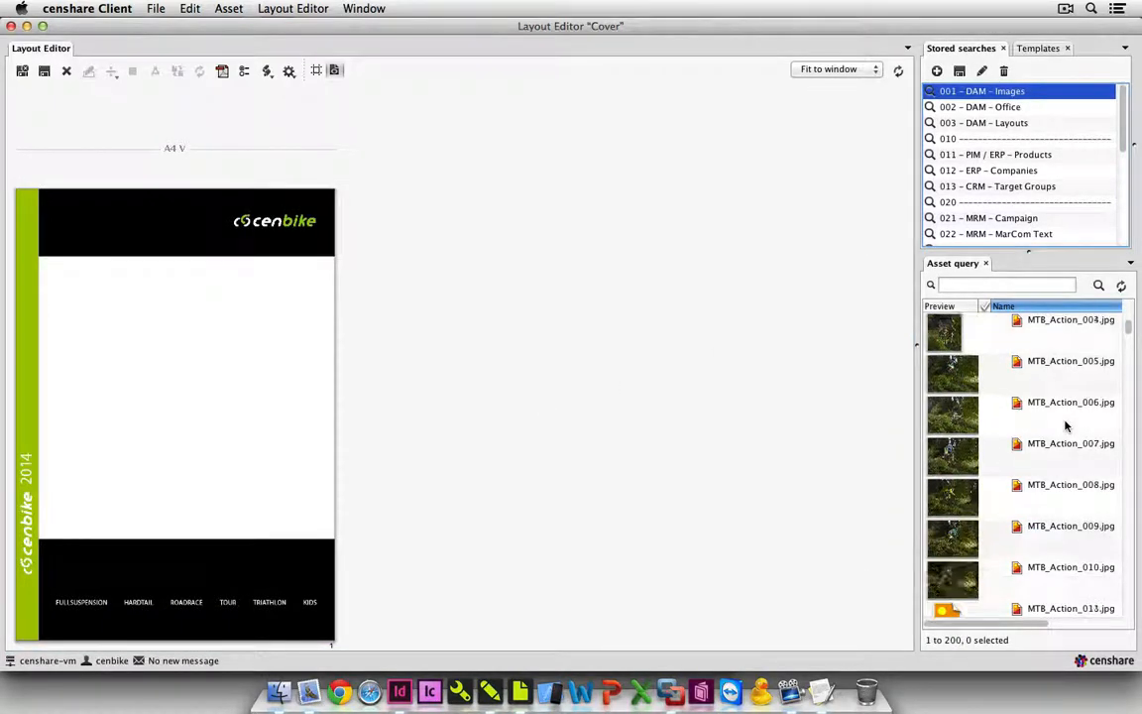
scroll(1066, 425, down, 20)
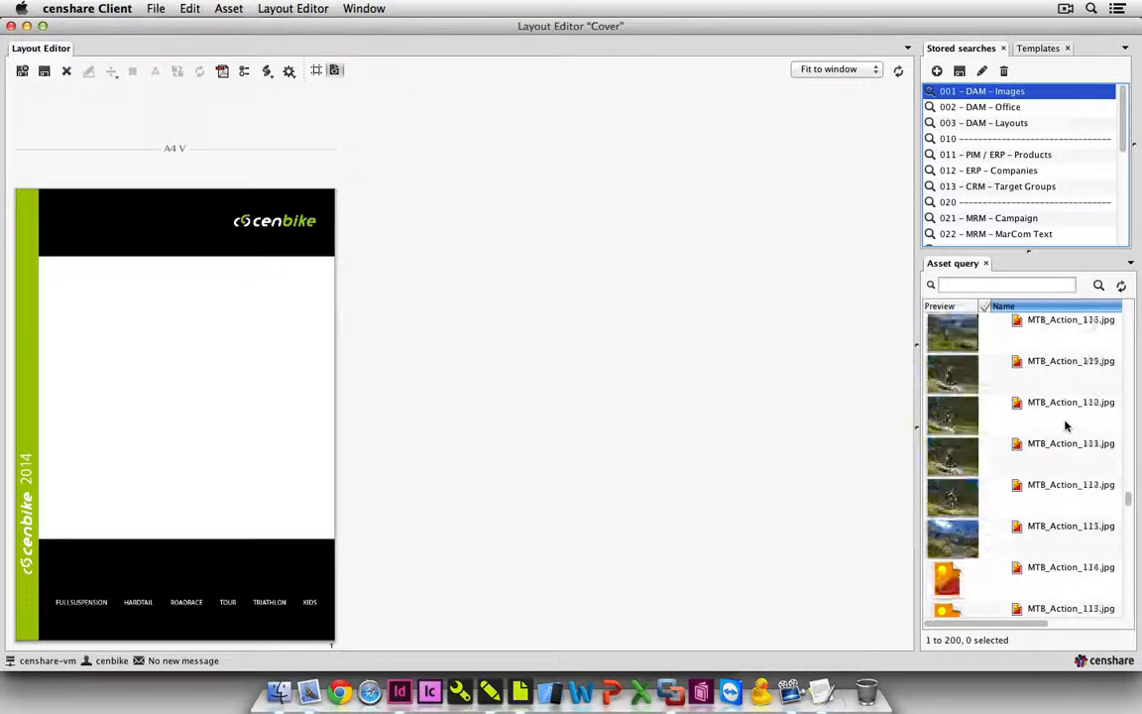
scroll(1065, 426, down, 15)
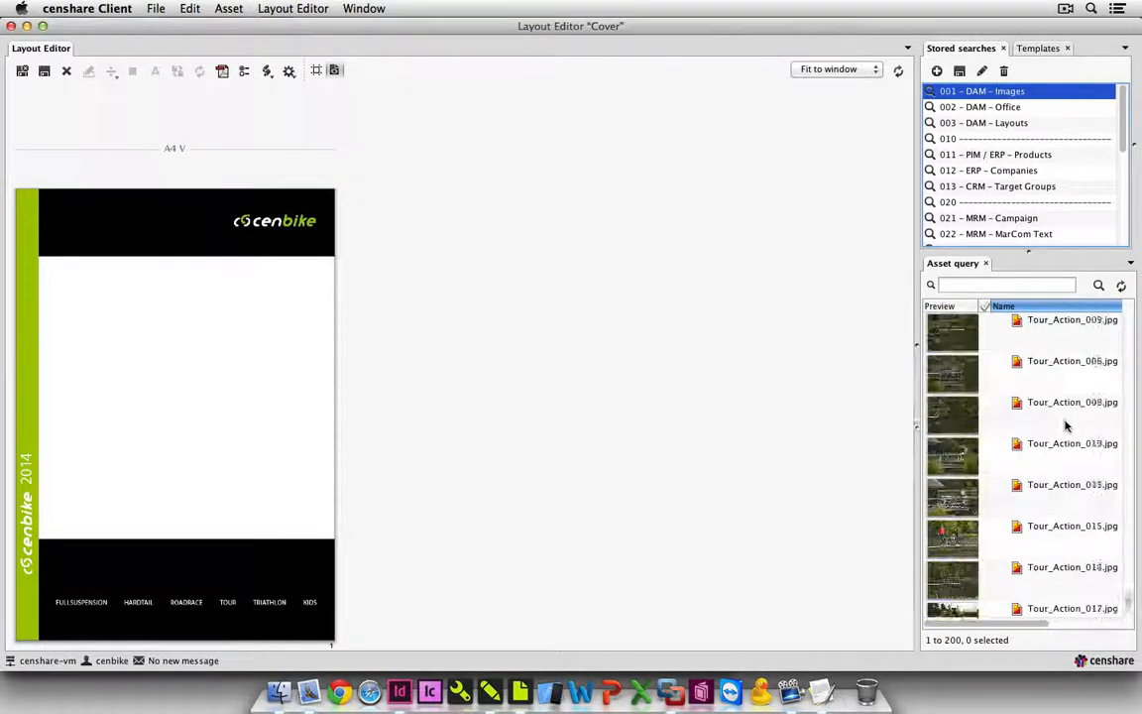
scroll(1065, 425, up, 10)
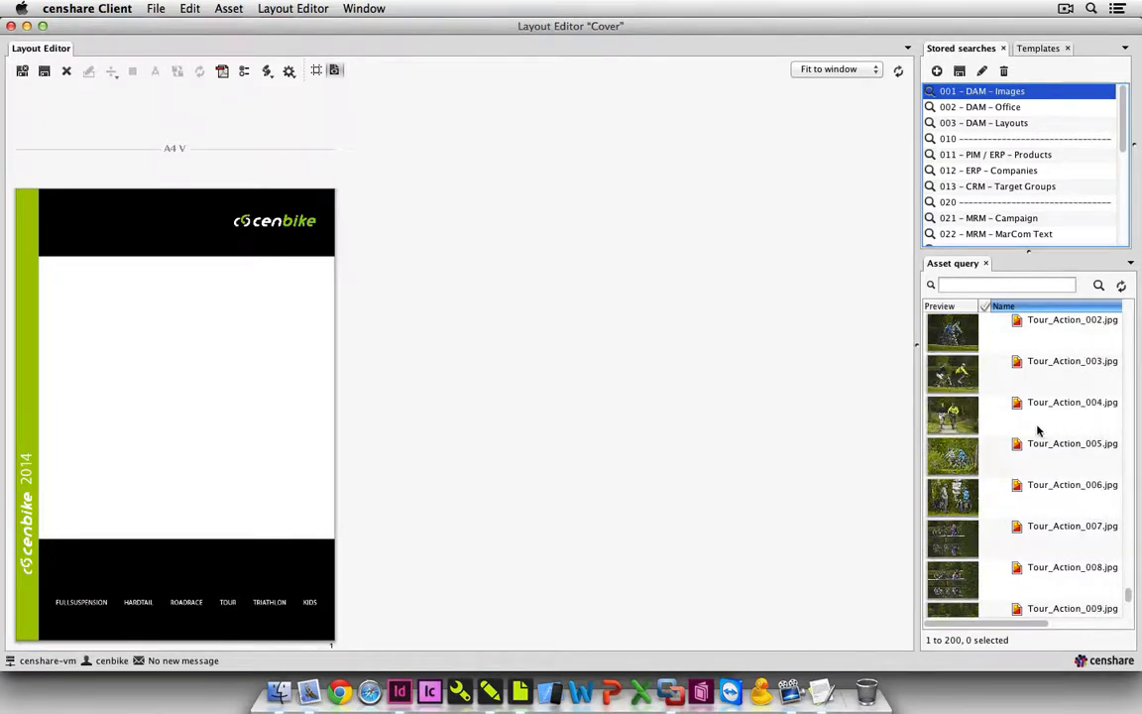
click(1038, 429)
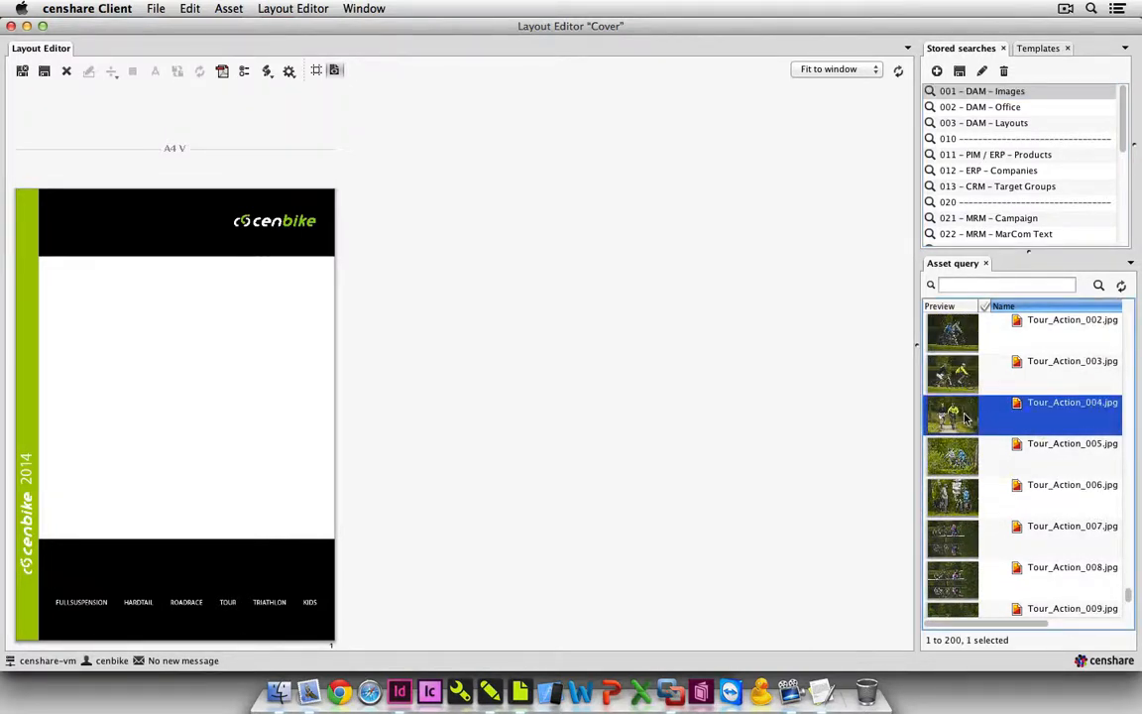
drag(966, 417, 293, 399)
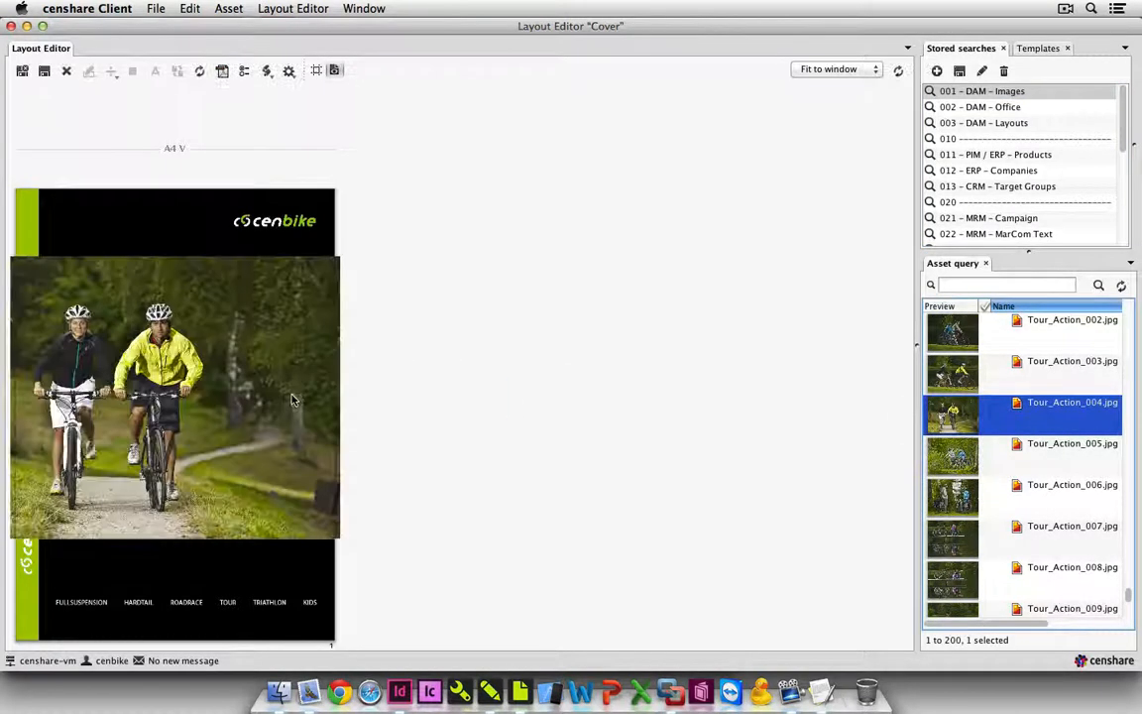
Edit the cover picture's section, scaling it to 72% and shifting it to about X -15 px, Y -34 px so both cyclists are centred.
click(259, 351)
right_click(259, 351)
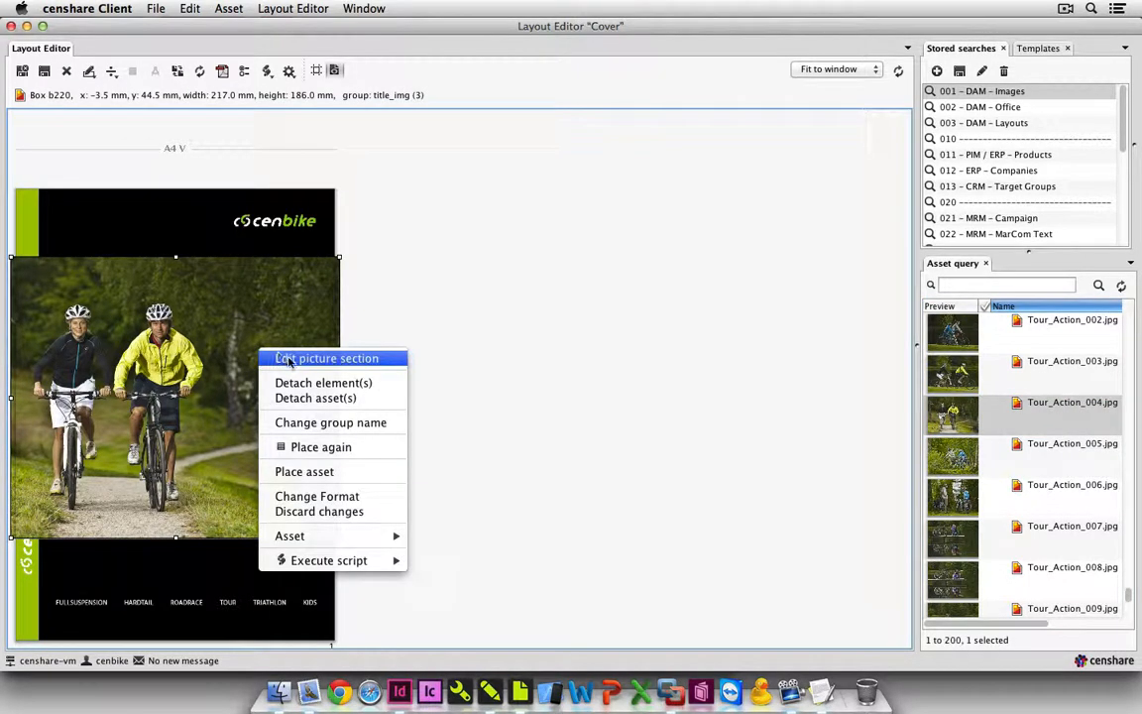
click(305, 361)
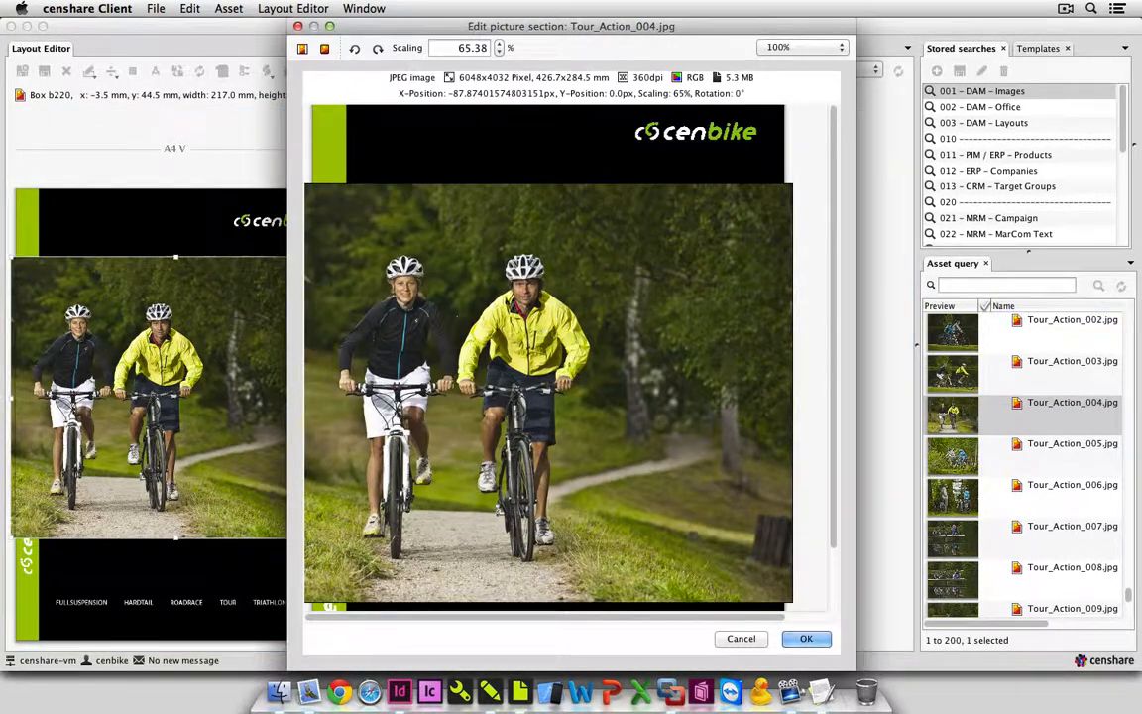
drag(516, 307, 590, 309)
scroll(589, 310, down, 5)
scroll(588, 309, up, 5)
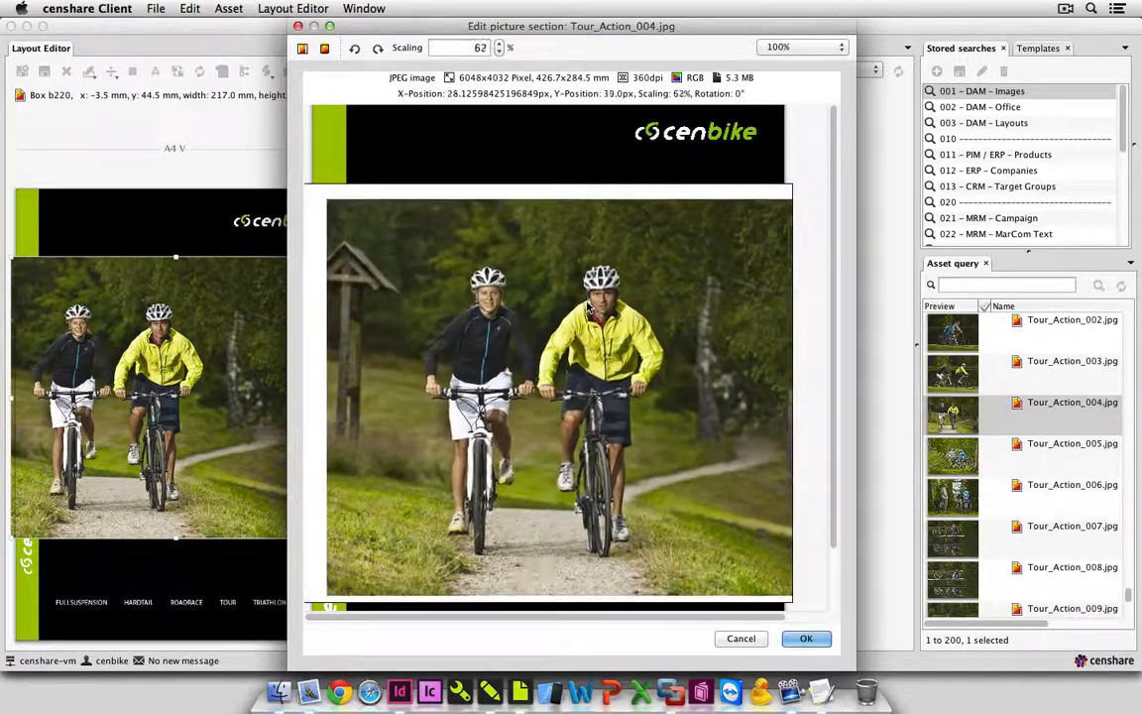
scroll(589, 309, up, 3)
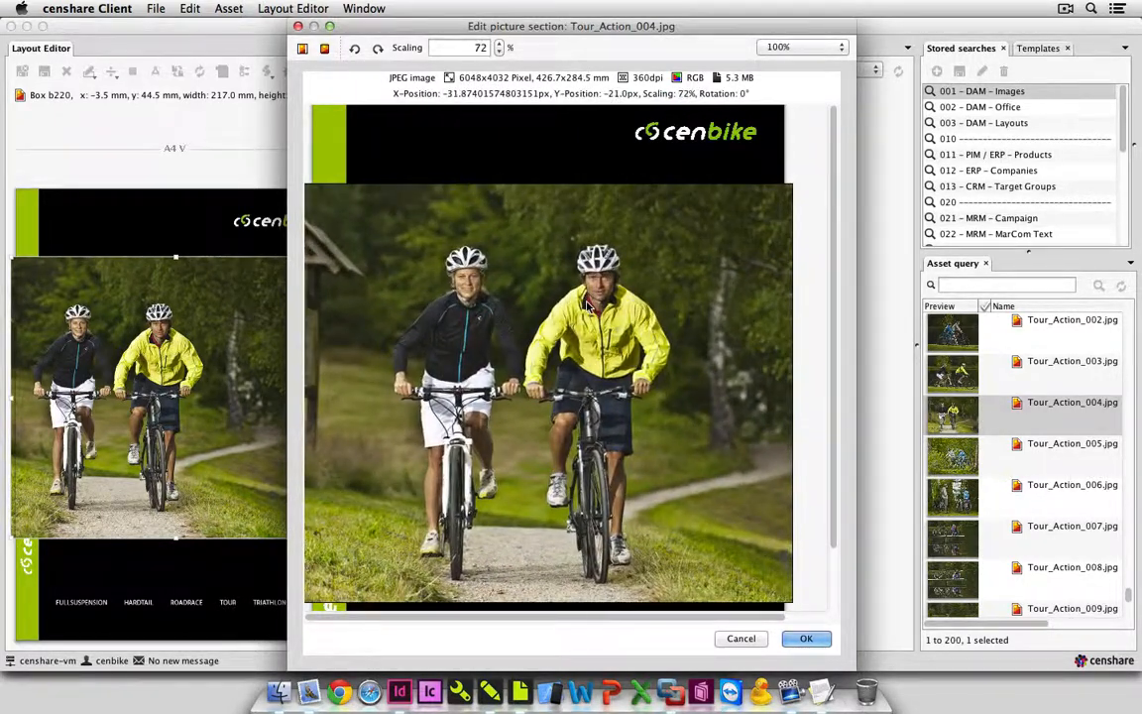
drag(589, 307, 602, 294)
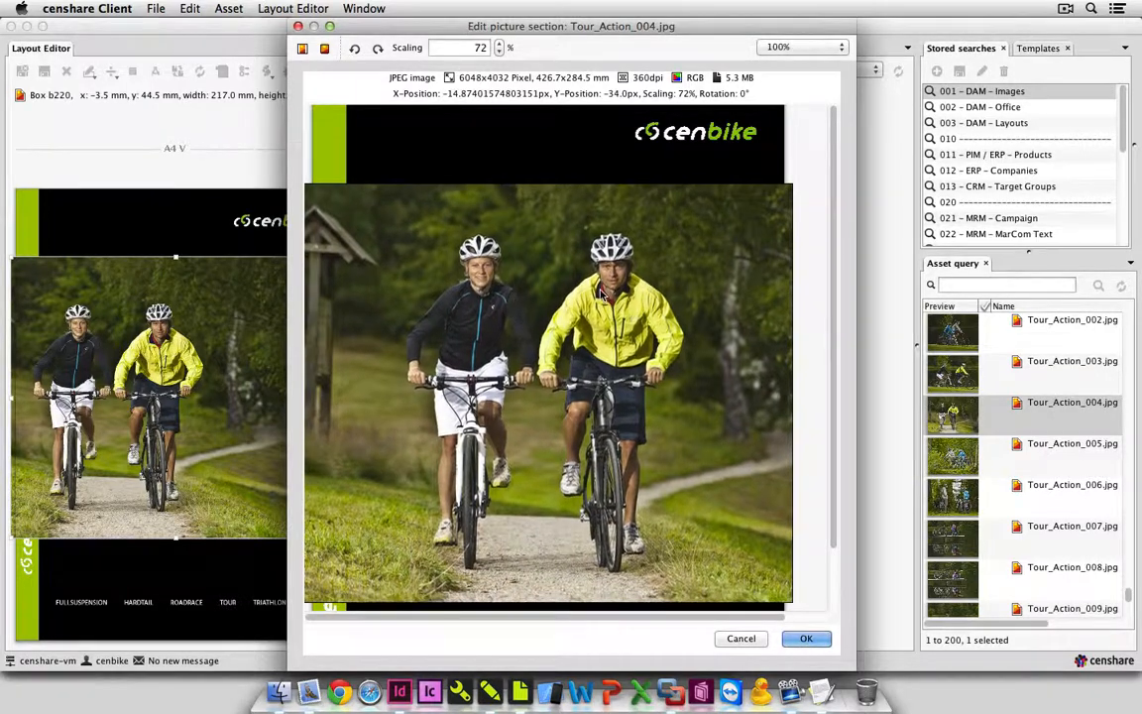
click(809, 639)
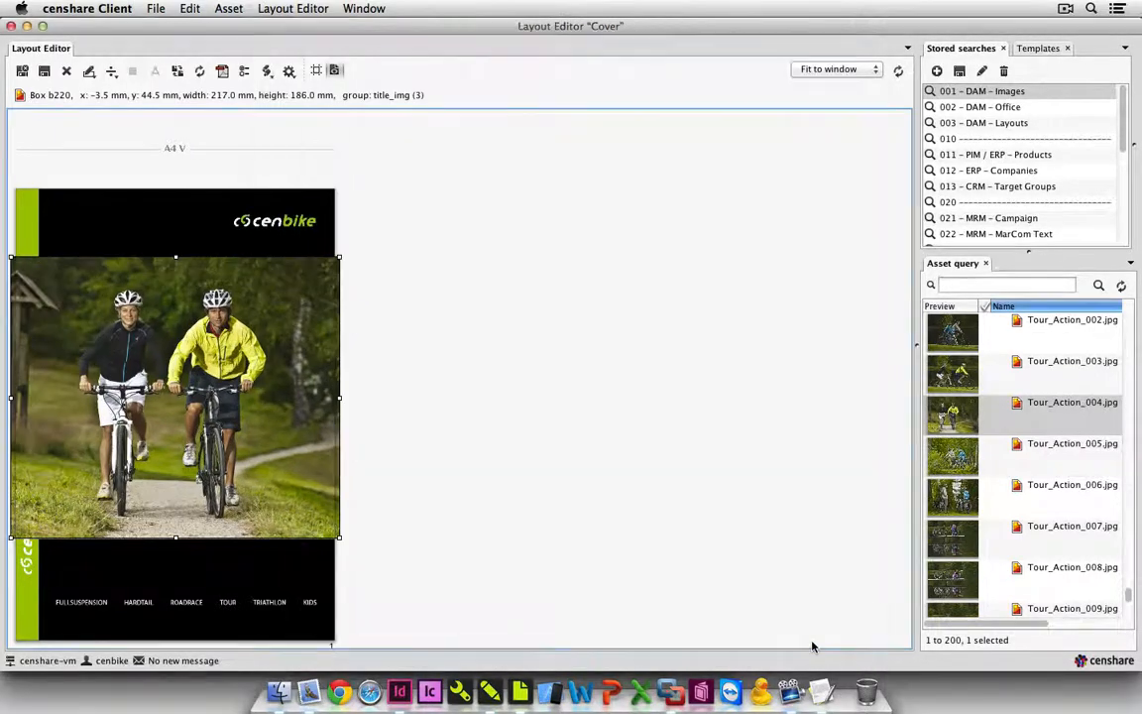
Update the cover layout, then save and close it with the workflow step set to Review.
click(526, 340)
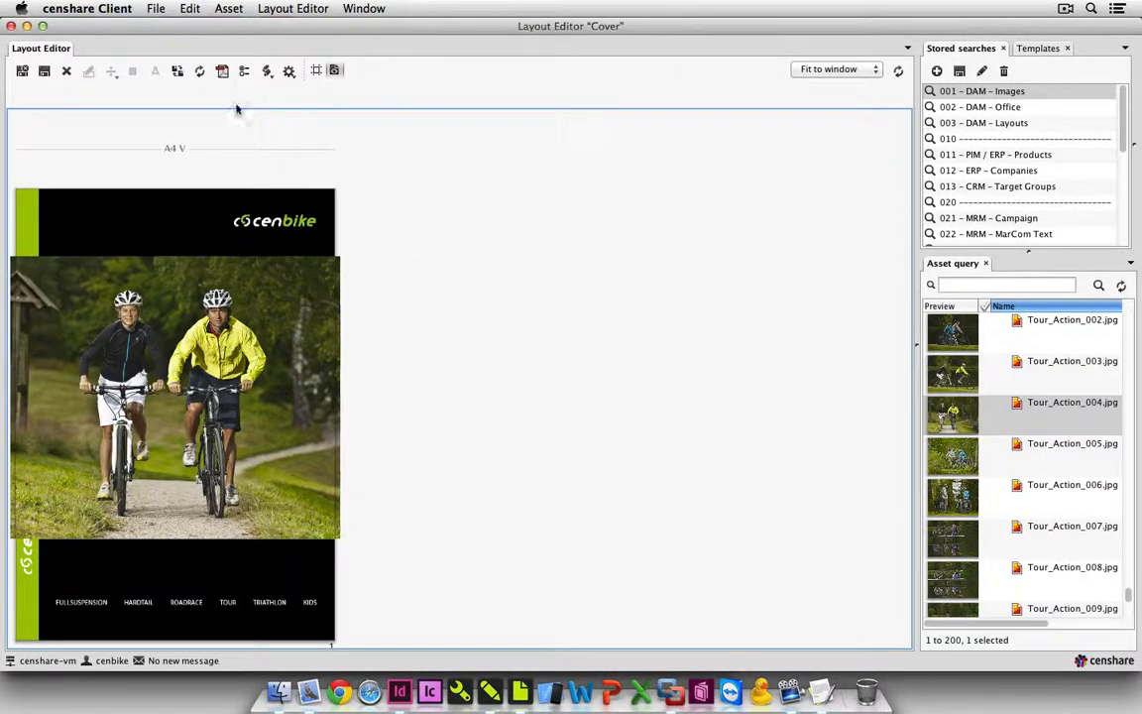
click(200, 72)
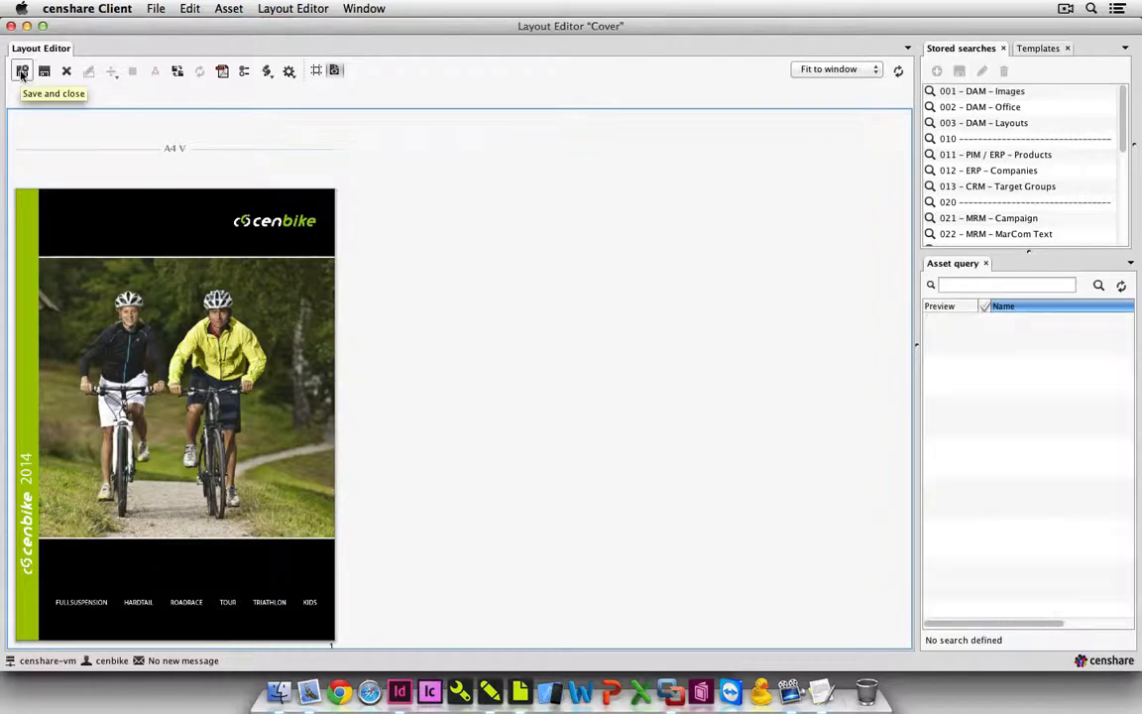
click(22, 72)
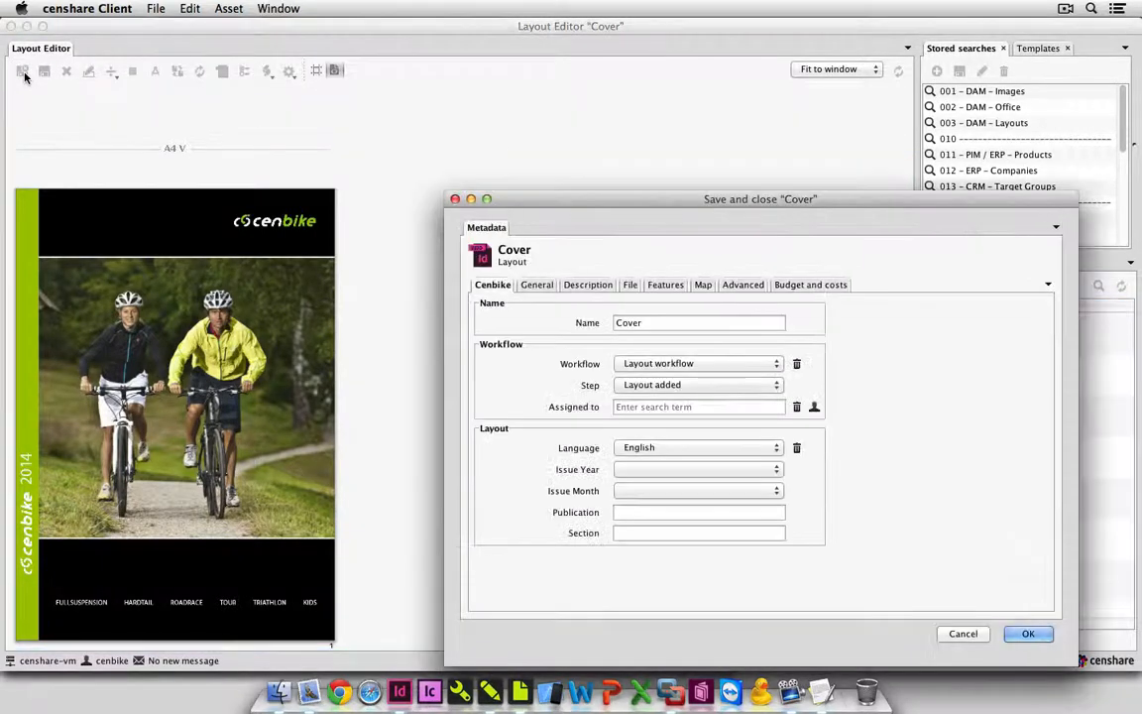
click(727, 386)
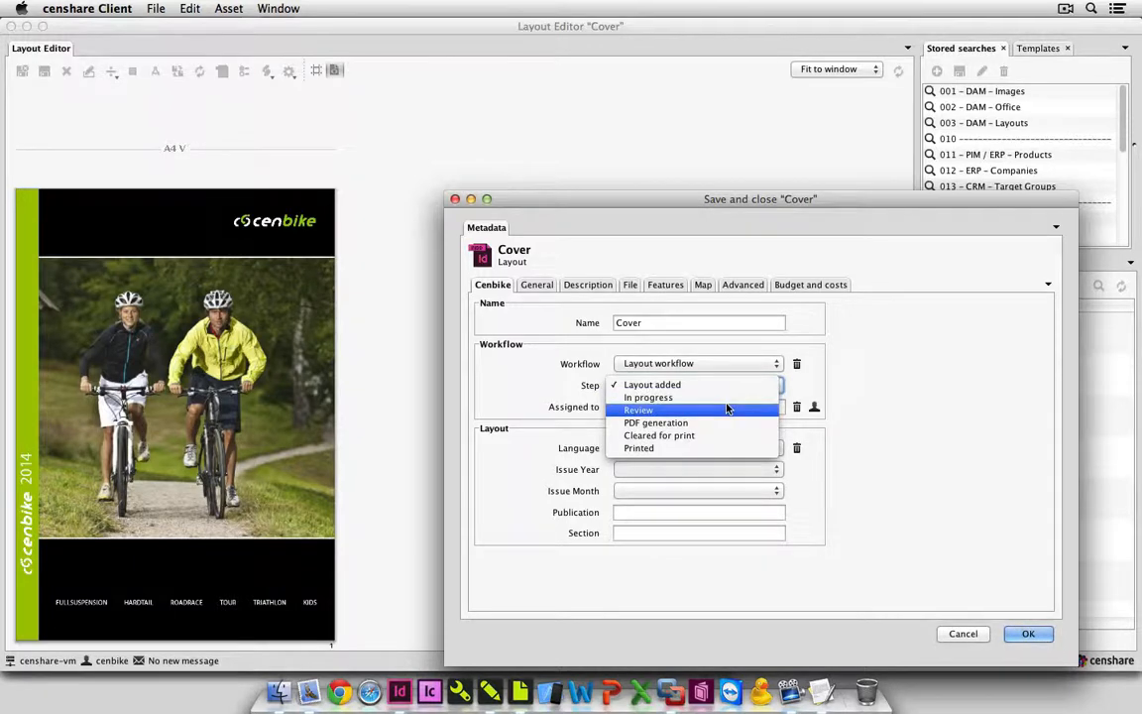
click(728, 409)
click(1009, 636)
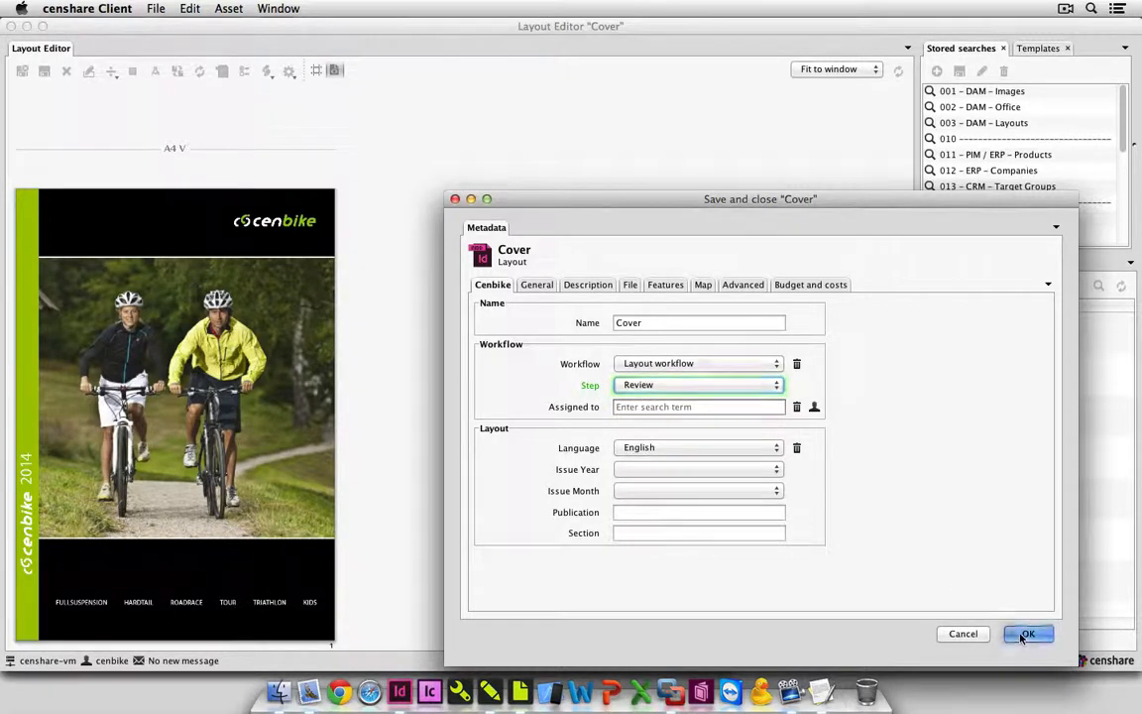
click(619, 419)
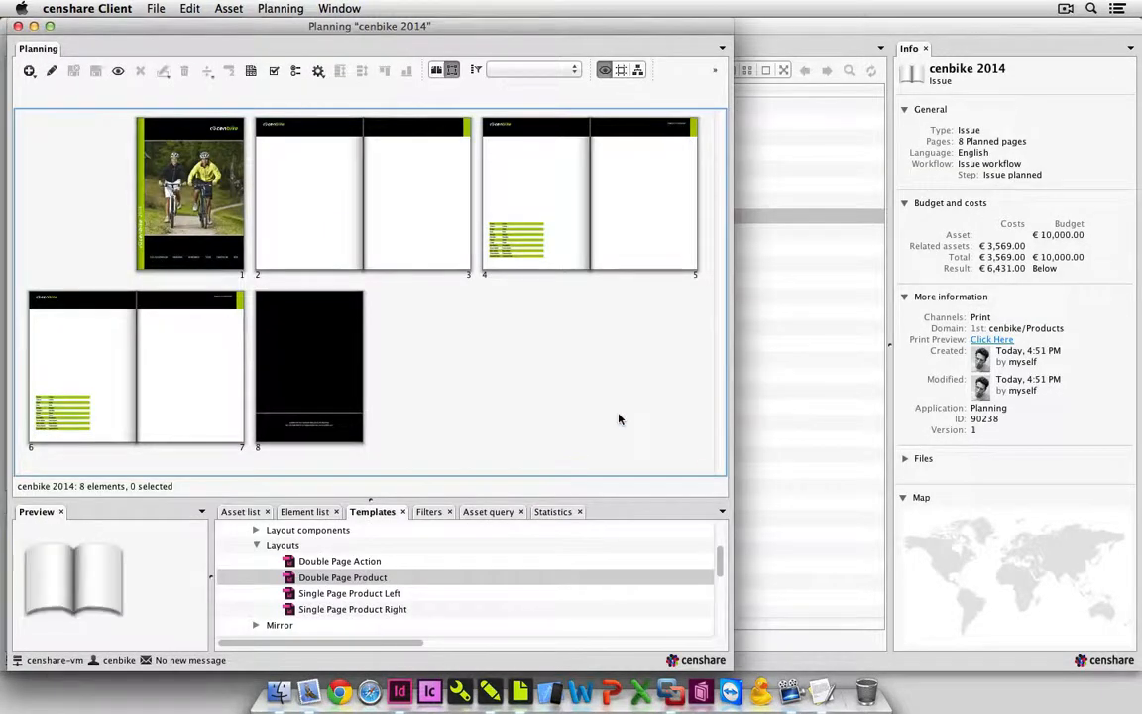
Open the Marketing layout on pages 2 and 3 with the Layout Editor.
click(328, 211)
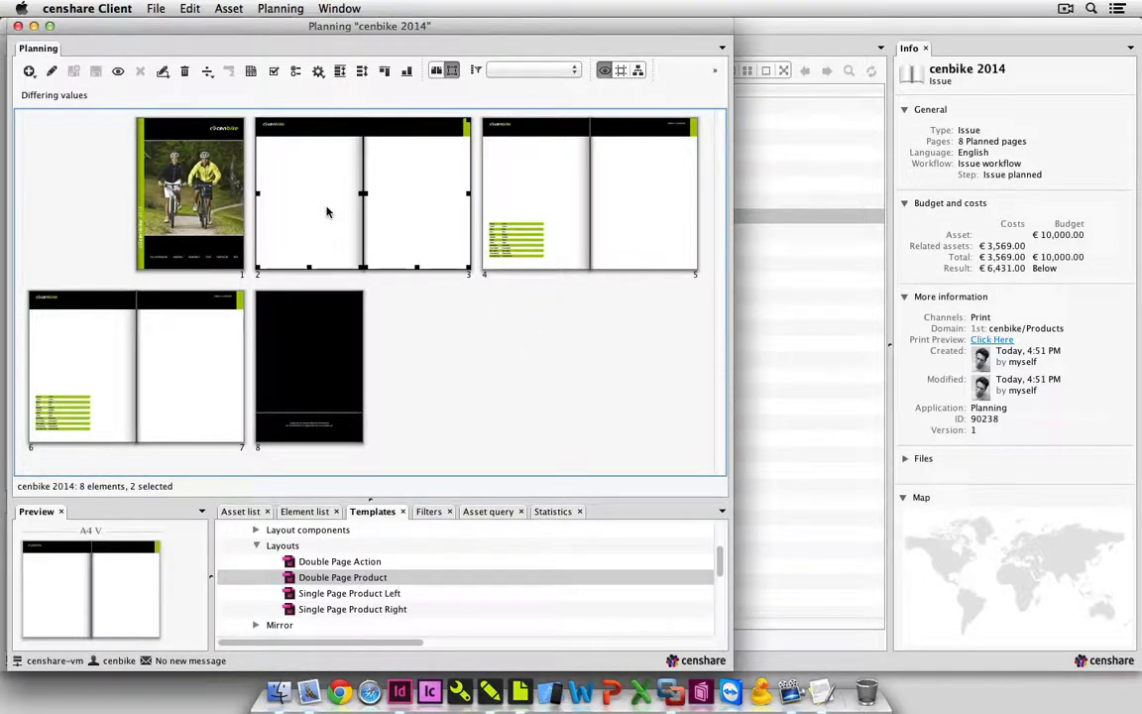
click(229, 9)
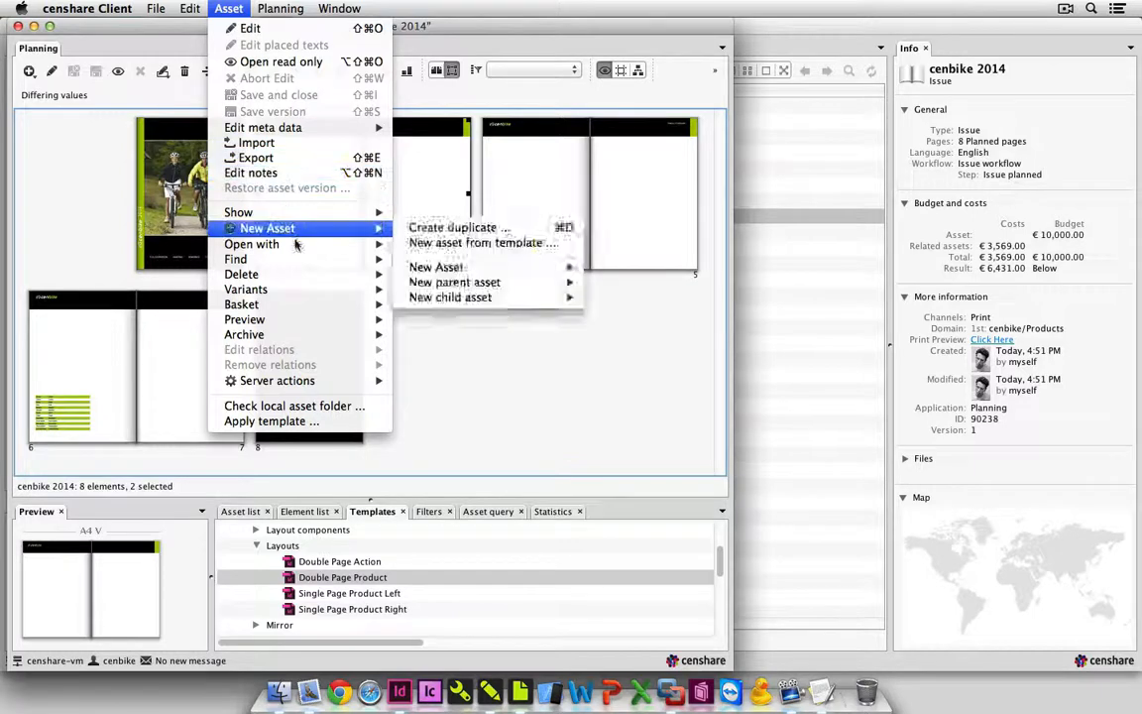
mouse_move(295, 245)
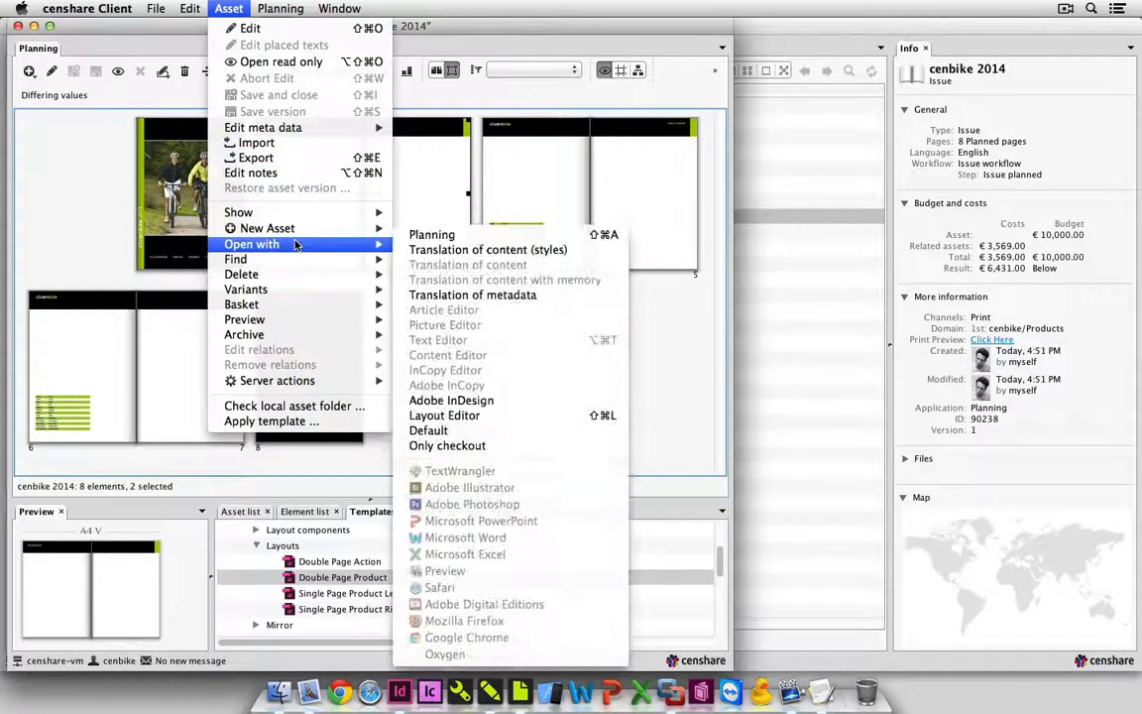
click(490, 417)
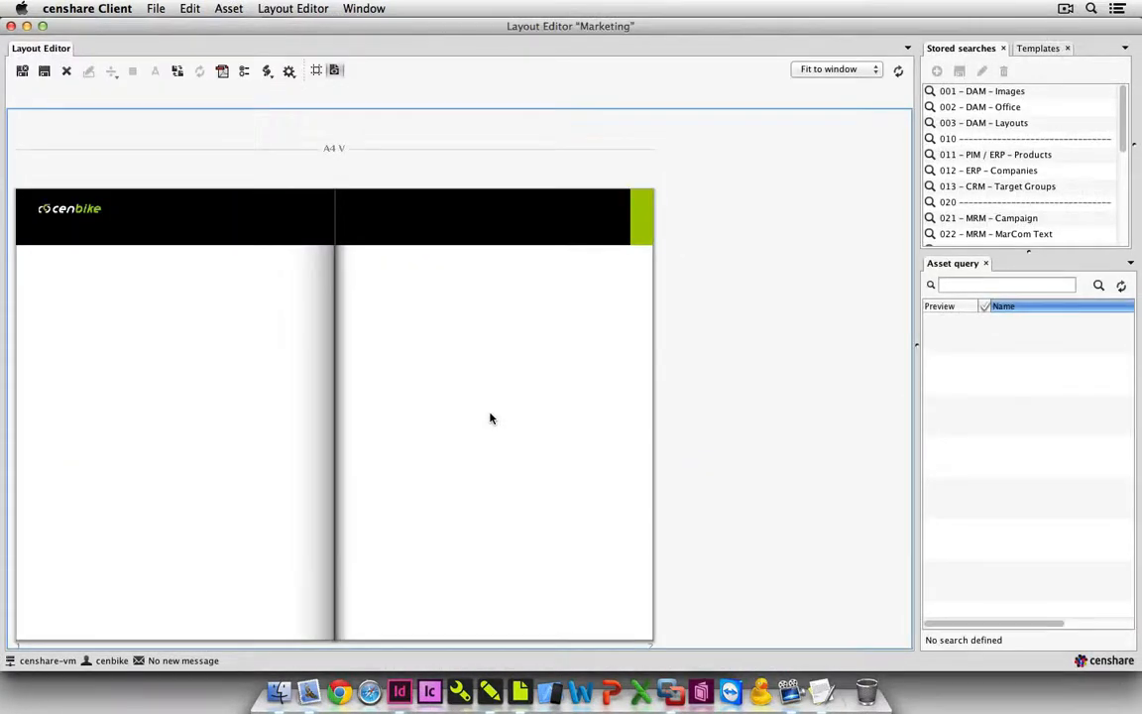
Run the 001 - DAM - Images stored search and place Tour_Action_014.jpg in the picture area spanning the Marketing spread.
click(966, 94)
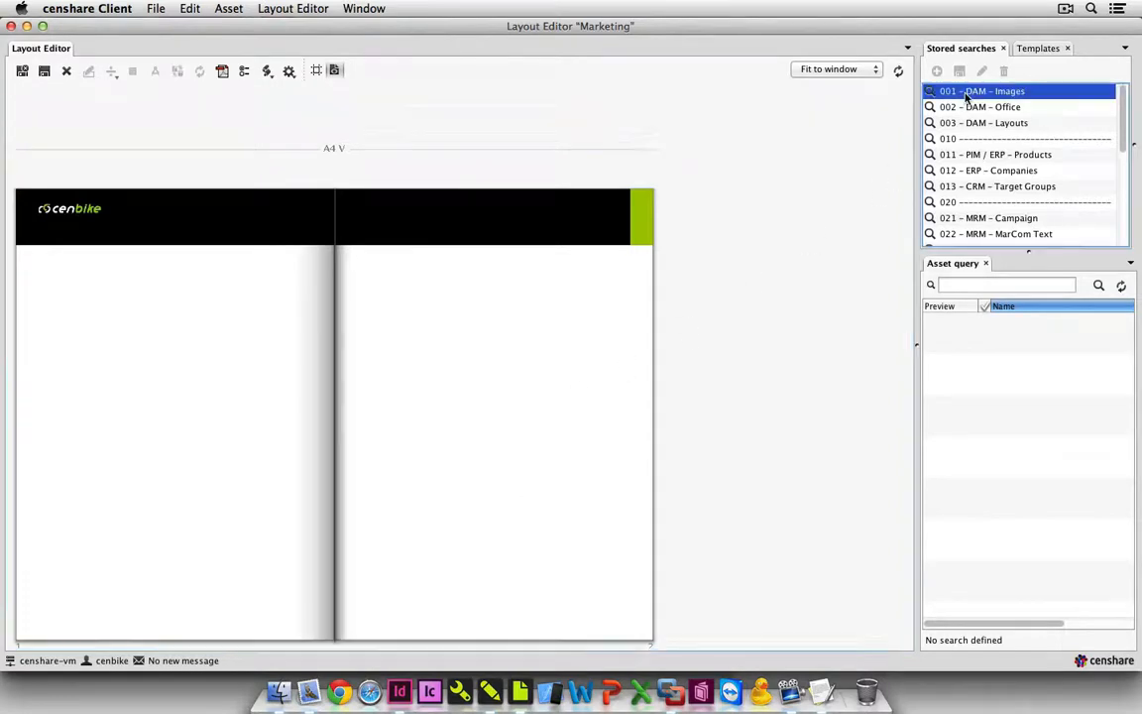
scroll(968, 374, down, 20)
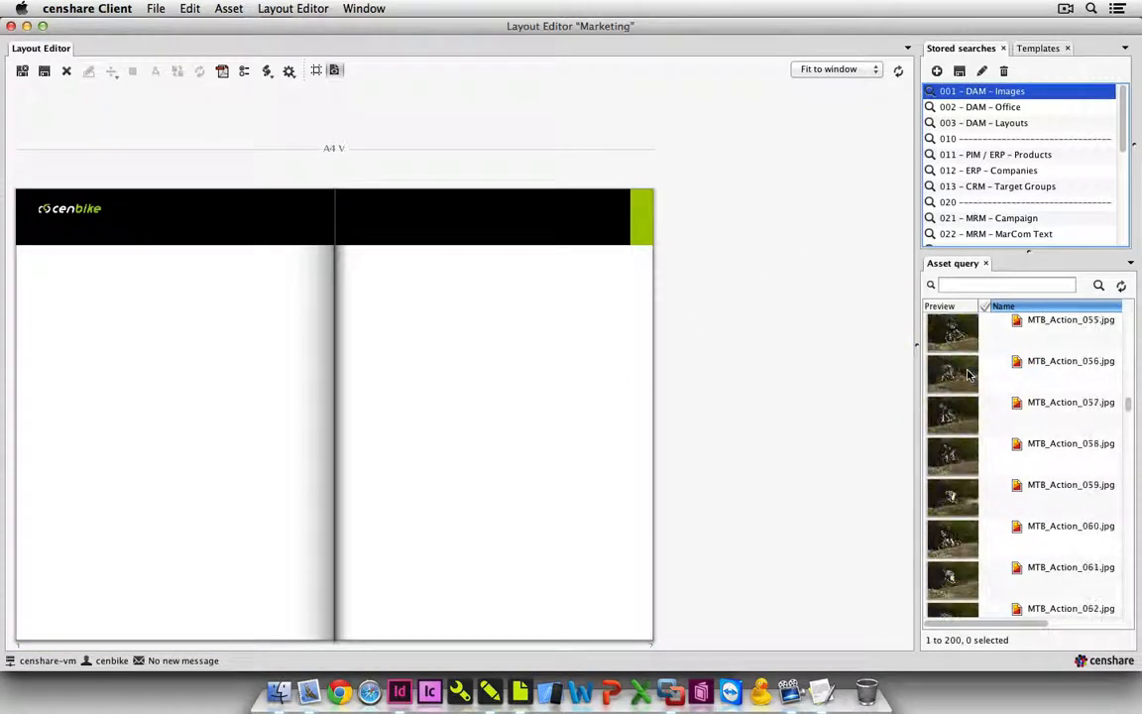
scroll(969, 373, down, 20)
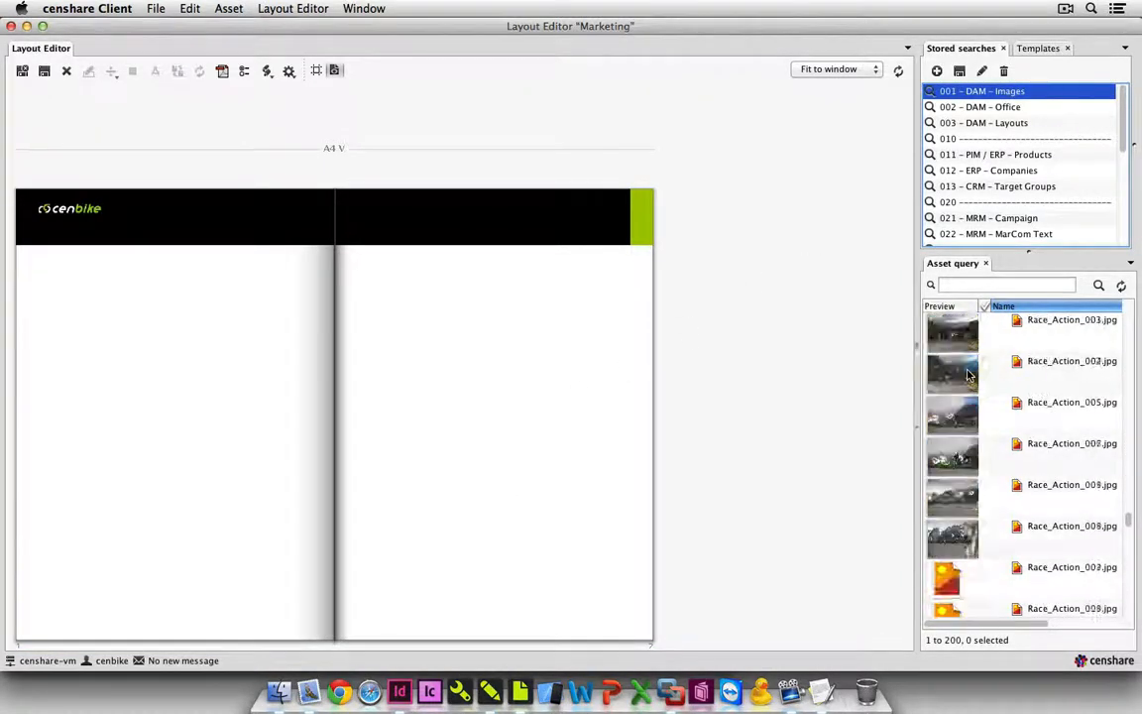
scroll(968, 374, down, 15)
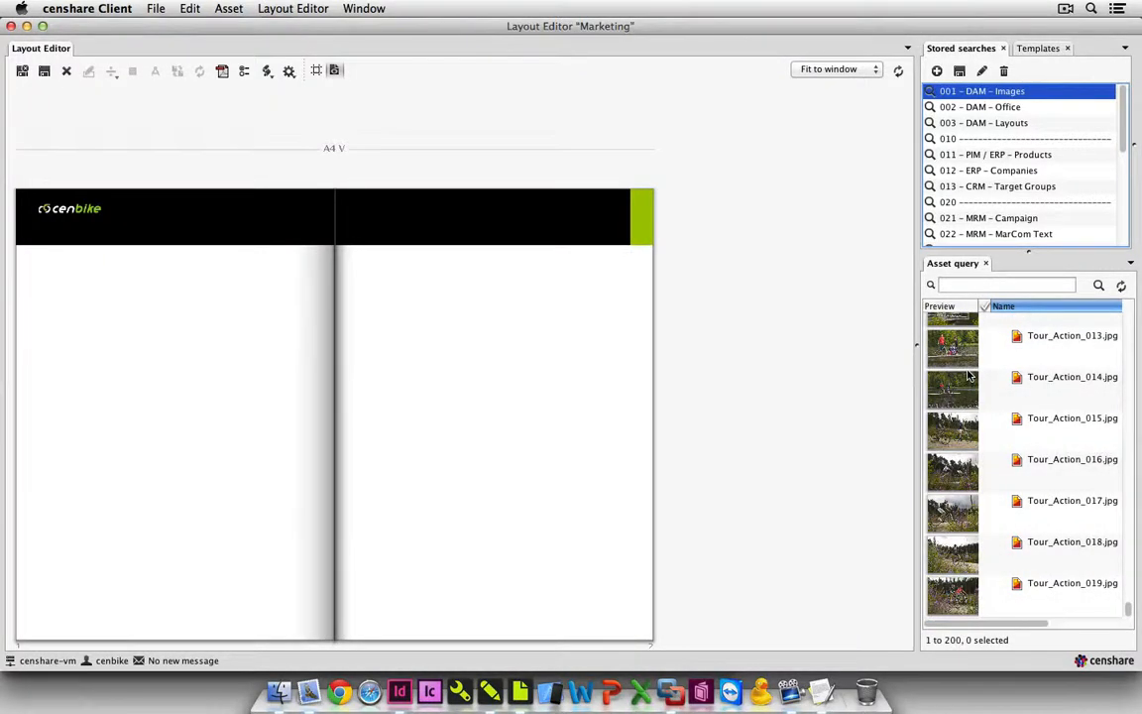
click(954, 392)
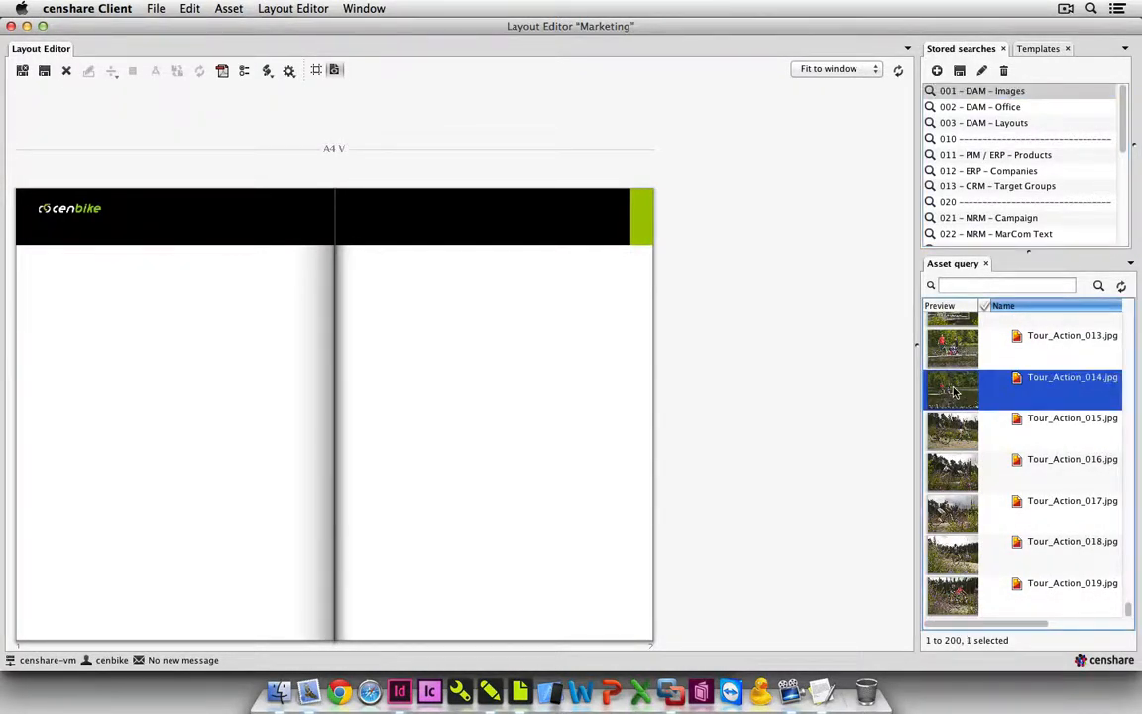
drag(955, 392, 247, 375)
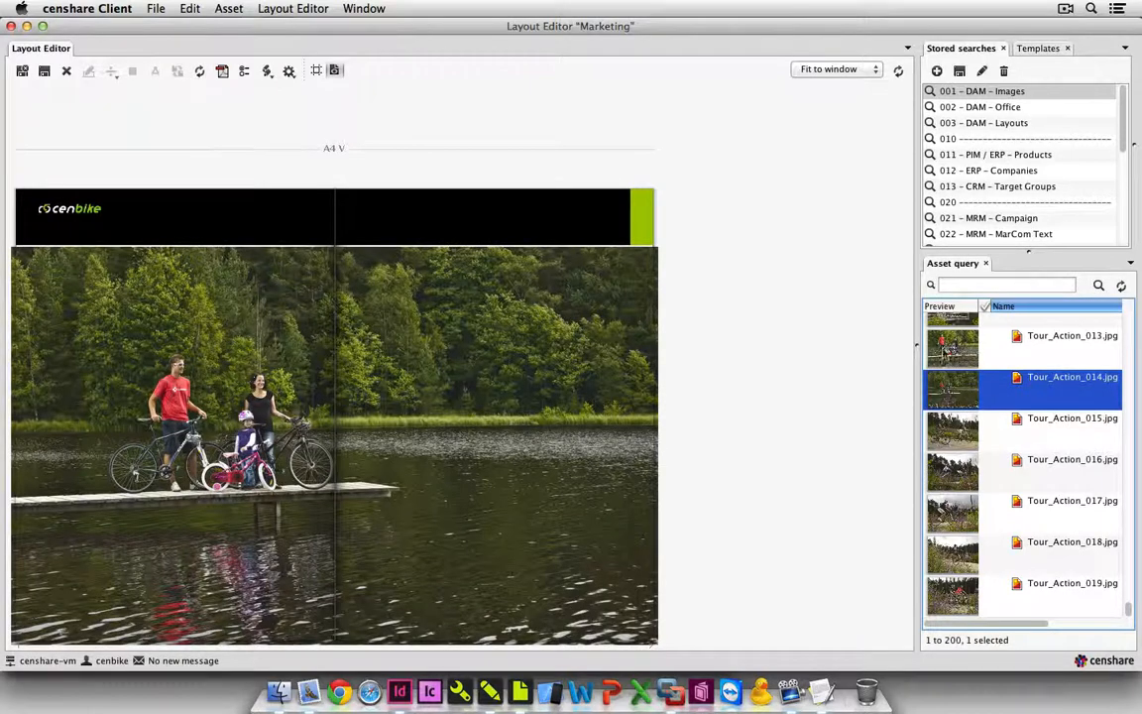
Replace the Marketing spread's picture with Tour_Action_013.jpg.
click(937, 363)
drag(936, 364, 497, 383)
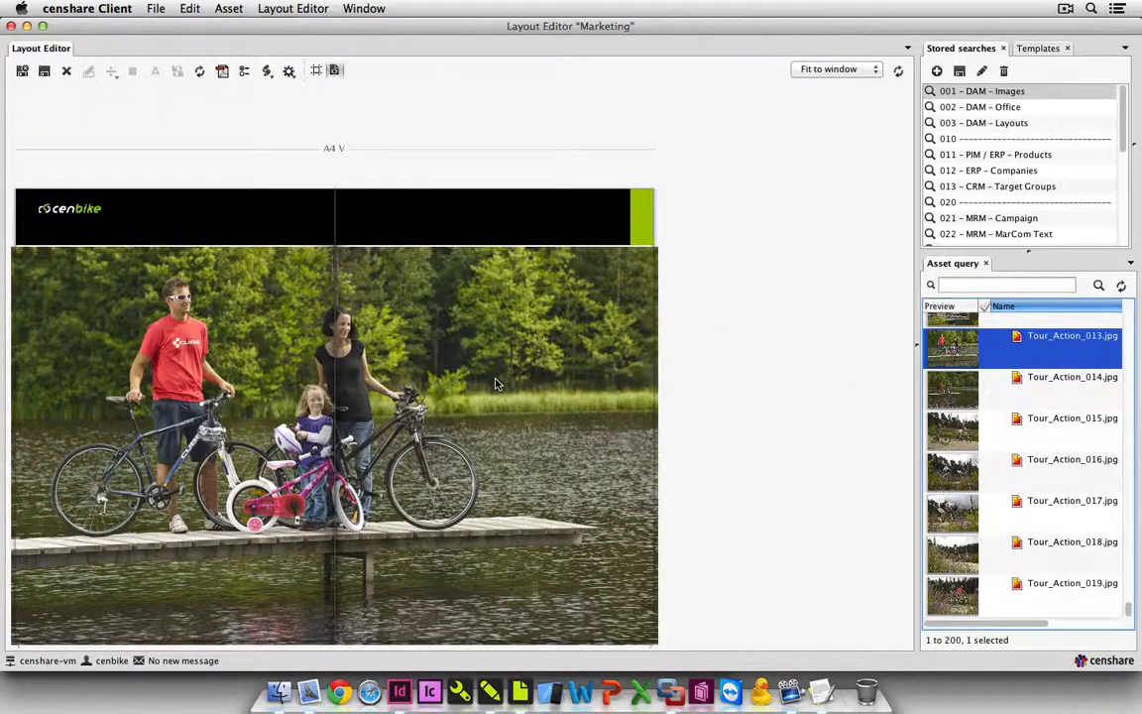
click(751, 352)
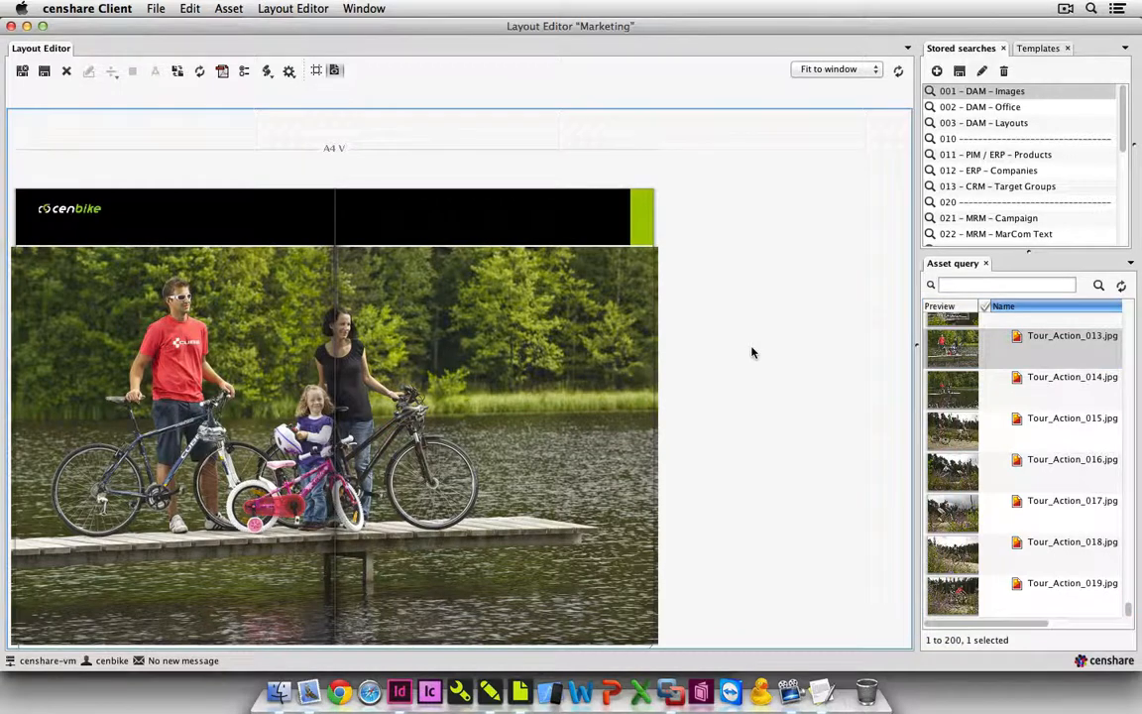
Place the Chapter Marketing Left component from the cenbike Catalogue templates on the lower part of the left page and update the layout.
click(1038, 49)
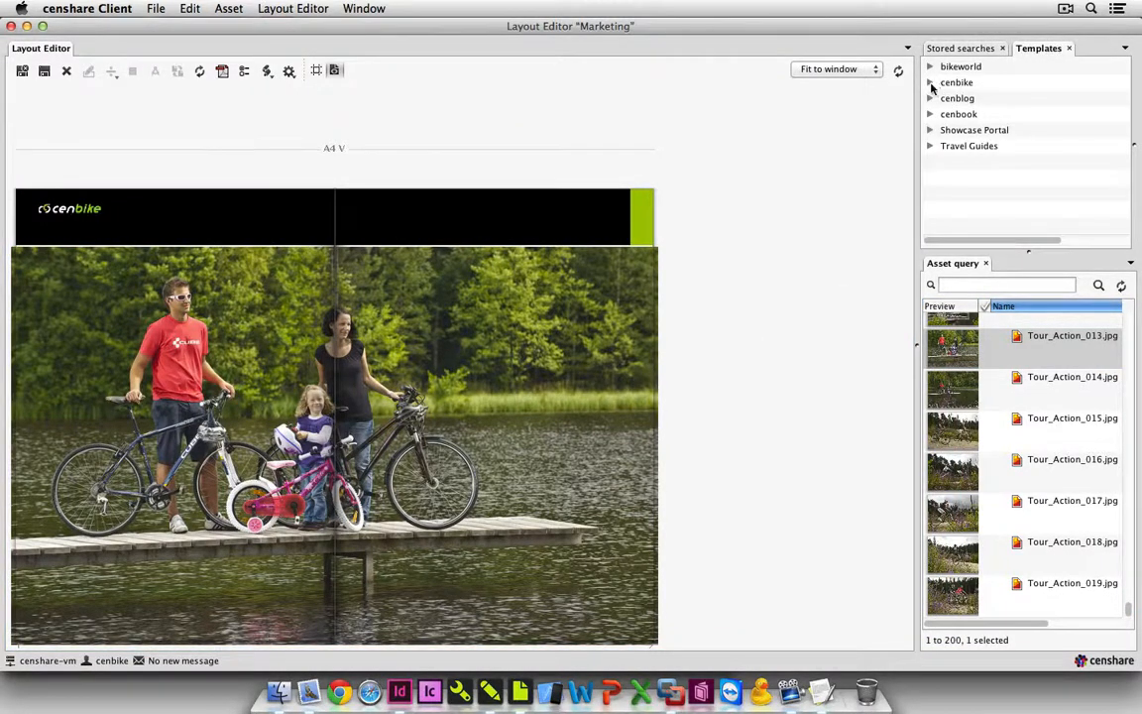
click(929, 83)
click(945, 99)
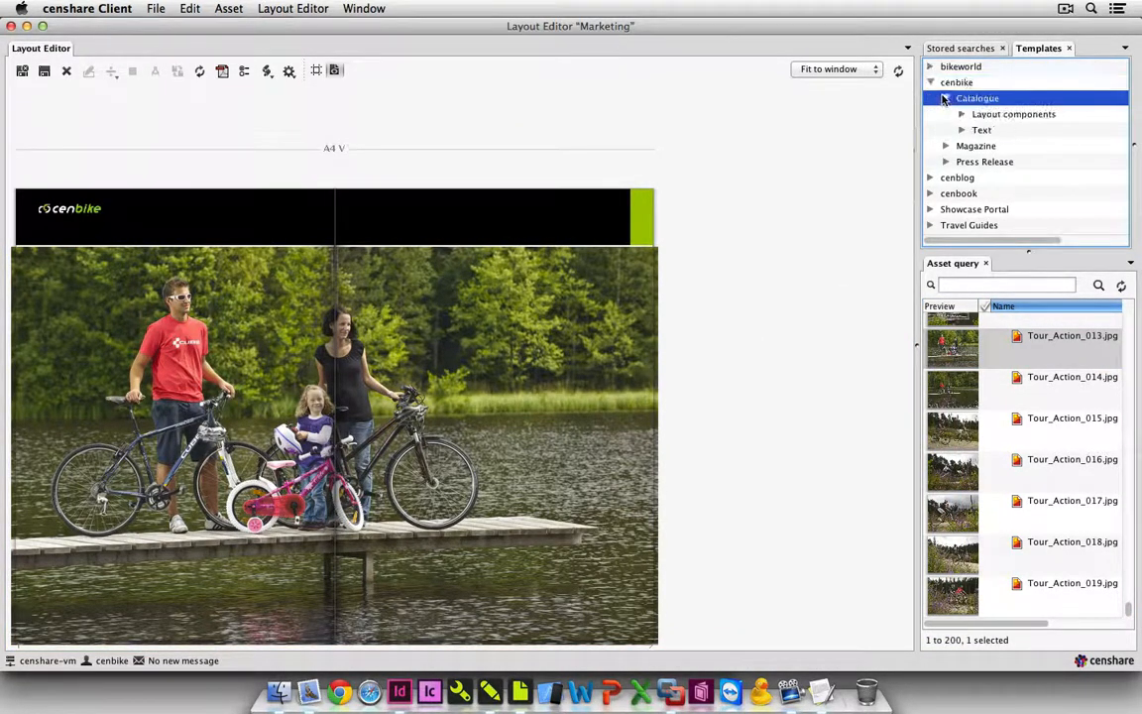
click(960, 115)
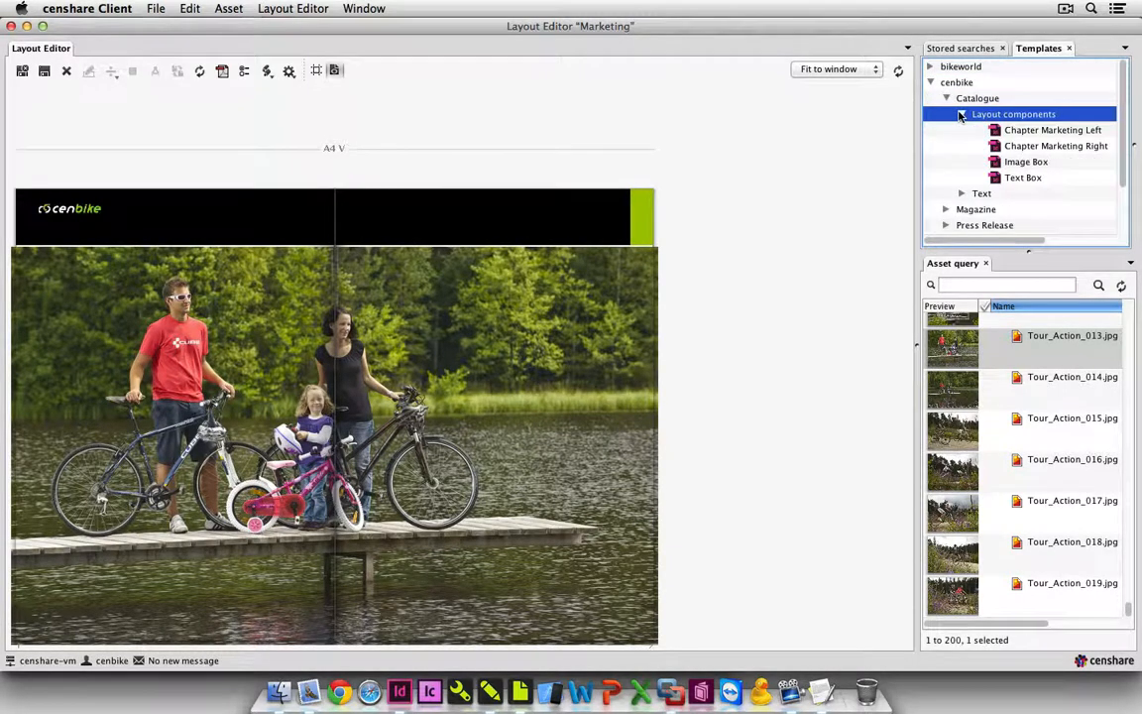
click(1011, 132)
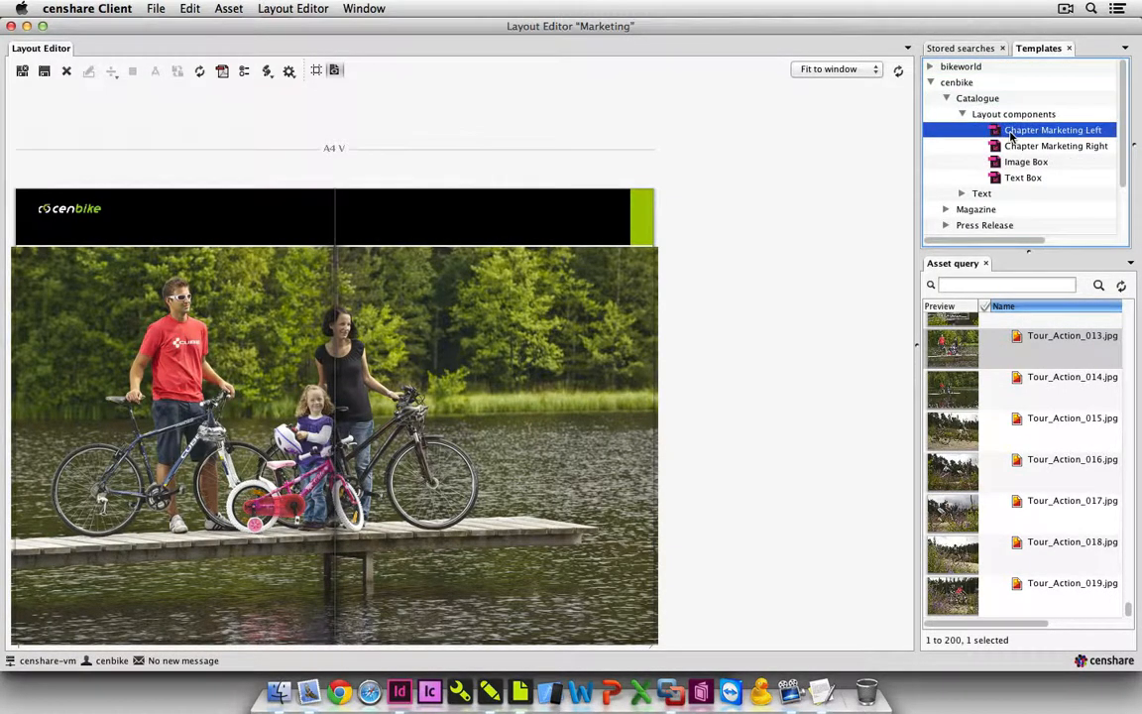
drag(1011, 132, 250, 587)
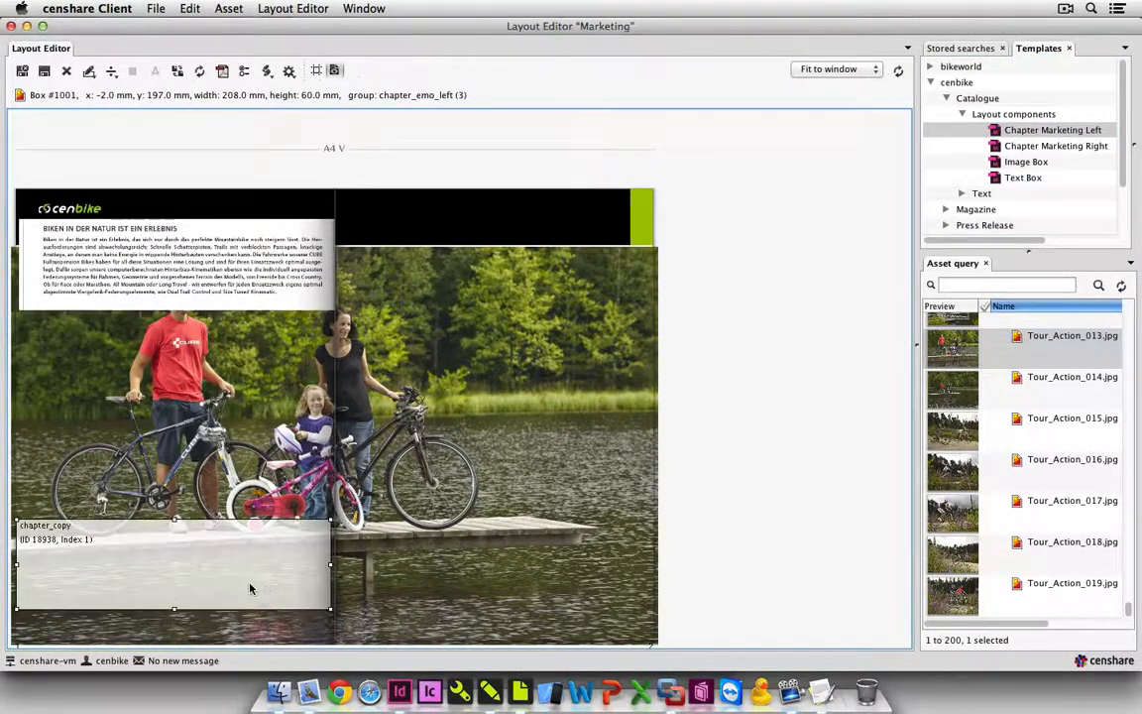
click(199, 71)
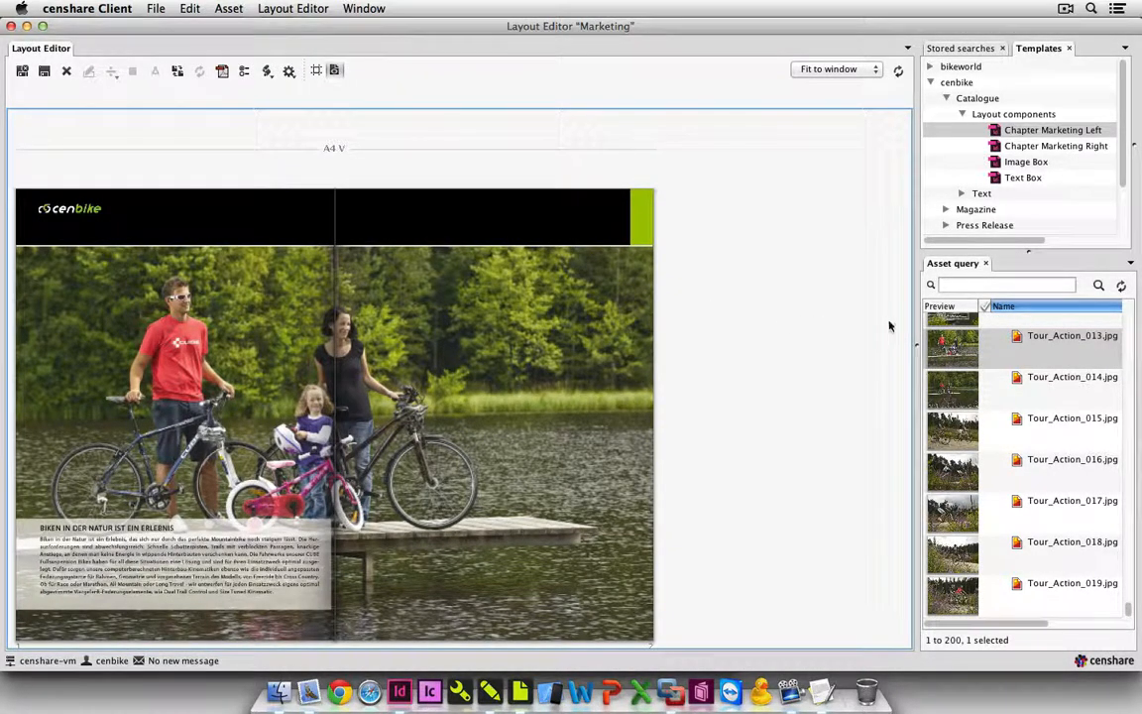
Run the 022 - MRM - MarCom Text stored search, place Bikes-are-our-passion-en in the chapter text box and update the layout.
click(977, 48)
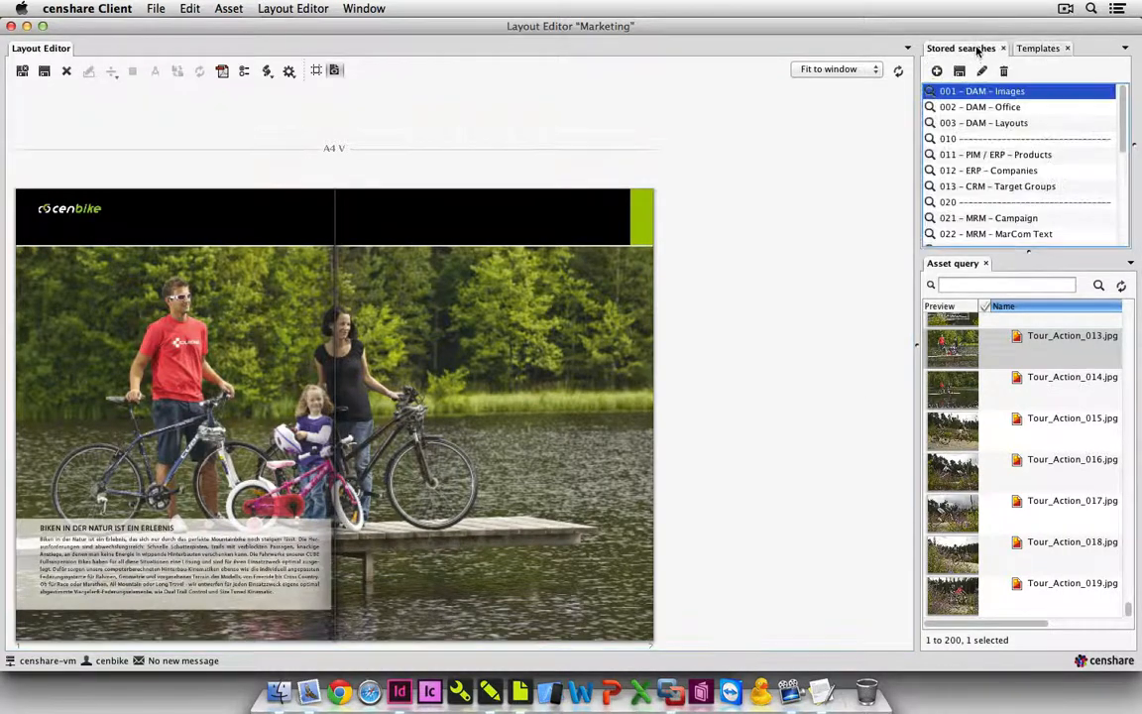
click(1052, 235)
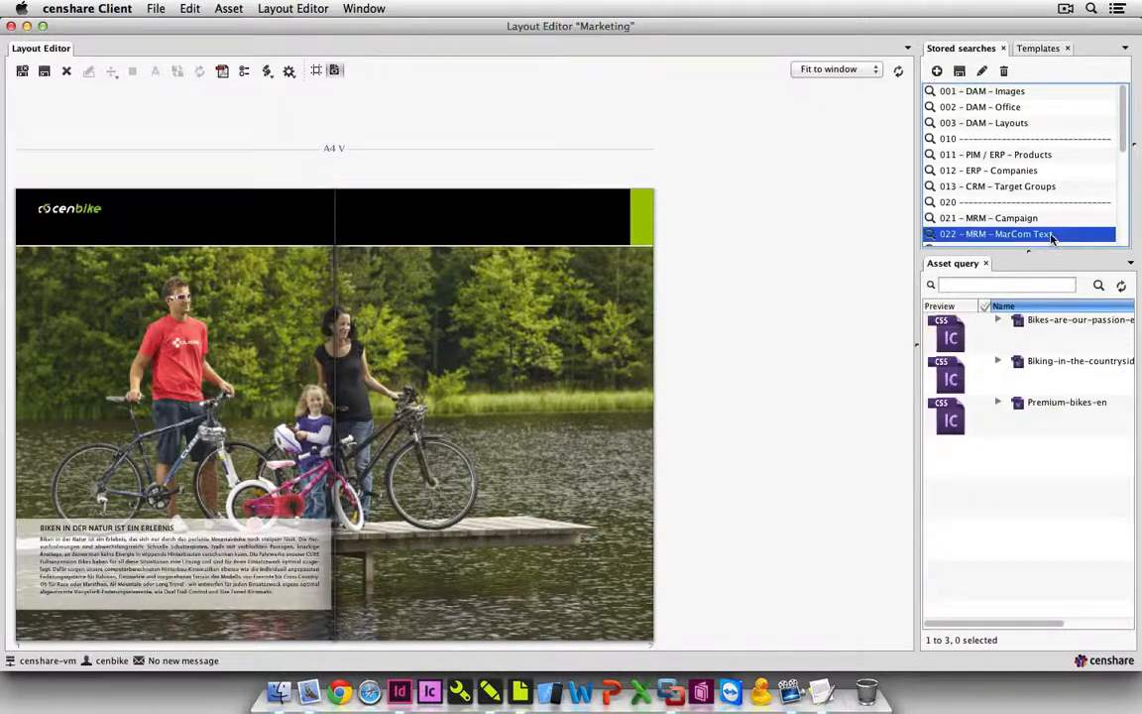
click(1053, 340)
drag(1053, 340, 255, 556)
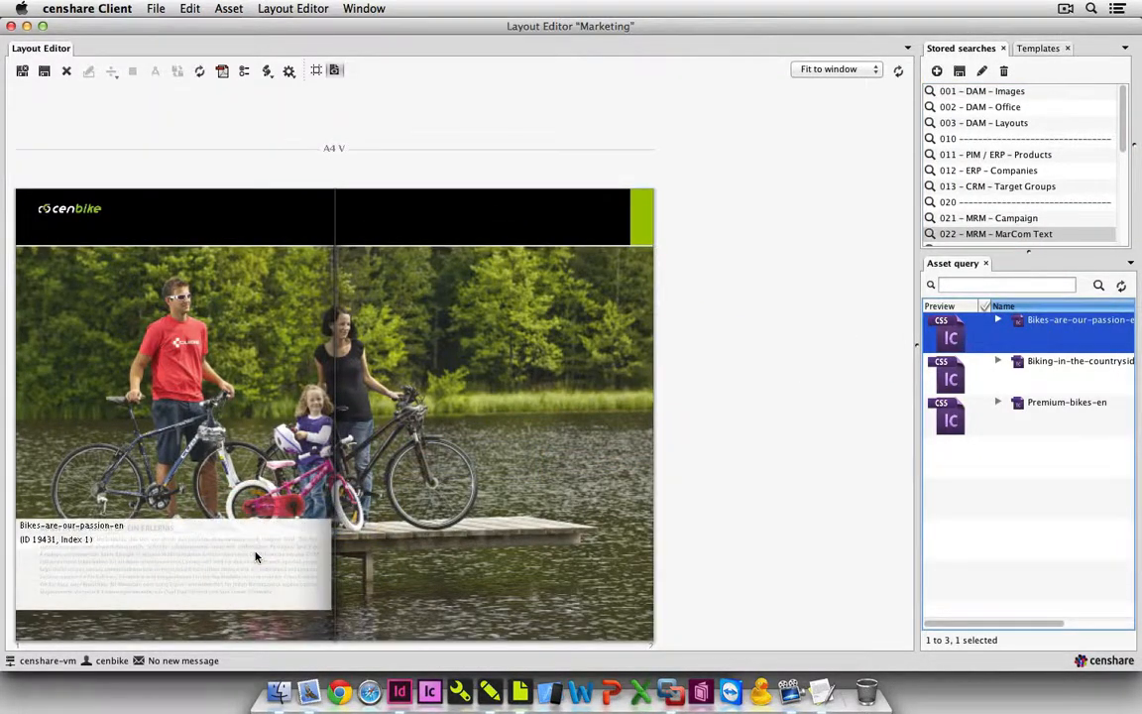
click(199, 72)
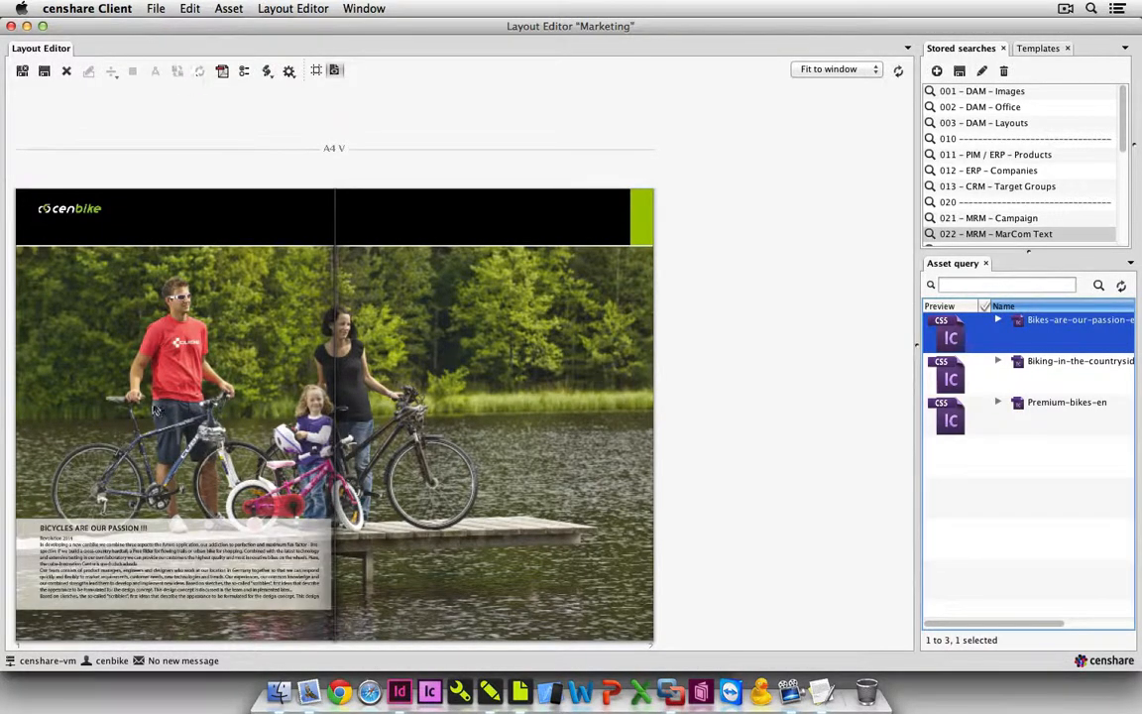
Edit the placed text, removing the exclamation marks from the heading "Bicycles are our passion", and save and close it.
click(156, 548)
right_click(157, 546)
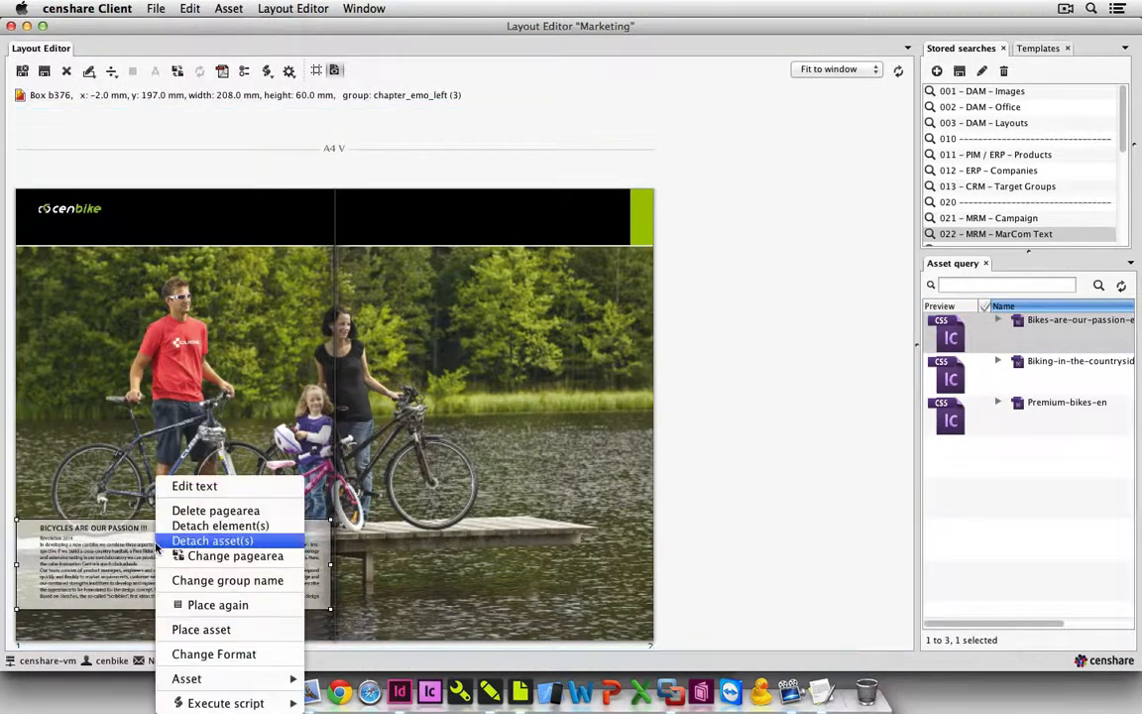
click(194, 487)
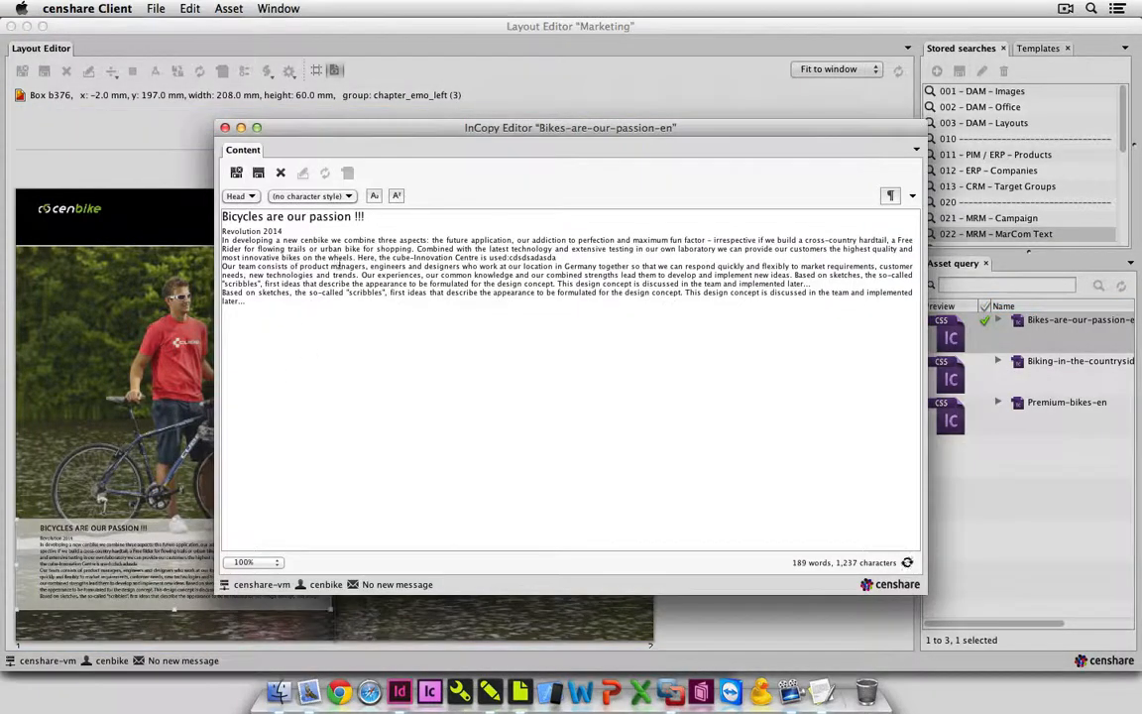
click(378, 217)
key(BackSpace)
key(BackSpace)
key(BackSpace)
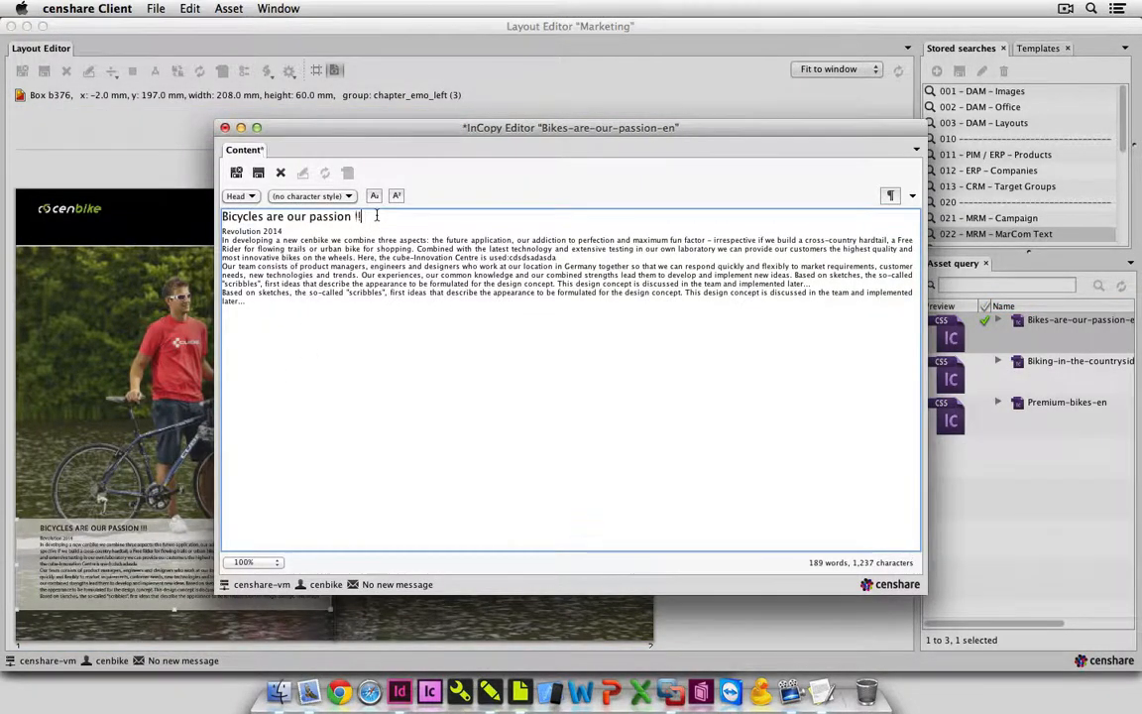
key(BackSpace)
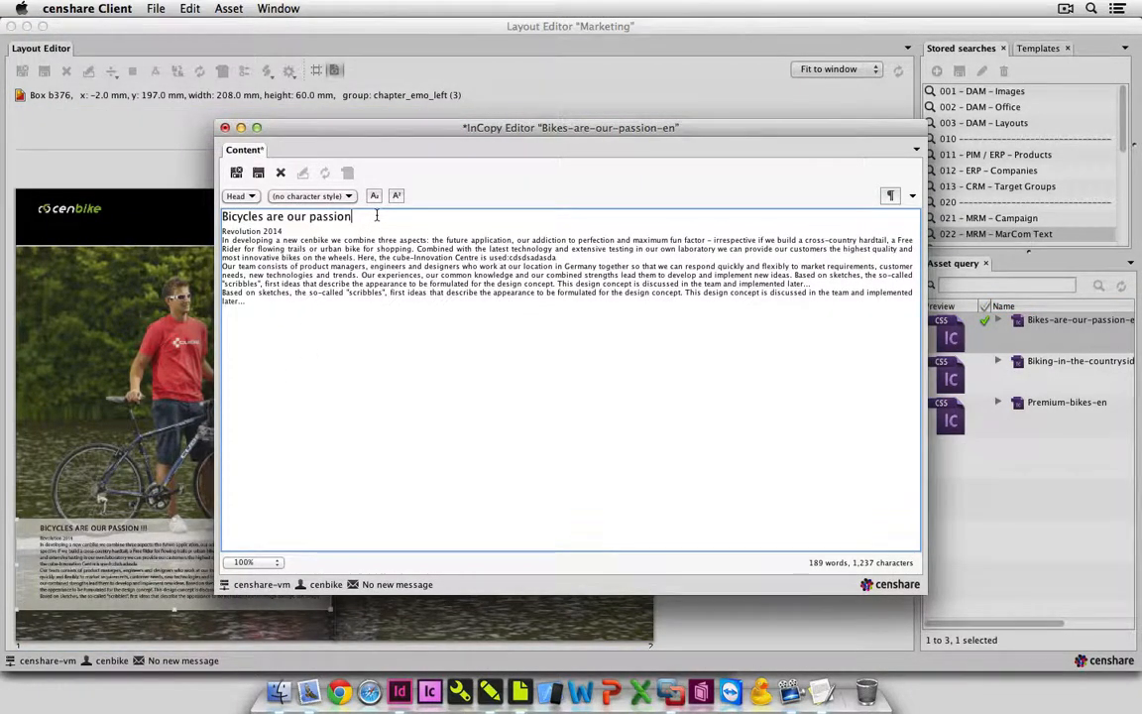
click(238, 173)
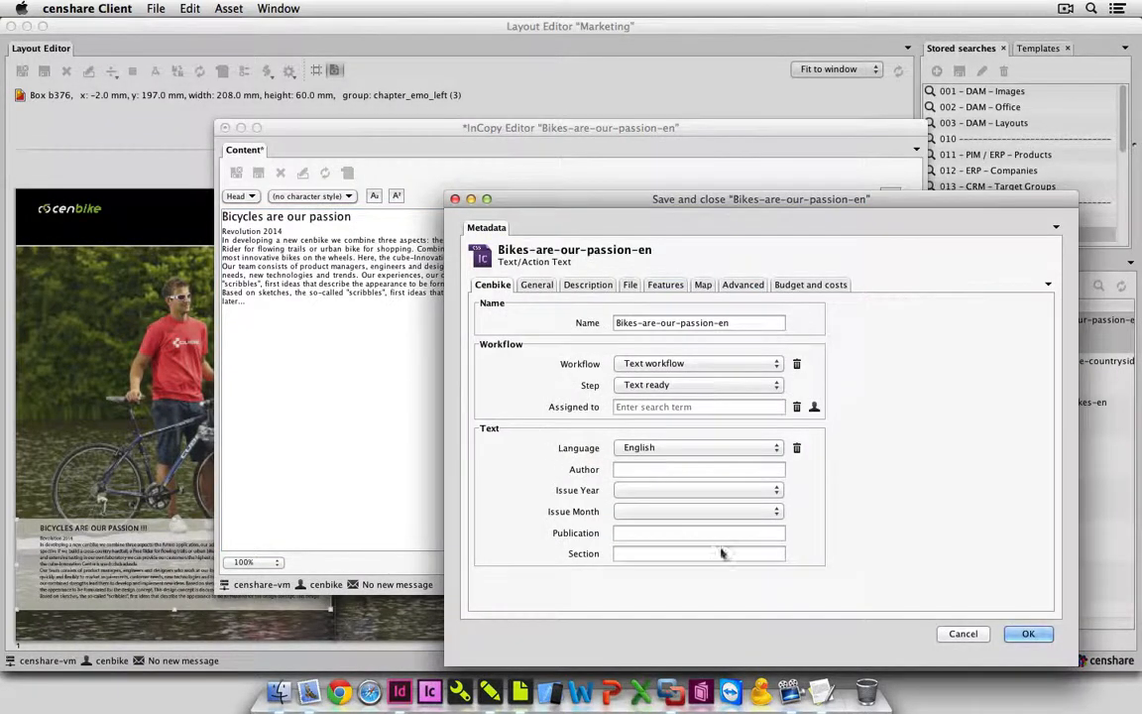
click(1016, 634)
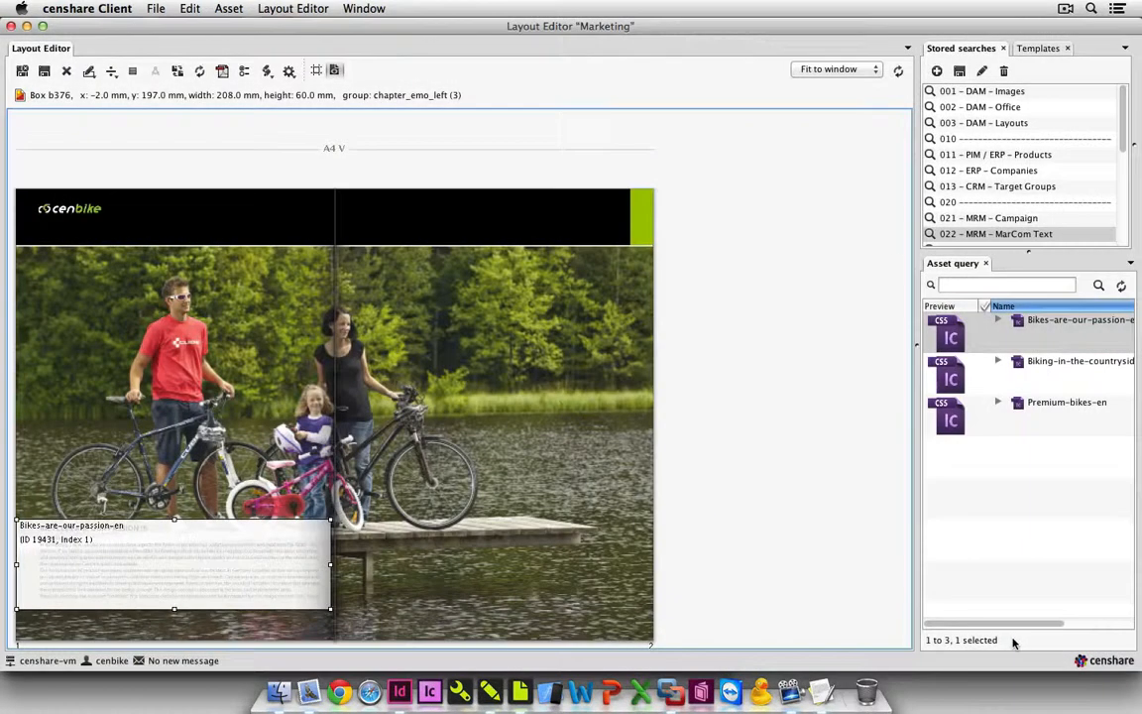
Update the Marketing layout with the edited text, then save and close it, accepting the overset.
click(199, 71)
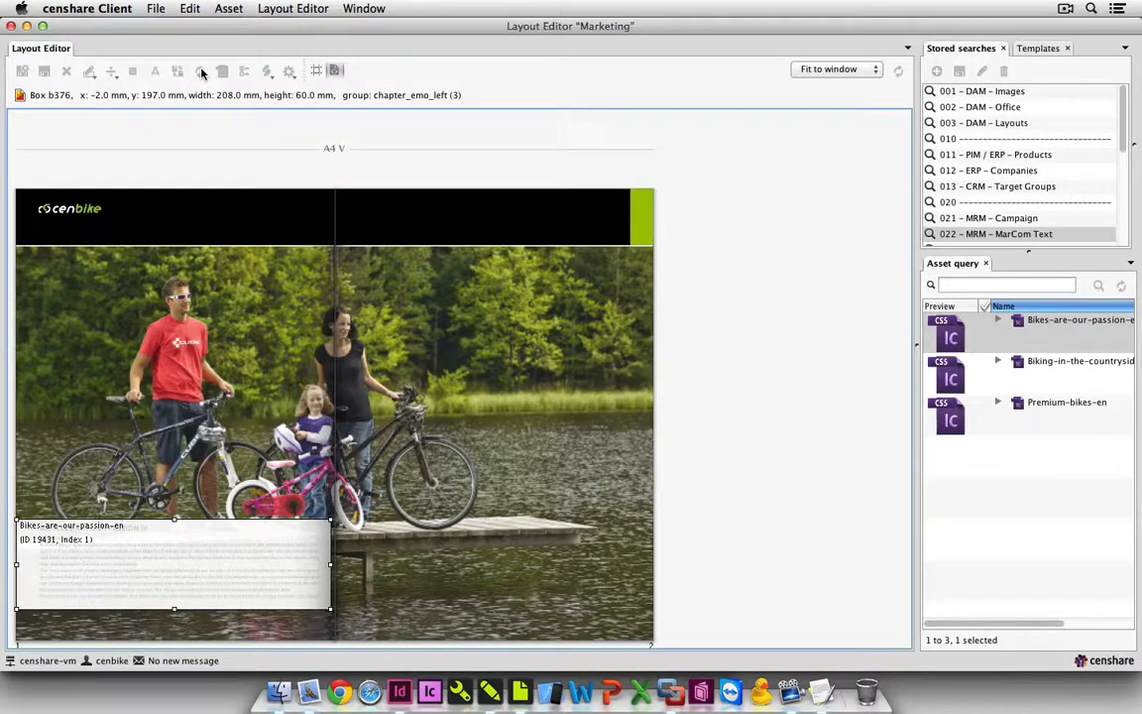
click(169, 156)
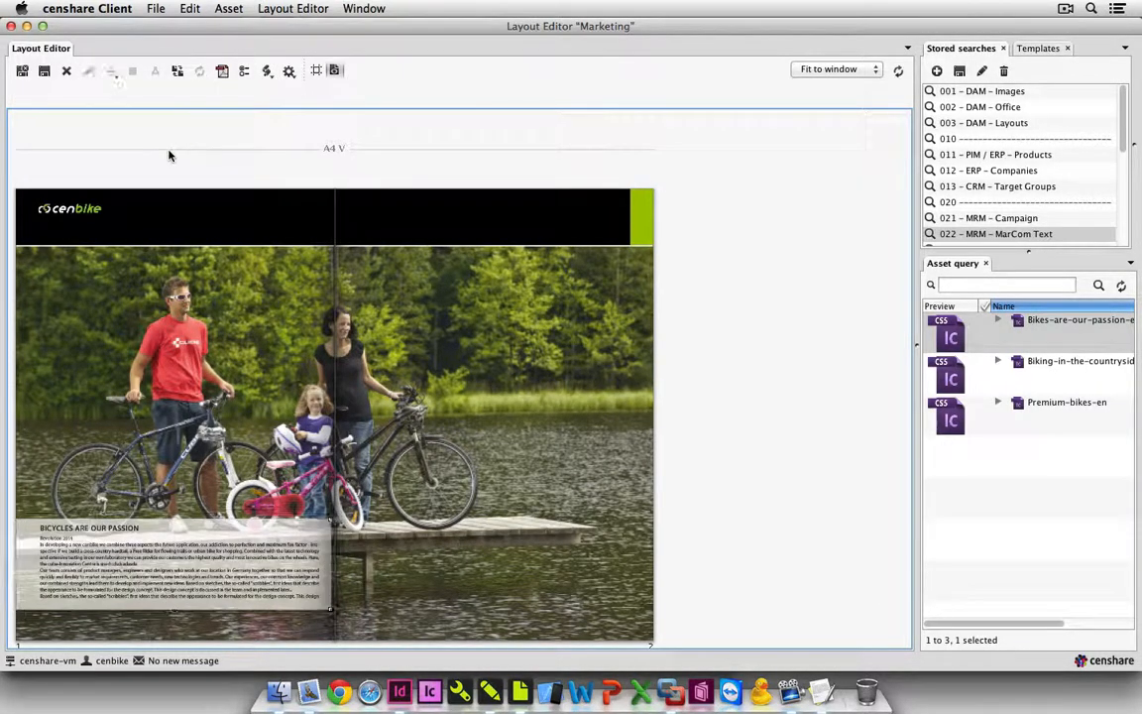
click(24, 75)
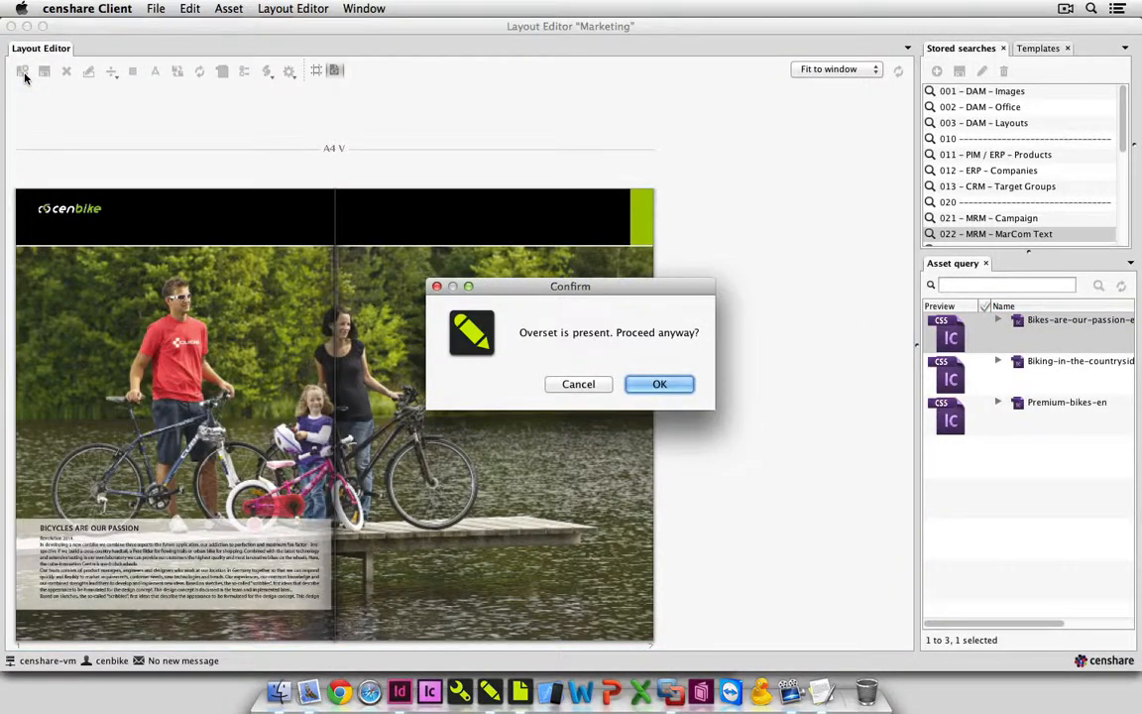
click(669, 387)
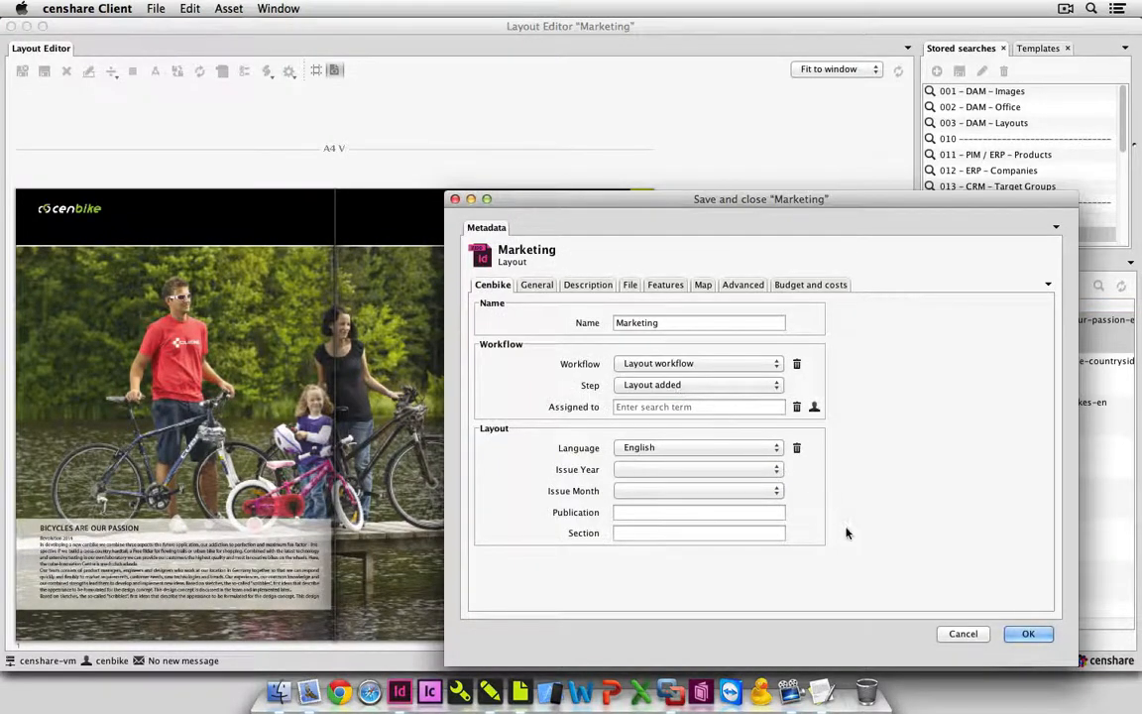
click(1027, 635)
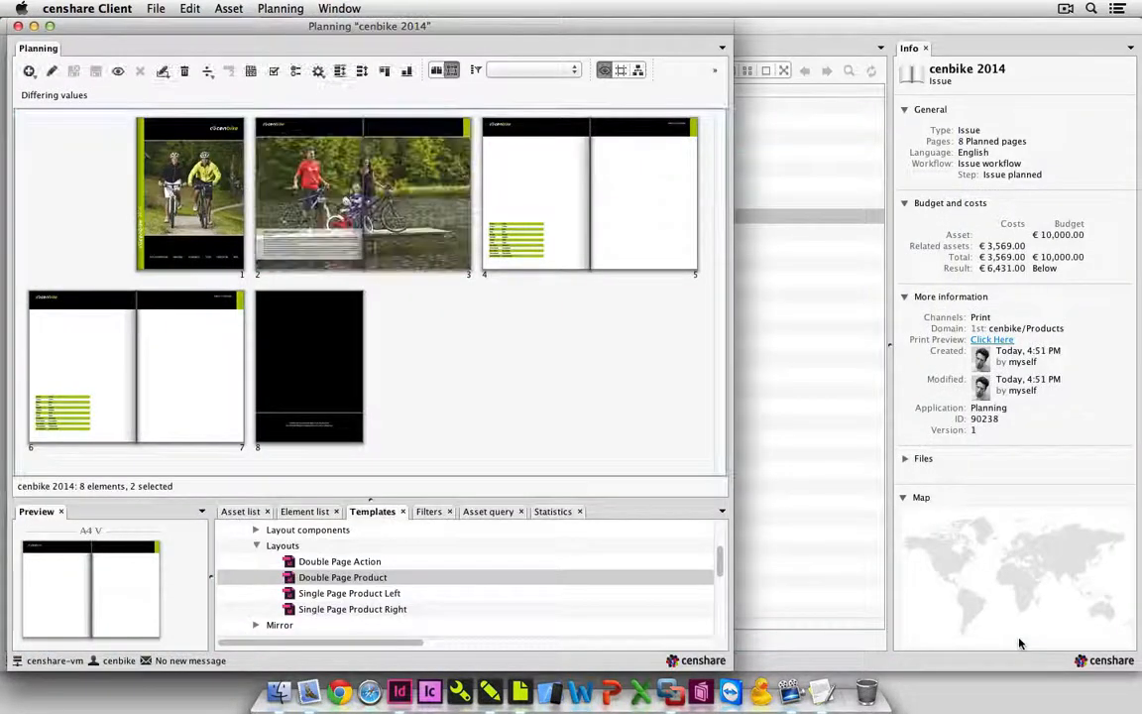
Open the empty double-page product layout on pages 4 and 5 in the Layout Editor.
click(565, 209)
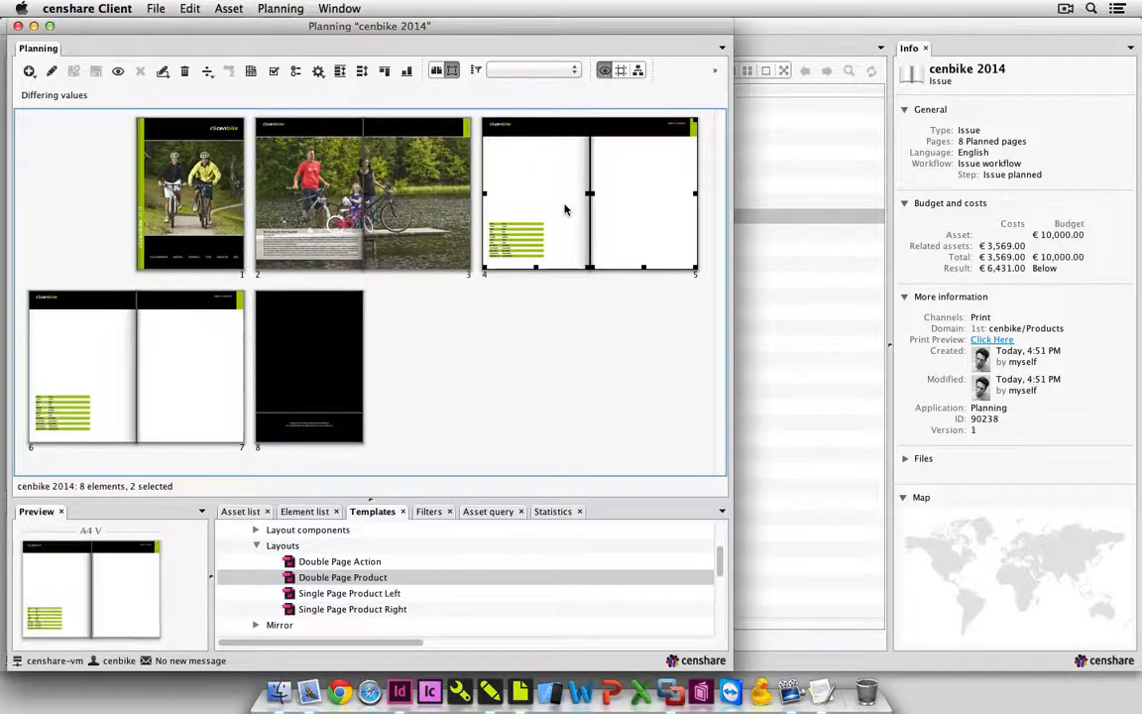
click(236, 12)
mouse_move(317, 244)
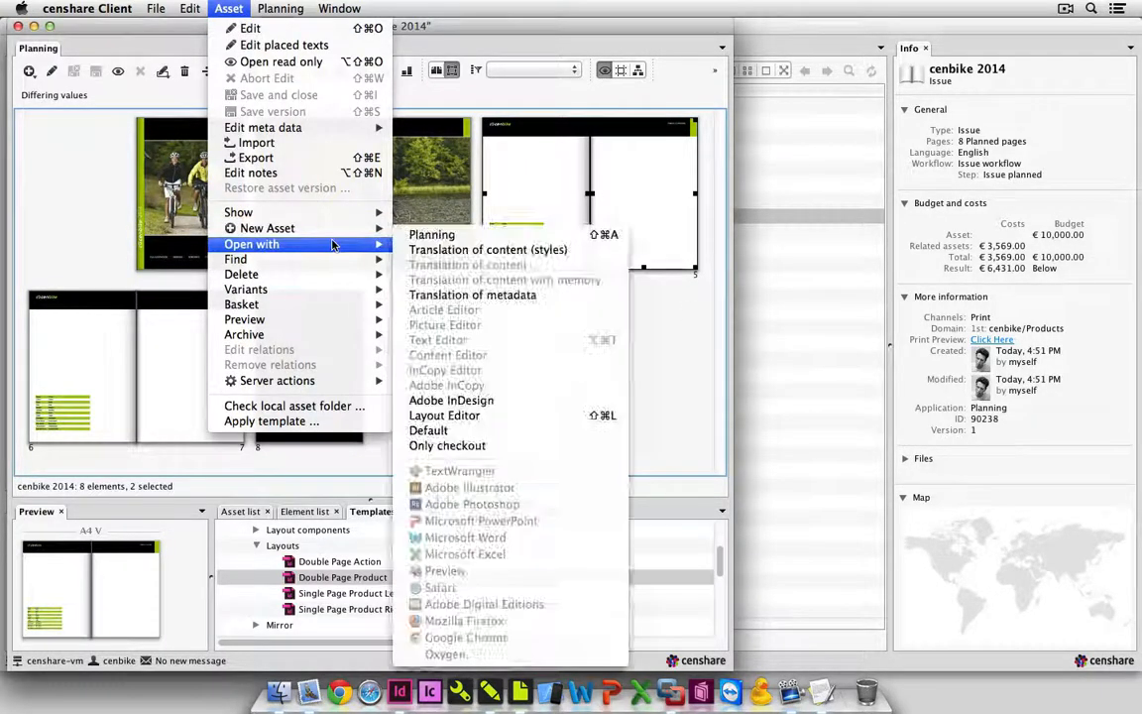
click(509, 418)
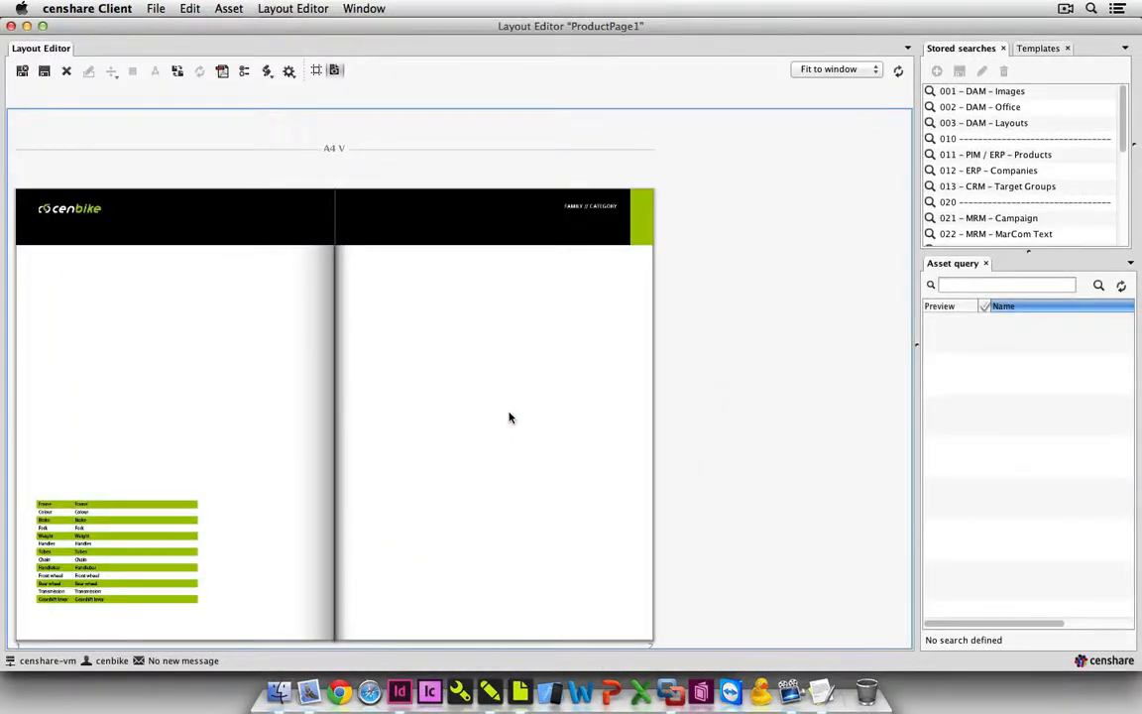
Run the 011 - PIM / ERP - Products stored search, place AA Sting HPC SL on the spread and update the layout.
click(983, 155)
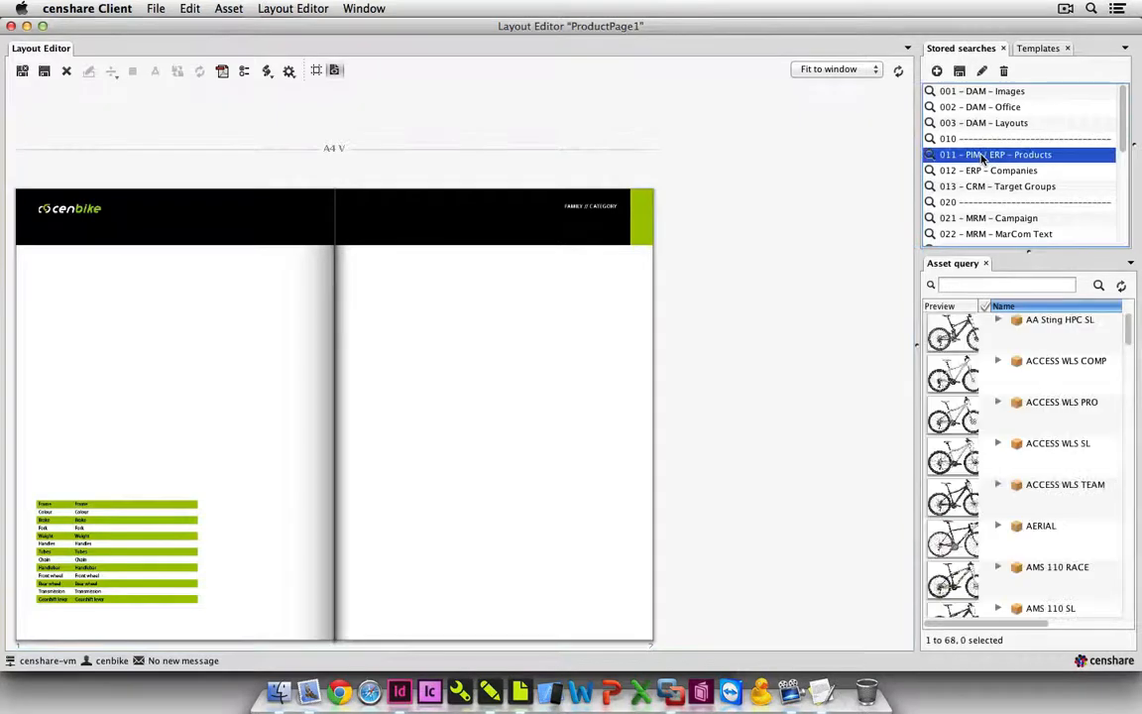
click(973, 331)
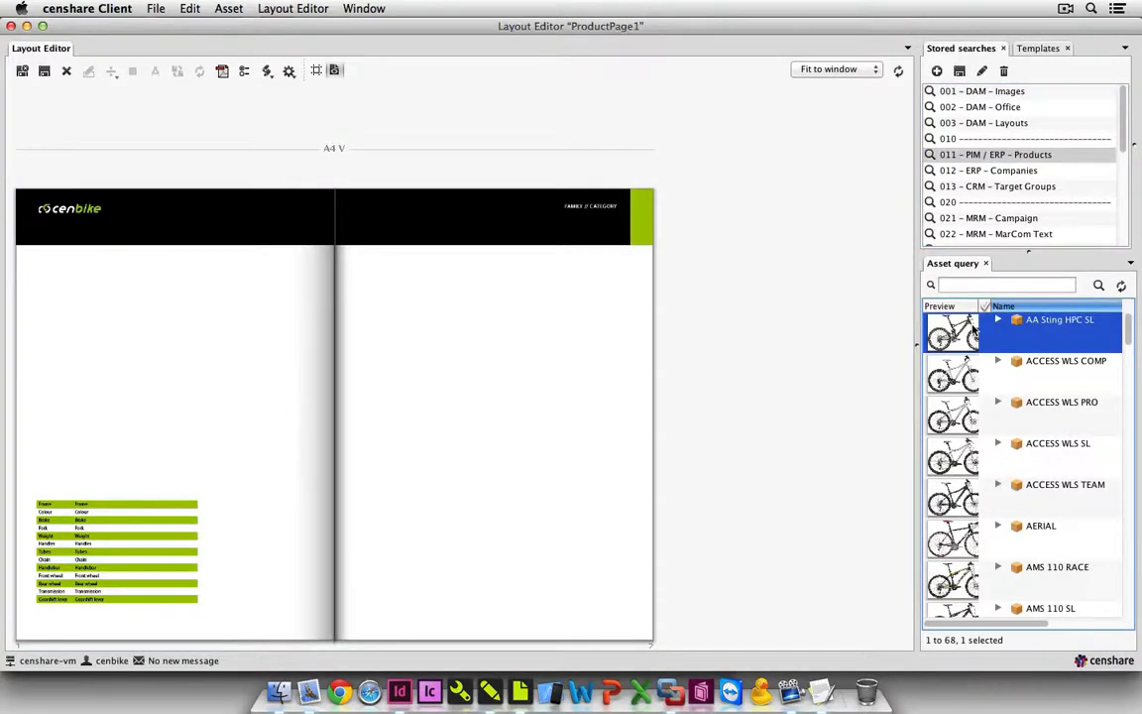
drag(974, 331, 205, 321)
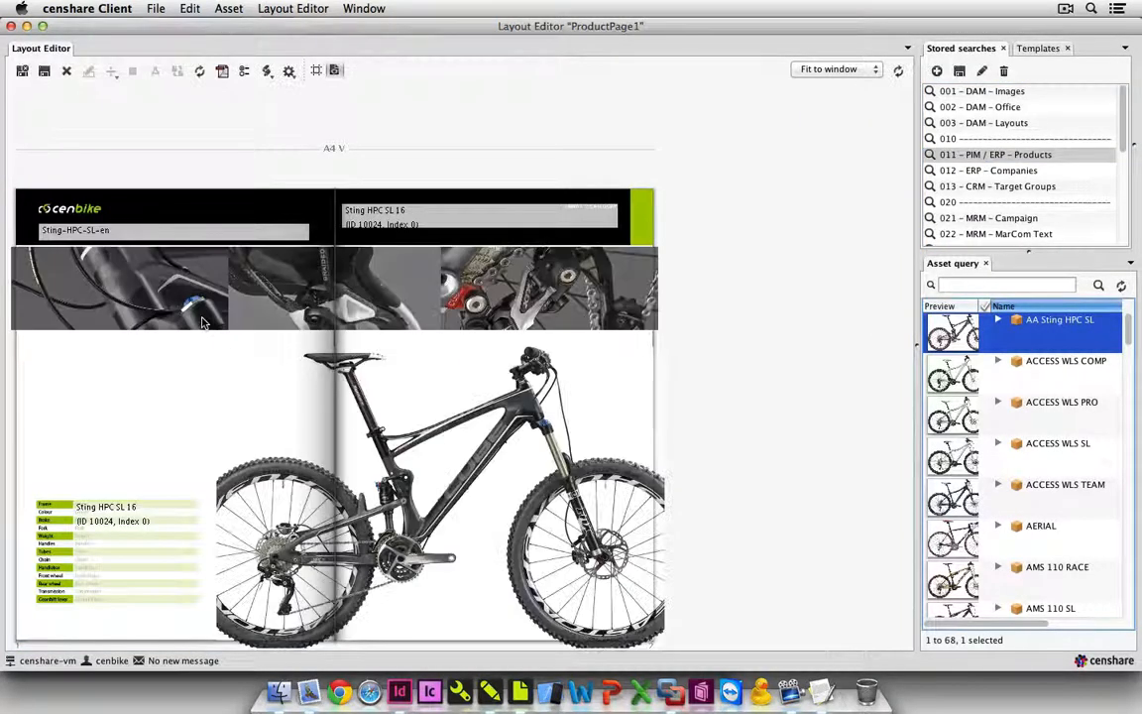
click(749, 349)
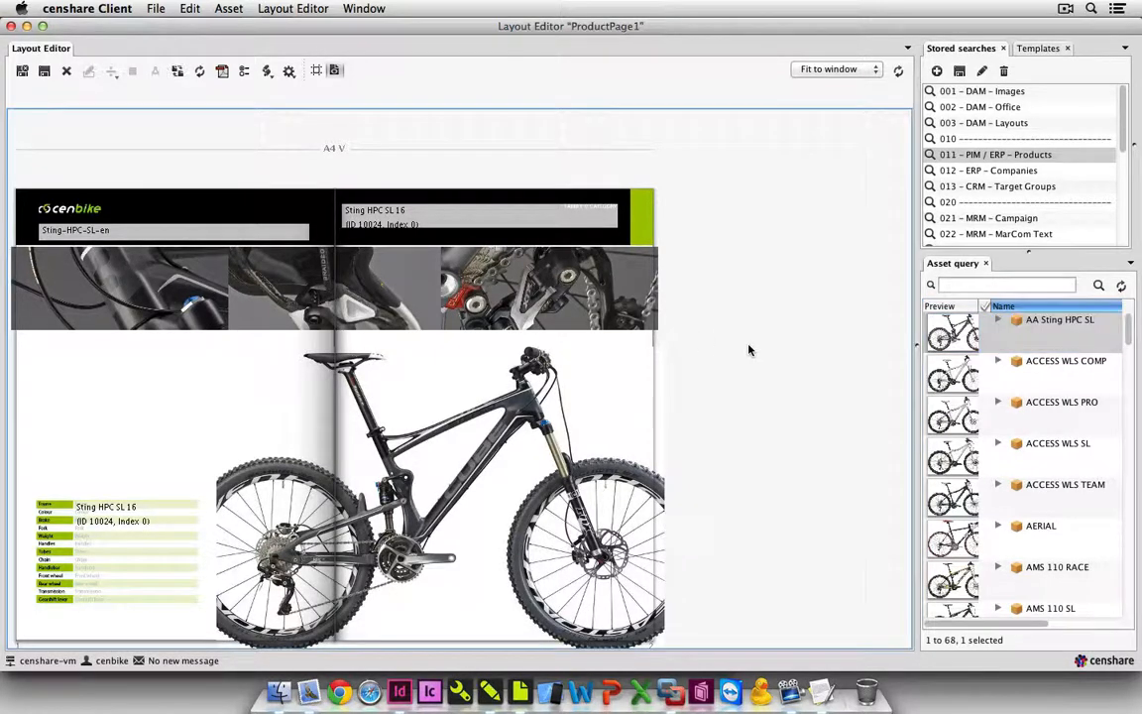
click(198, 73)
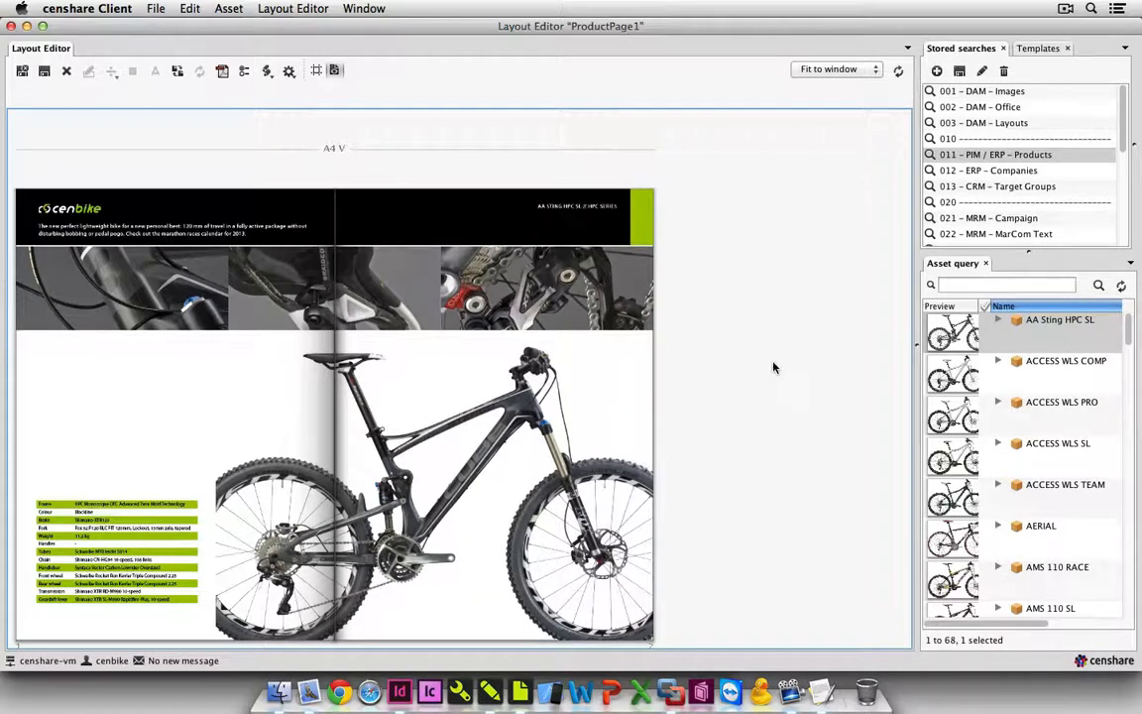
Swap the product on the spread for ACCESS WLS PRO, AERIAL, AMS 110 SL and LTD CLS COMP in turn.
click(971, 424)
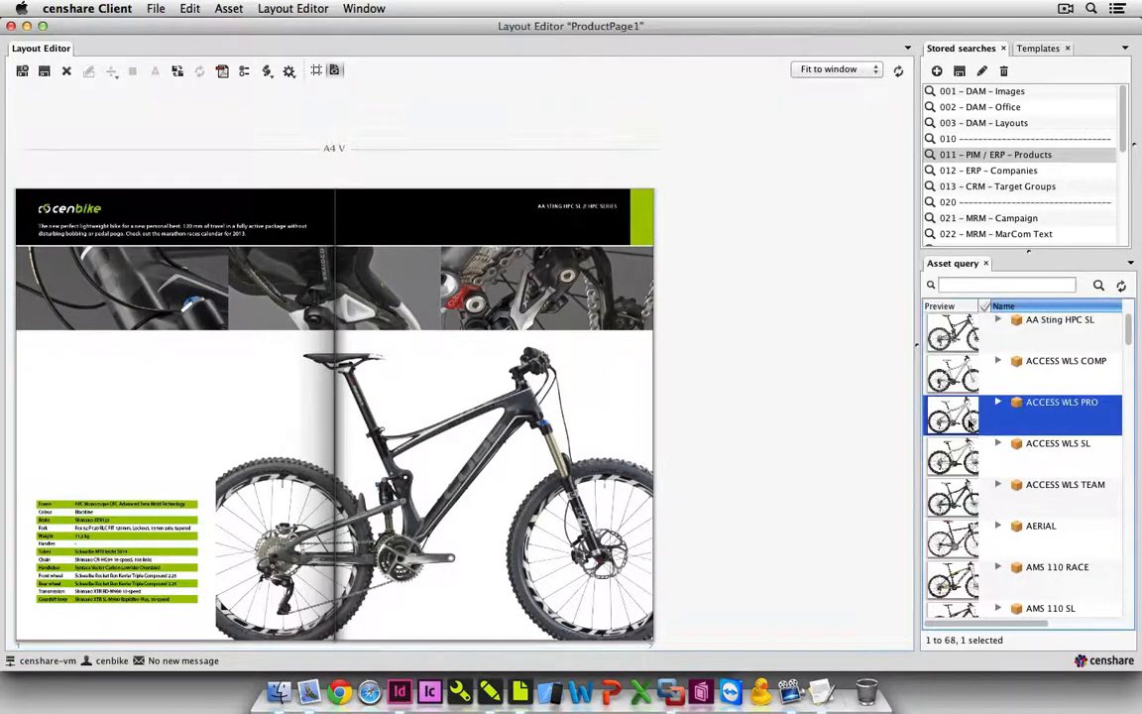
drag(970, 424, 553, 429)
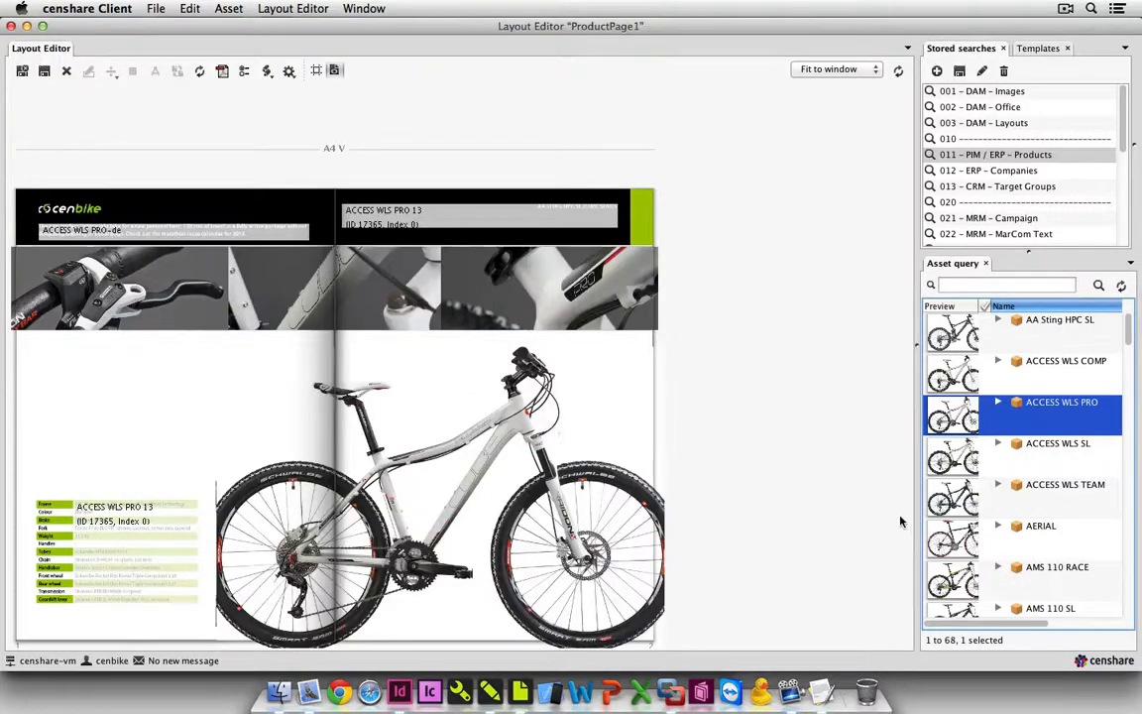
drag(940, 535, 505, 530)
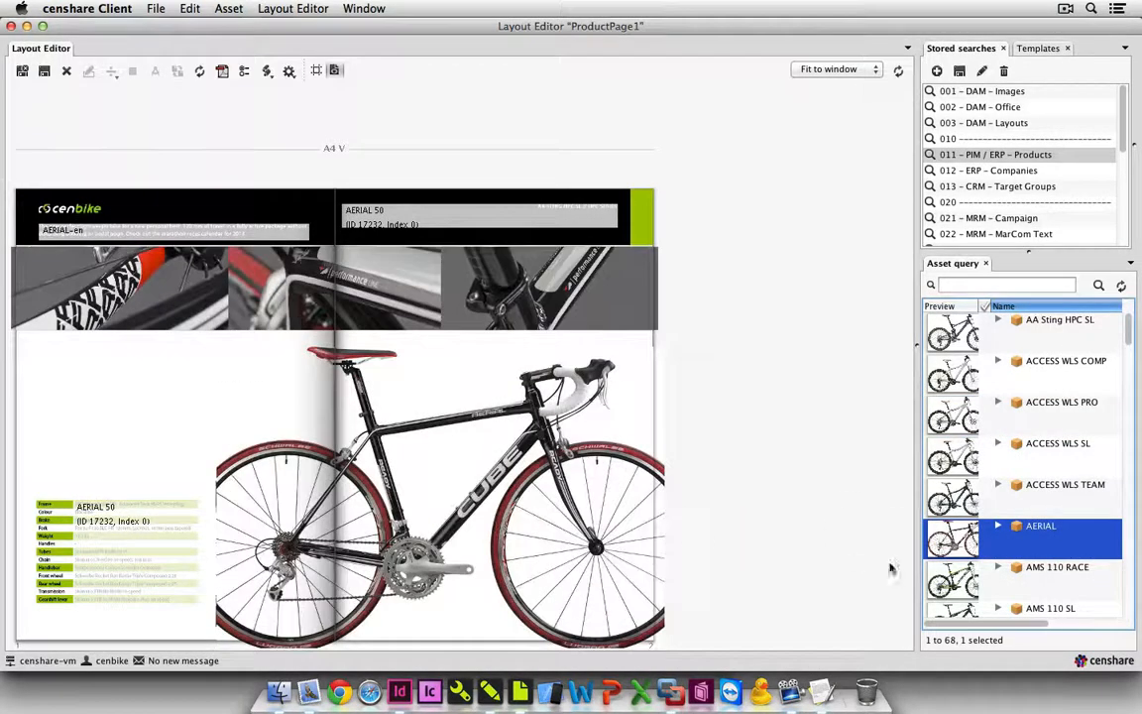
drag(952, 607, 446, 466)
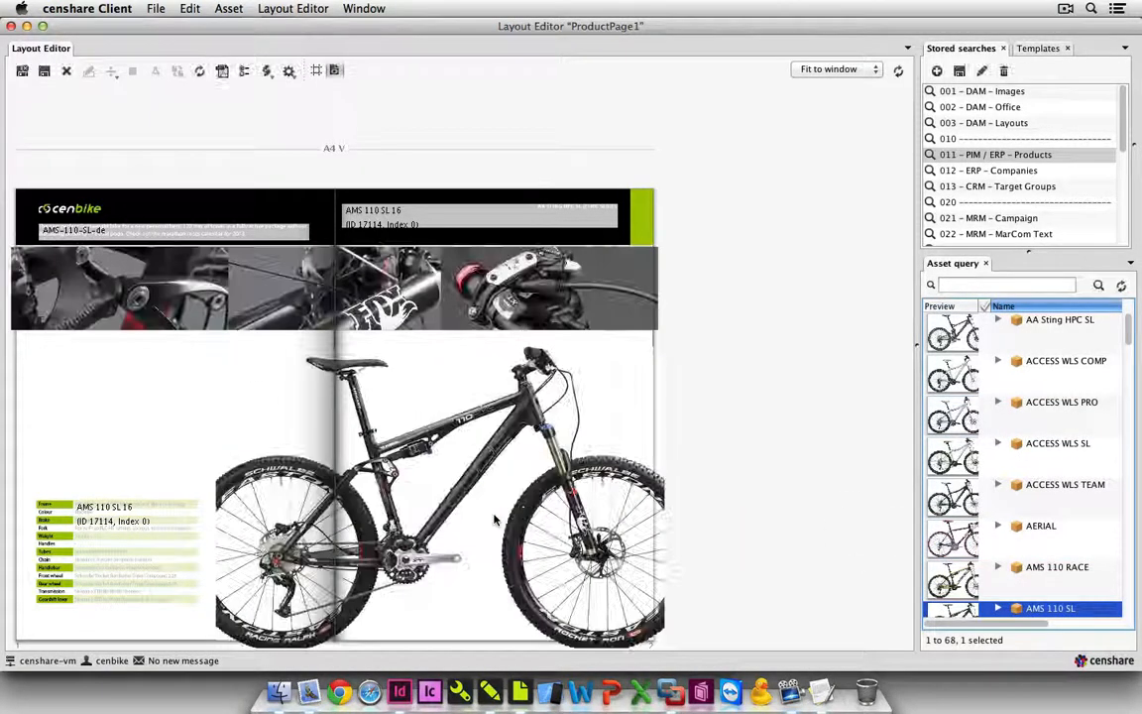
scroll(1028, 501, down, 10)
drag(992, 536, 577, 508)
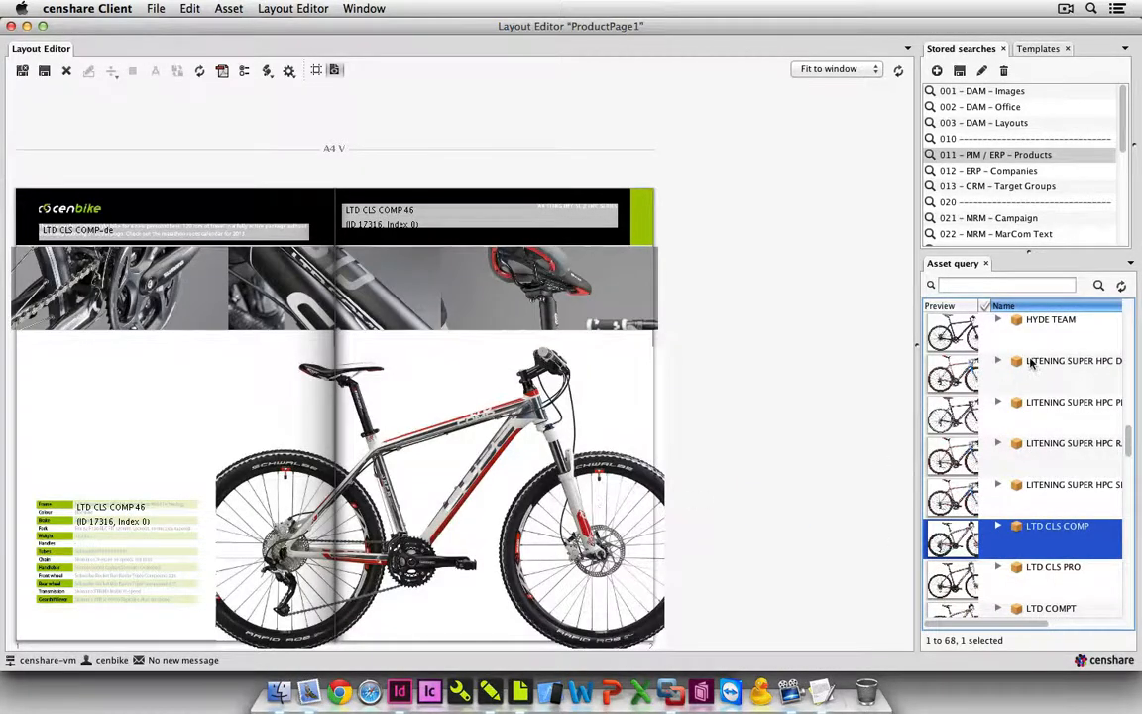
Place AA Sting HPC SL back on the spread in place of LTD CLS COMP.
scroll(1031, 372, up, 10)
click(960, 347)
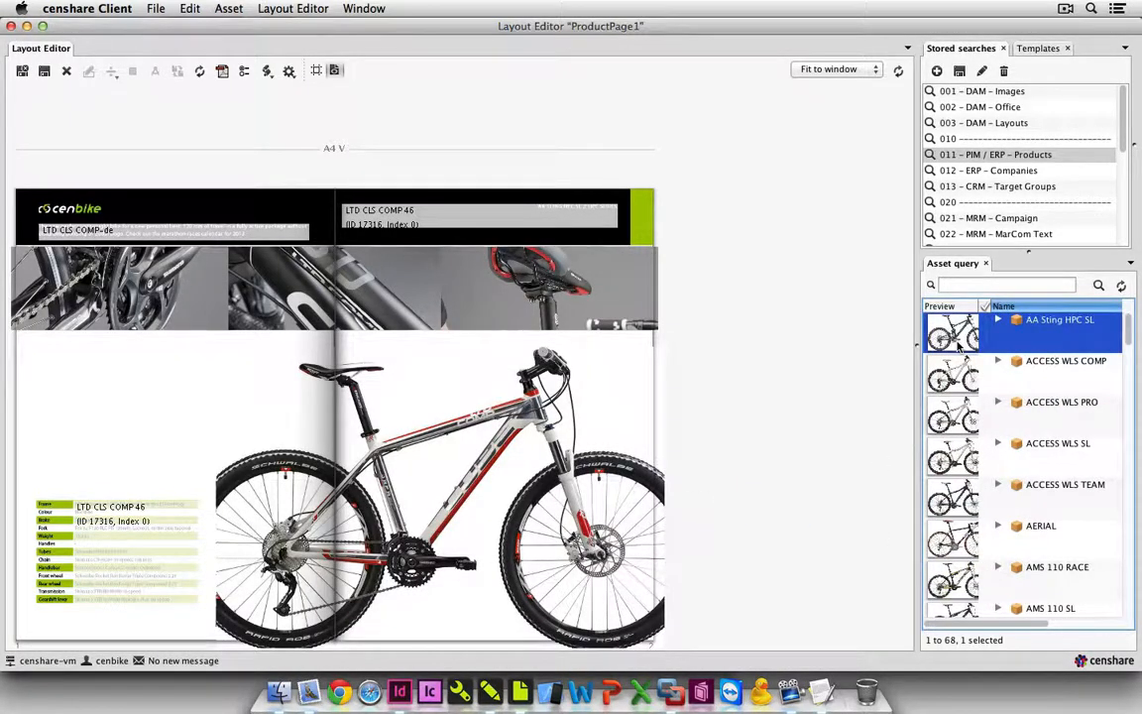
drag(960, 345, 513, 319)
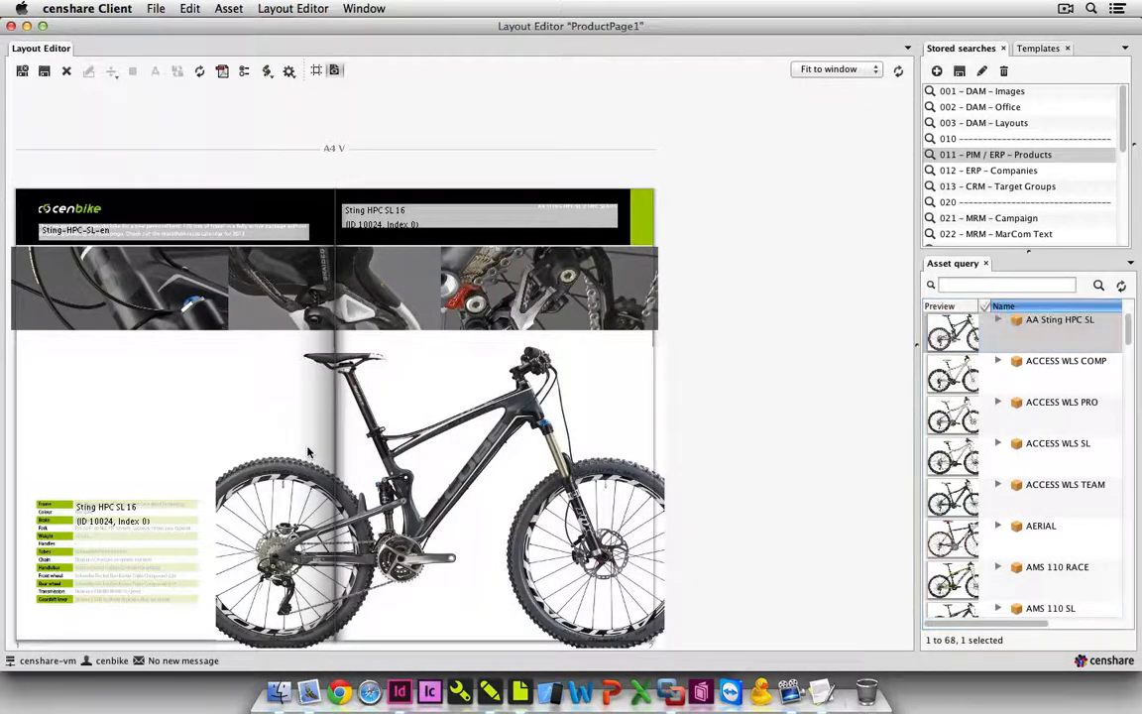
Edit the picture section of the large bike image so the whole bike fits its box, and update the layout.
click(307, 451)
right_click(307, 451)
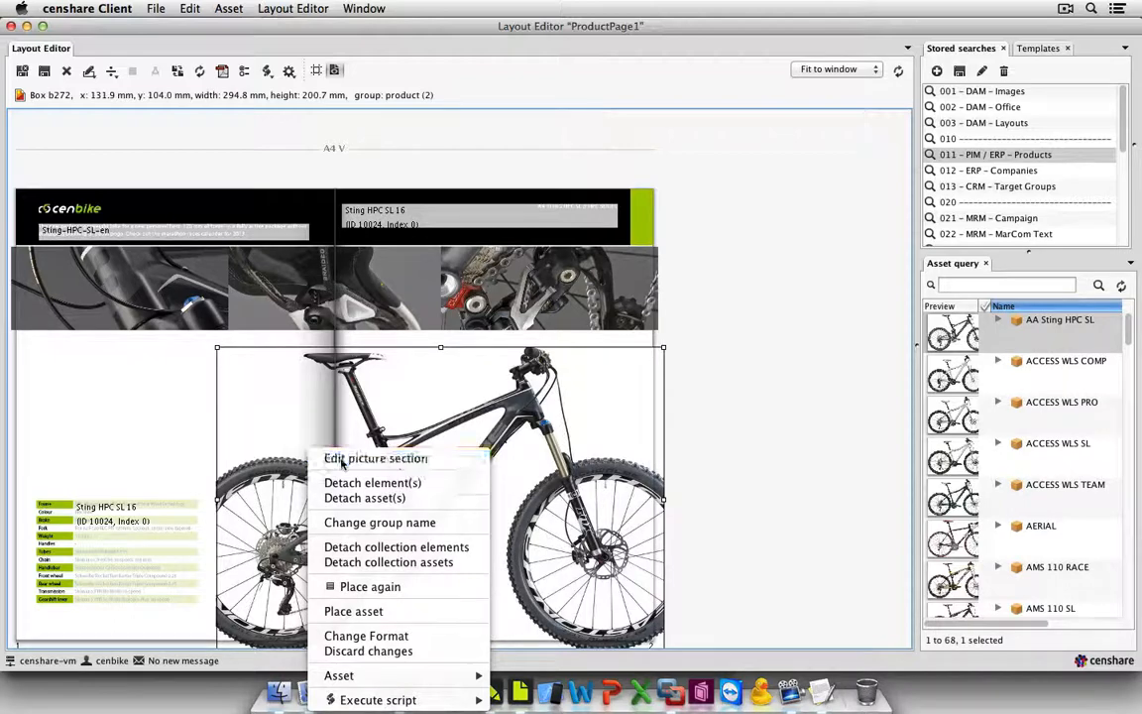
click(342, 458)
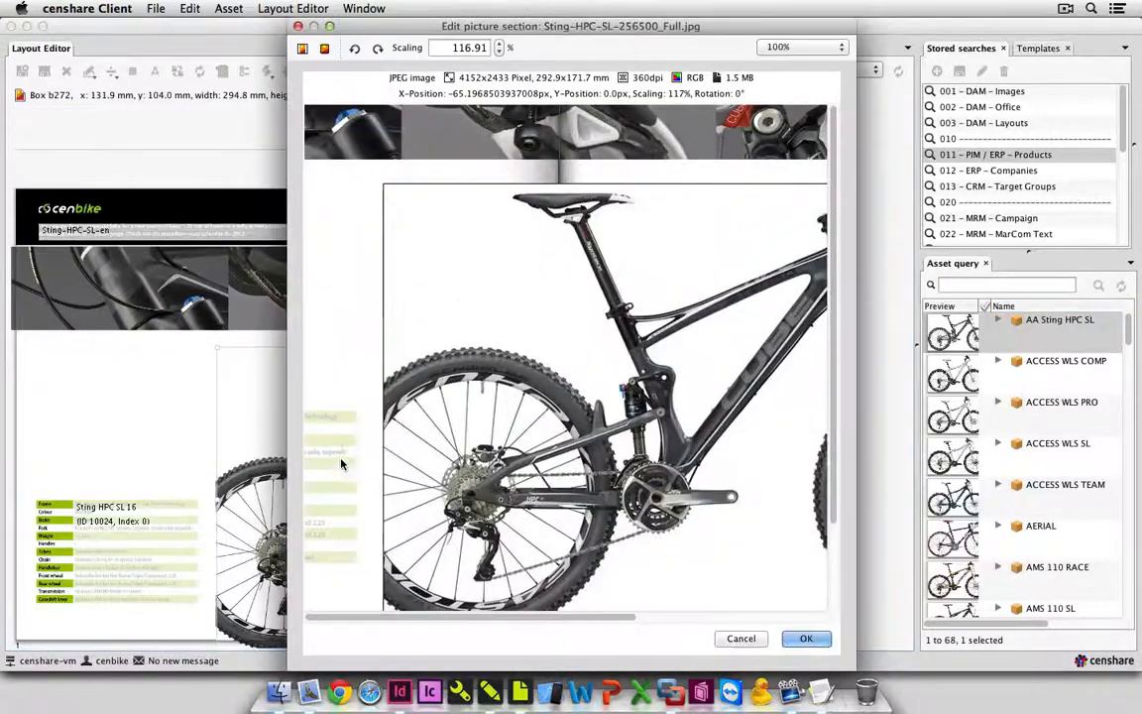
click(302, 48)
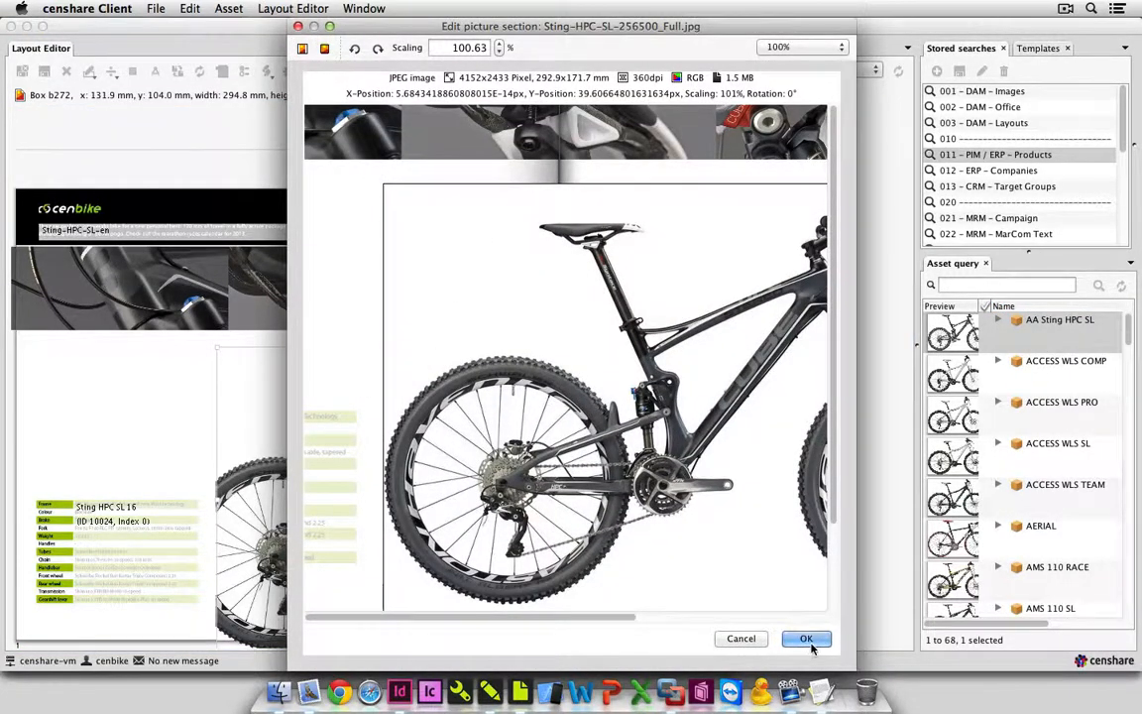
key(Return)
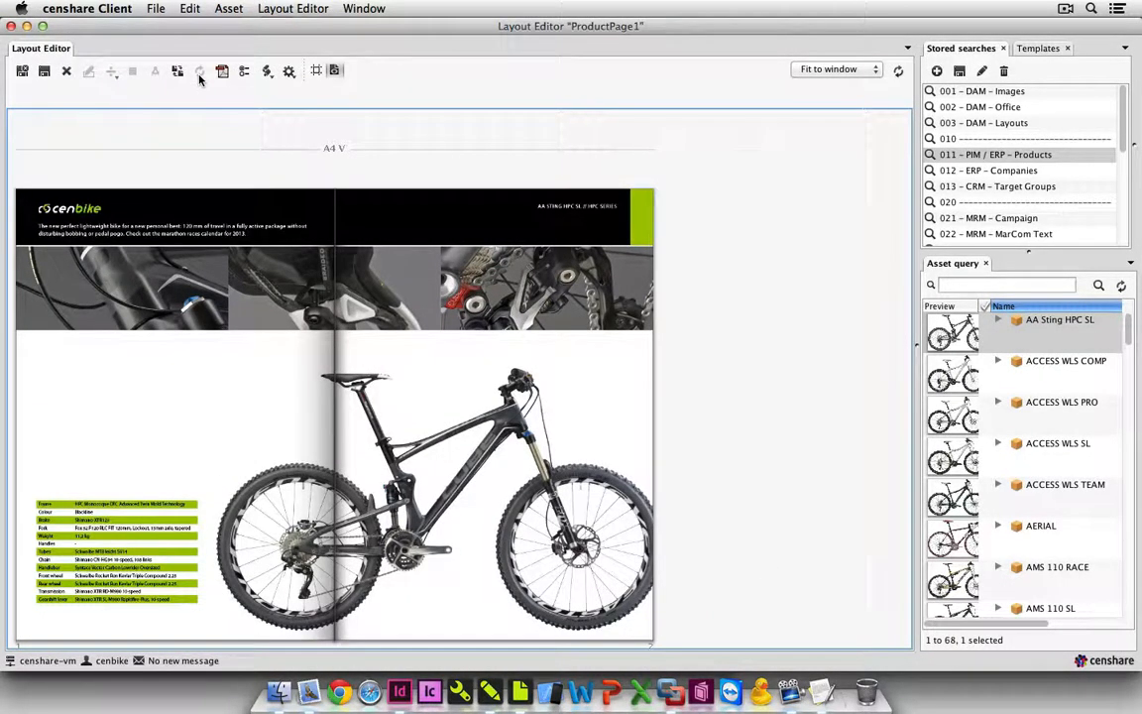
Check the updated spread at 150% zoom, and save and close the ProductPage1 layout.
click(836, 69)
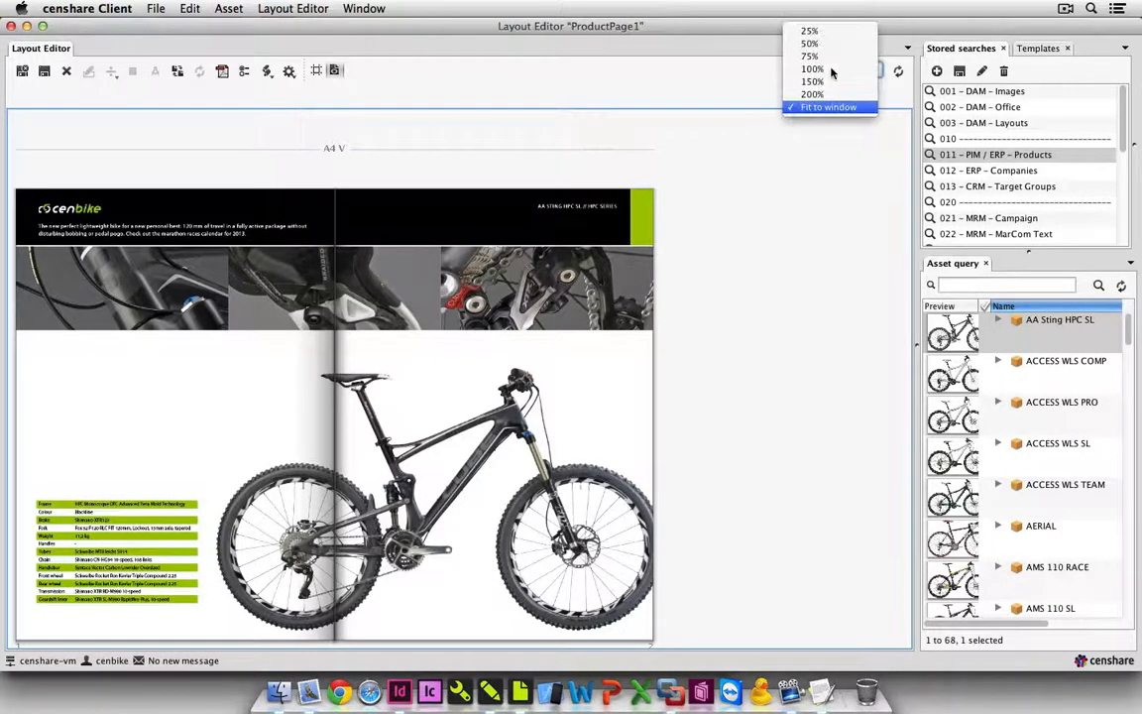
click(833, 82)
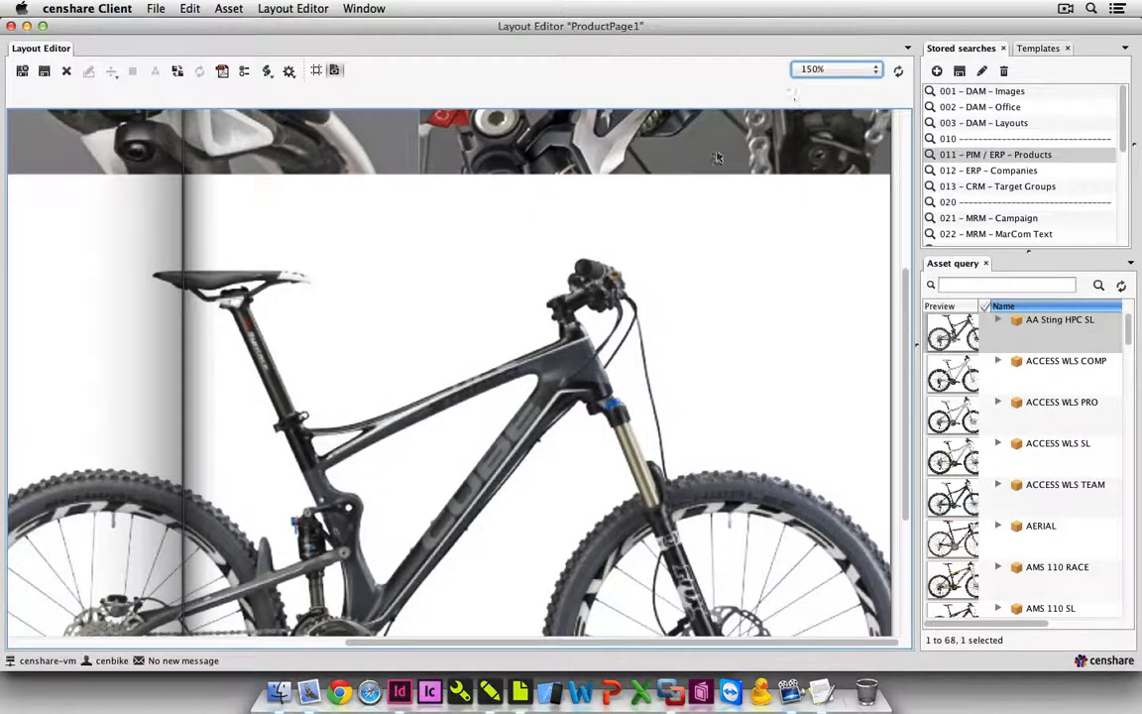
scroll(593, 272, up, 10)
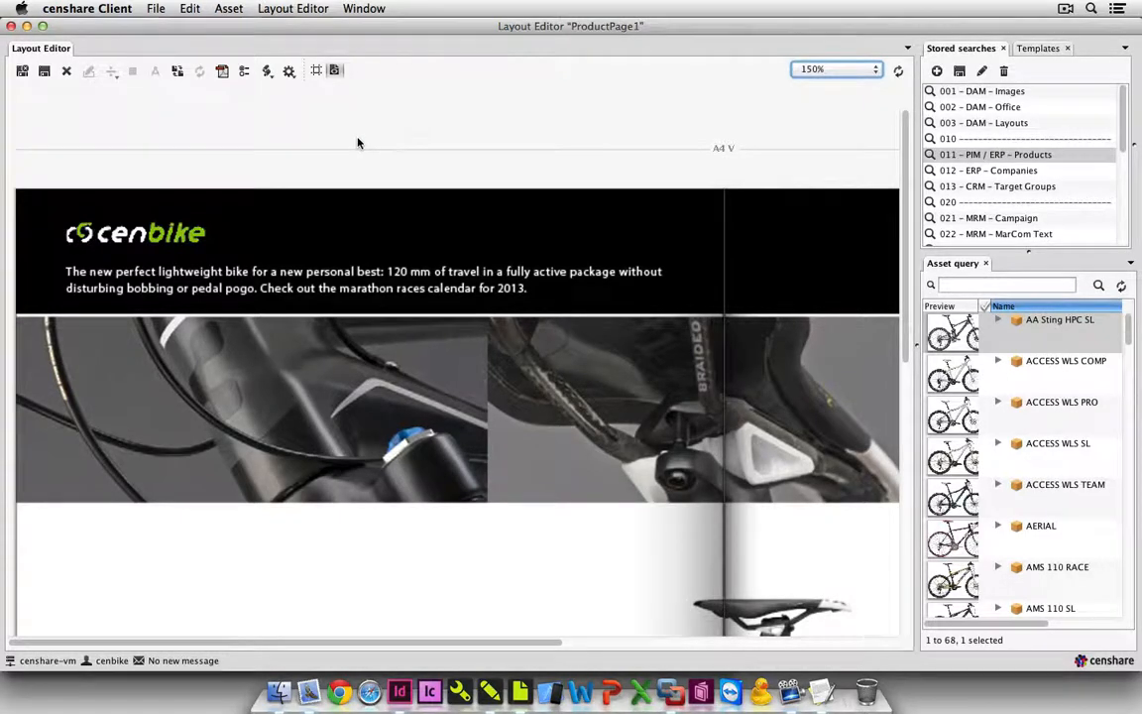
click(873, 69)
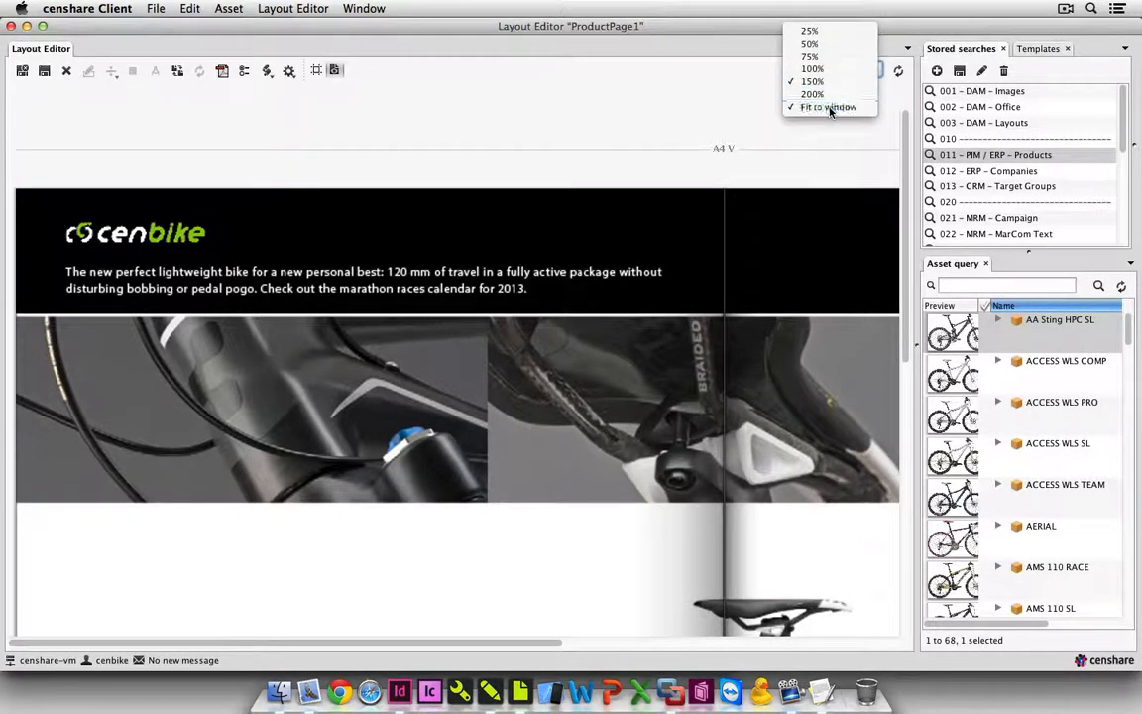
click(828, 106)
click(21, 71)
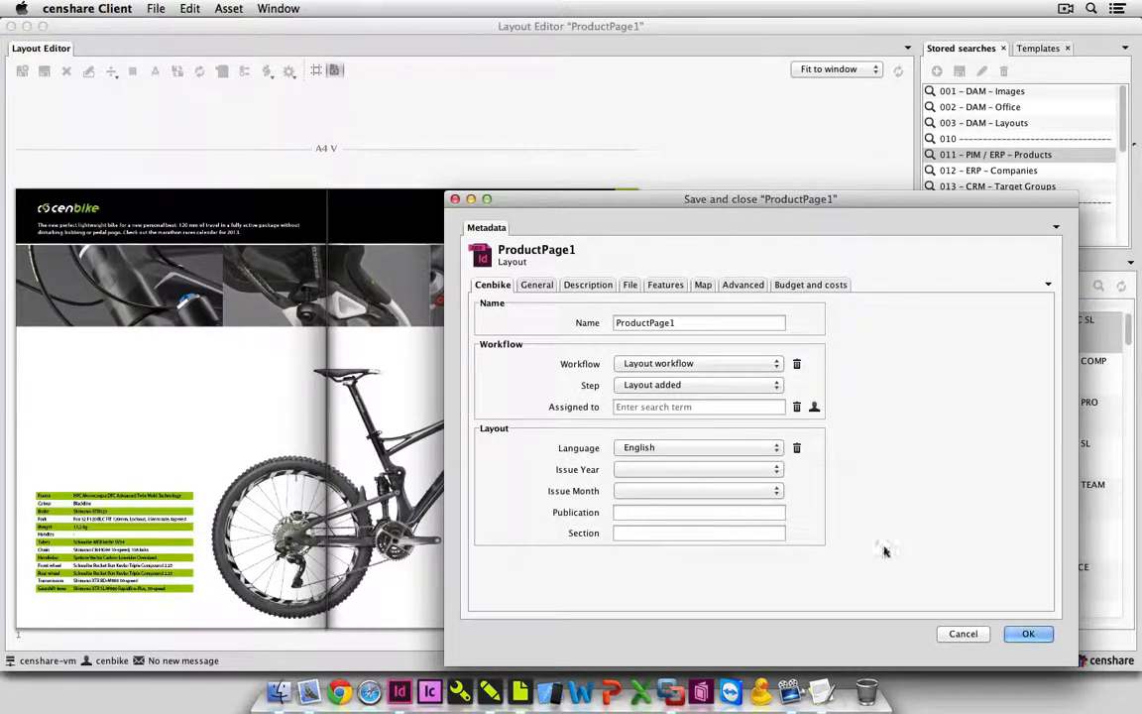
click(1024, 631)
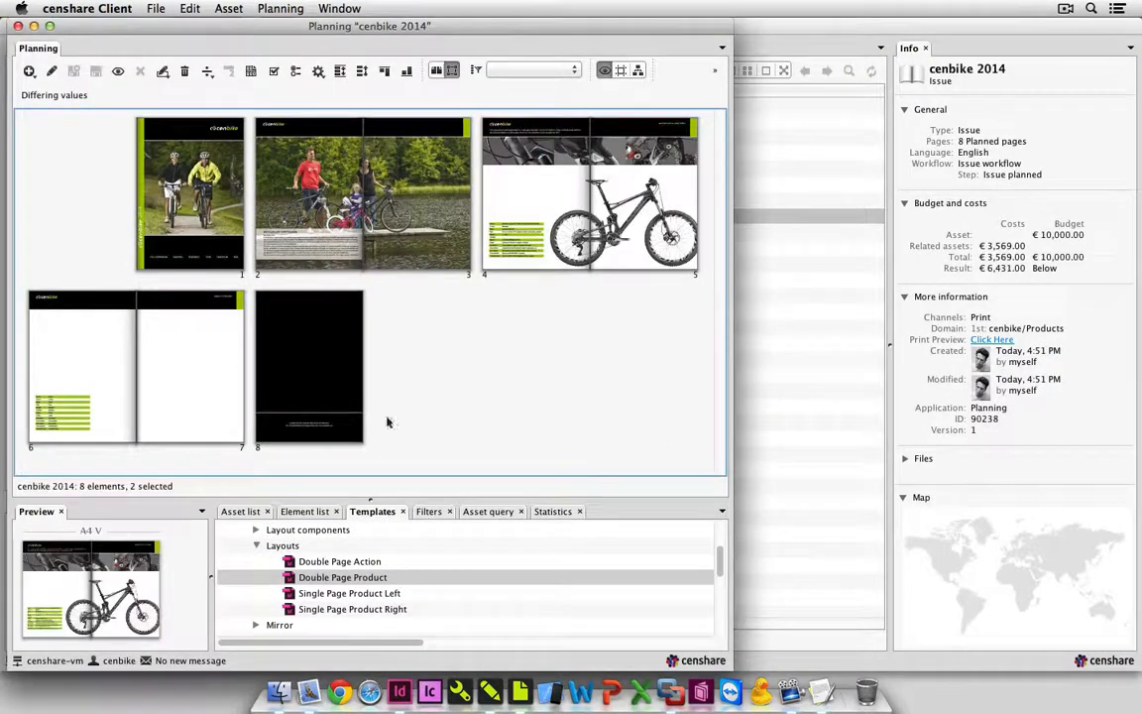
Open the empty double-page product layout on pages 6 and 7 in the Layout Editor.
click(109, 375)
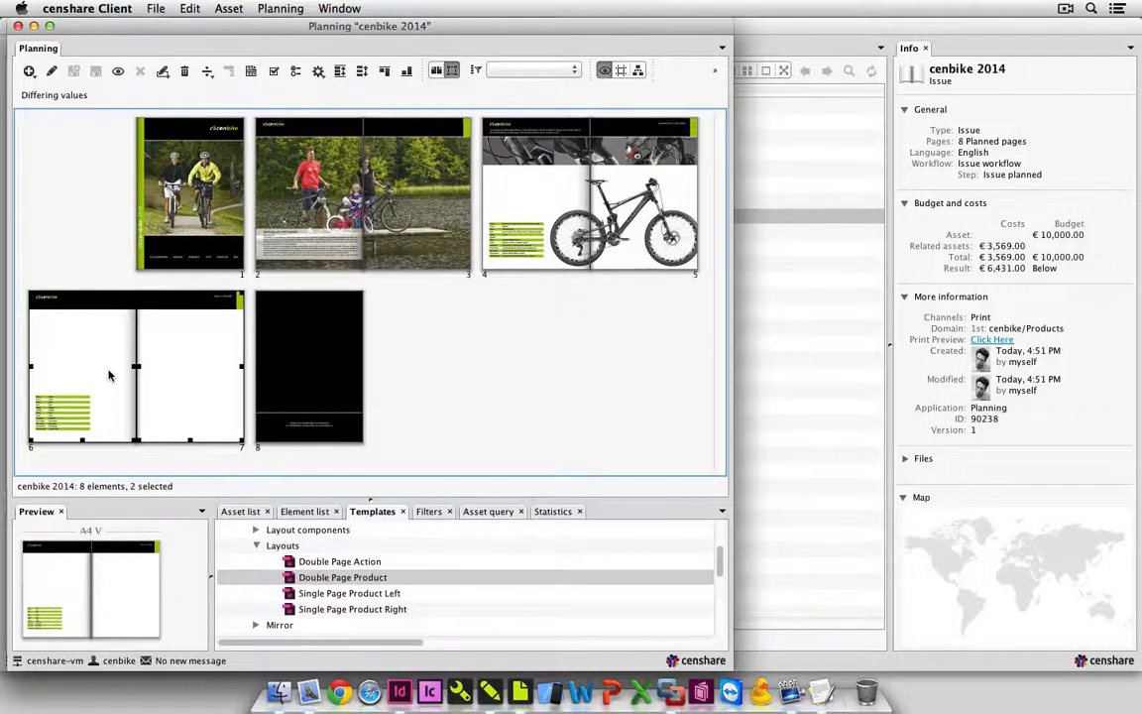
click(220, 8)
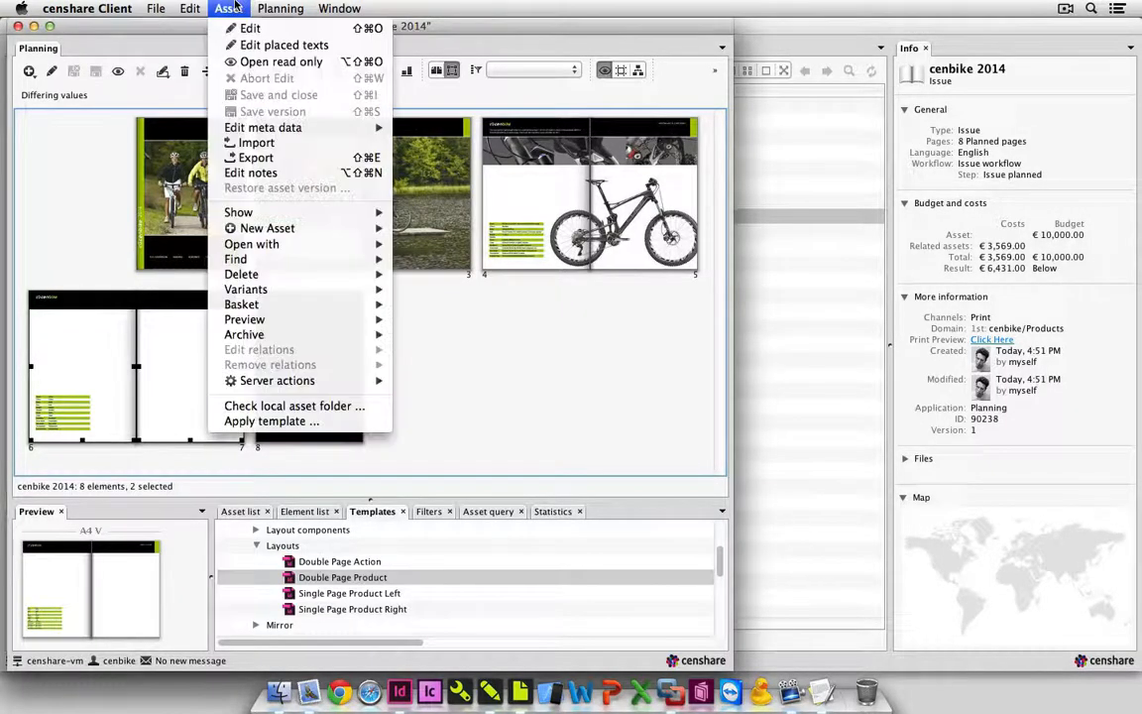
mouse_move(292, 236)
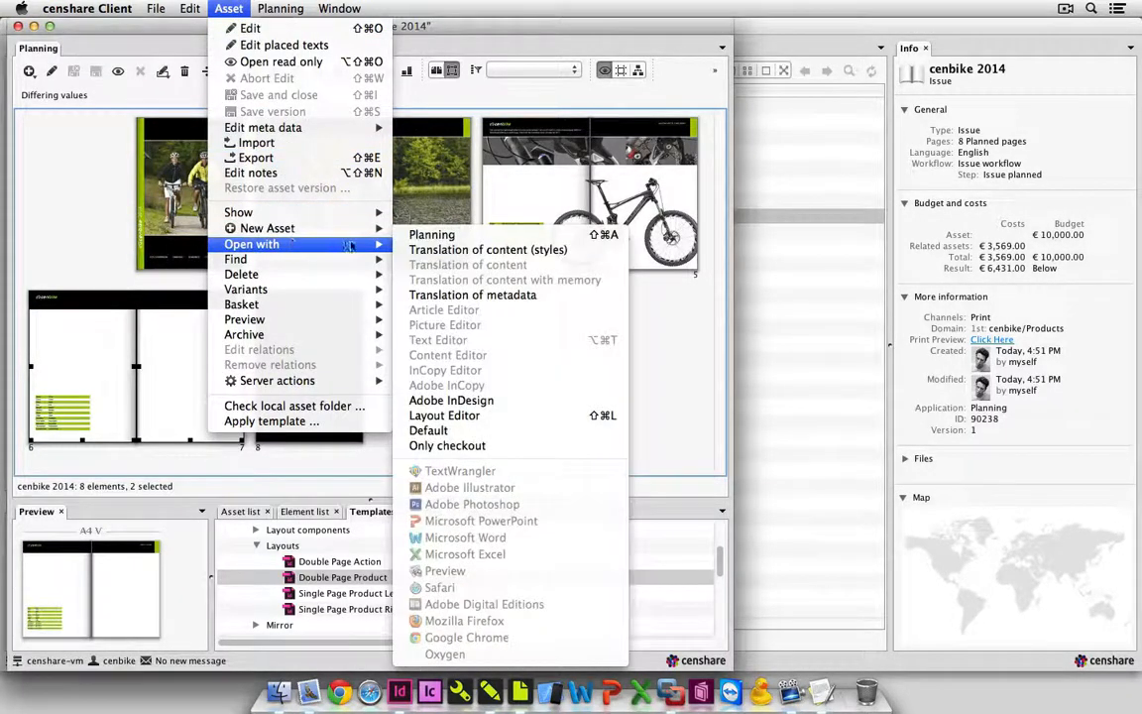
click(506, 416)
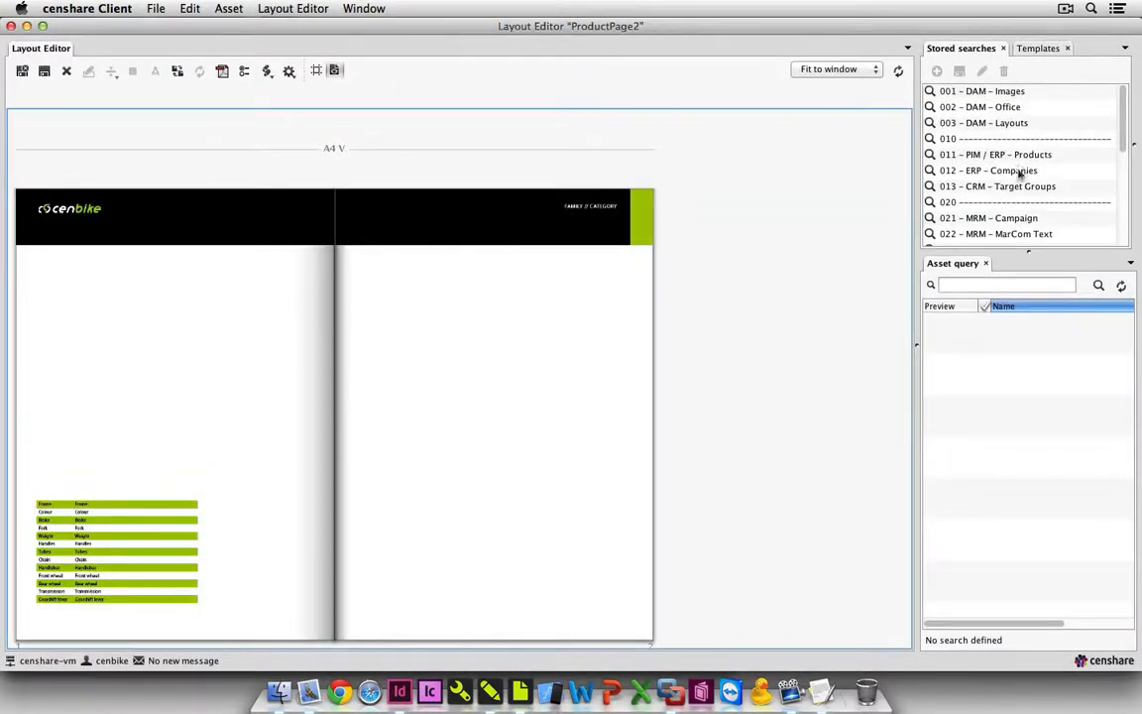
Run the 011 - PIM / ERP - Products stored search and place TEAM KID 260 on the spread.
click(1016, 159)
scroll(1011, 436, down, 15)
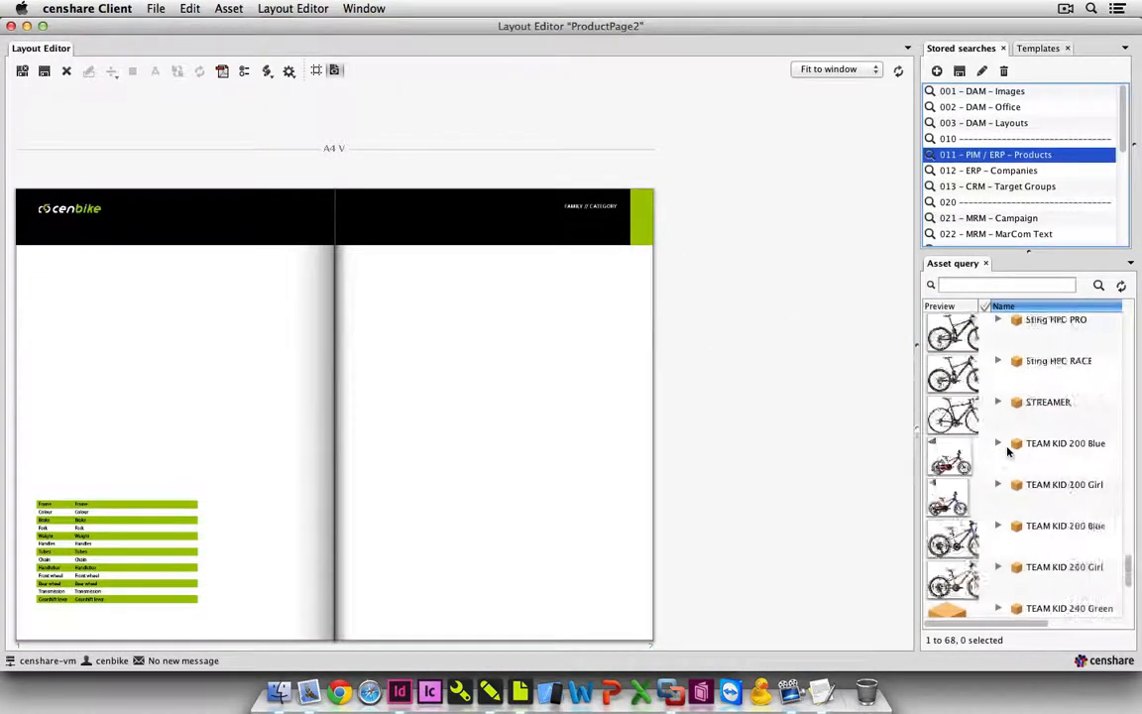
click(1046, 474)
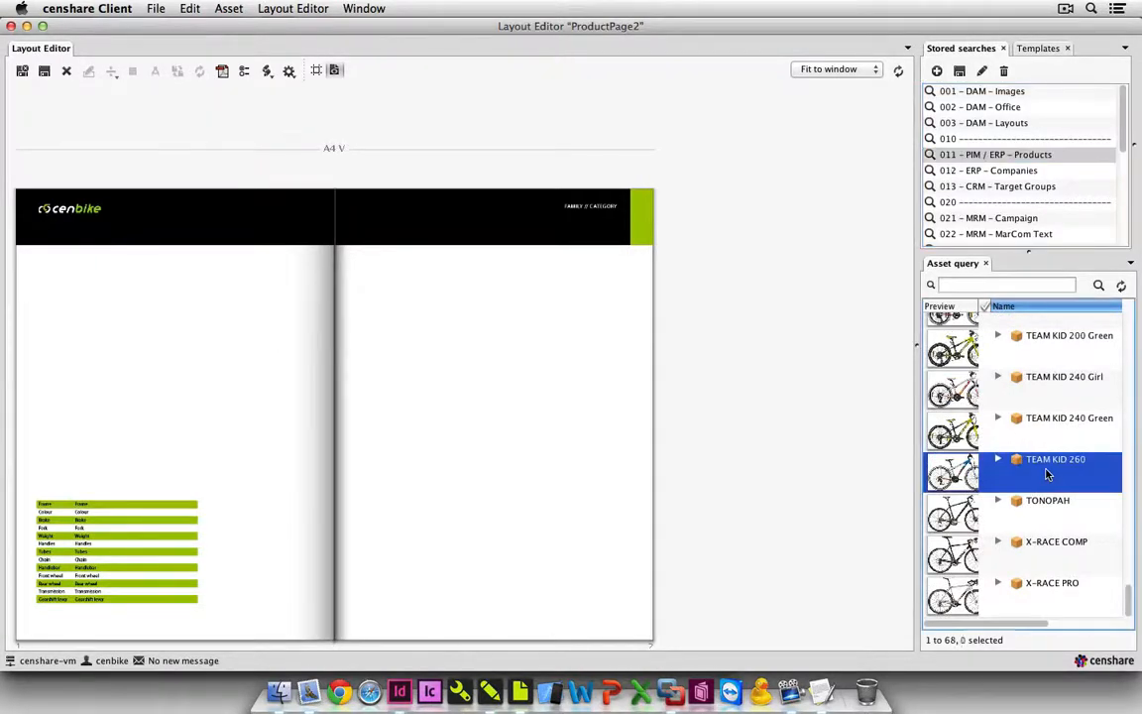
drag(1045, 473, 545, 438)
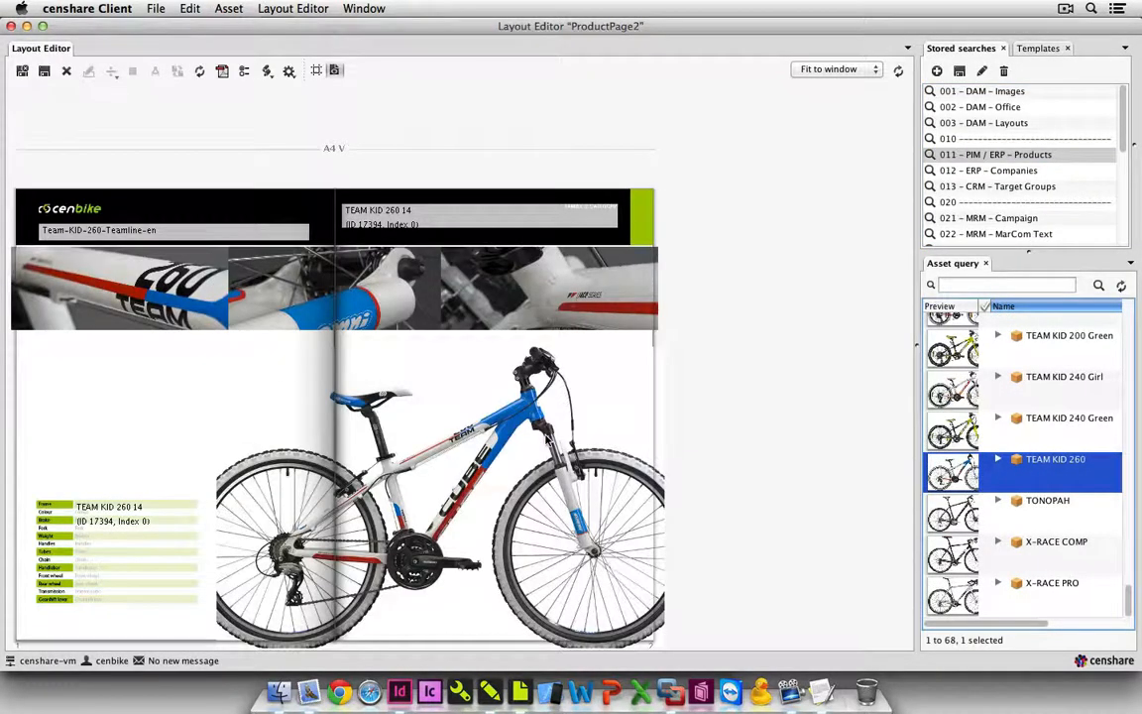
Scale the large TEAM KID 260 bike picture to fit completely inside its box, and update the layout.
click(547, 437)
right_click(546, 437)
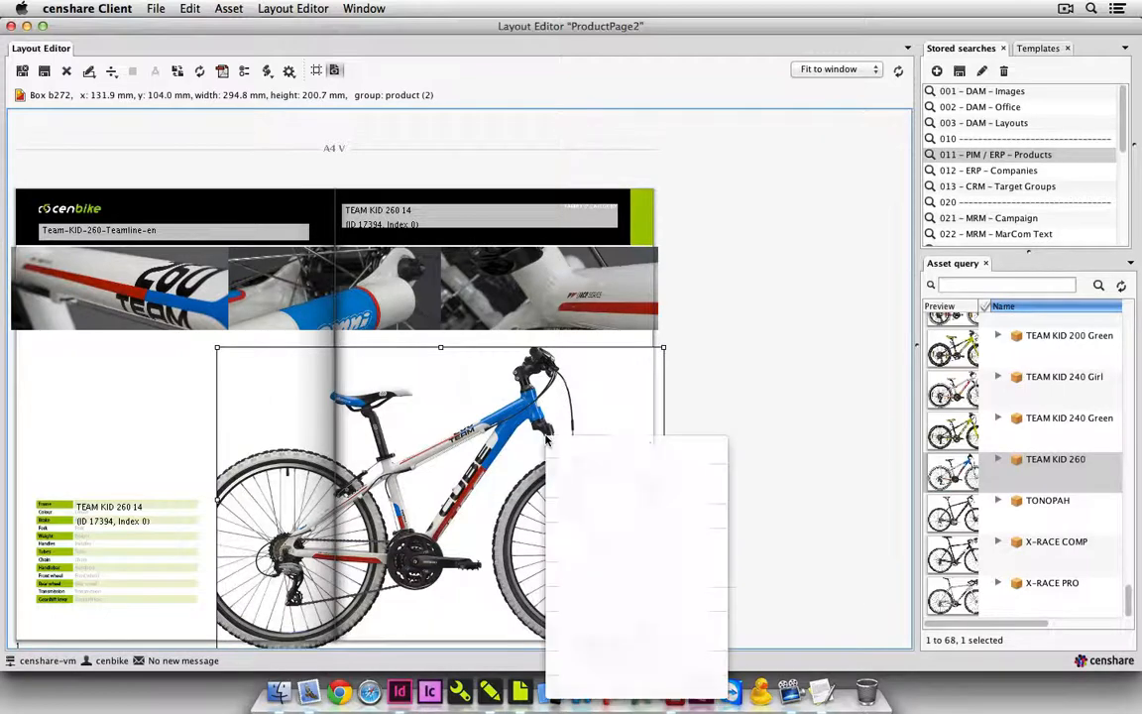
click(575, 445)
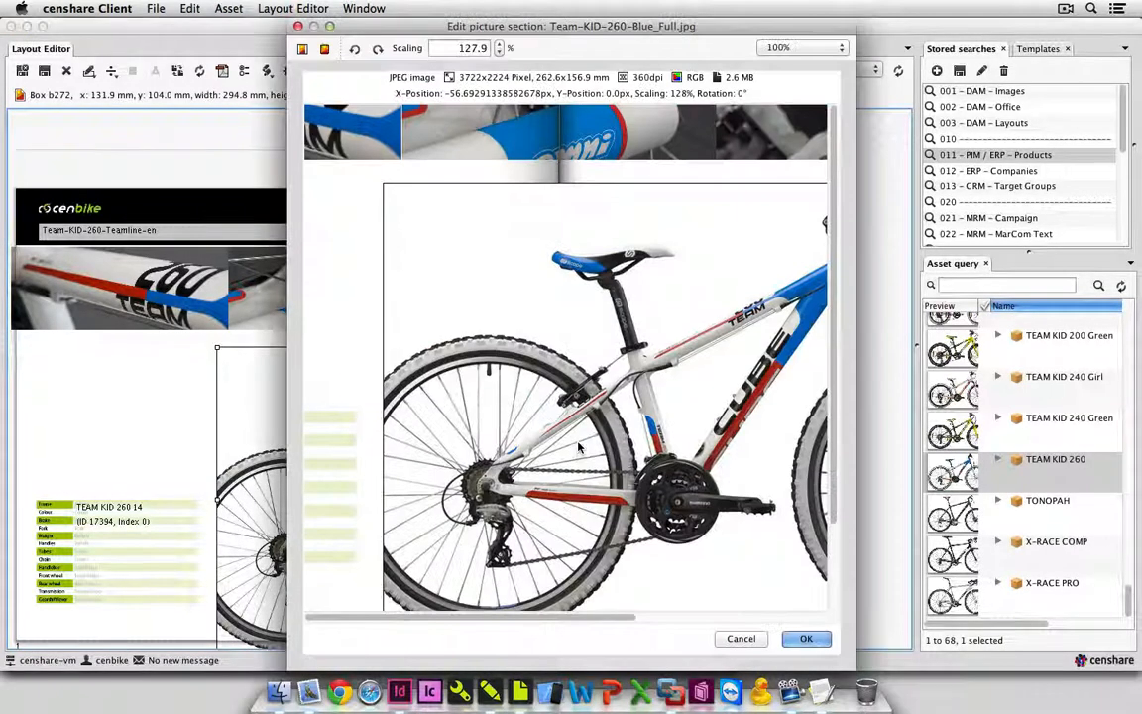
click(304, 49)
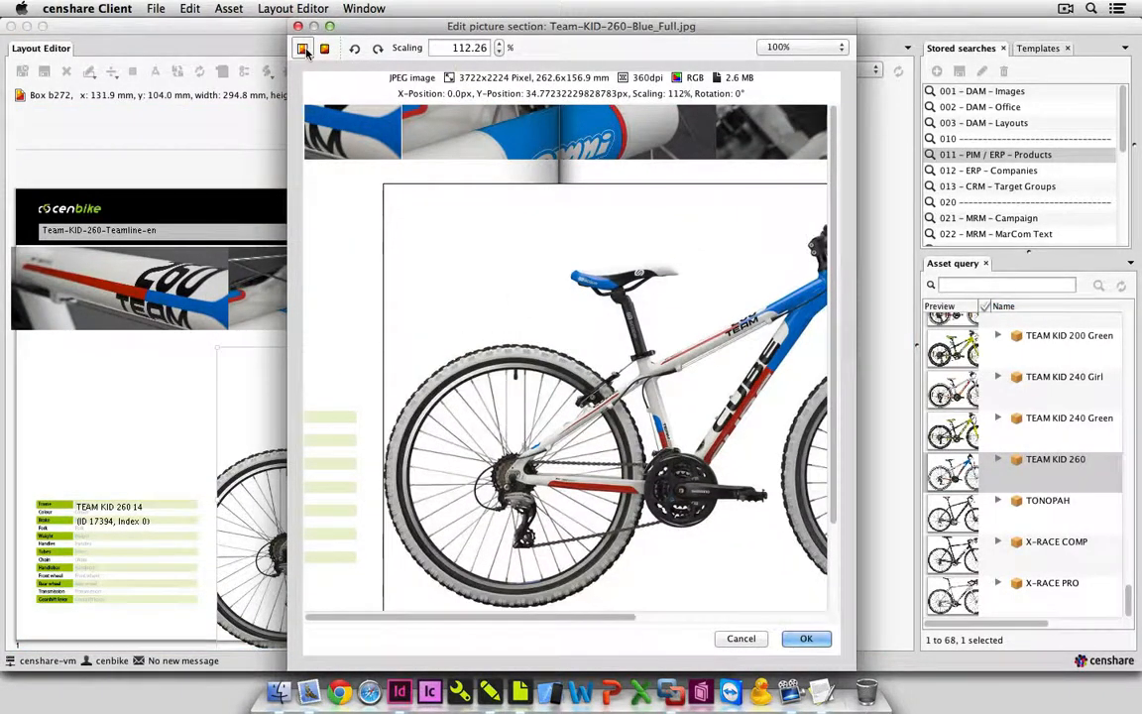
click(808, 641)
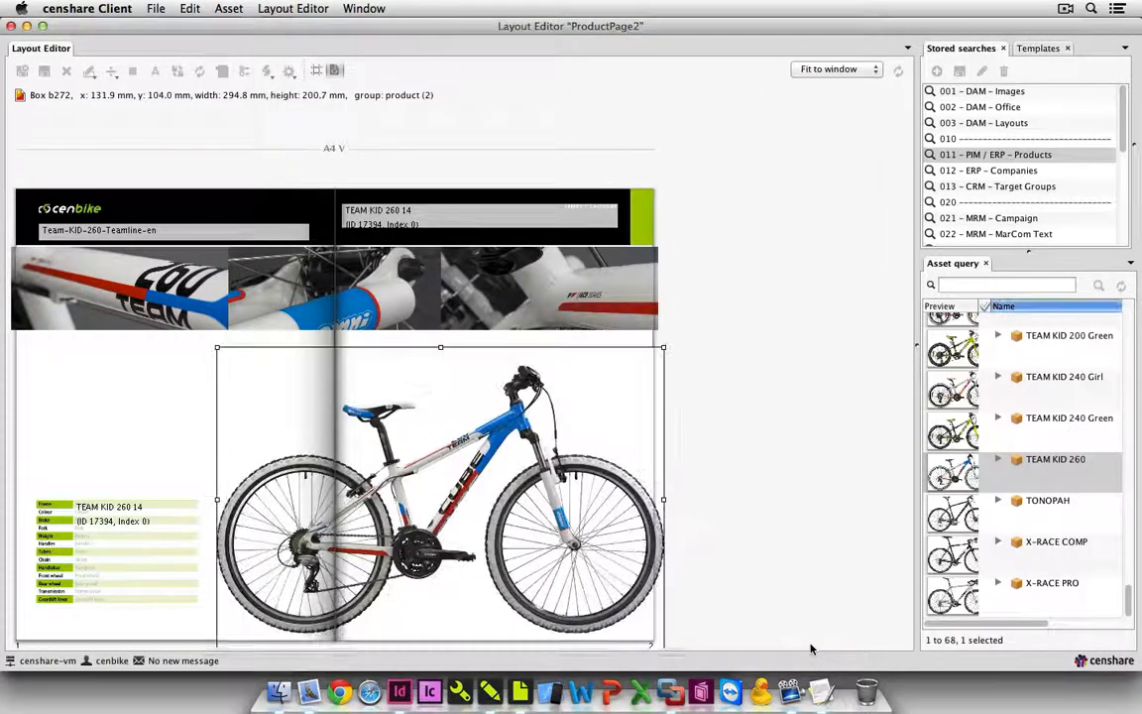
click(204, 76)
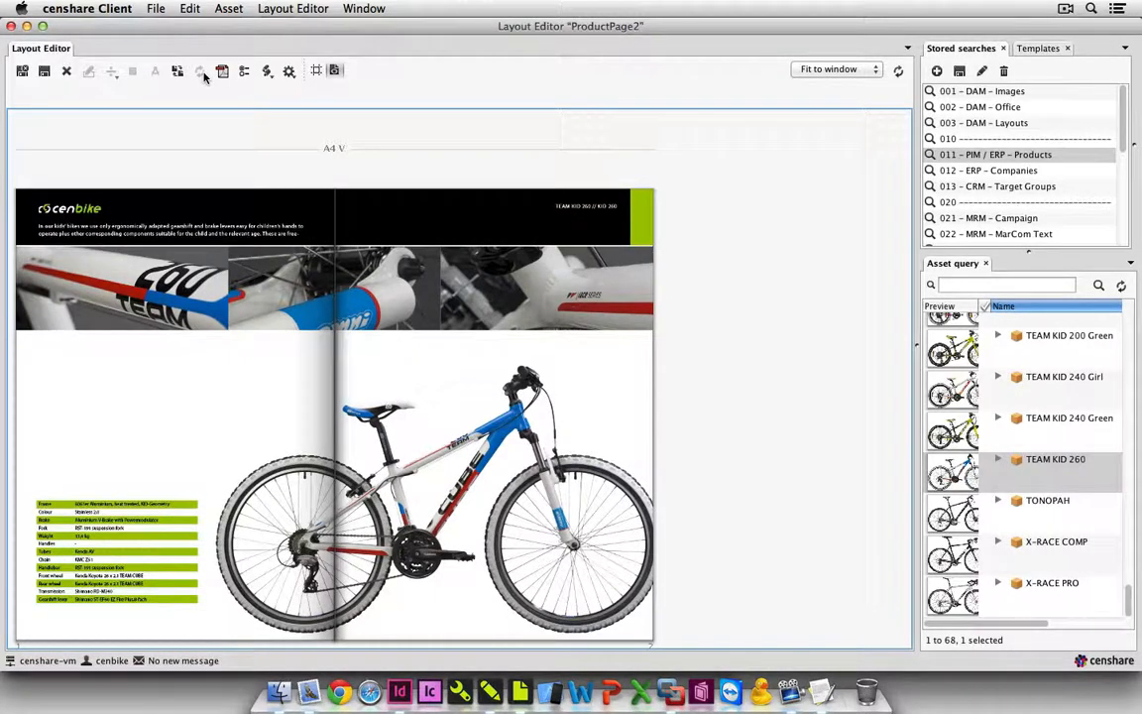
Save and close the ProductPage2 layout despite the overset text, and close the cenbike 2014 planning window.
click(22, 71)
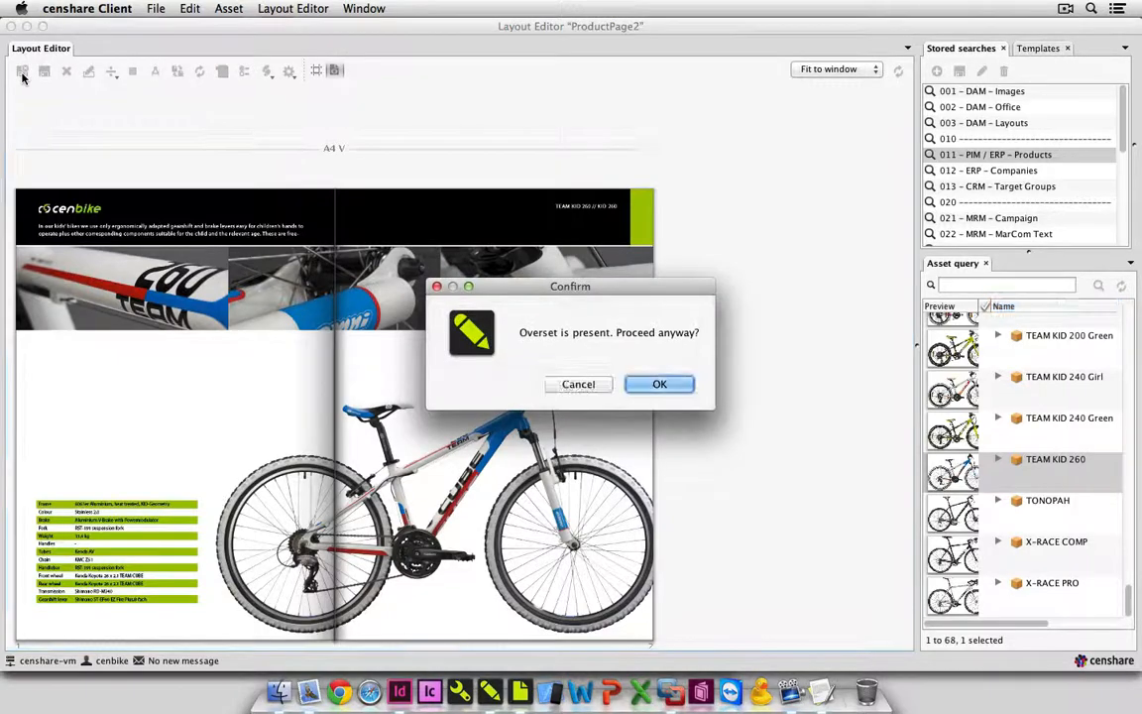
click(652, 385)
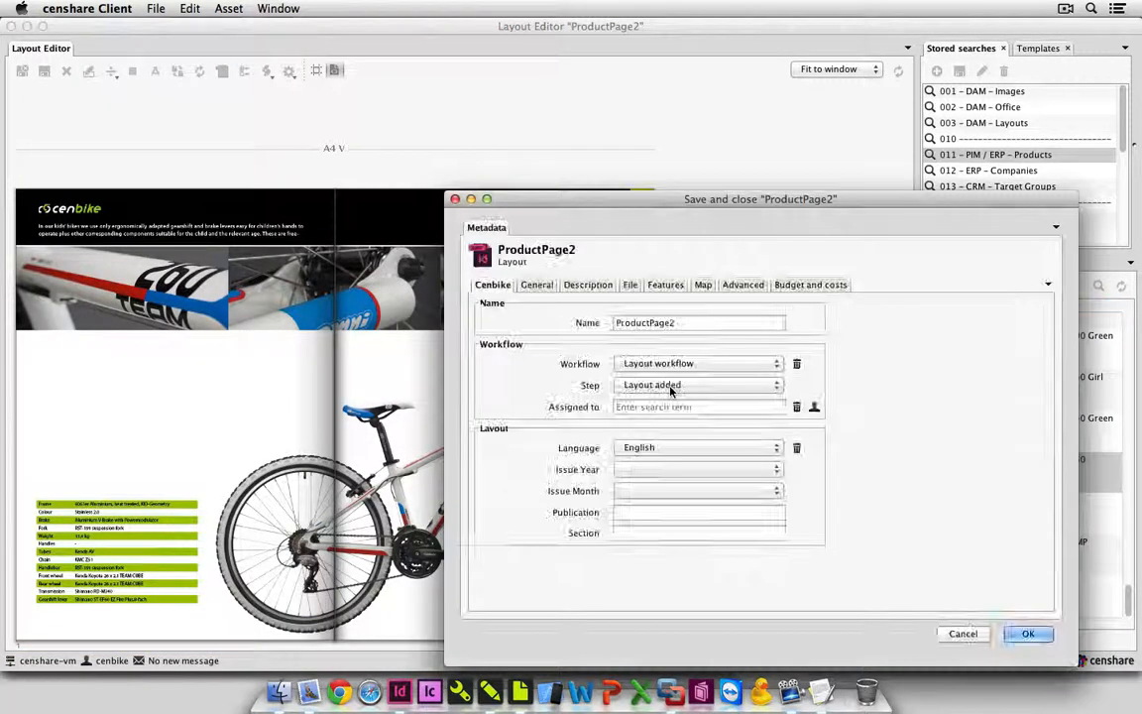
click(1028, 634)
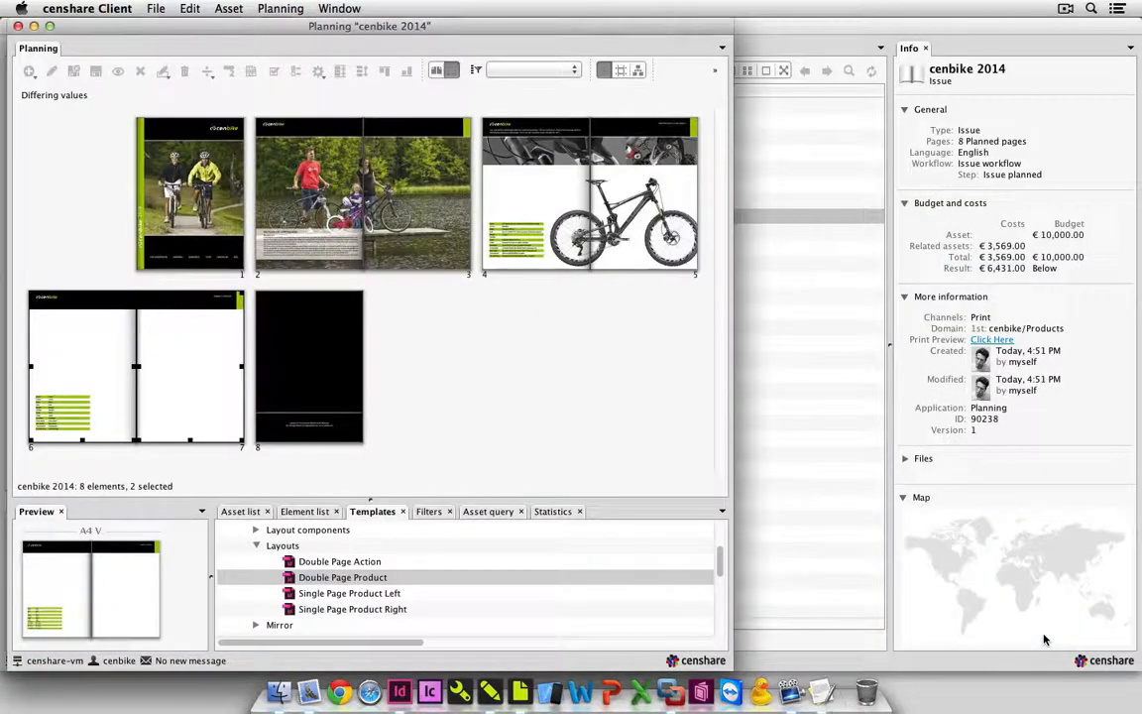
click(656, 390)
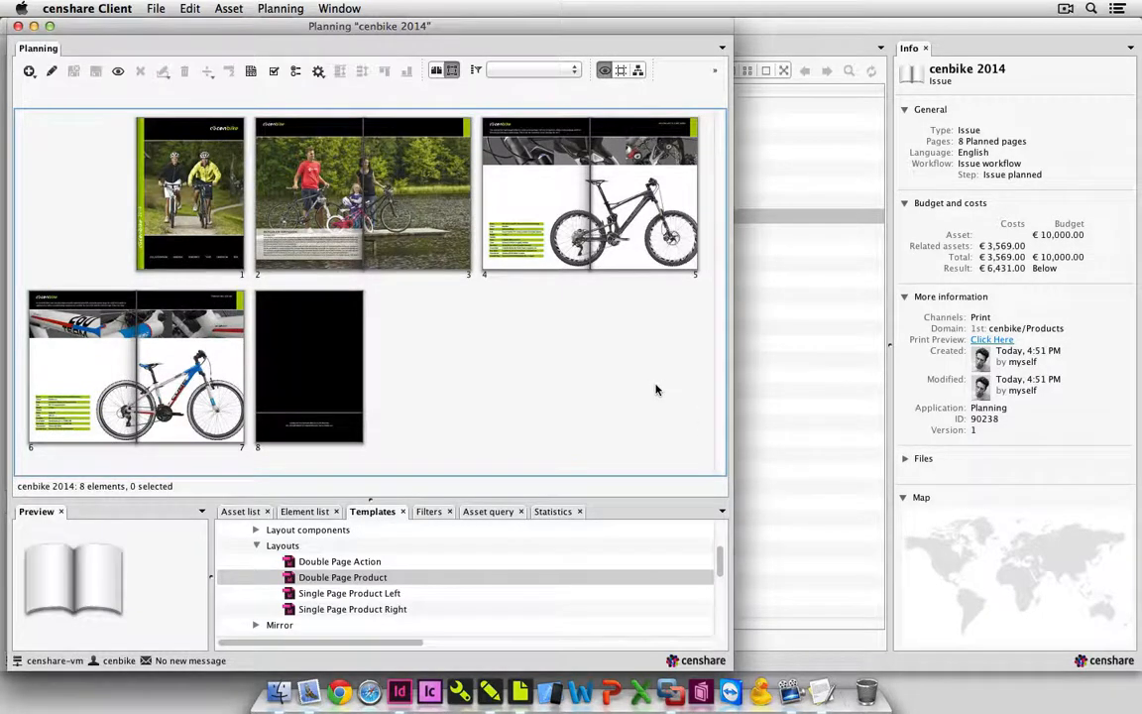
click(18, 26)
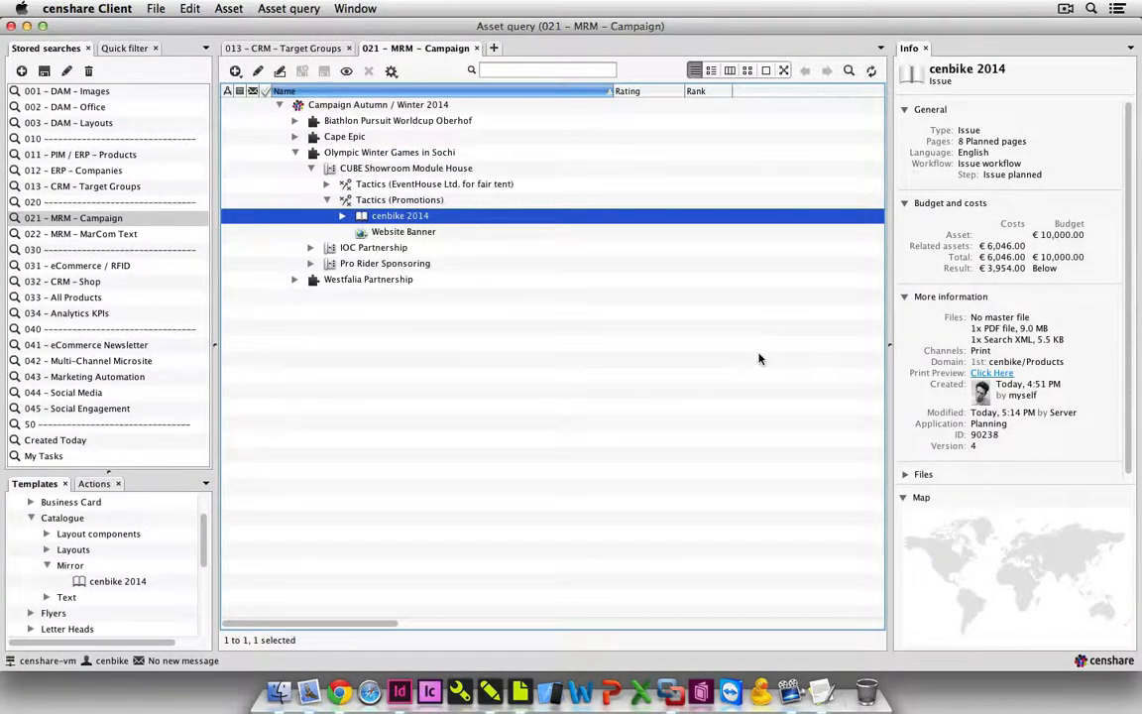
View the cenbike 2014 print preview in the browser from the cover to pages 6 and 7, and close it.
click(993, 374)
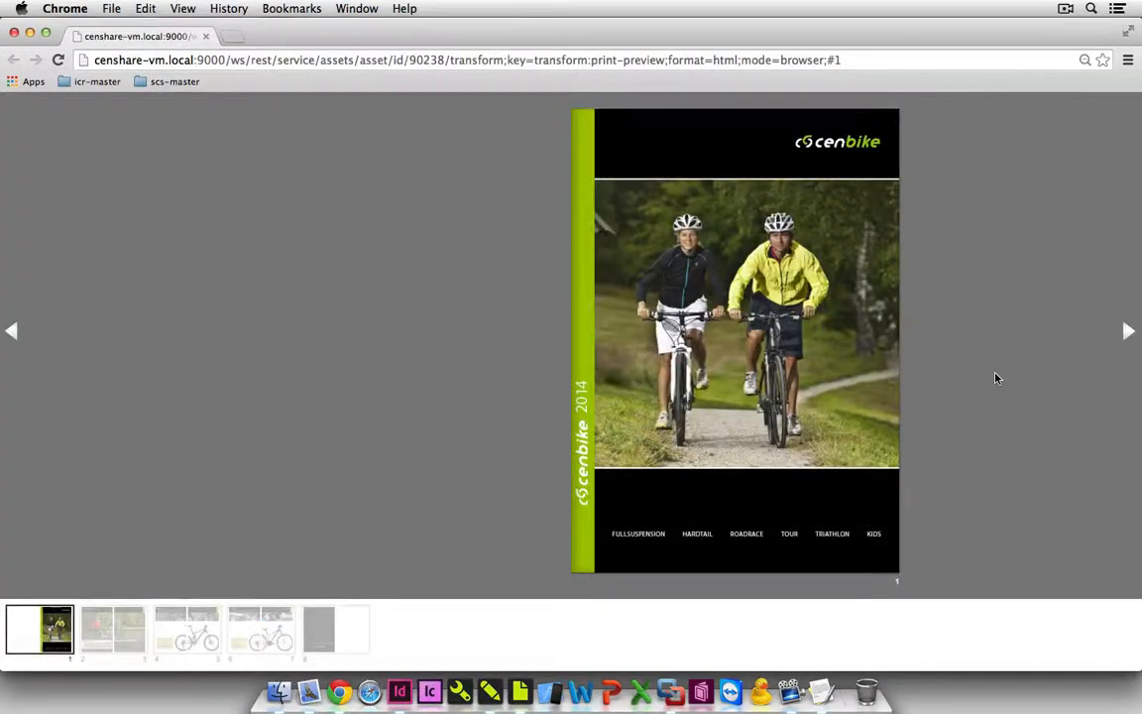
click(1128, 335)
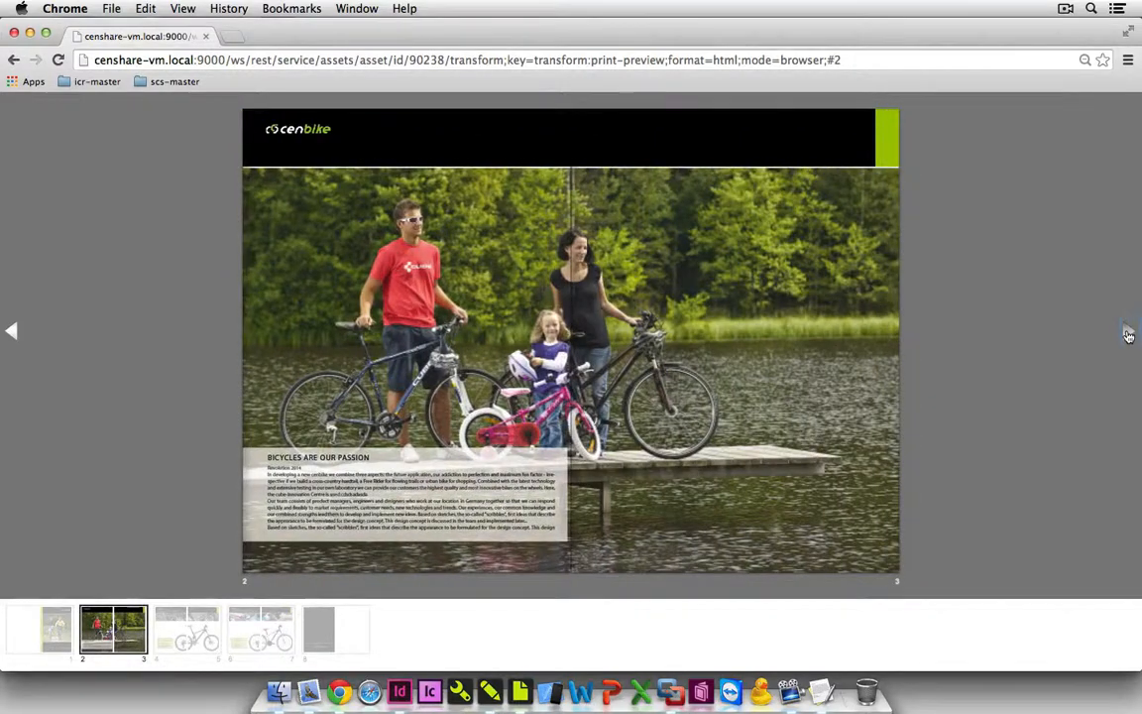
click(1128, 335)
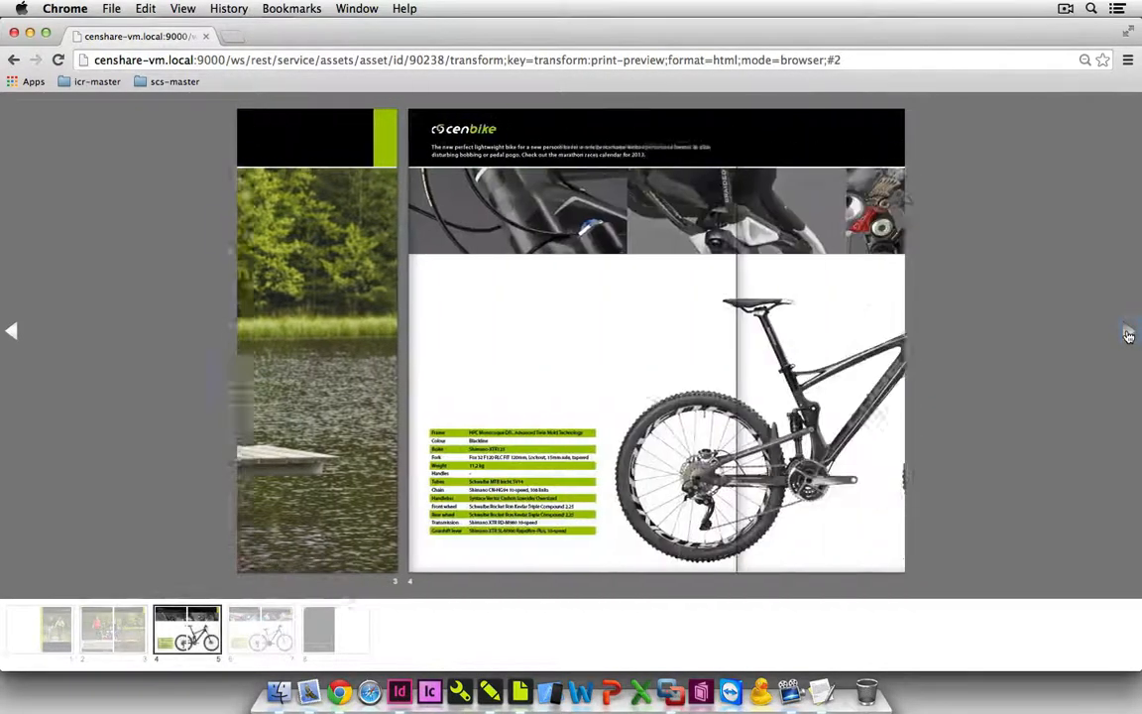
click(1128, 335)
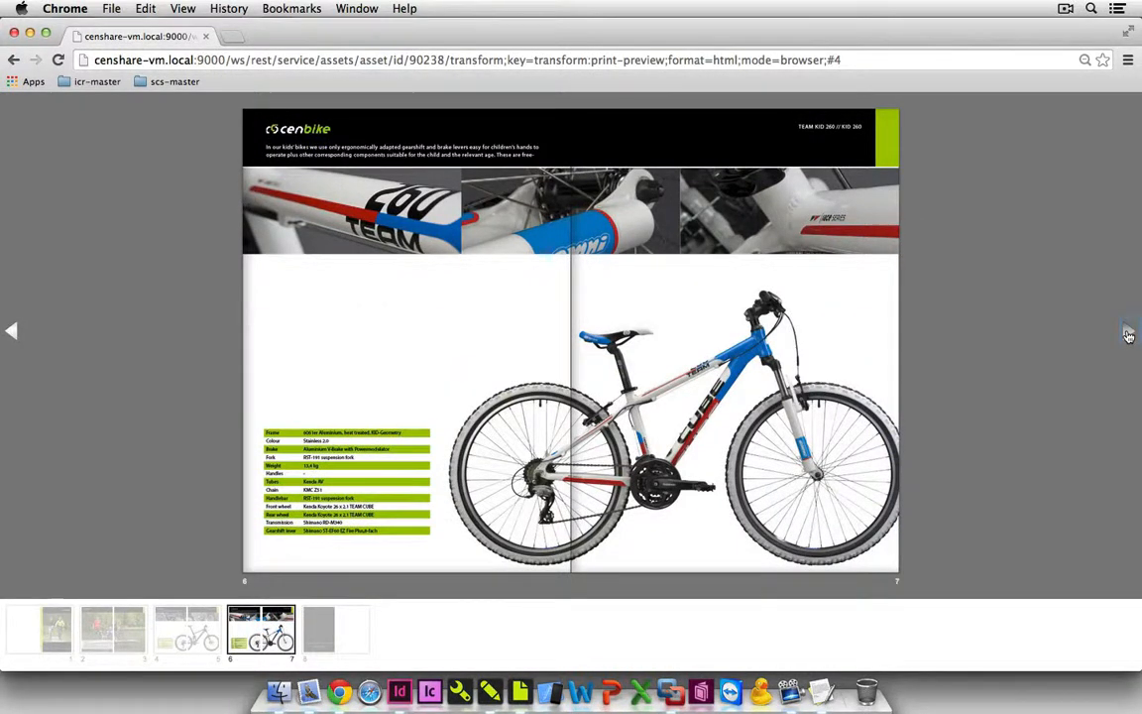
click(15, 34)
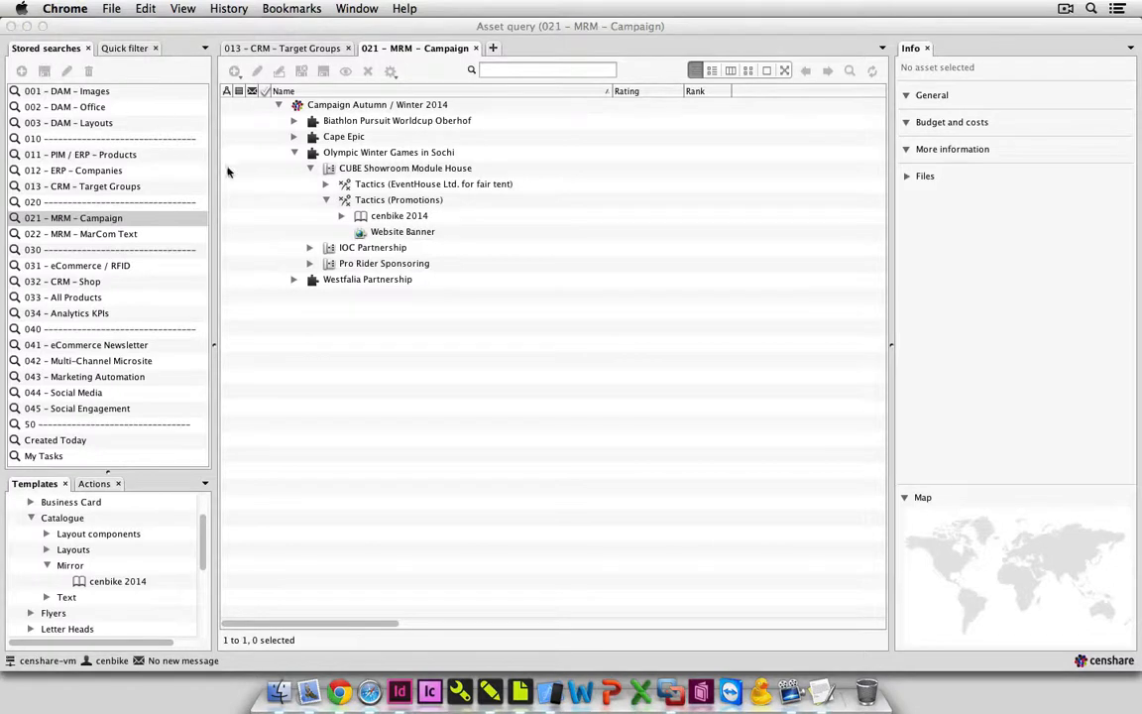
Duplicate the asset structure of the cenbike 2014 issue using the GERMAN Variant setup.
click(394, 220)
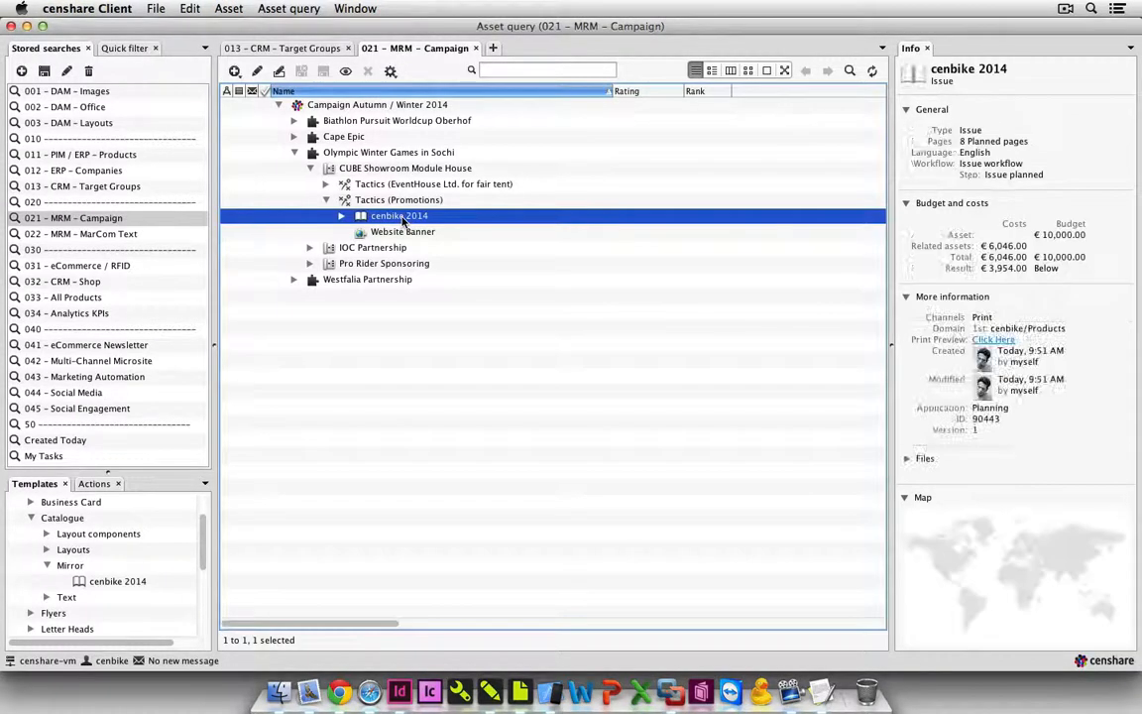
click(95, 485)
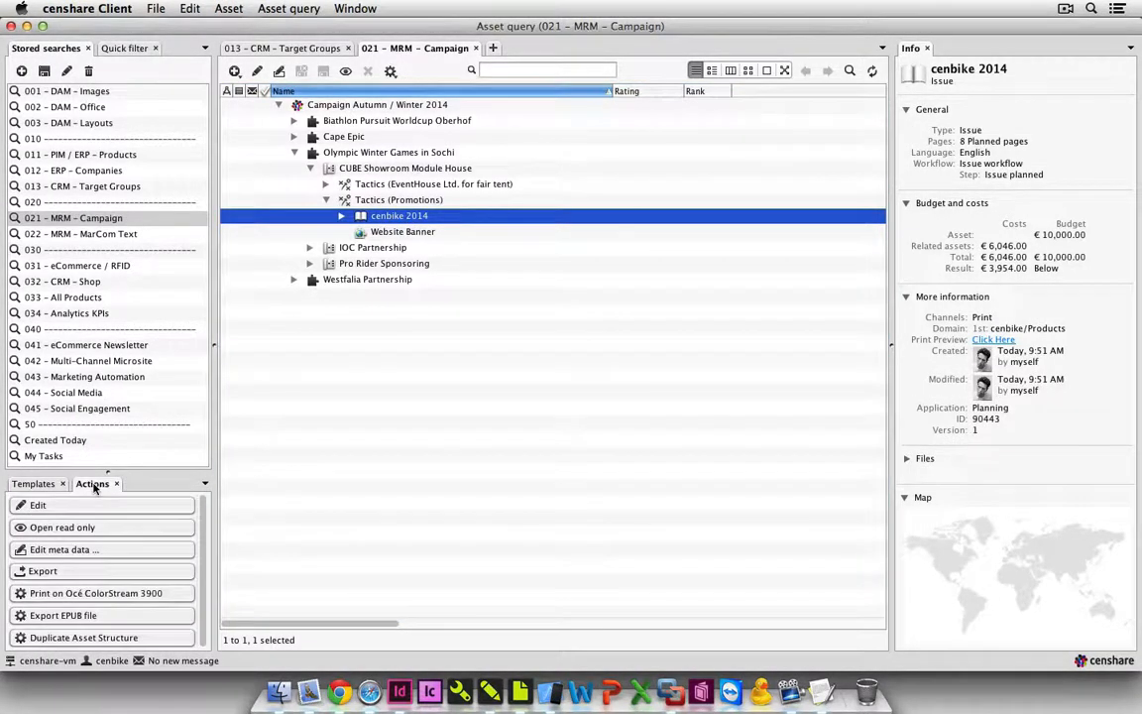
click(167, 639)
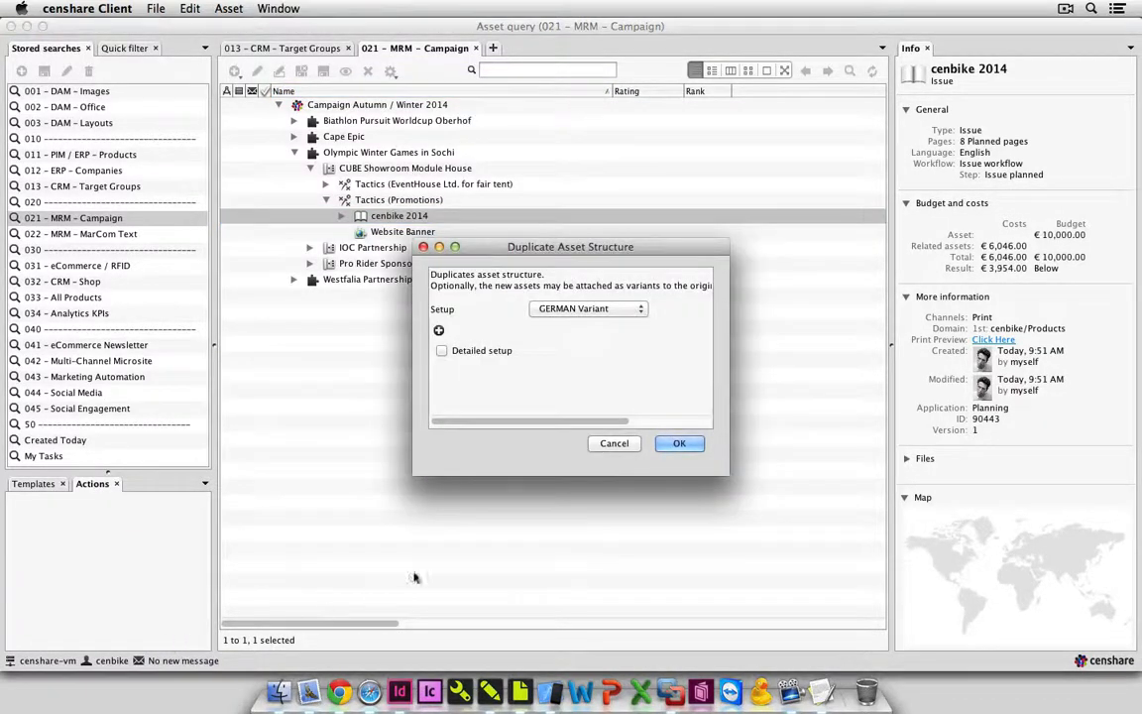
click(680, 445)
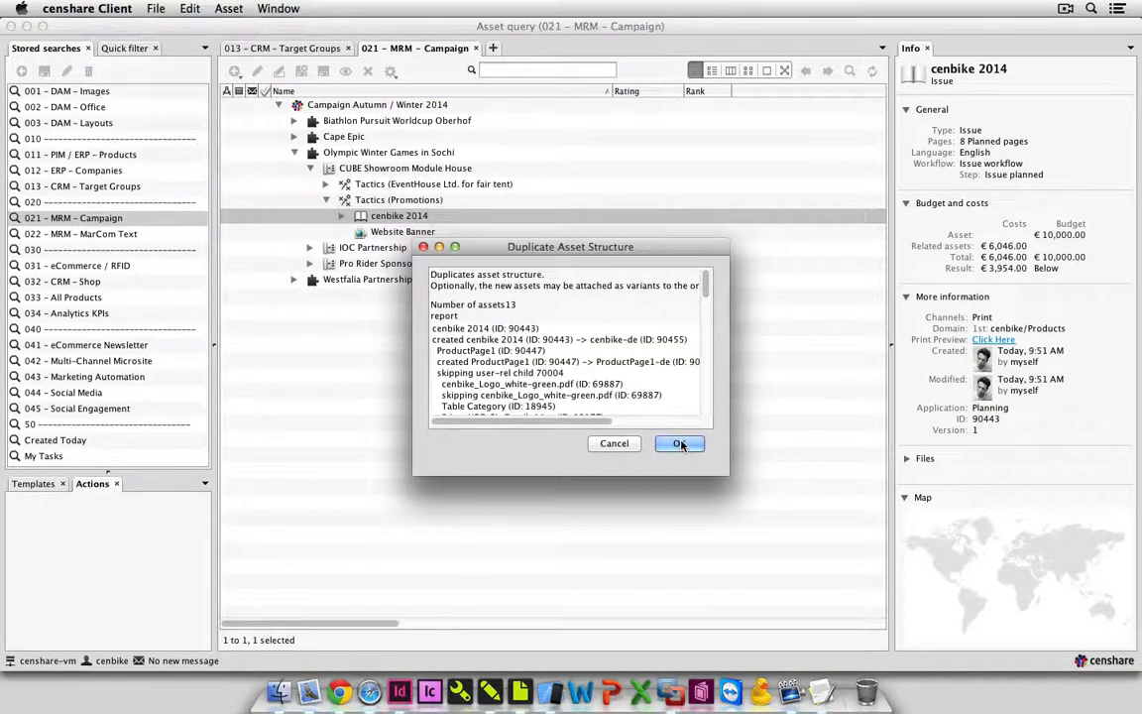
click(680, 445)
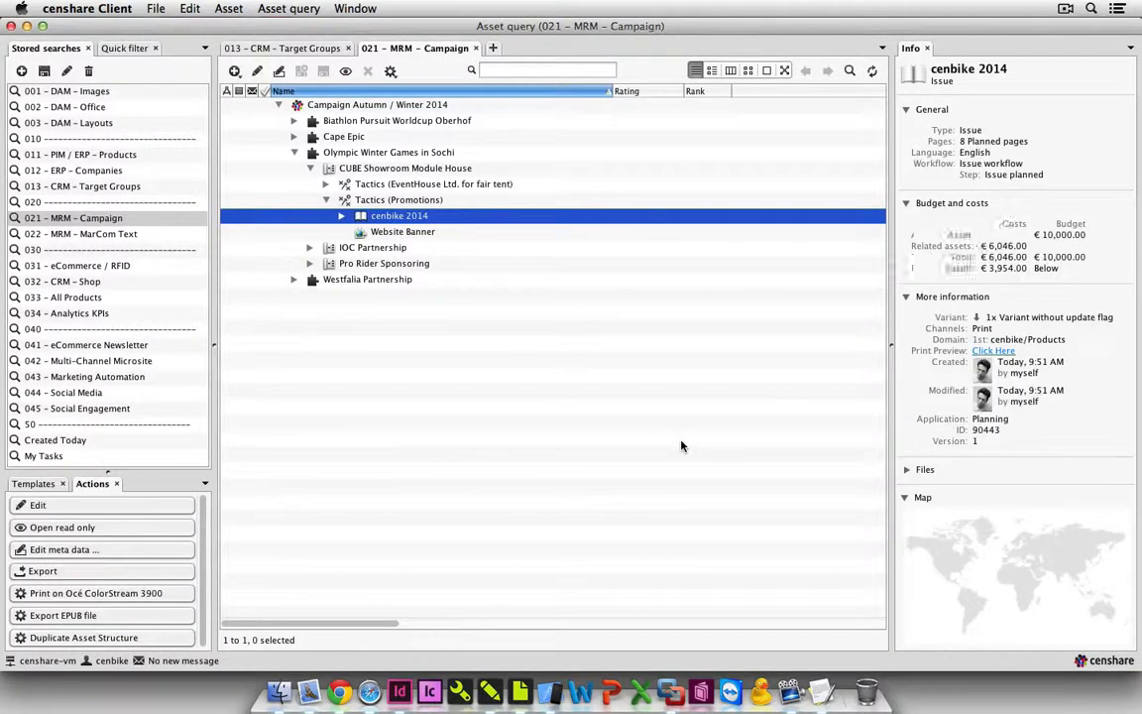
Expand cenbike 2014 and inspect the cenbike-de variant and the layouts it contains.
click(342, 216)
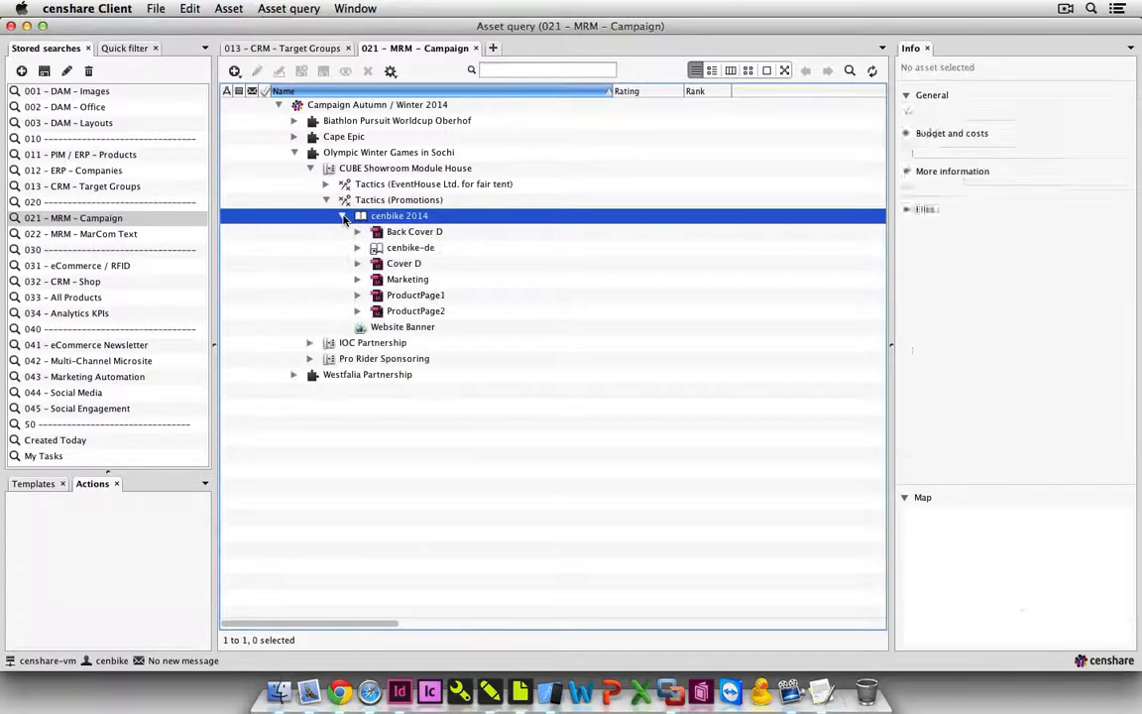
click(380, 248)
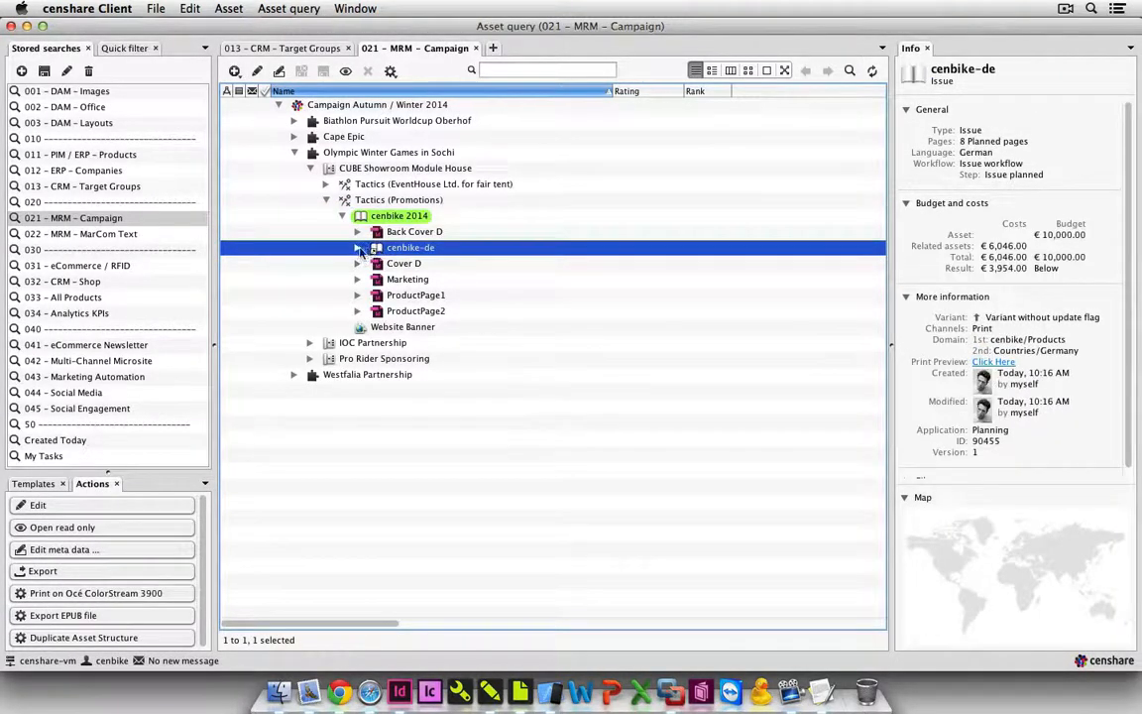
click(358, 247)
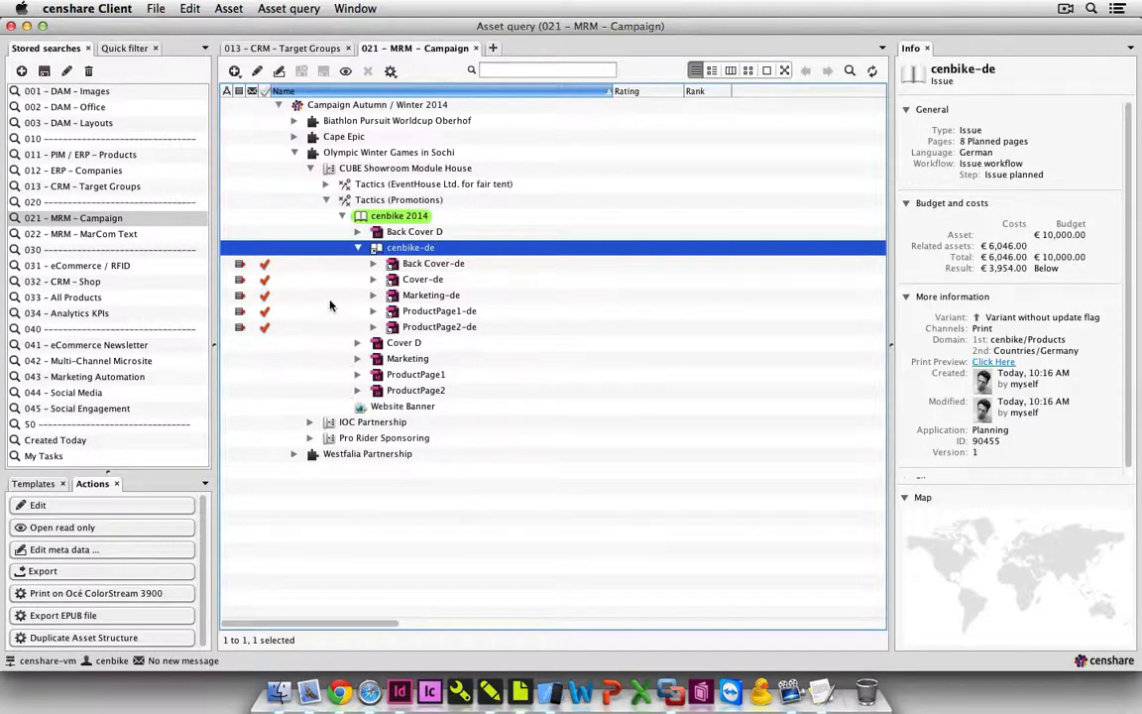
click(358, 248)
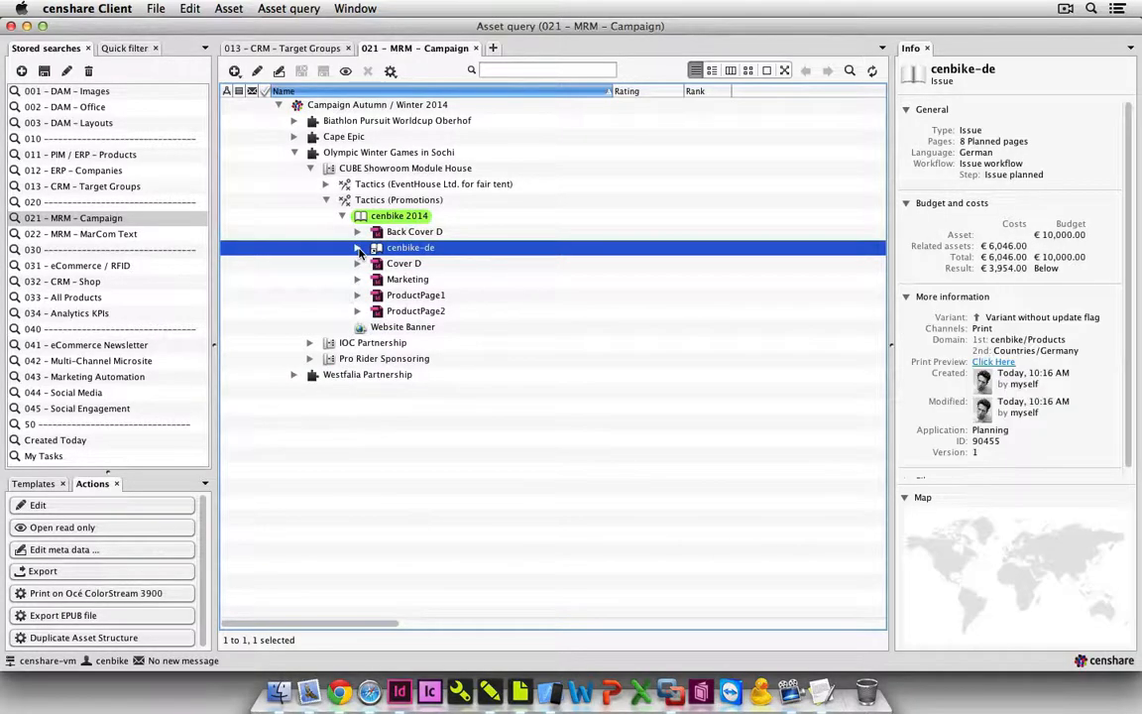
Define the recipient search in the cenbike-de metadata with audience Customer and language German, and save the metadata.
click(279, 74)
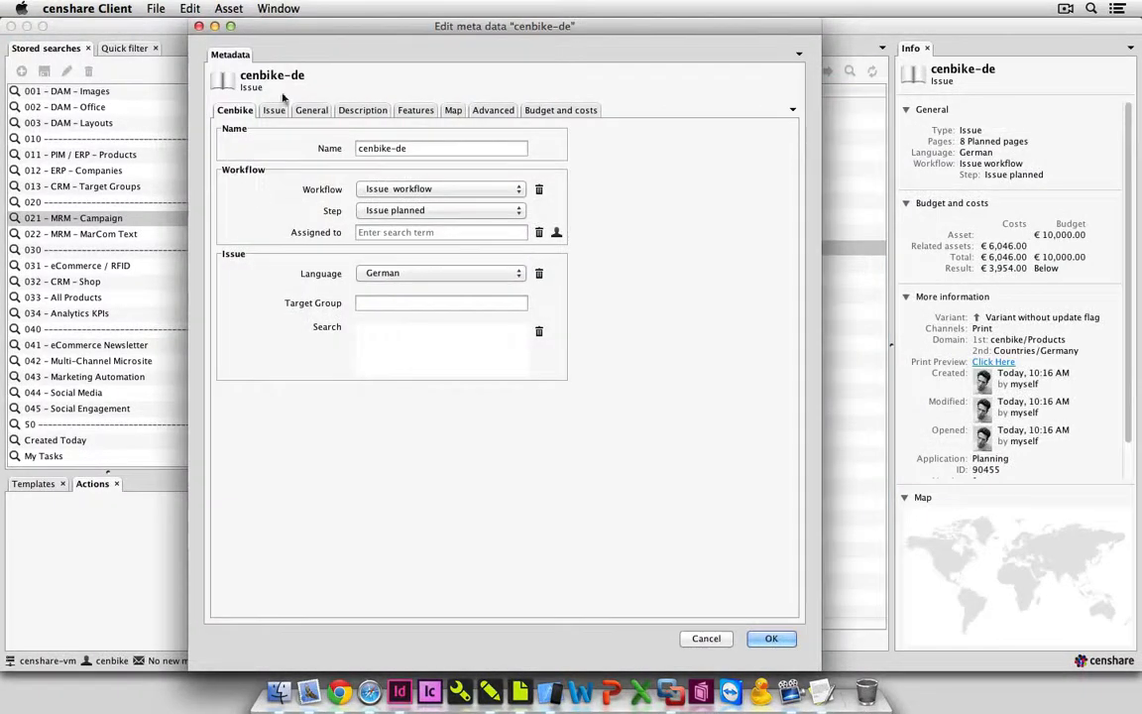
click(383, 331)
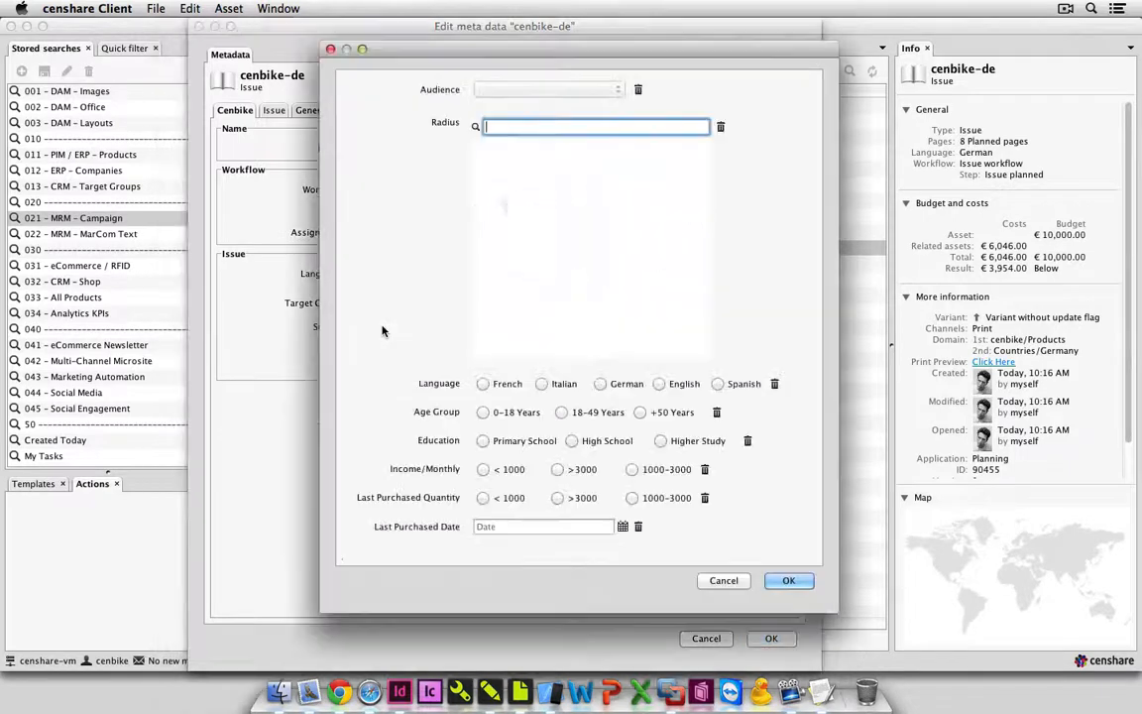
click(500, 89)
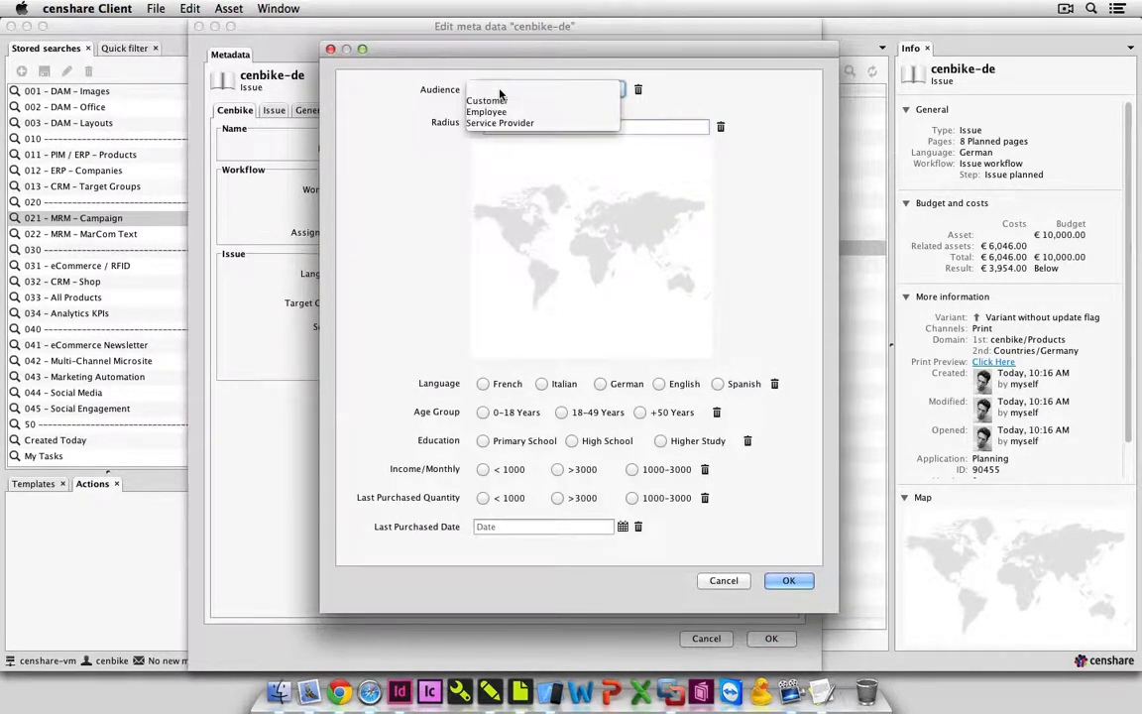
click(500, 100)
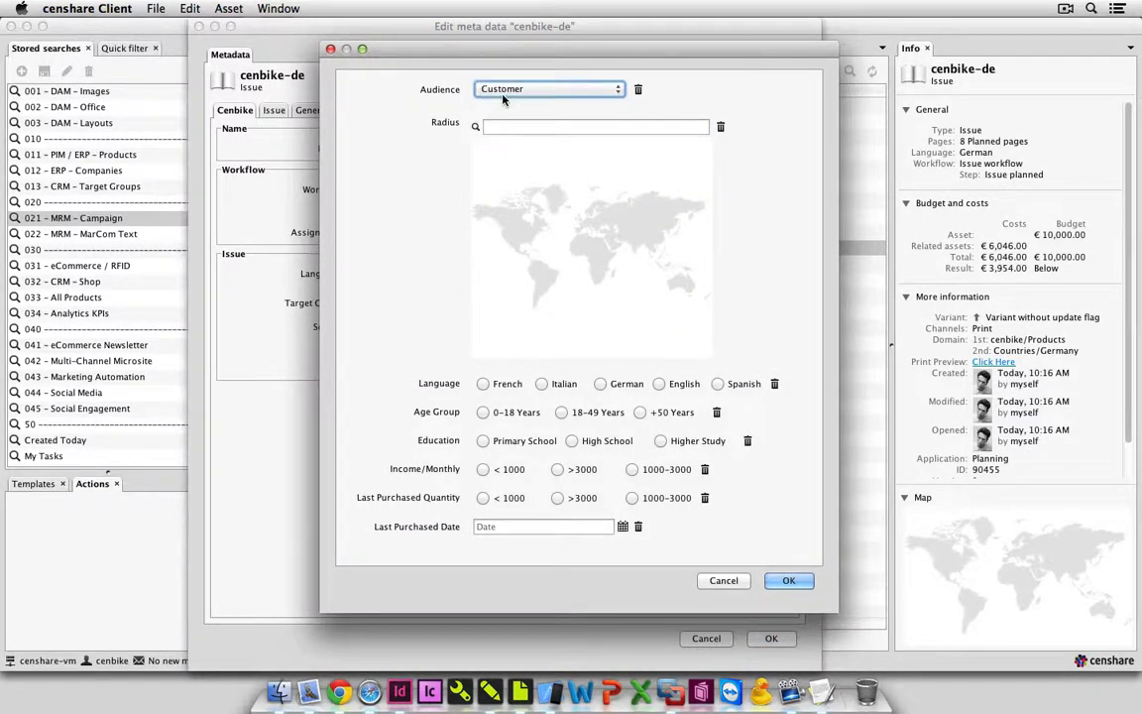
click(599, 385)
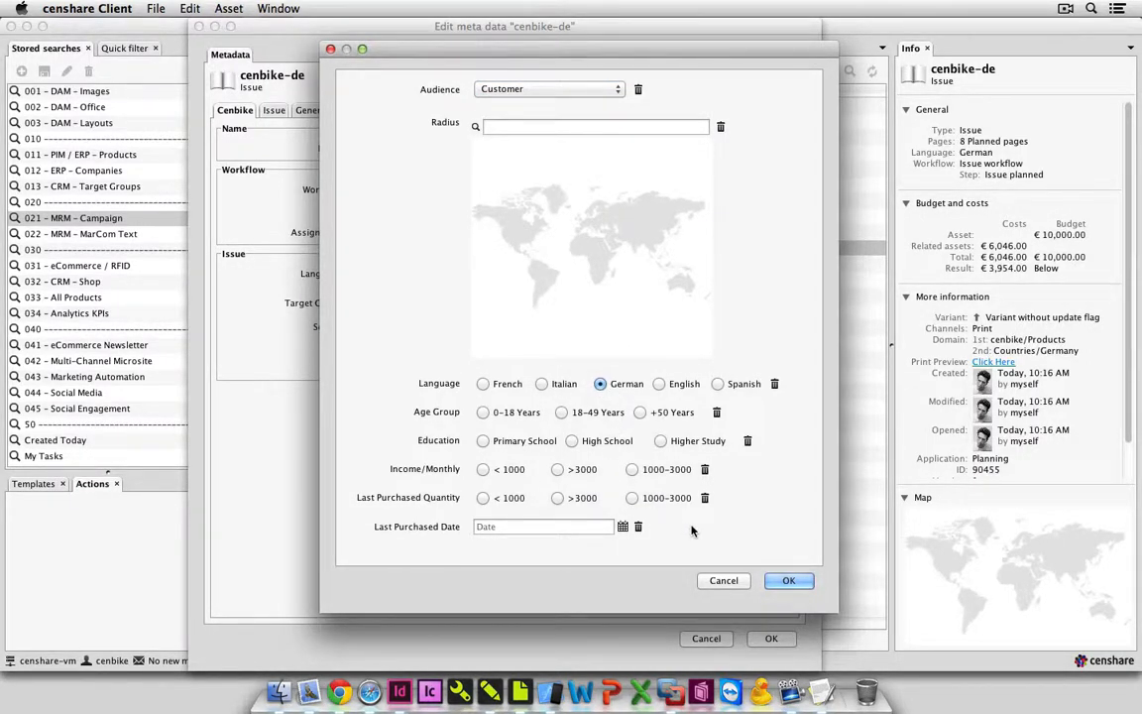
click(784, 581)
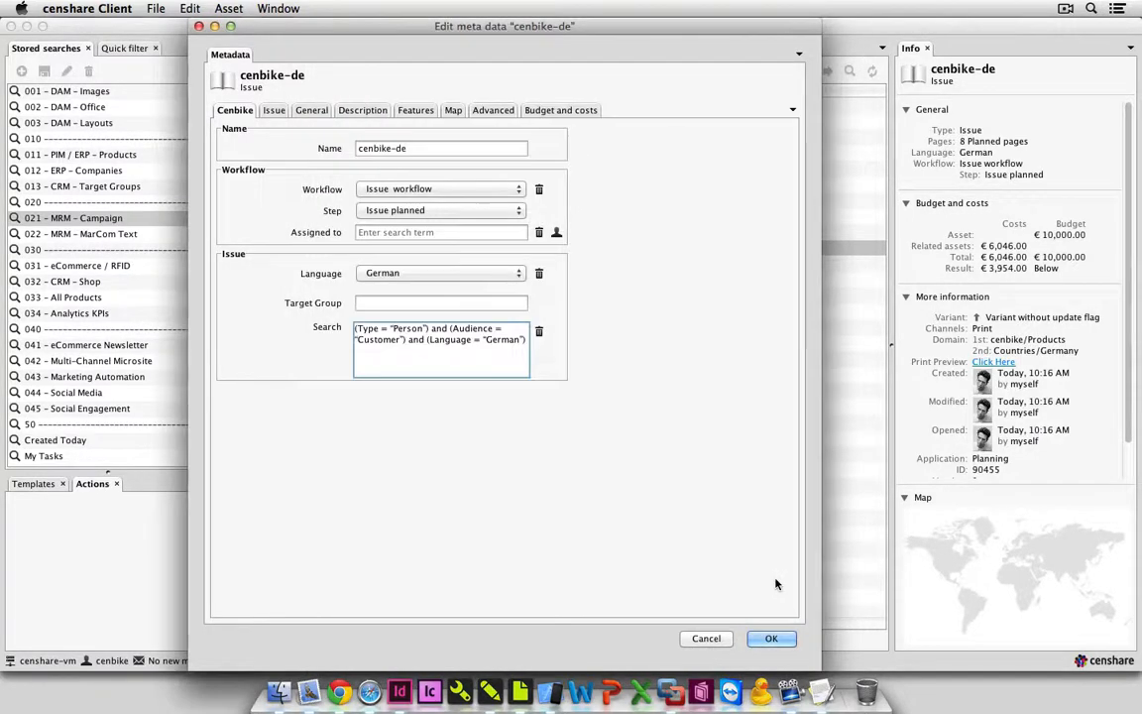
click(772, 639)
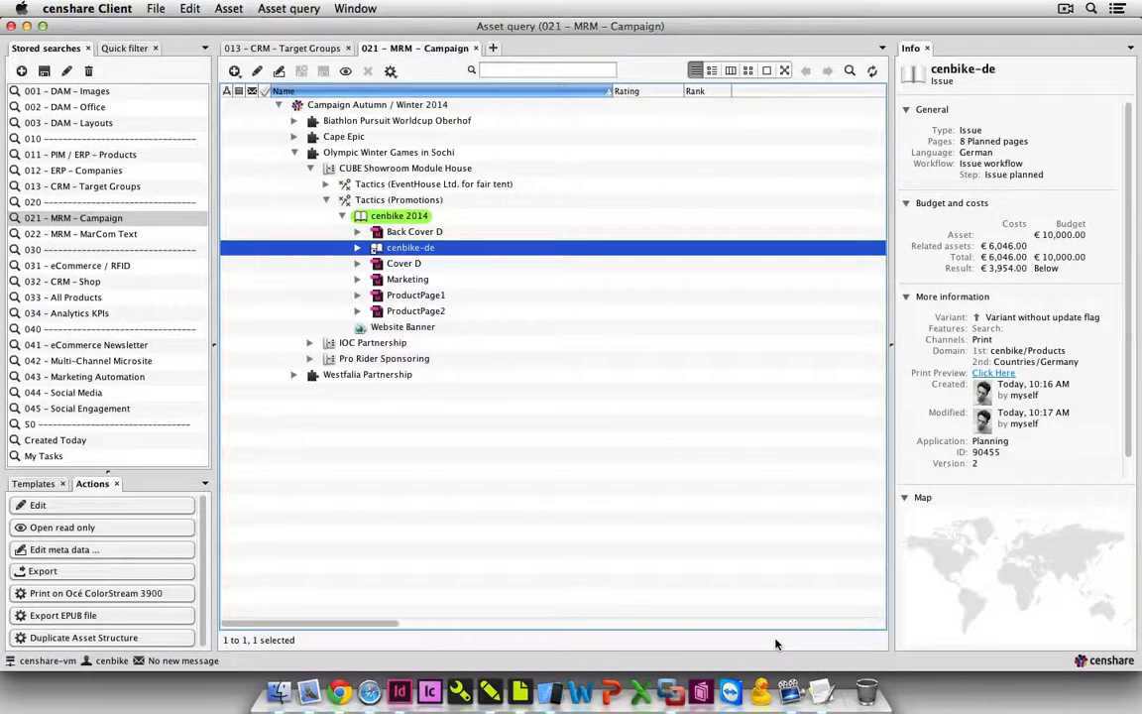
View the cenbike-de print preview in the browser through pages 4 and 5, and close it.
click(991, 374)
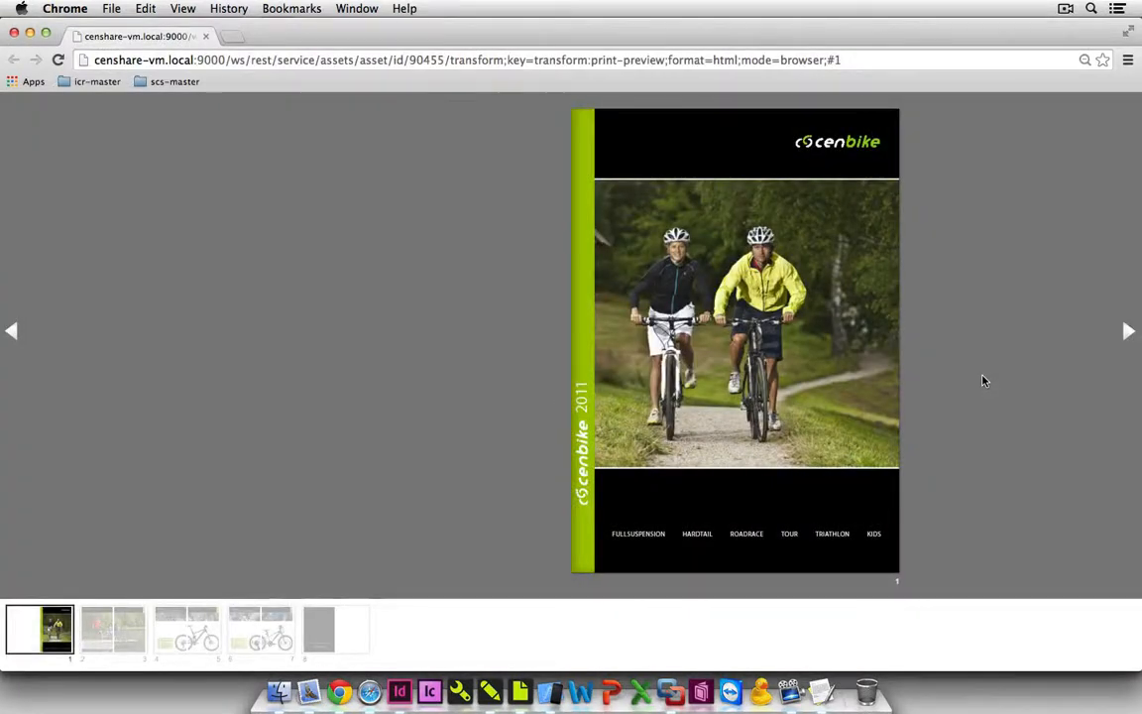
click(1128, 332)
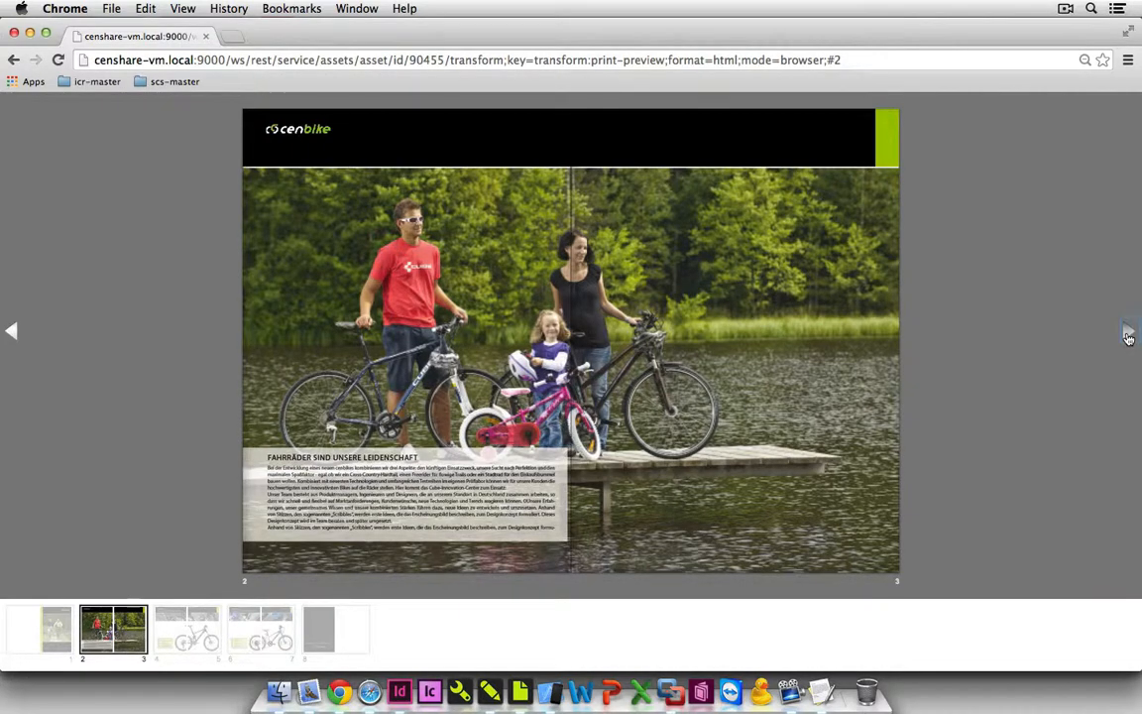
click(1128, 334)
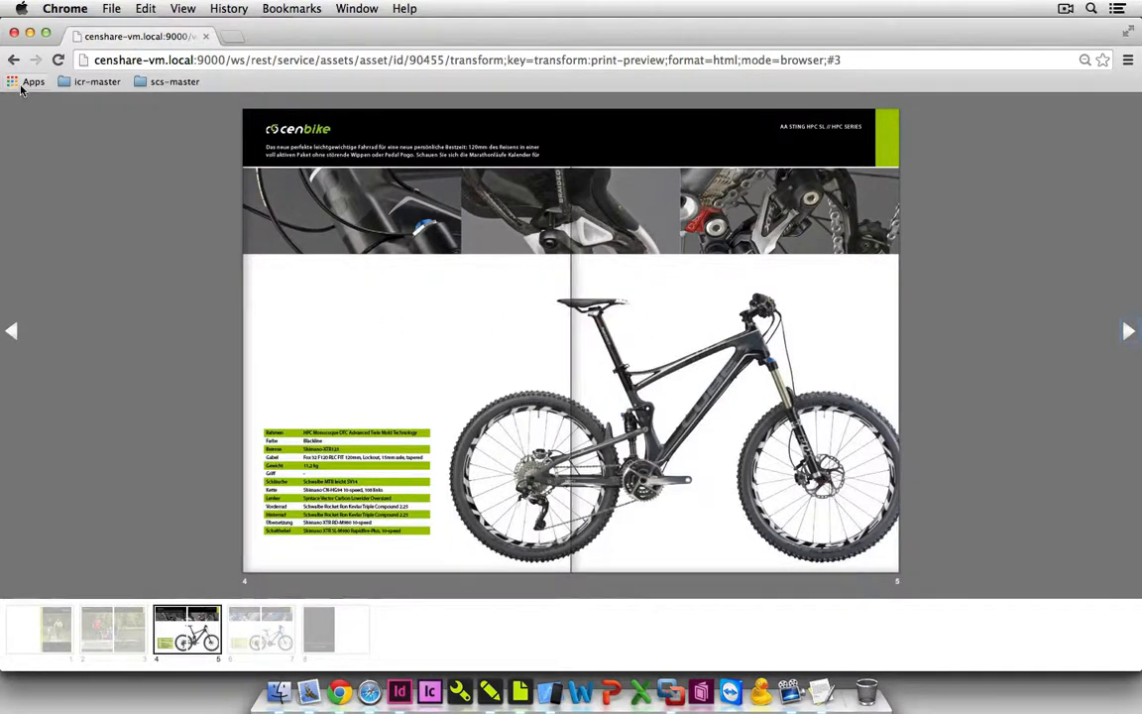
click(14, 33)
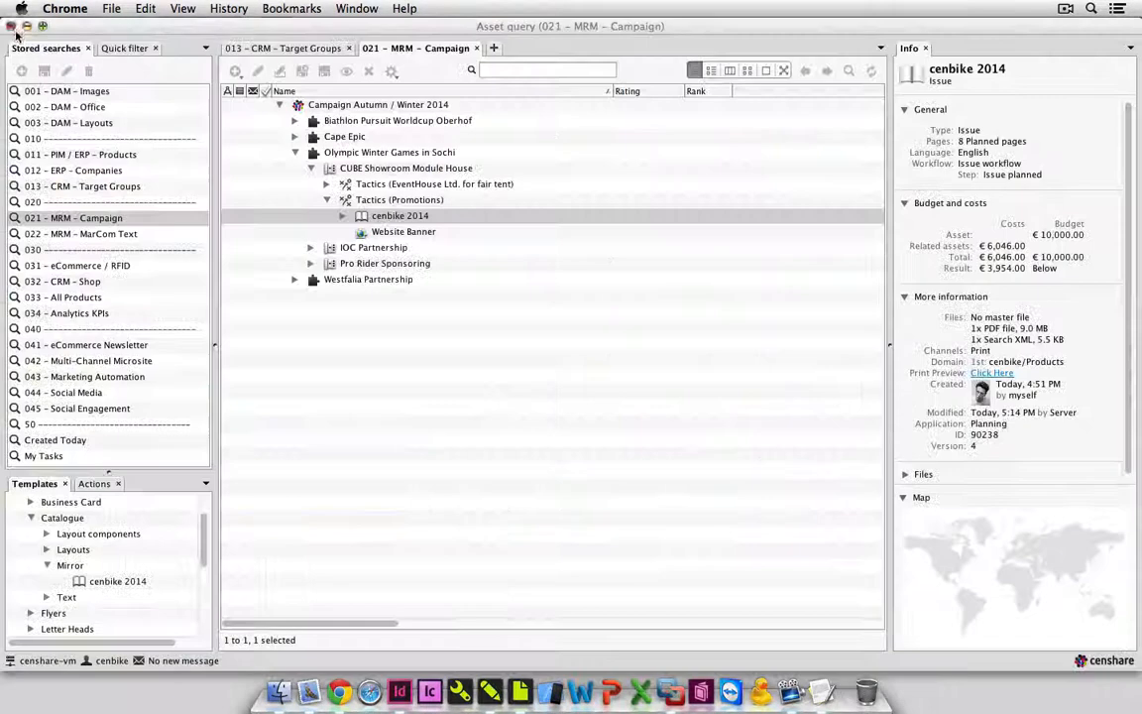
Switch to the iOS Simulator, open the cenbike app from its home screen and look over the bike overview.
click(463, 342)
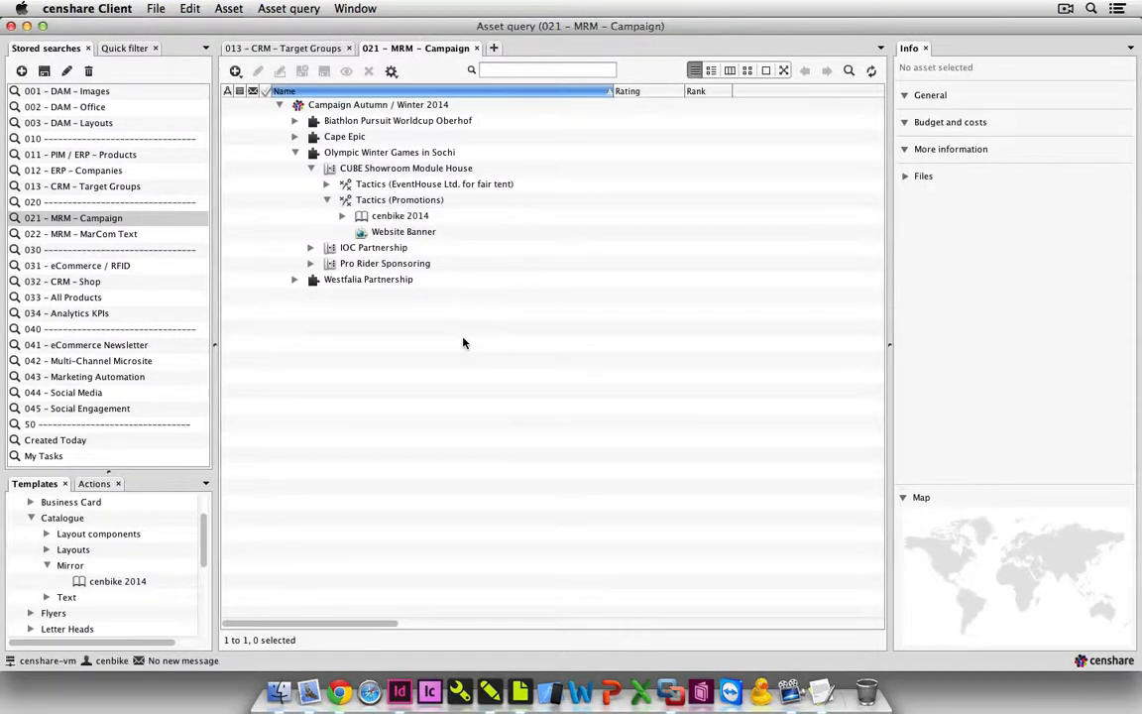
click(553, 693)
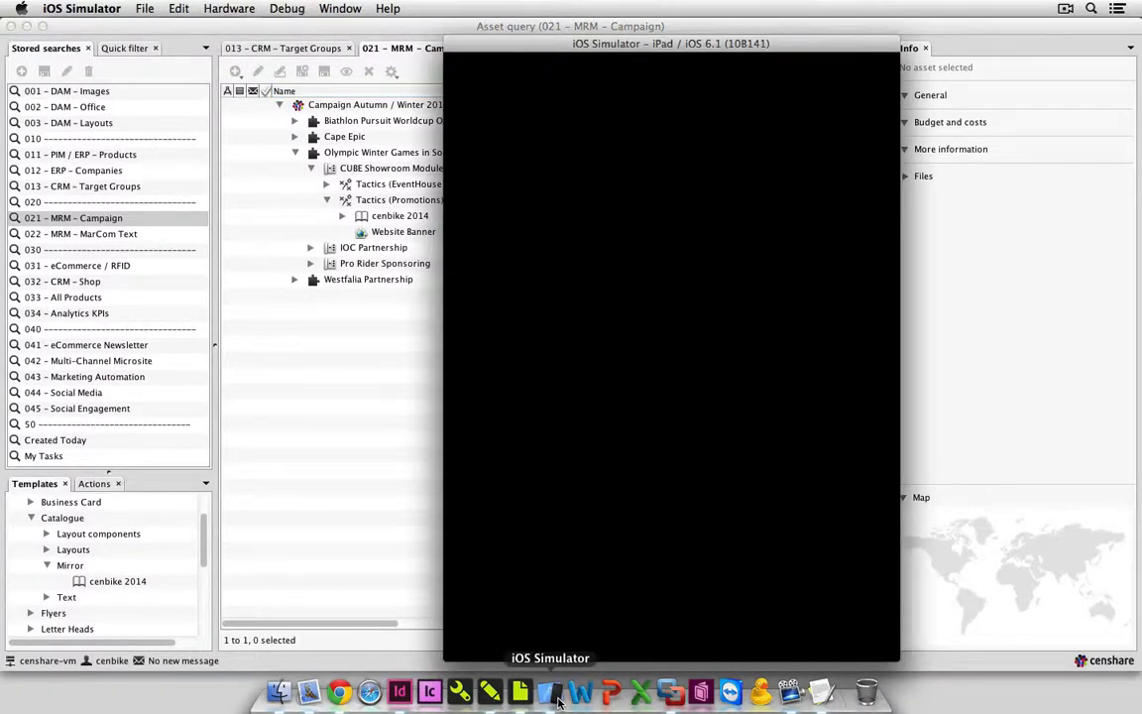
drag(662, 490, 495, 493)
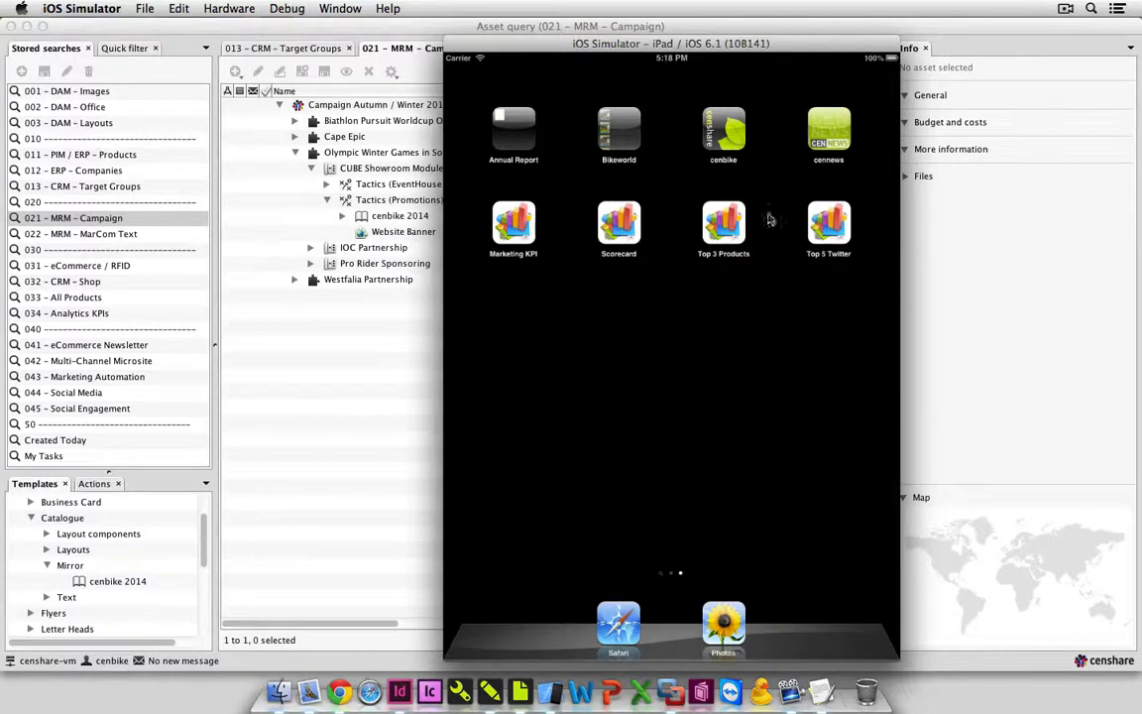
click(730, 121)
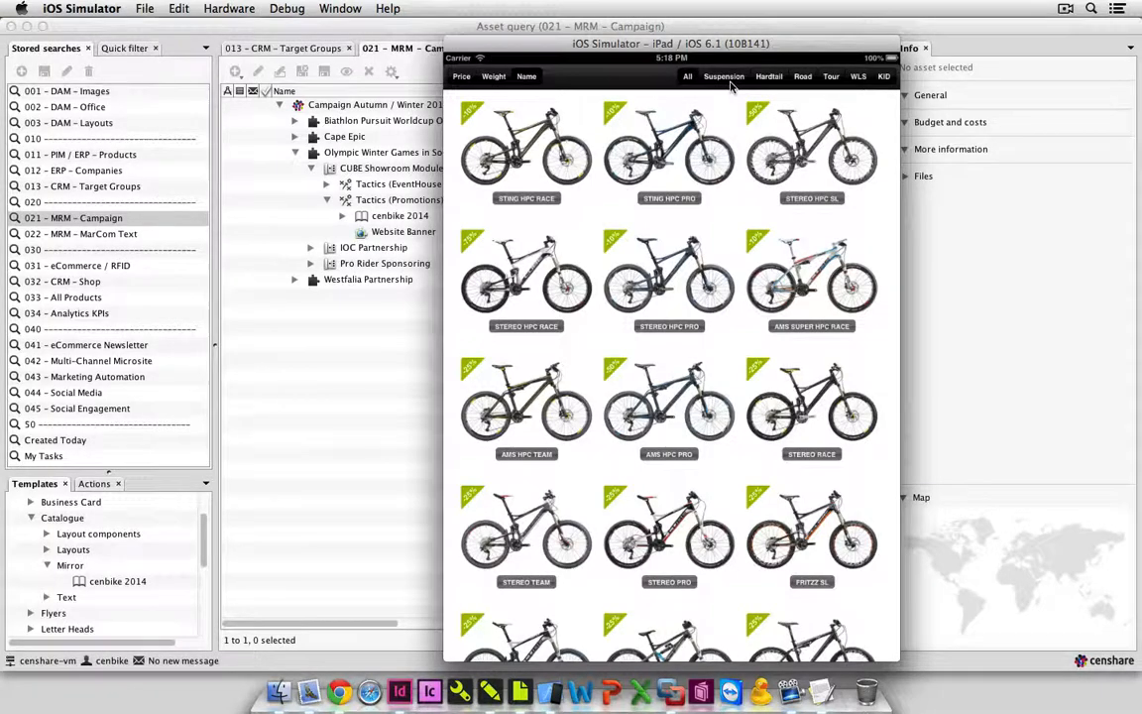
drag(889, 231, 893, 484)
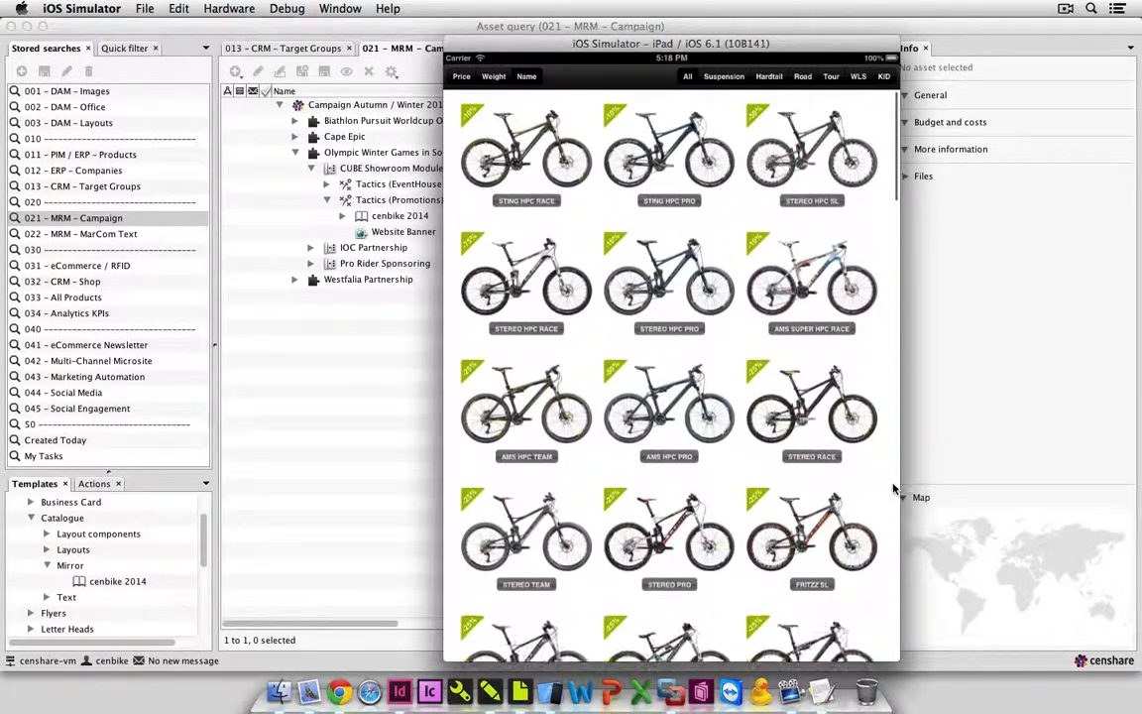
Filter the cenbike product overview in turn by Suspension, Hardtail, Tour, WLS and KID bikes.
click(725, 78)
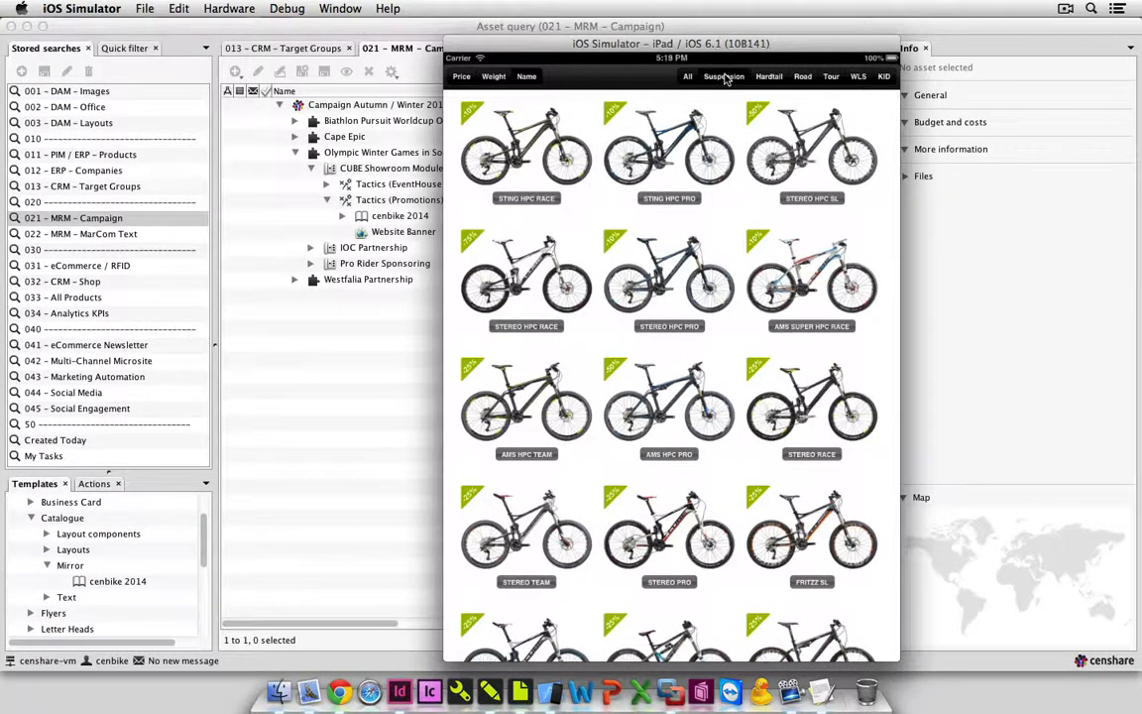
click(770, 78)
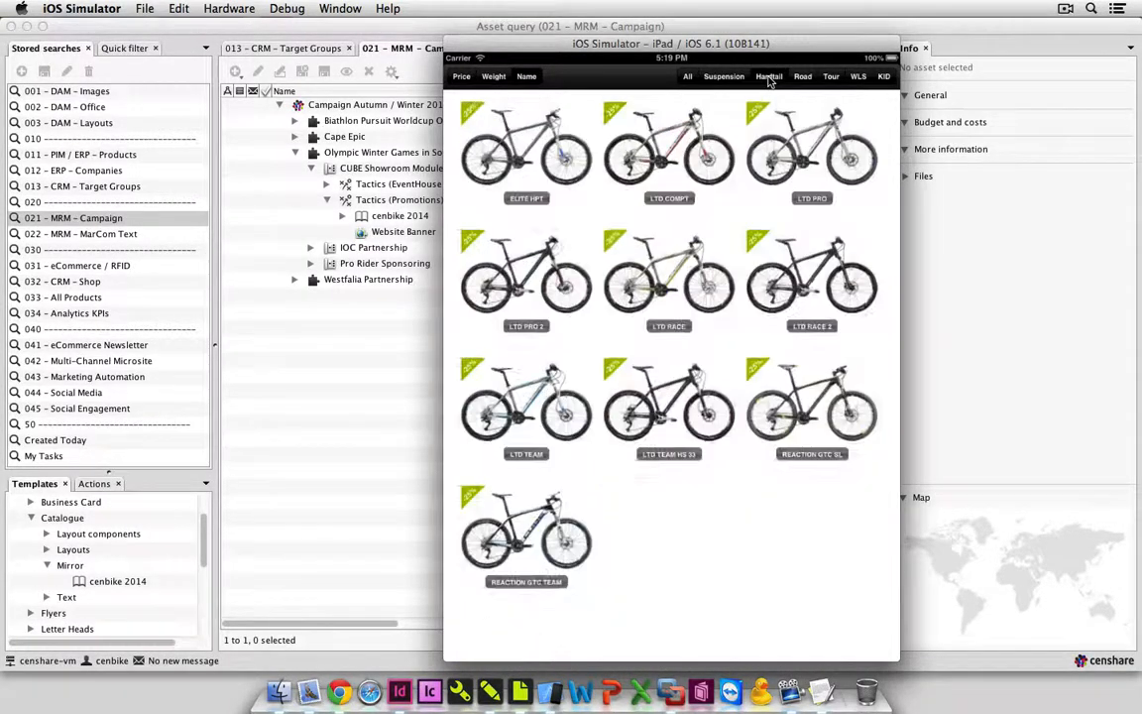
click(831, 77)
click(855, 79)
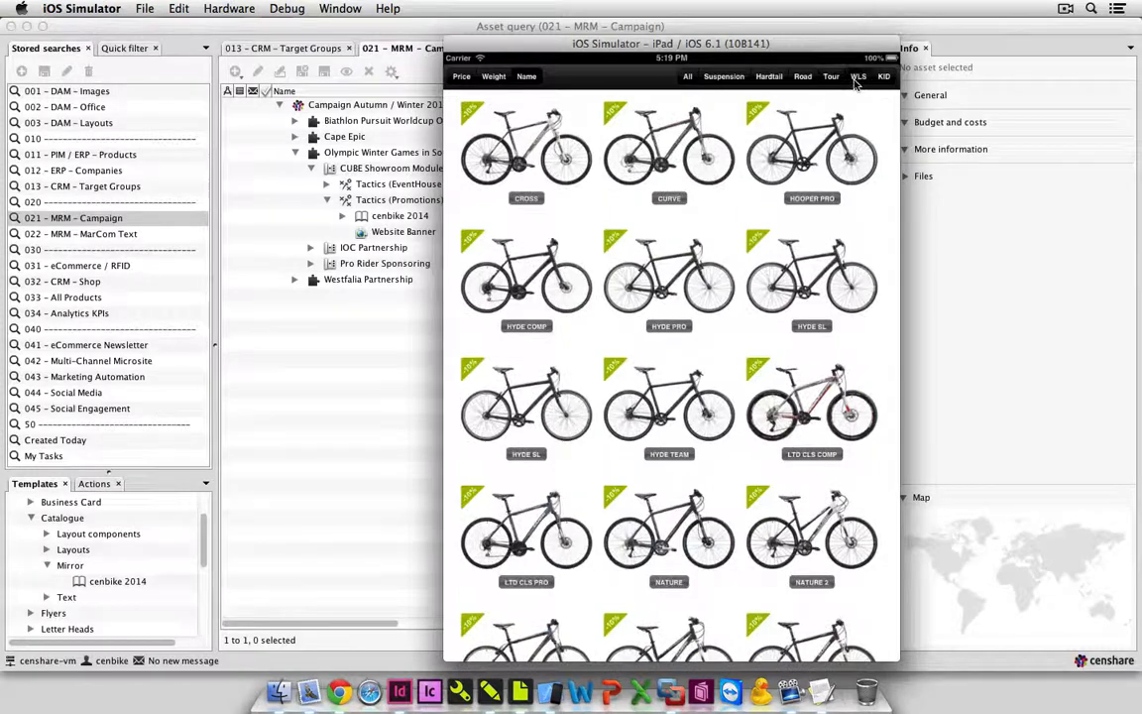
click(883, 79)
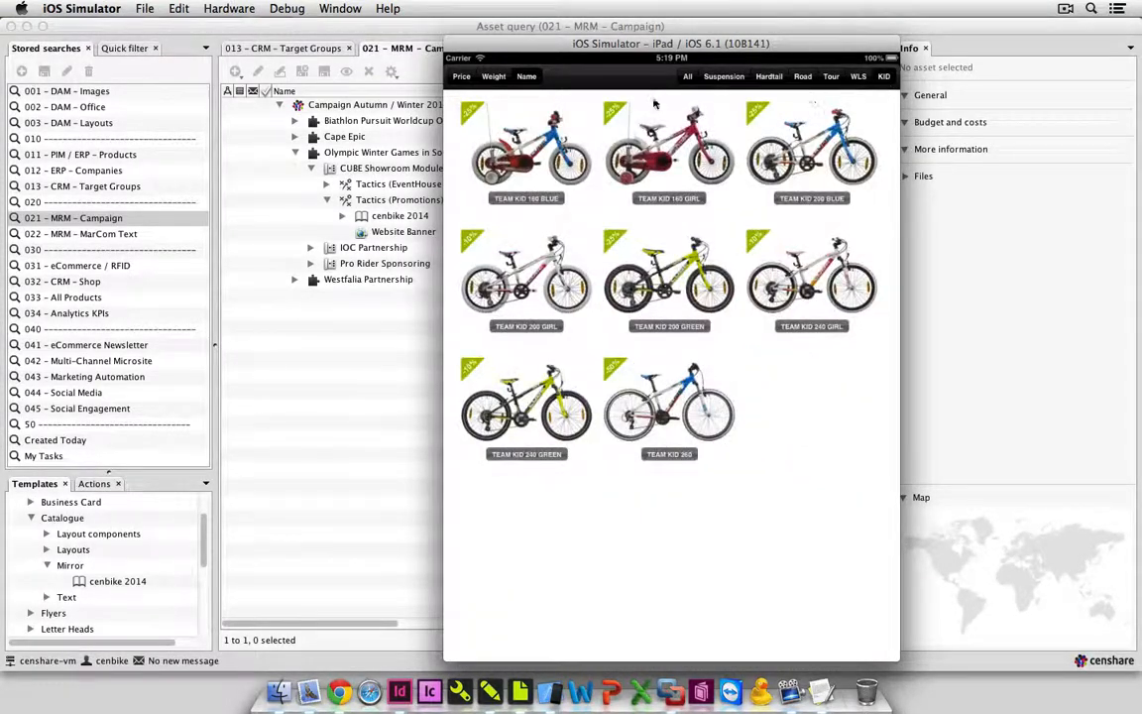
Sort the kids' bikes by weight, price and name, and show all bike categories again.
click(494, 77)
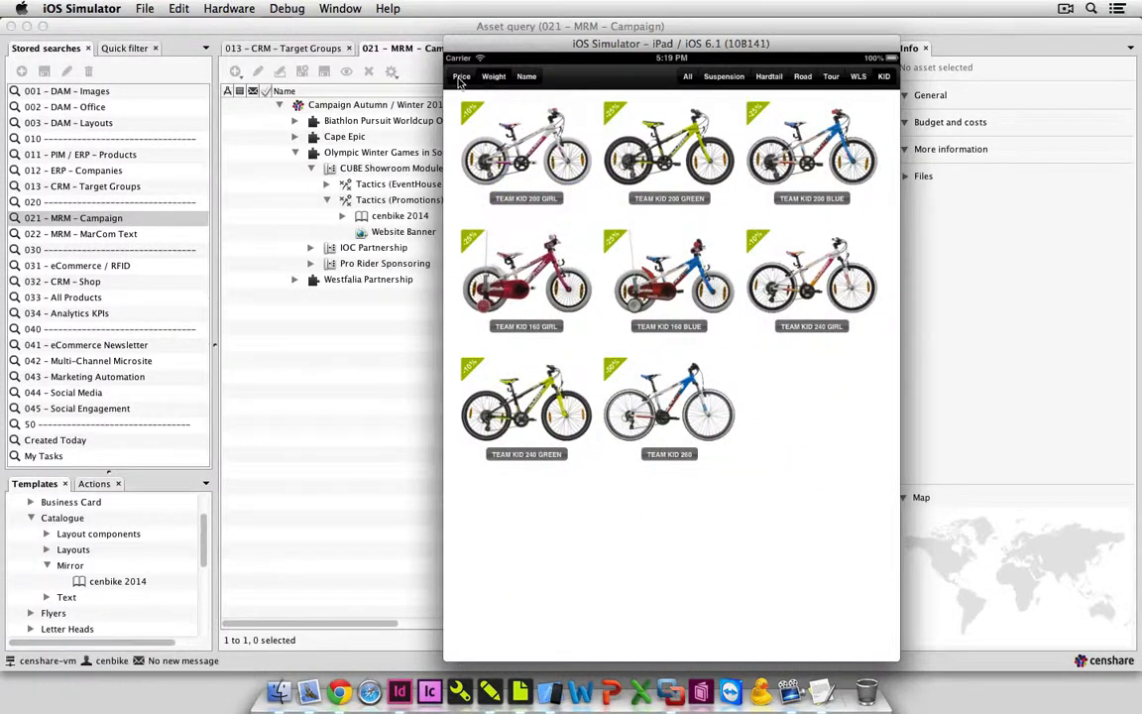
click(460, 78)
click(527, 78)
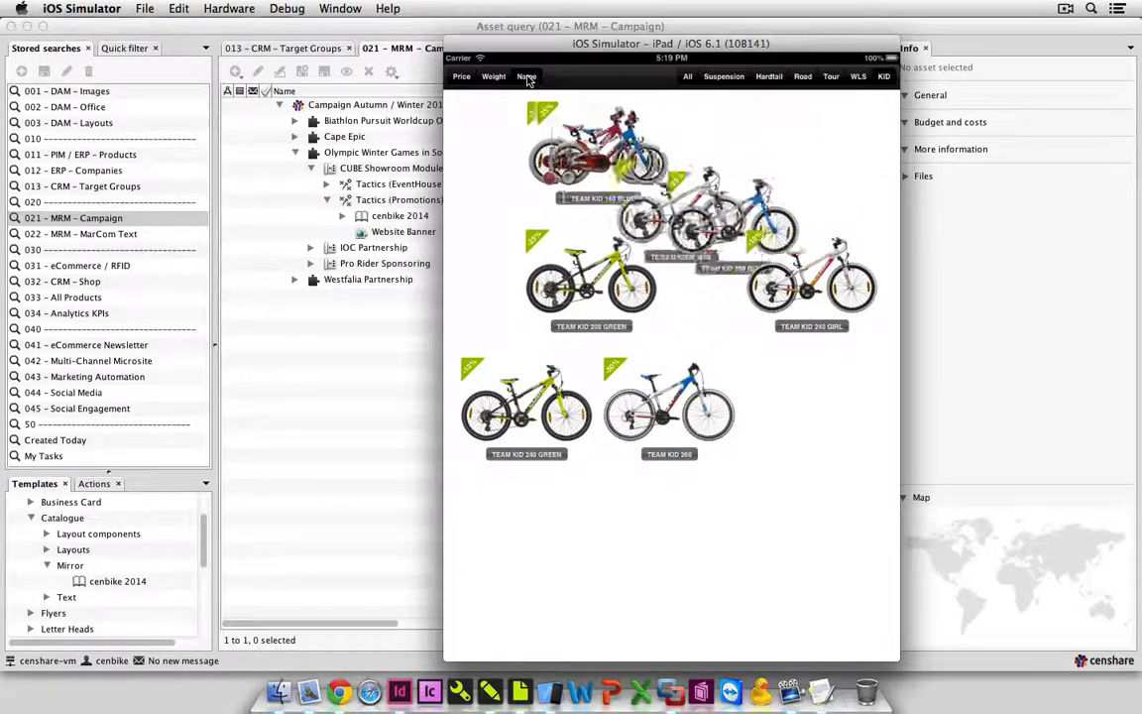
click(688, 78)
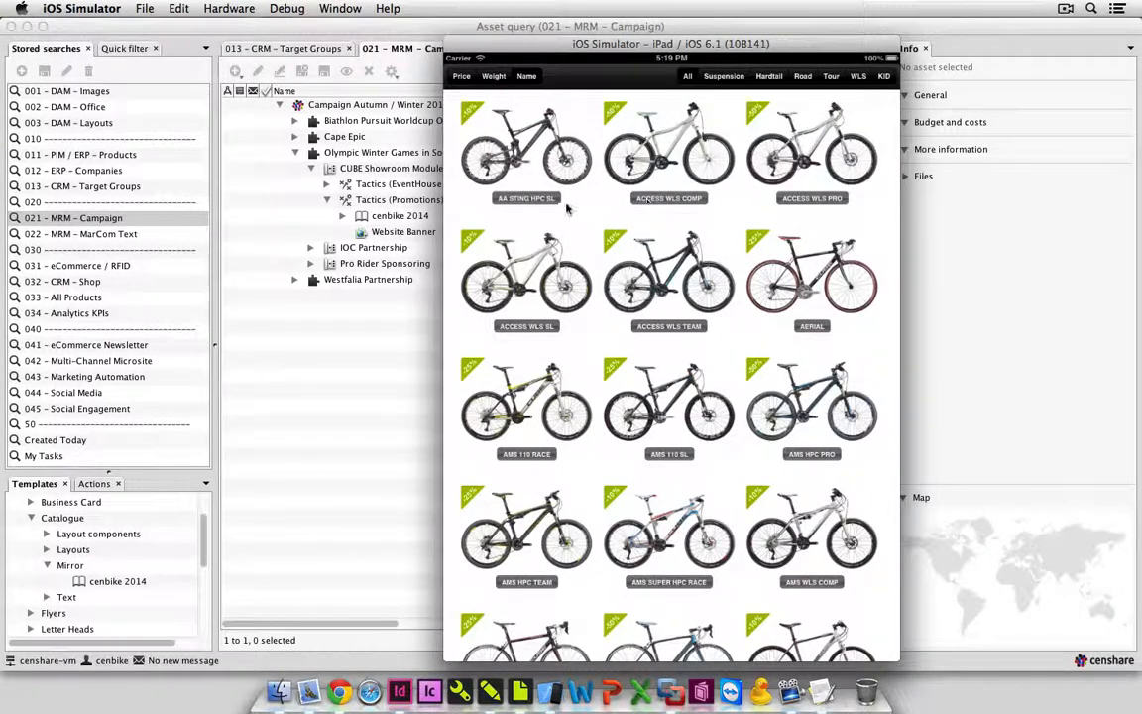
Open the AA Sting HPC SL product page and browse its photo gallery and technical specifications.
click(522, 202)
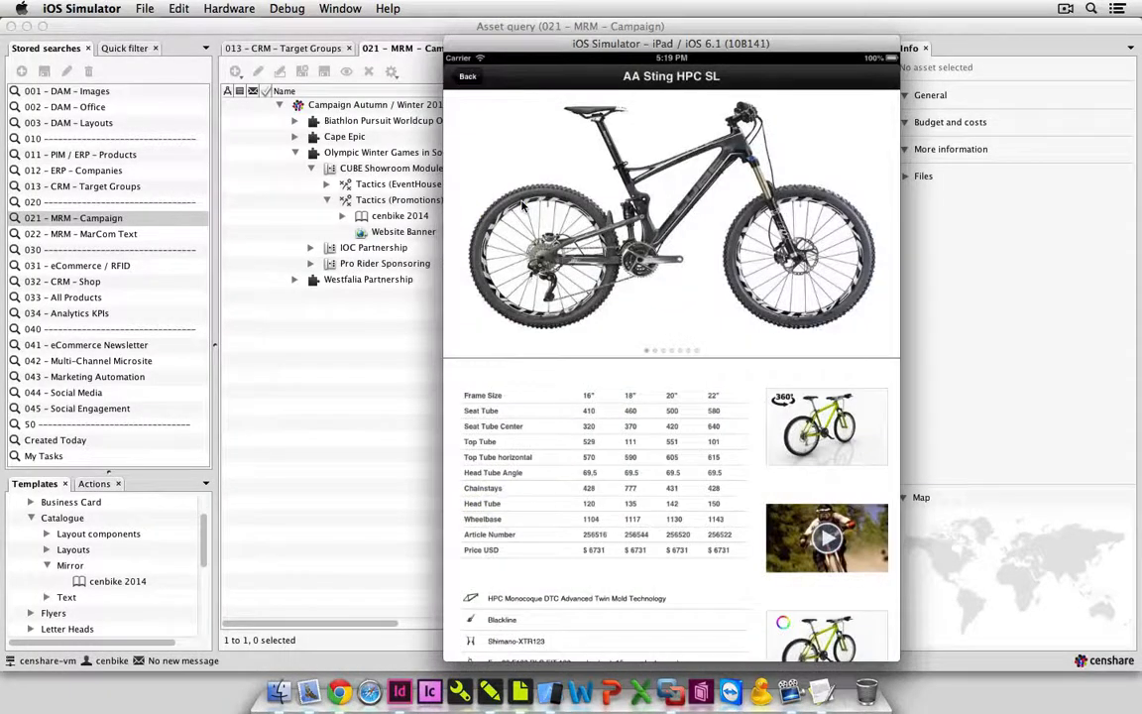
drag(677, 233, 562, 233)
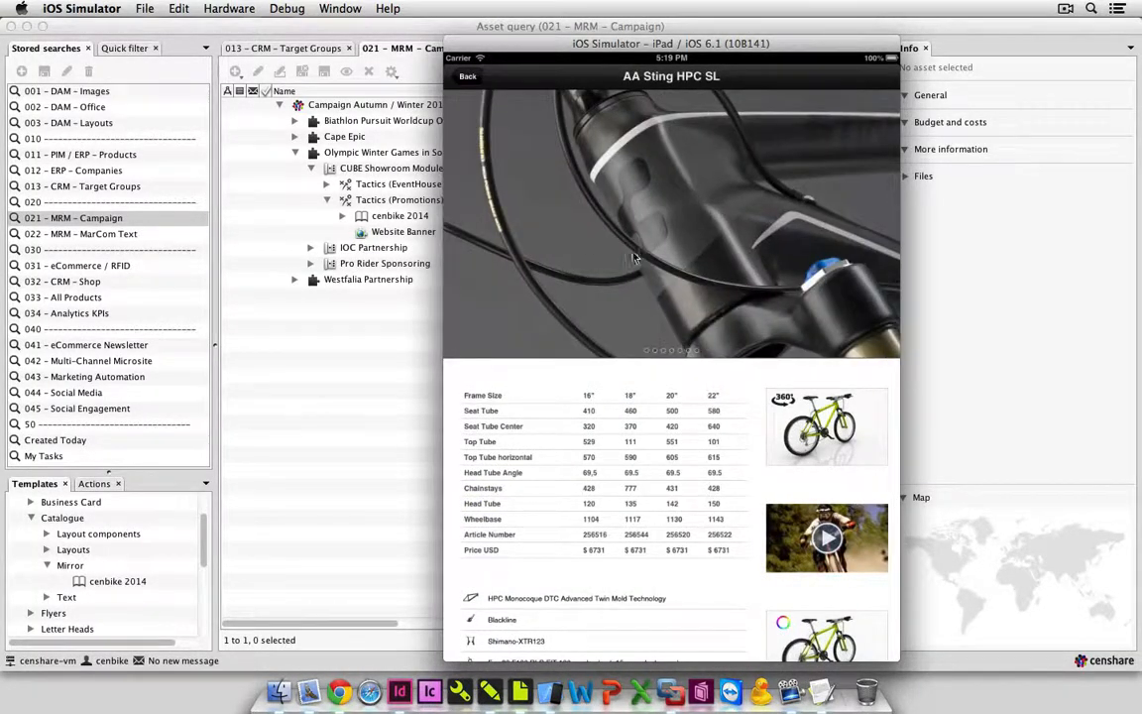
drag(635, 258, 480, 230)
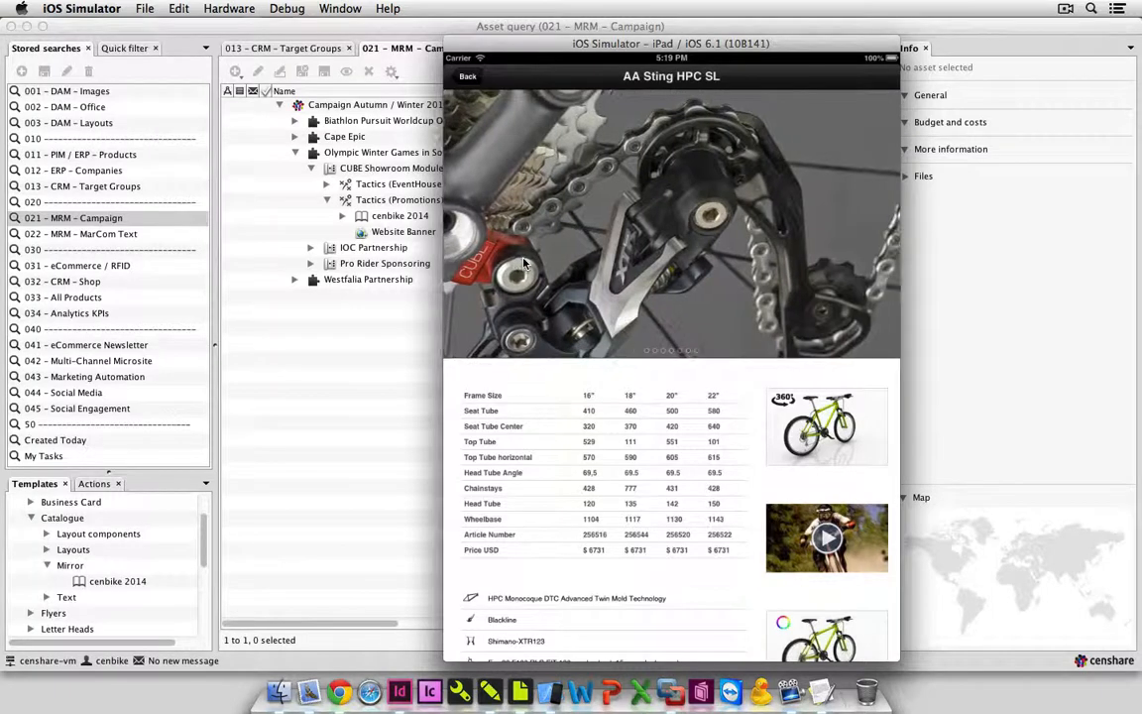
scroll(620, 224, down, 5)
scroll(619, 224, down, 1)
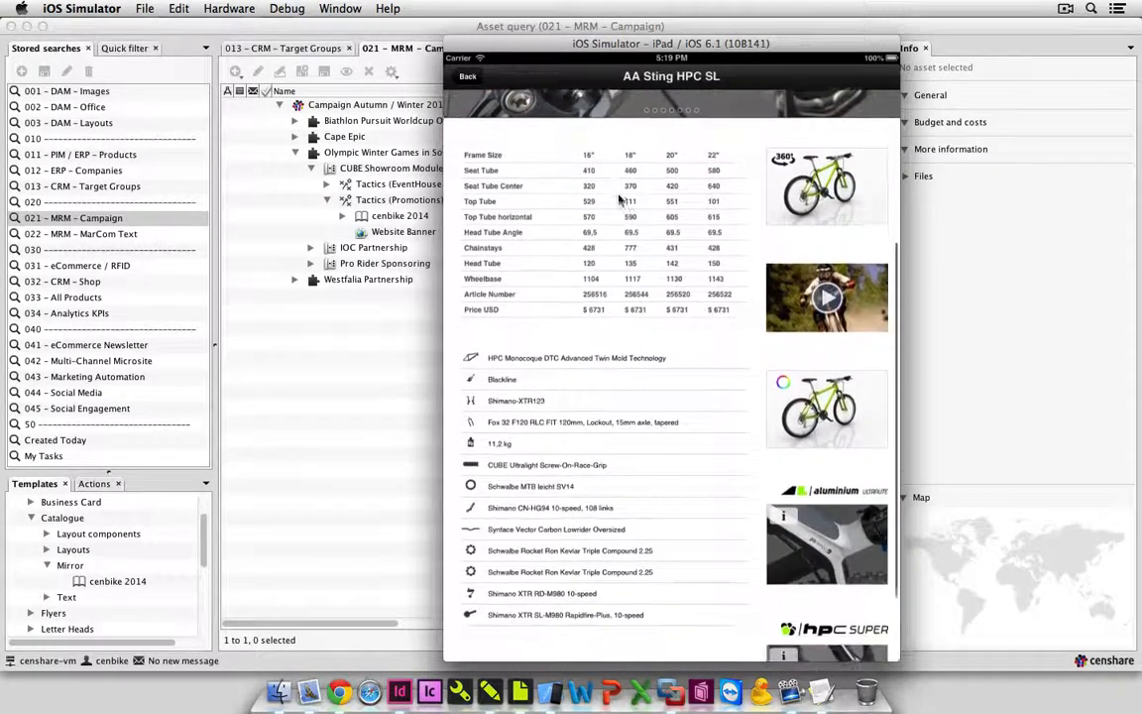
Open the 360° view of the AA Sting HPC SL, rotate the bike and close the view.
click(811, 161)
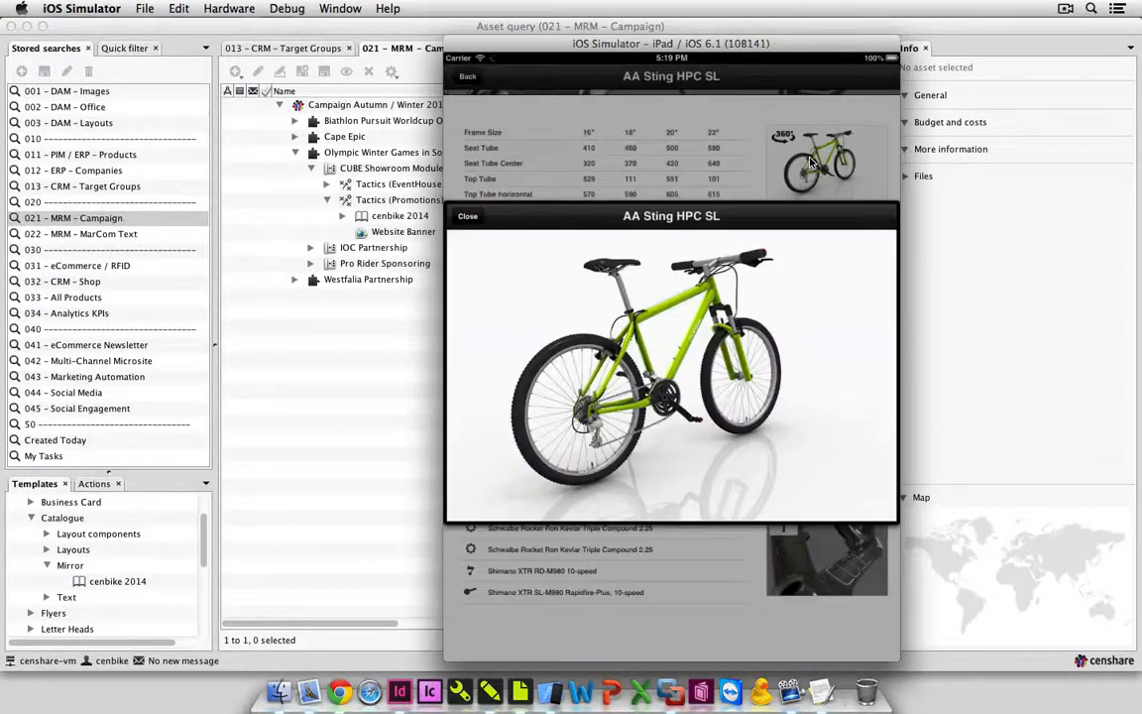
drag(803, 414, 553, 411)
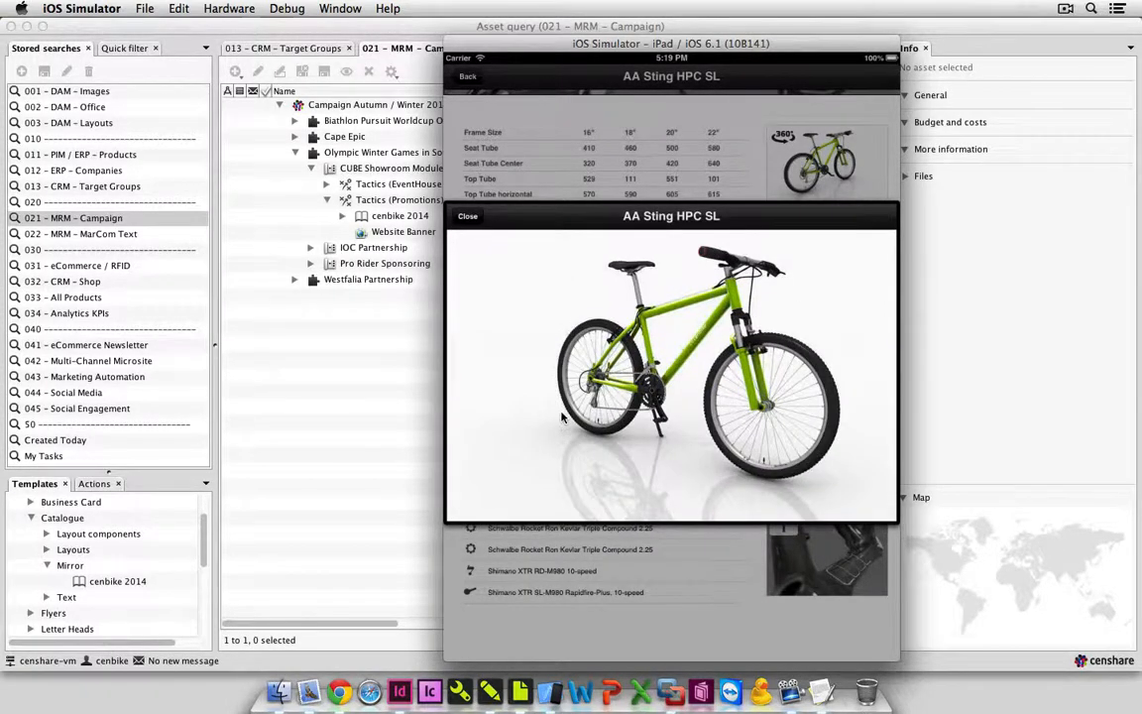
drag(756, 420, 523, 378)
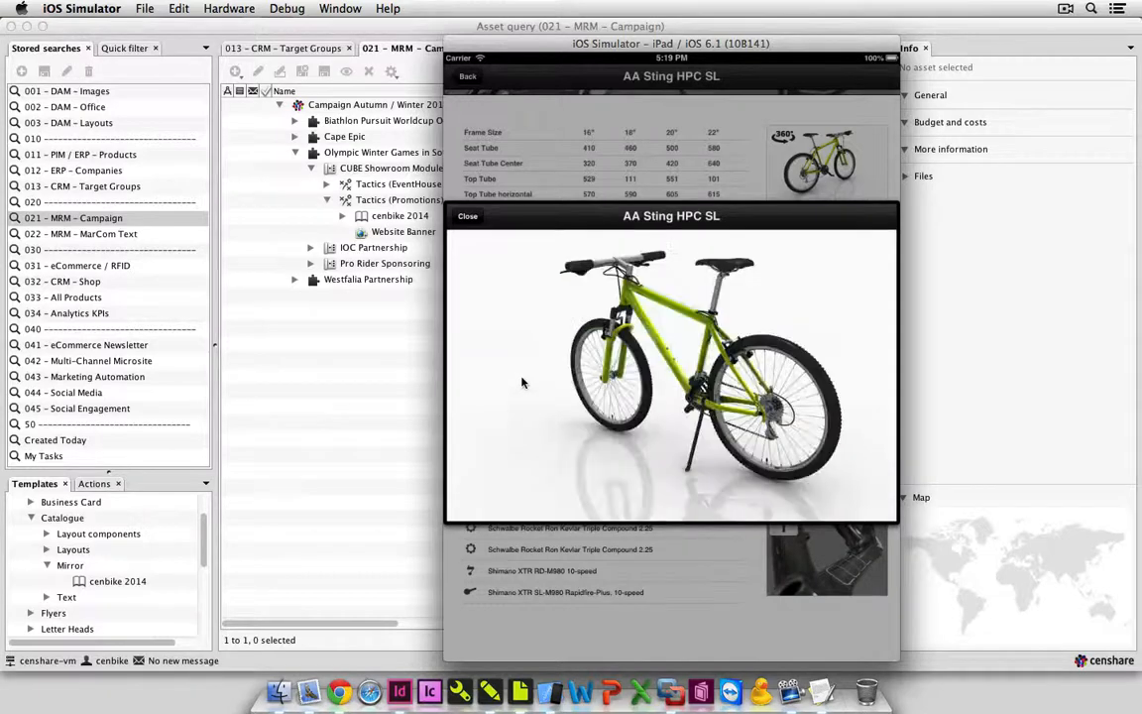
click(468, 217)
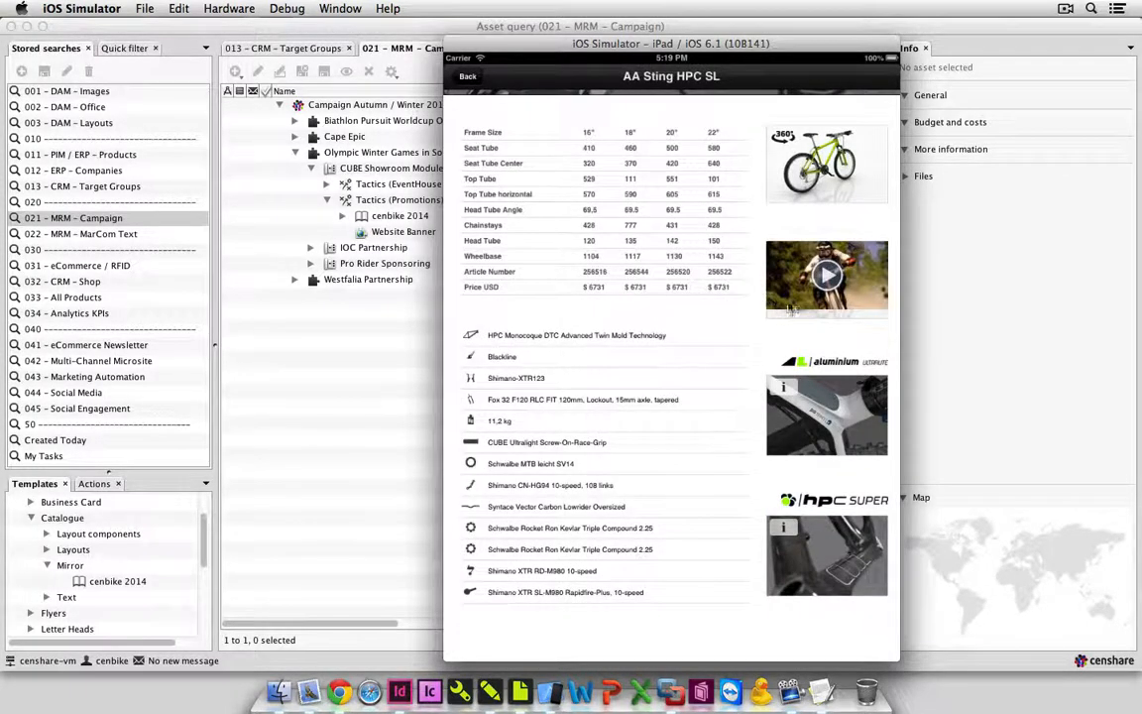
Play the AA Sting HPC SL product video in full screen and close the player.
click(836, 278)
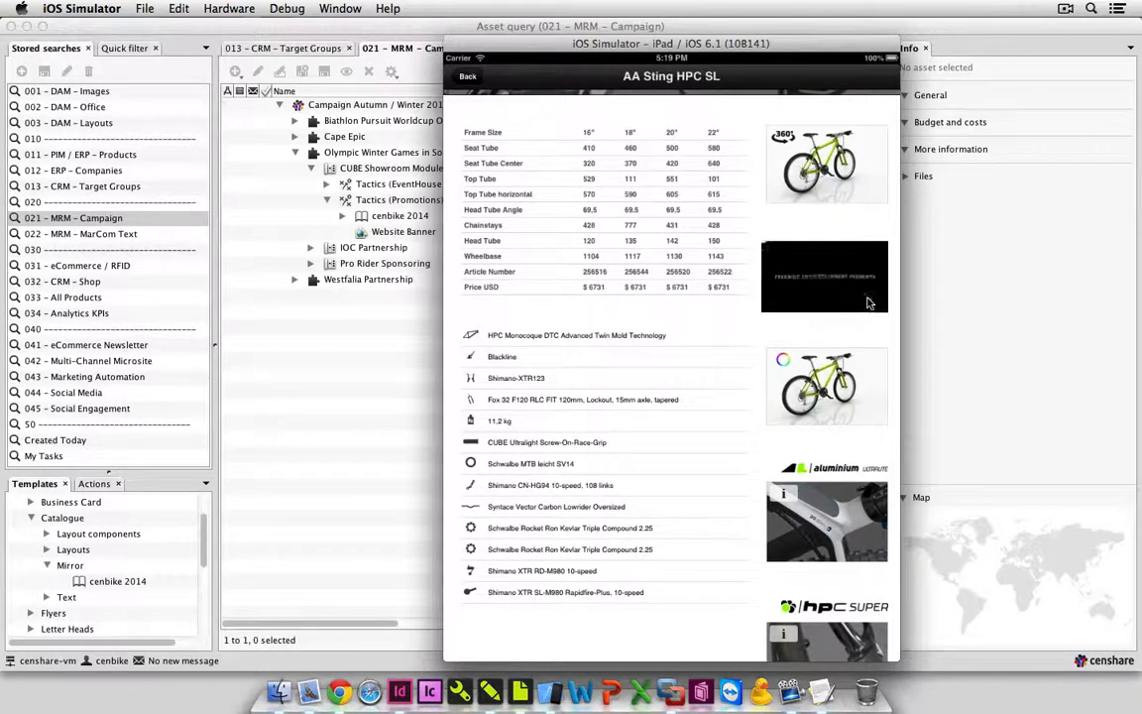
click(868, 303)
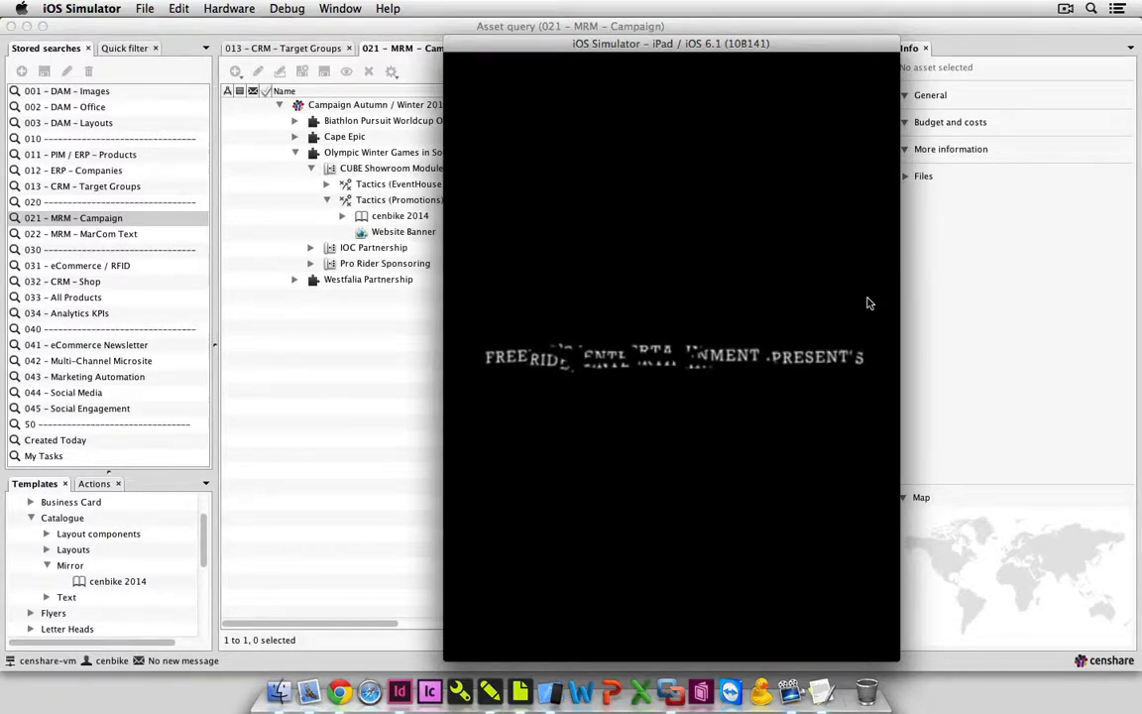
key(XF86AudioRaiseVolume)
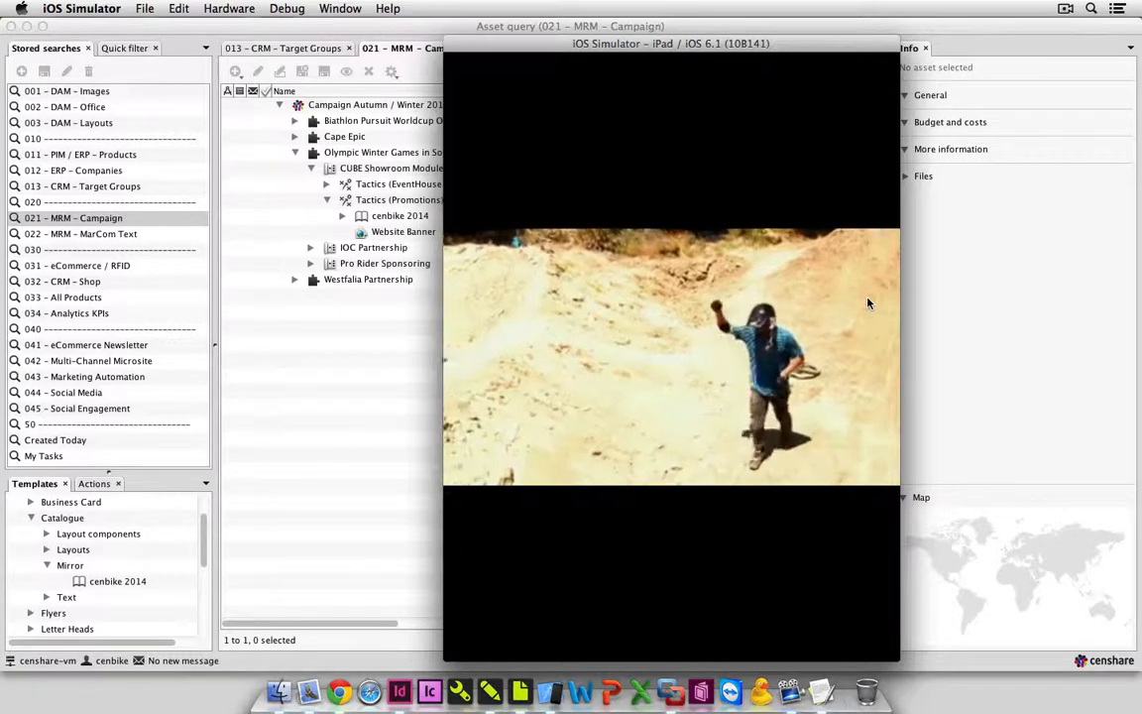
click(867, 301)
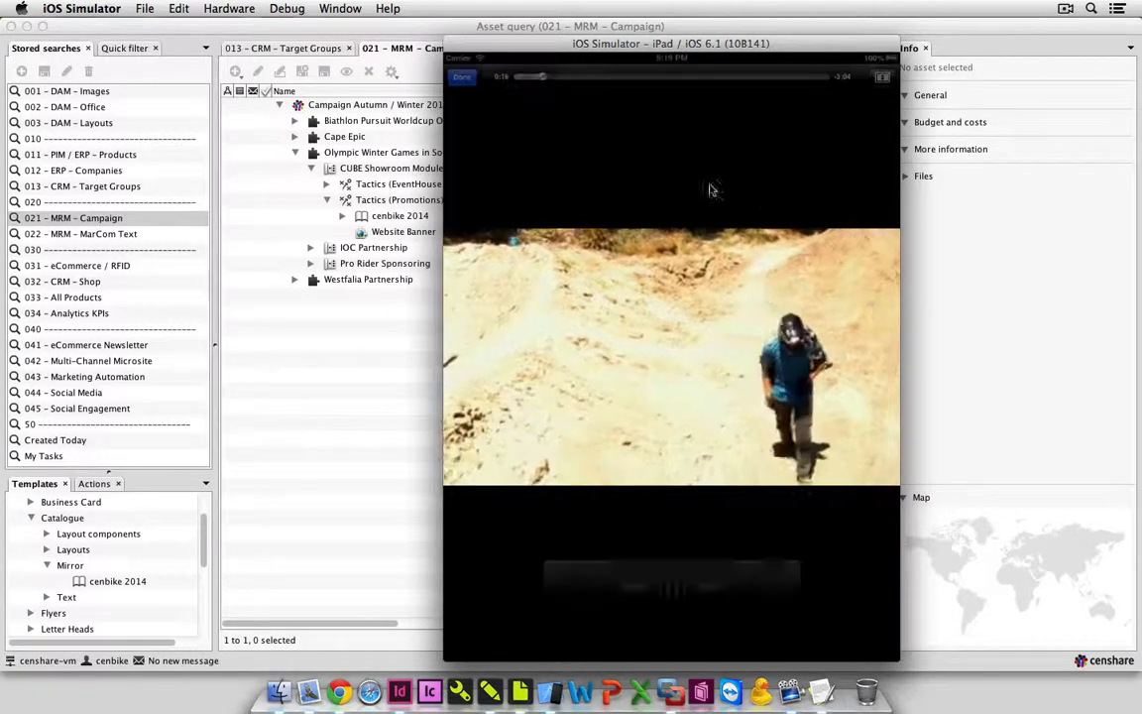
click(461, 76)
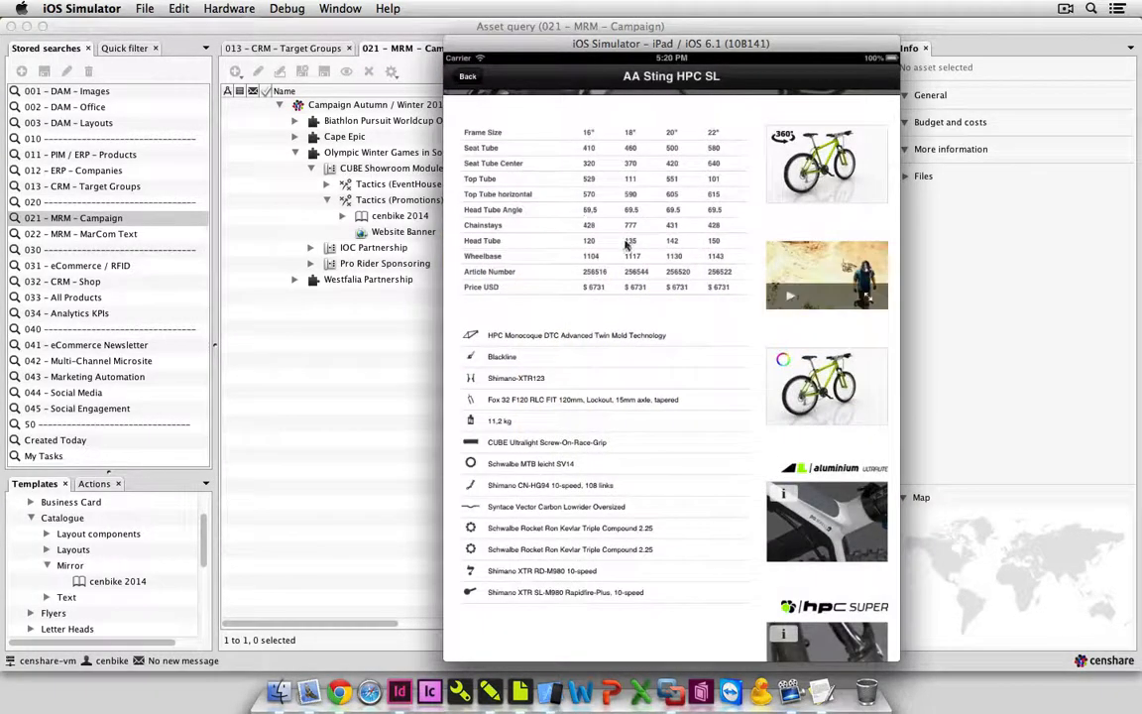
Try different frame colours in the AA Sting HPC SL colour view, ending on light green, and return to the product overview.
click(823, 399)
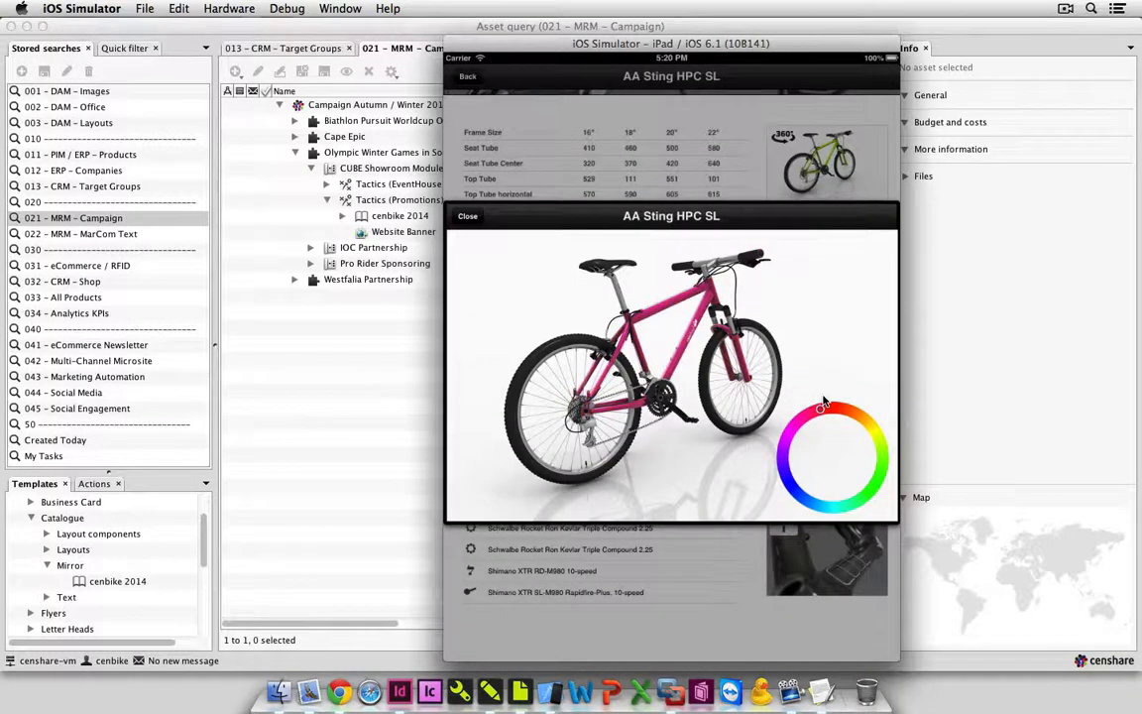
click(790, 485)
click(848, 507)
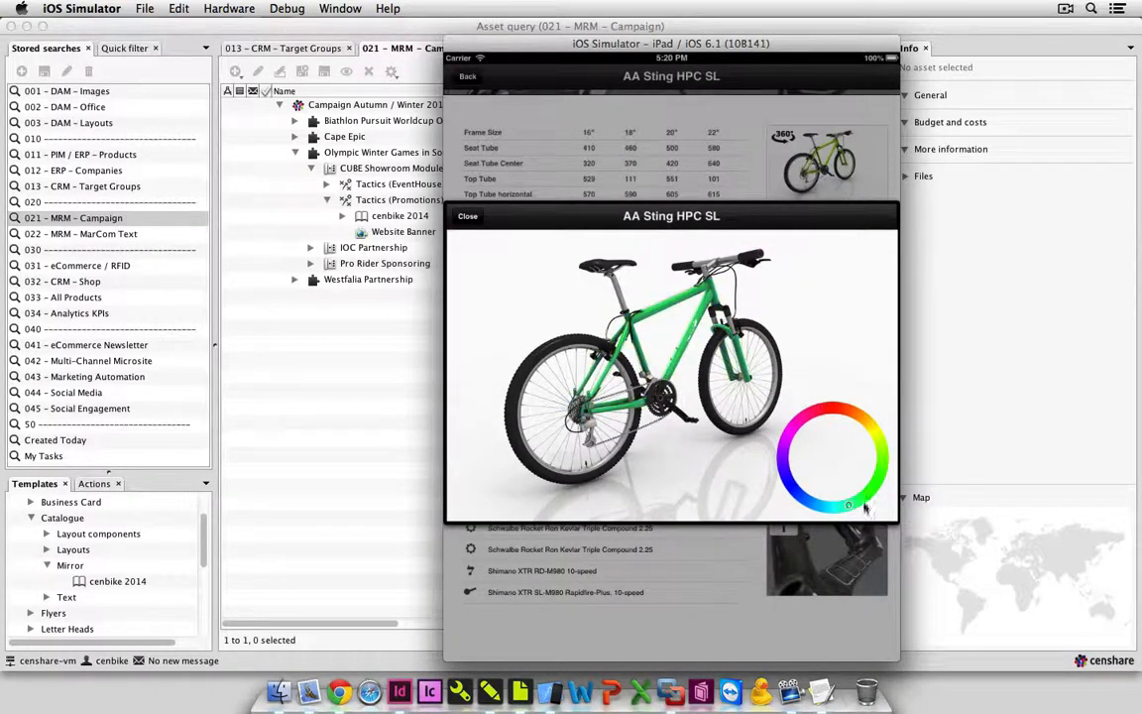
click(881, 464)
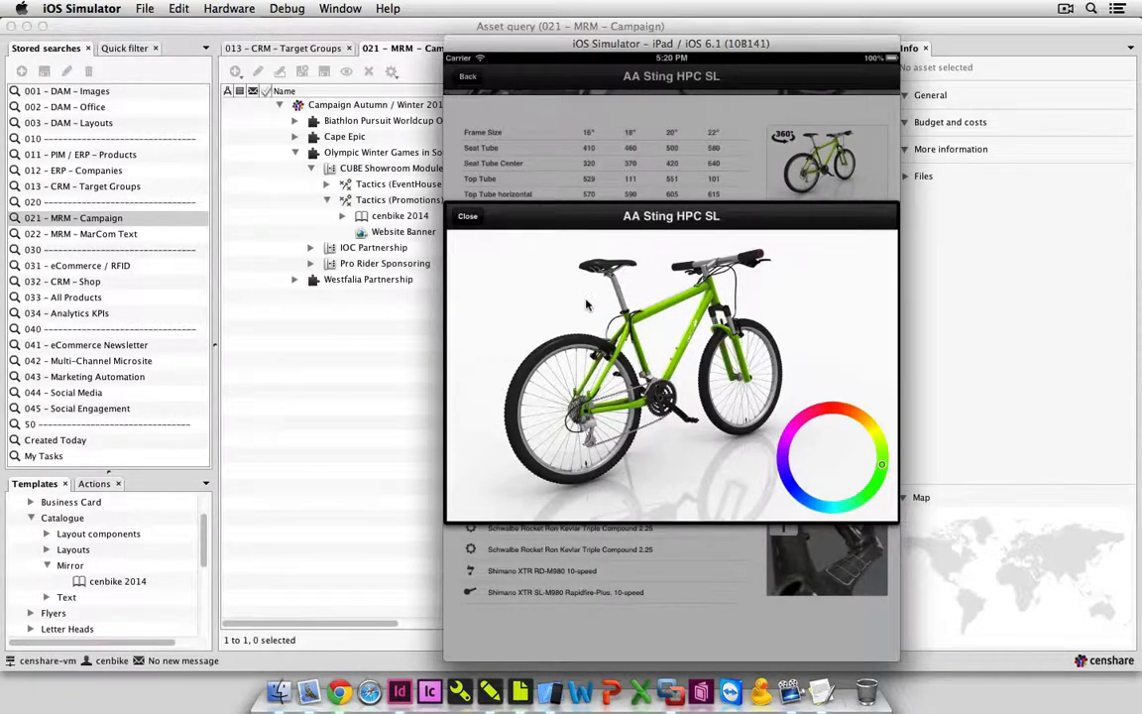
click(467, 217)
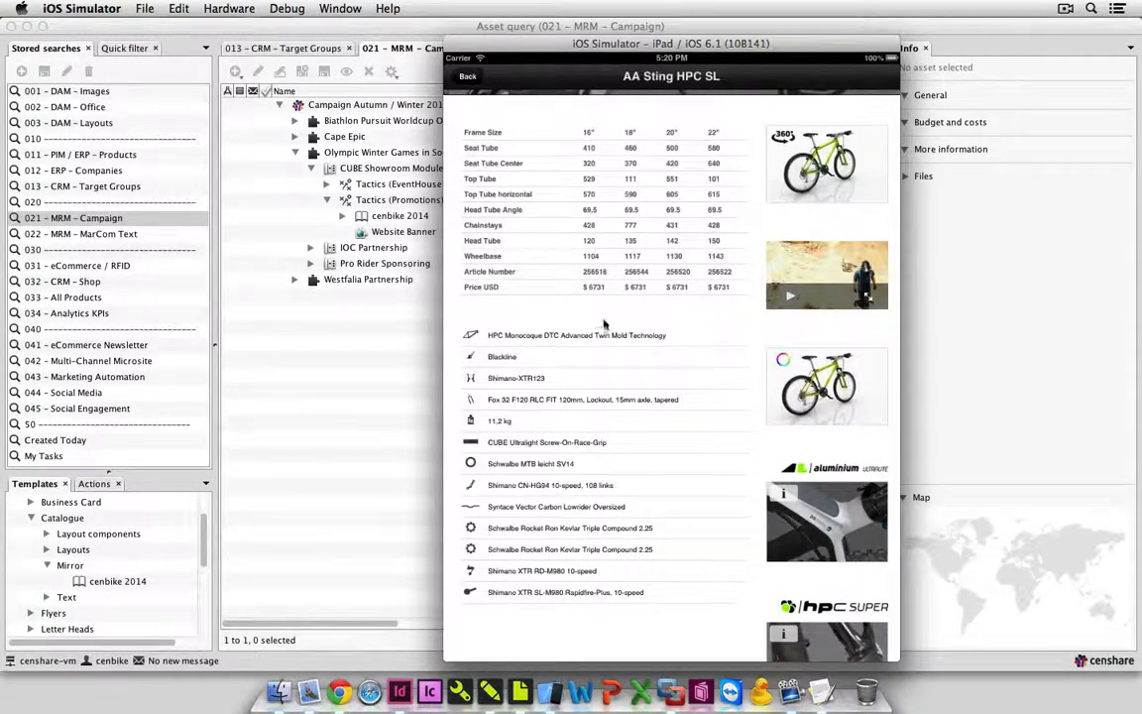
drag(636, 382, 638, 658)
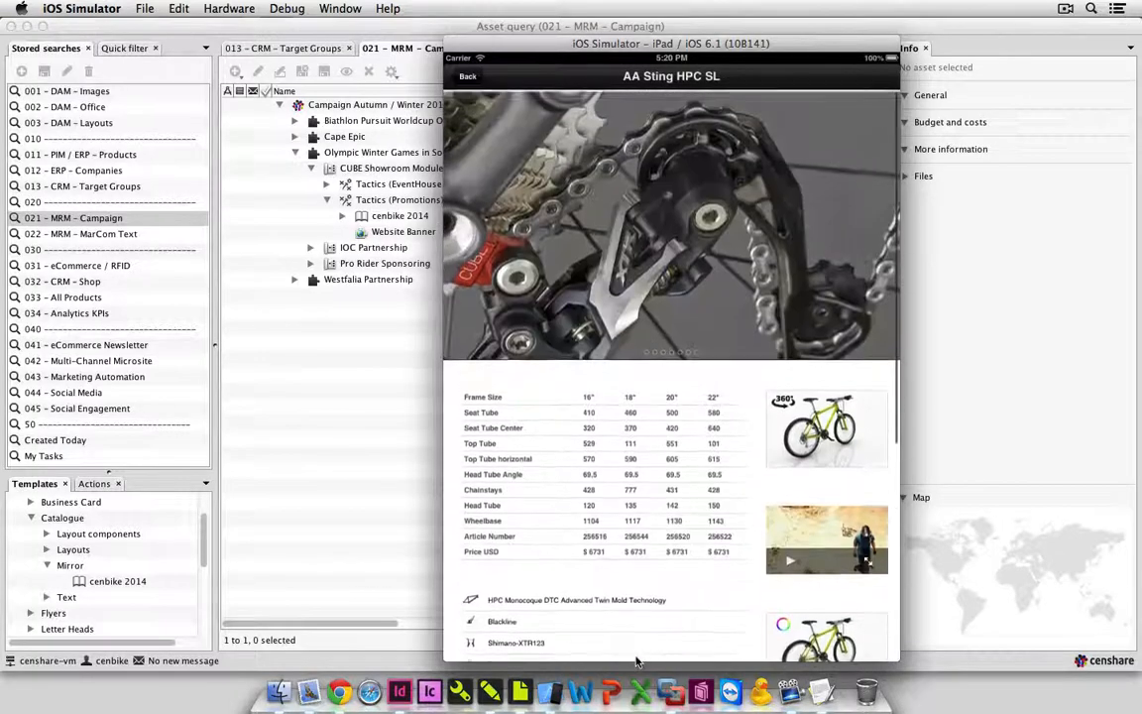
click(466, 83)
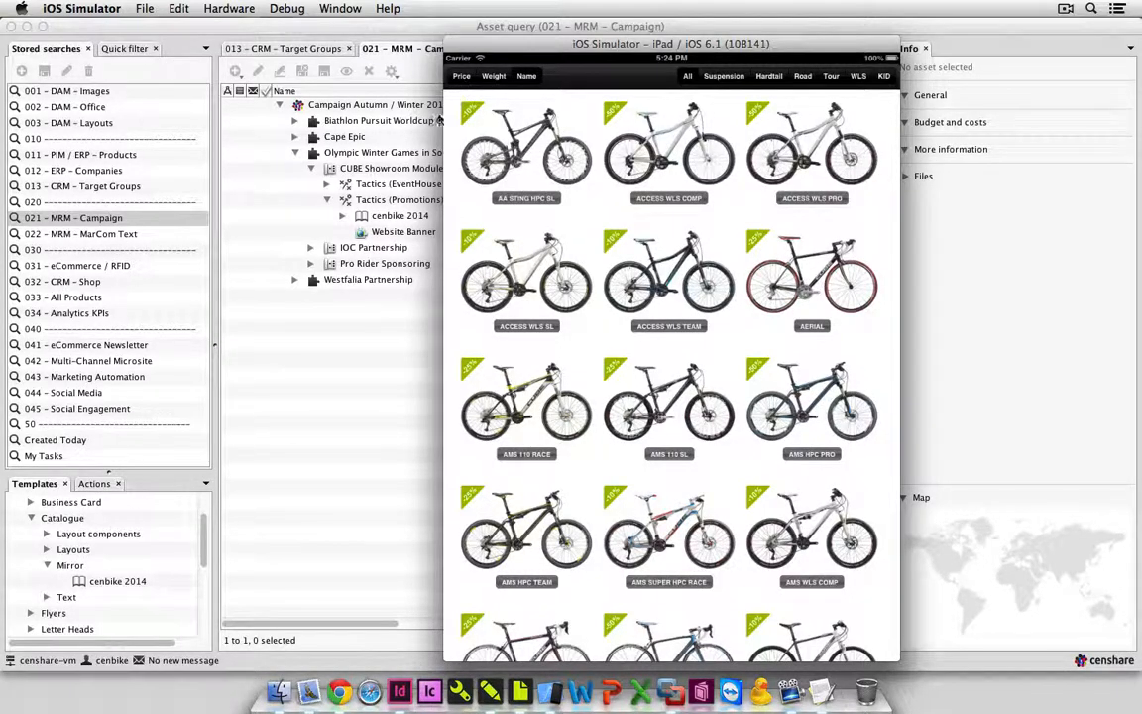
Switch back to the censhare Client, run the stored search 031 - eCommerce / RFID and expand the first two RFID assets.
click(355, 358)
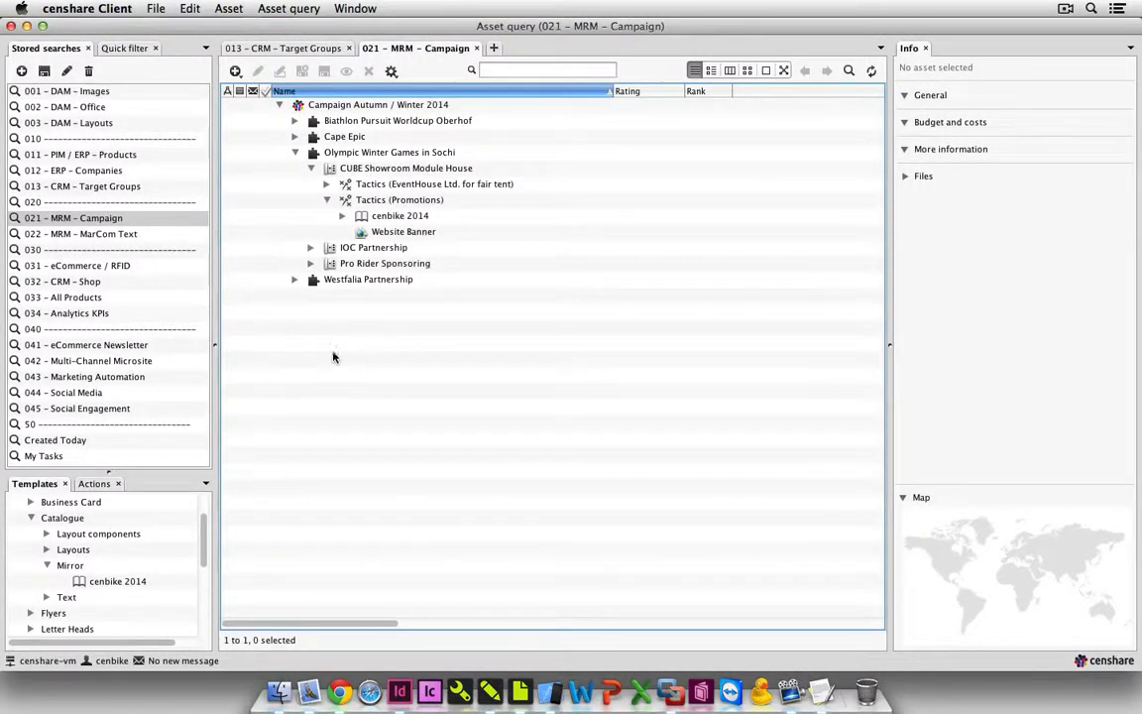
click(154, 265)
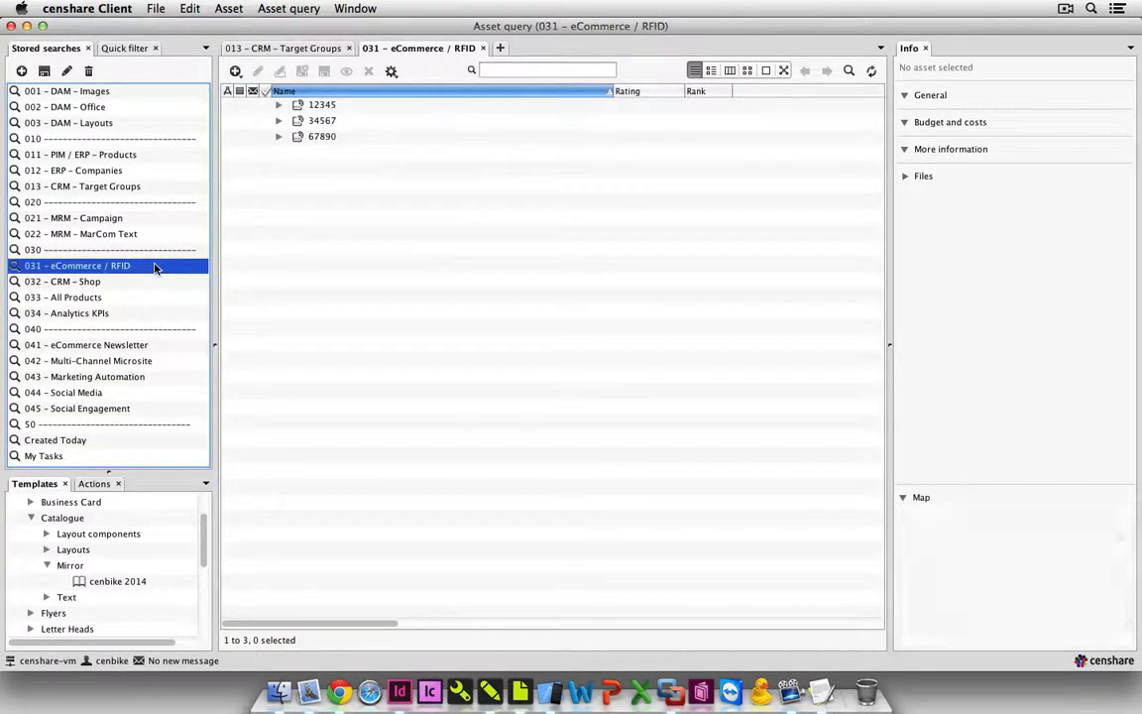
click(312, 136)
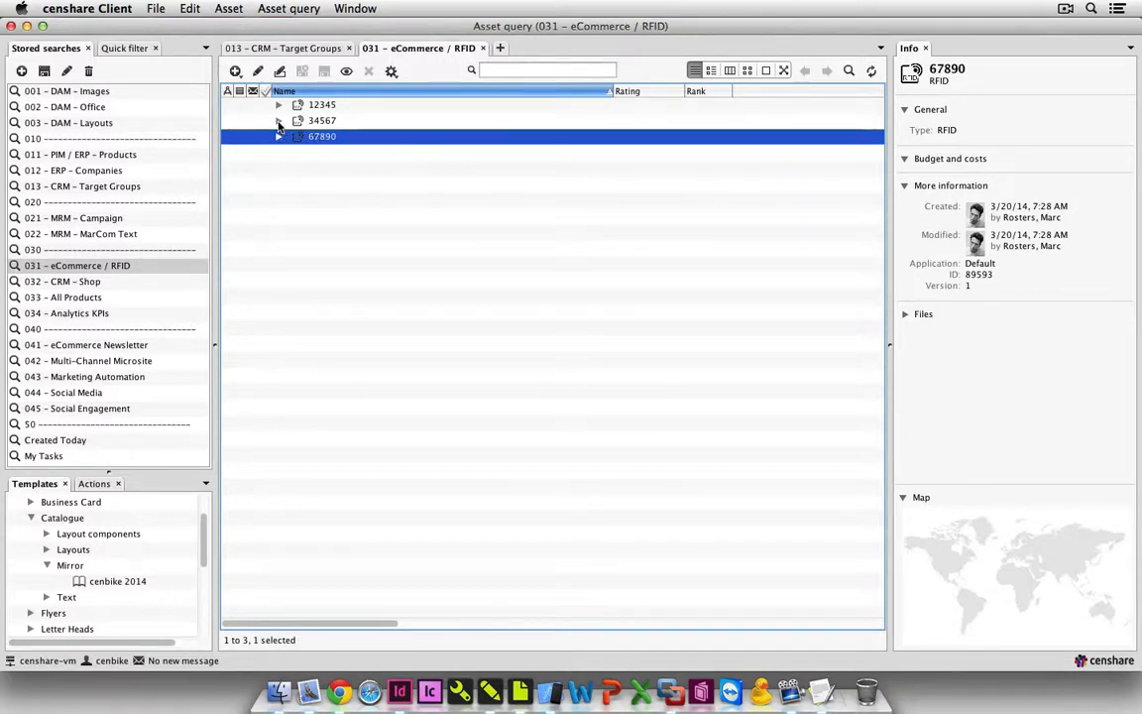
click(279, 122)
click(279, 107)
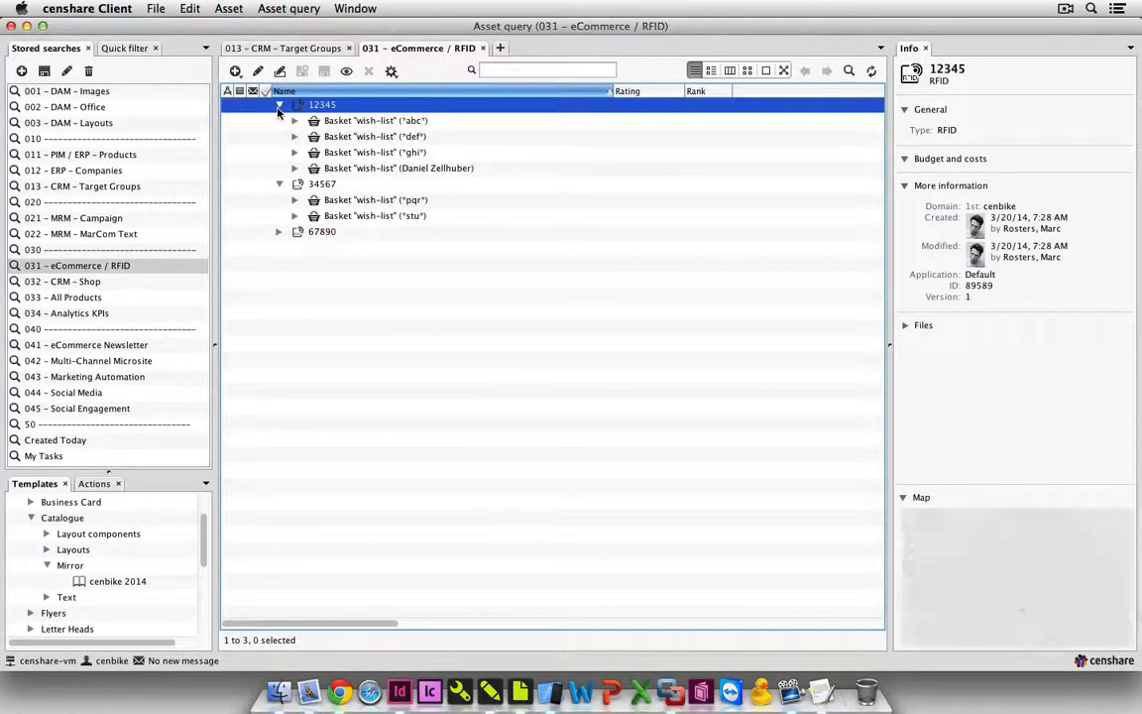
Expand the third RFID asset and go through the four wish-list baskets under the first RFID asset one by one.
click(280, 233)
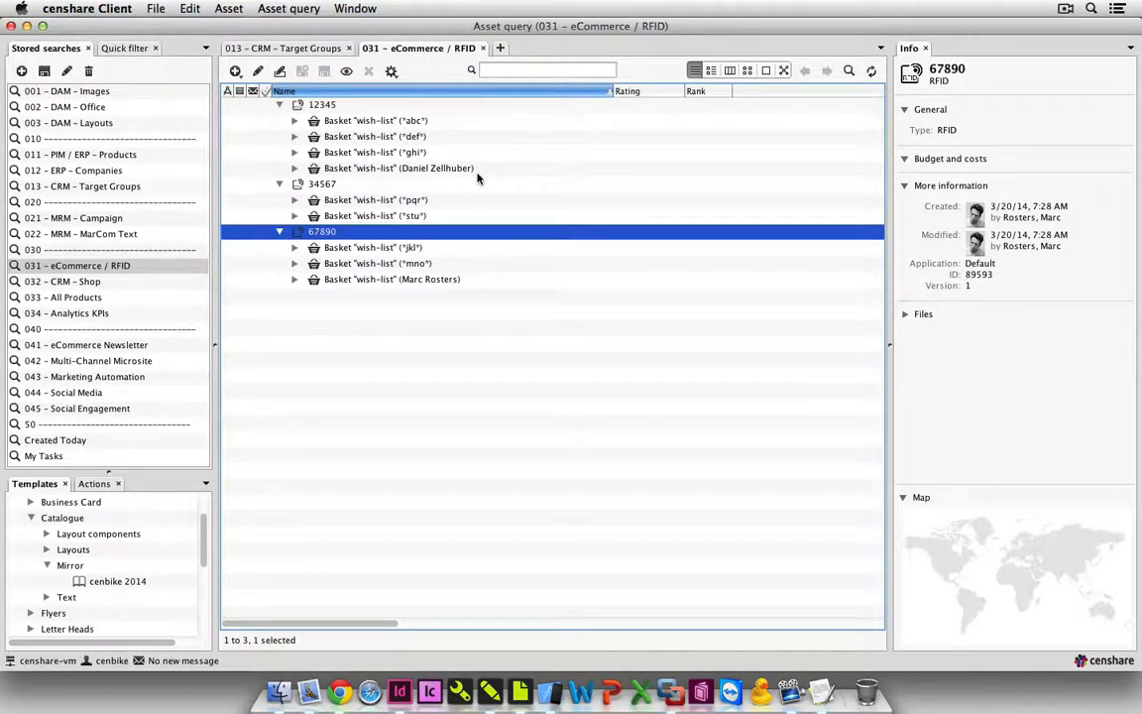
click(405, 122)
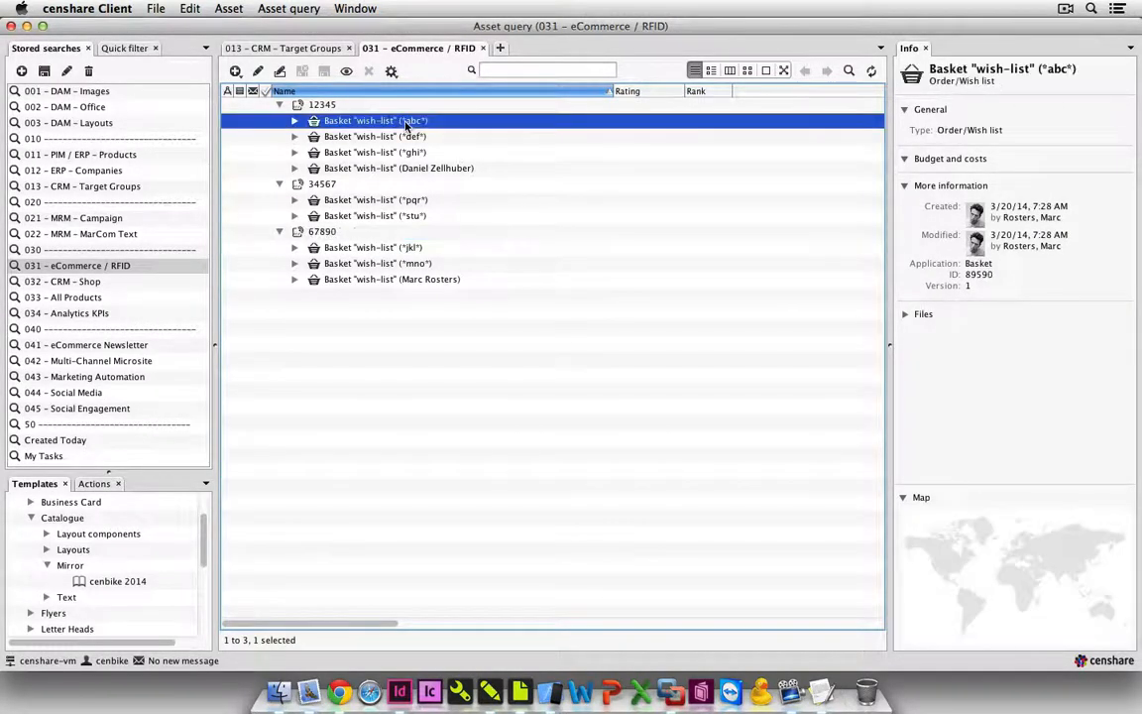
key(Down)
key(Down)
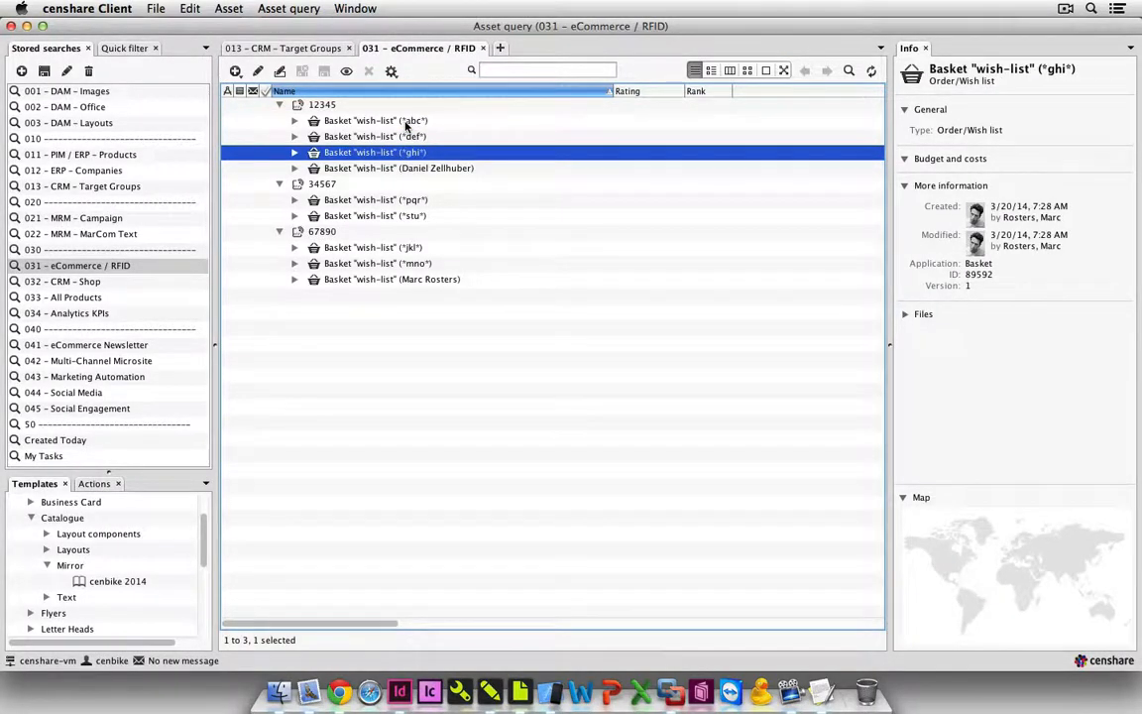
key(Down)
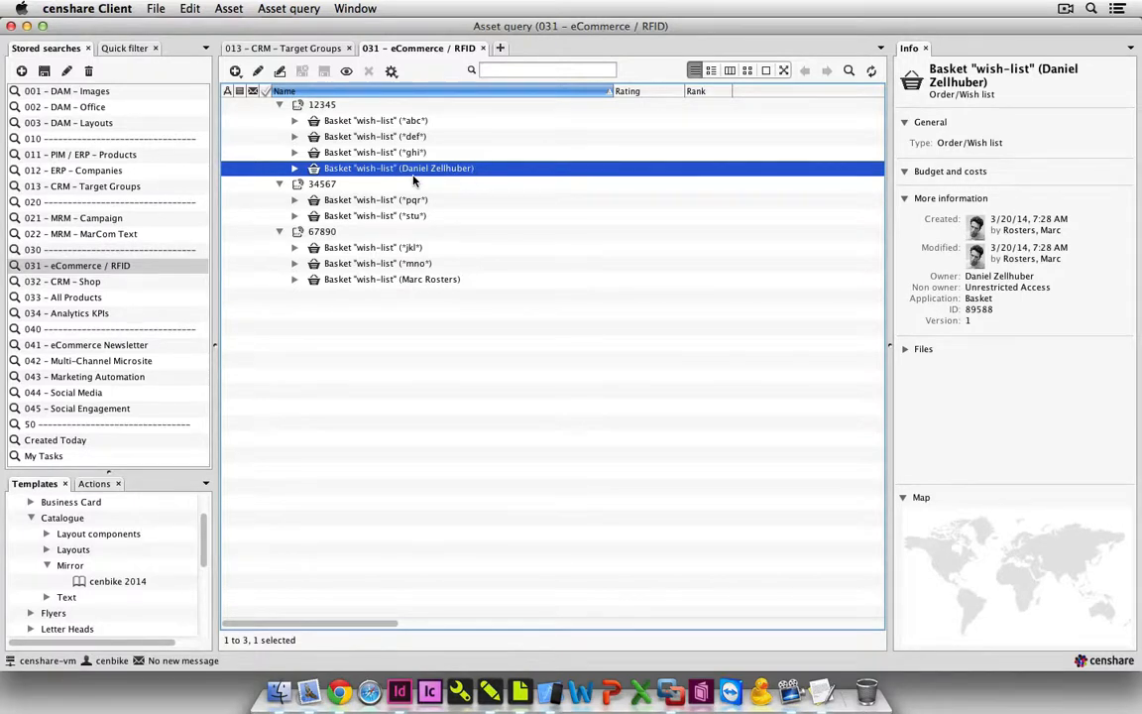
Expand all four wish-list baskets under the first RFID asset to show the bikes they contain.
click(295, 168)
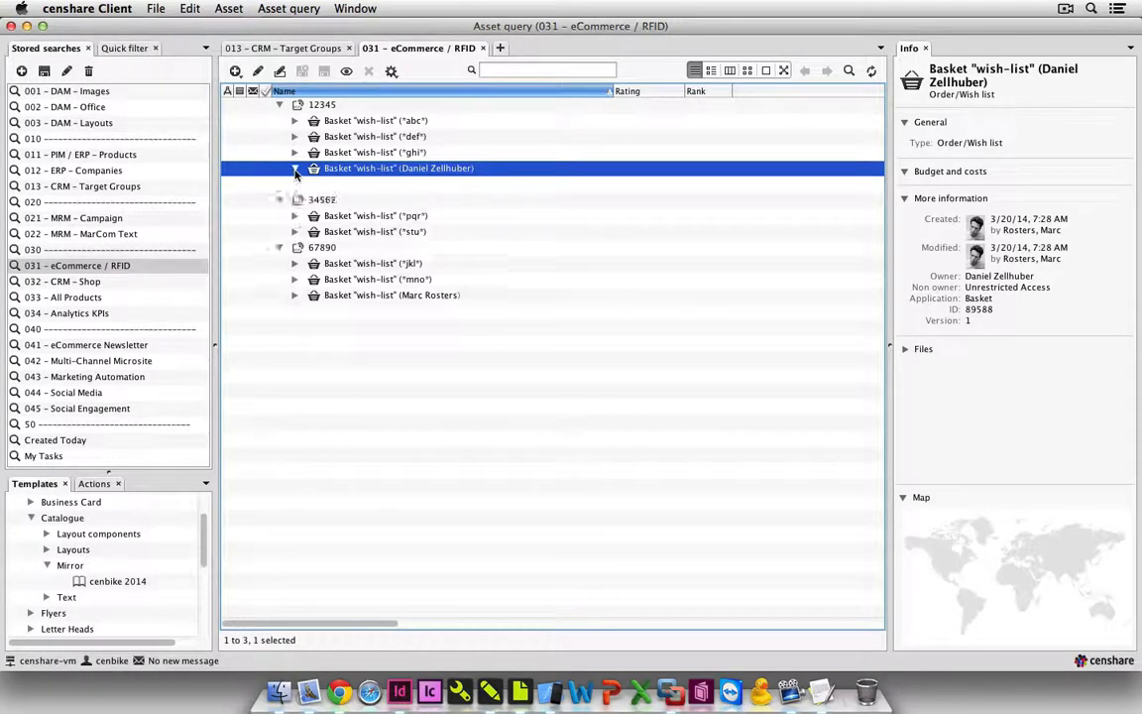
click(295, 151)
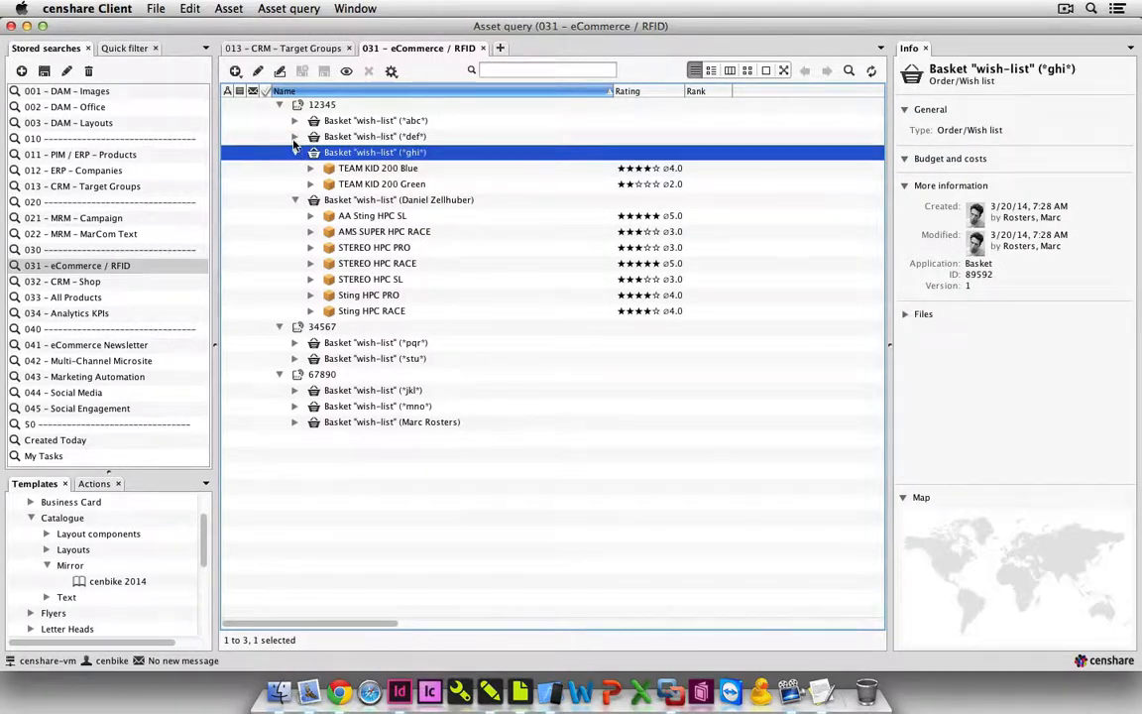
click(294, 136)
click(295, 120)
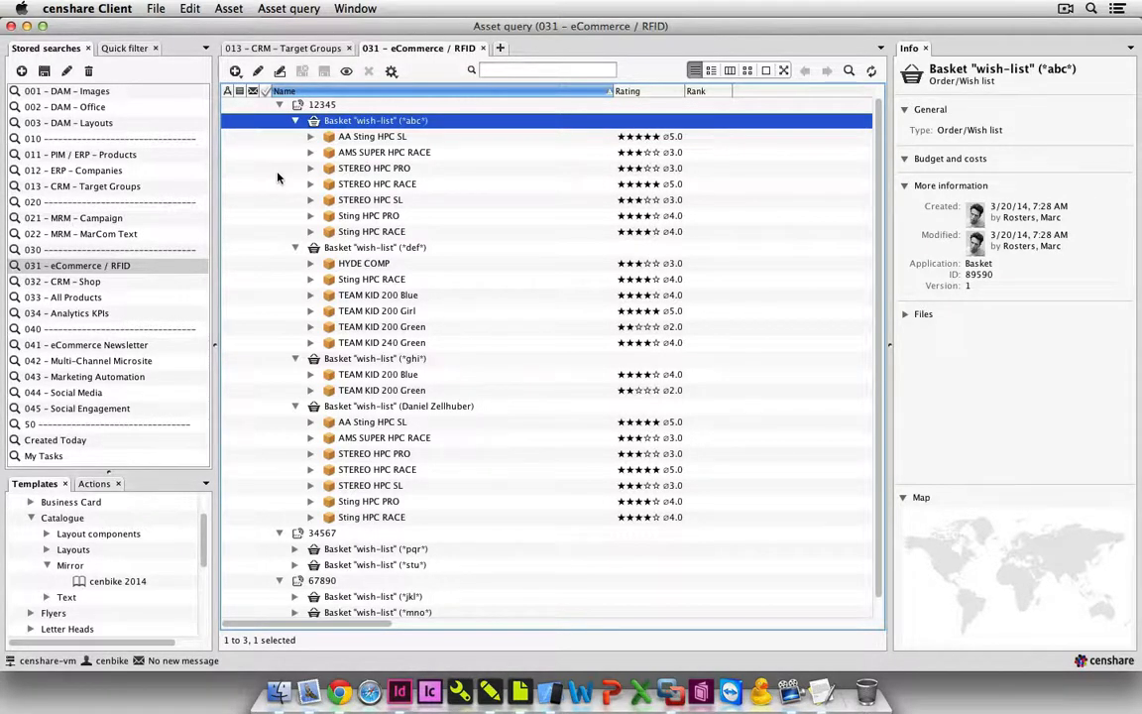
Run the stored search 032 - CRM - Shop and expand the second web user's wish-list and shopping basket.
click(138, 285)
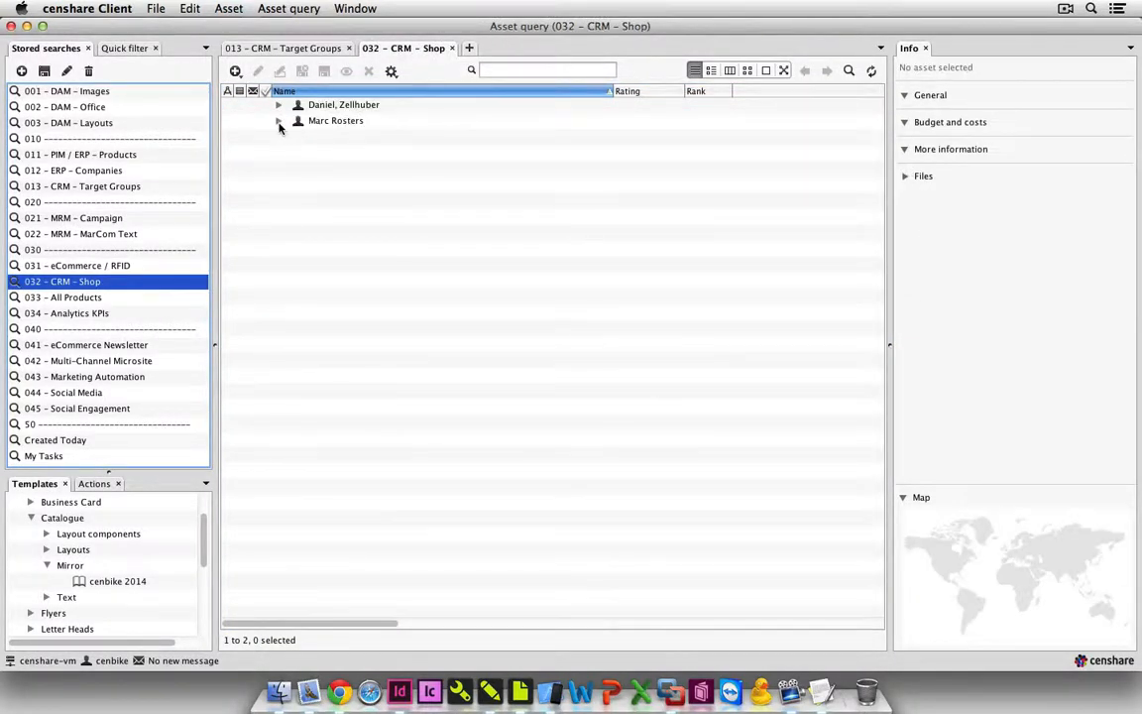
click(280, 123)
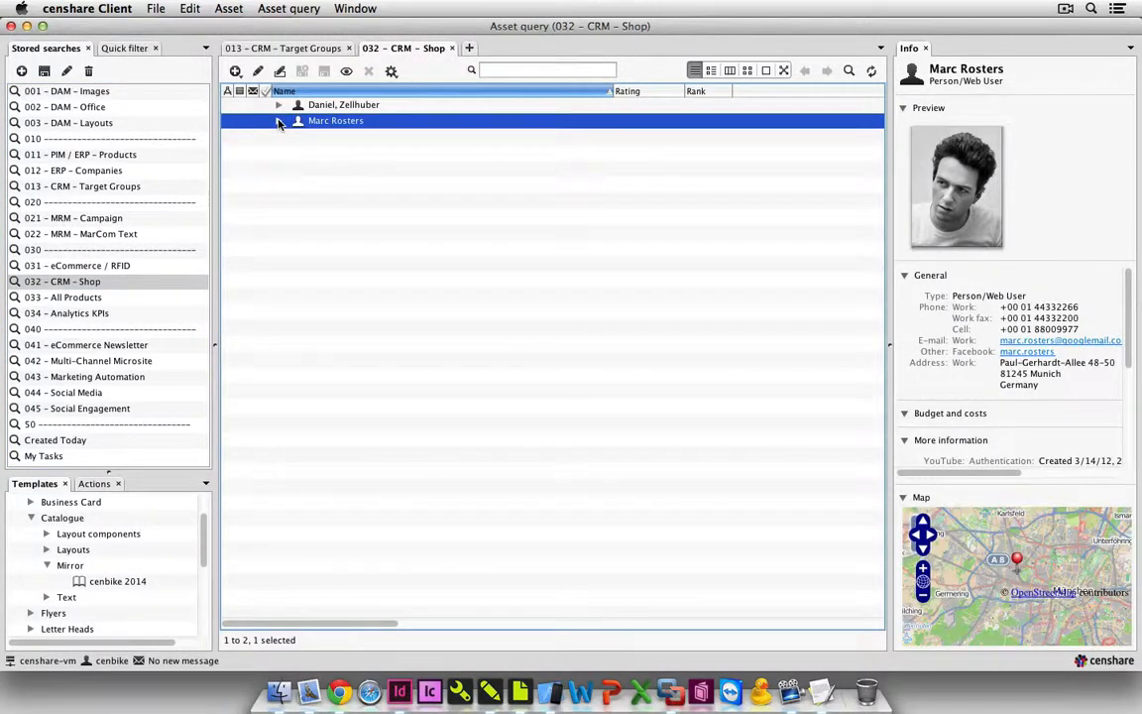
click(280, 121)
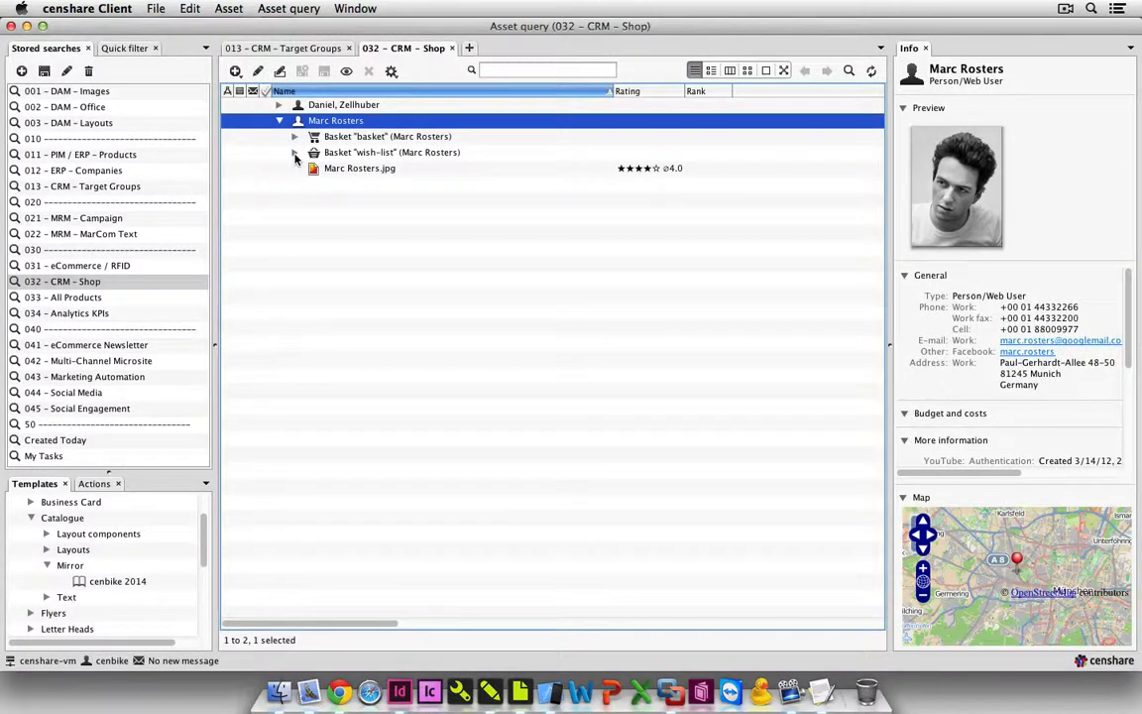
click(294, 155)
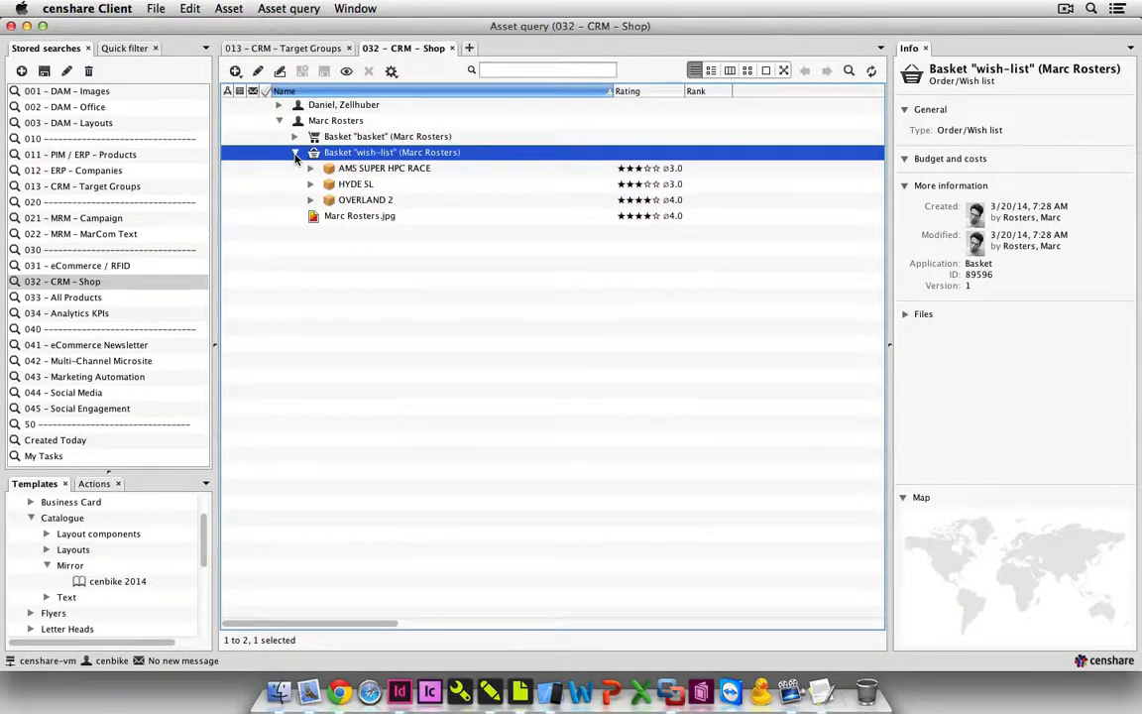
click(295, 138)
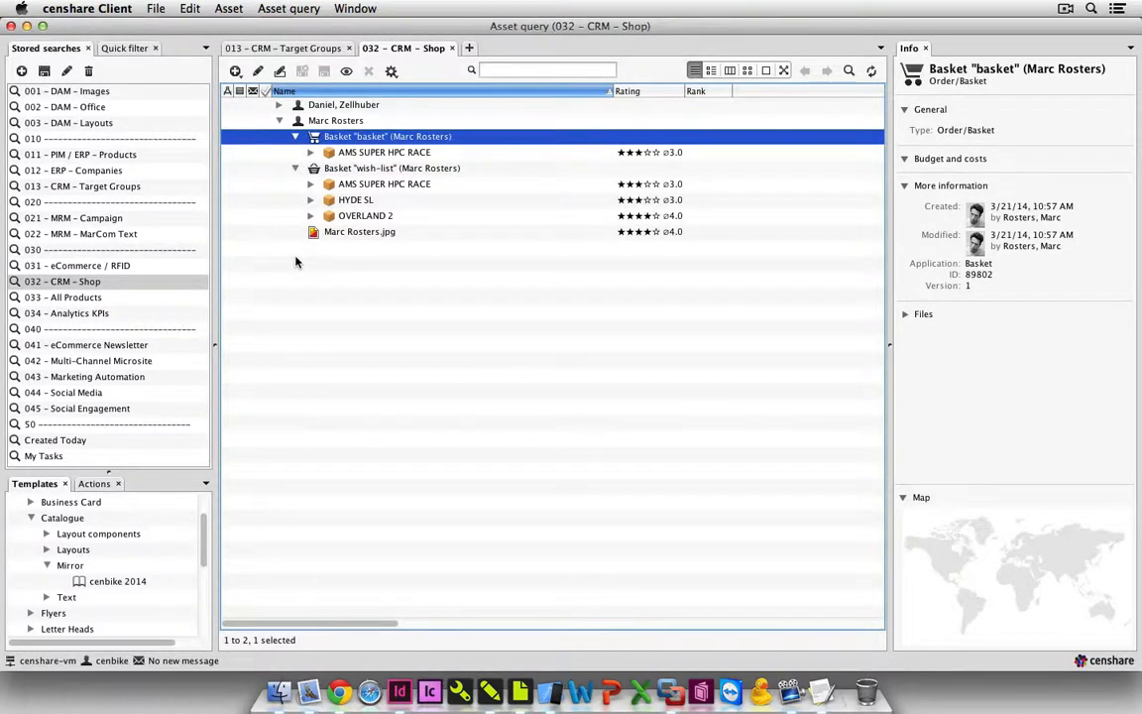
Run the stored search 033 - All Products, followed by 034 - Analytics KPIs.
click(154, 299)
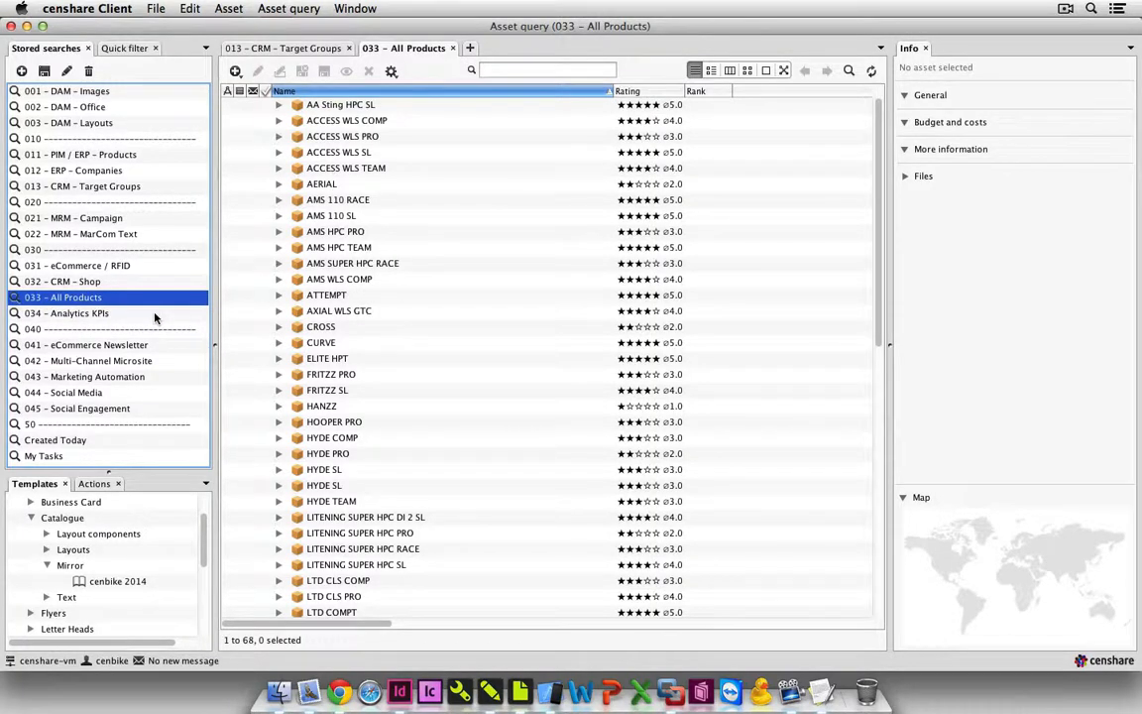
click(155, 314)
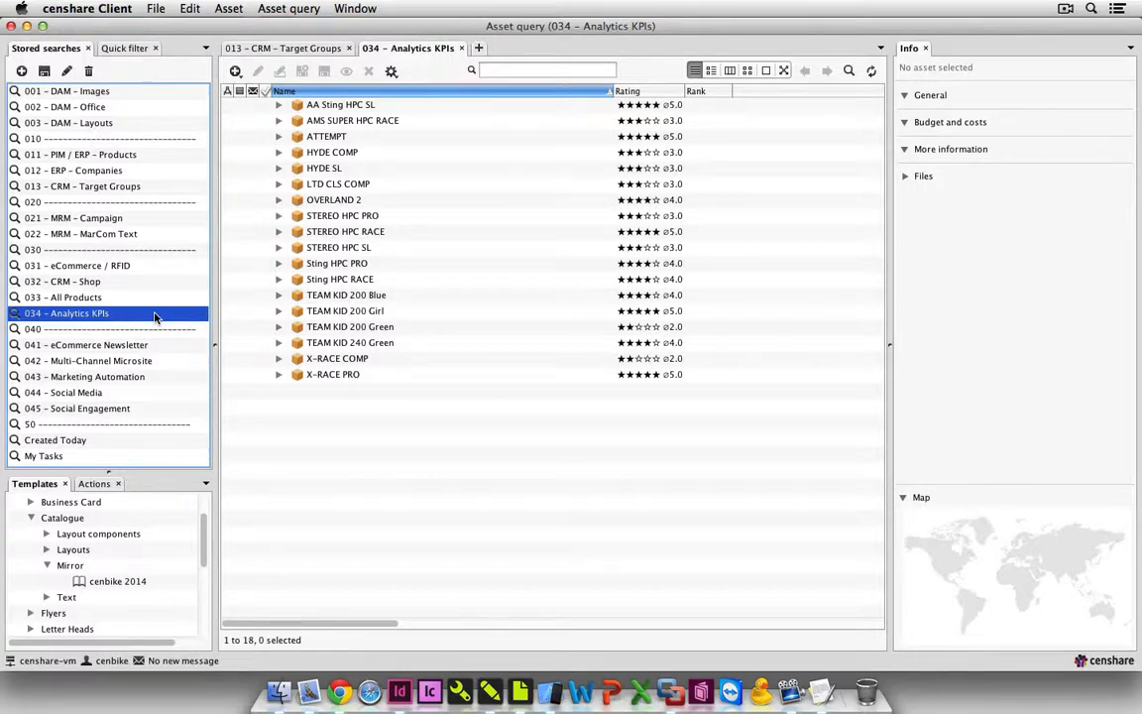
Switch to the iOS Simulator, return to the iPad home screen and rotate the device to landscape.
click(553, 690)
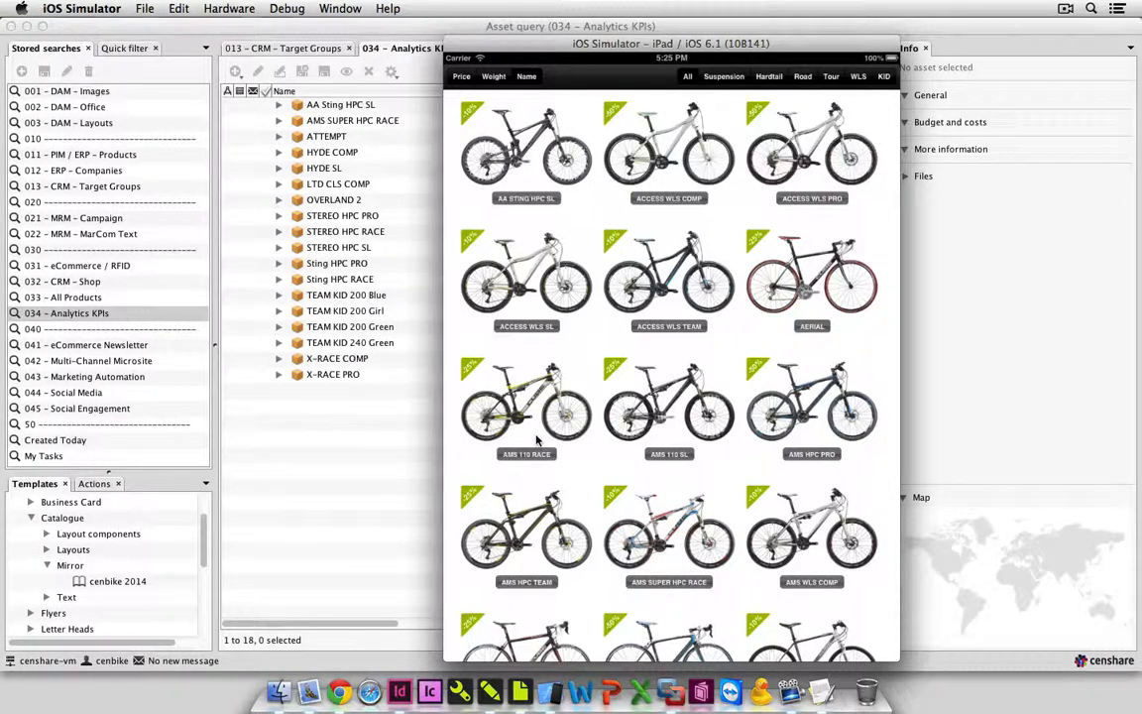
key(super+shift+h)
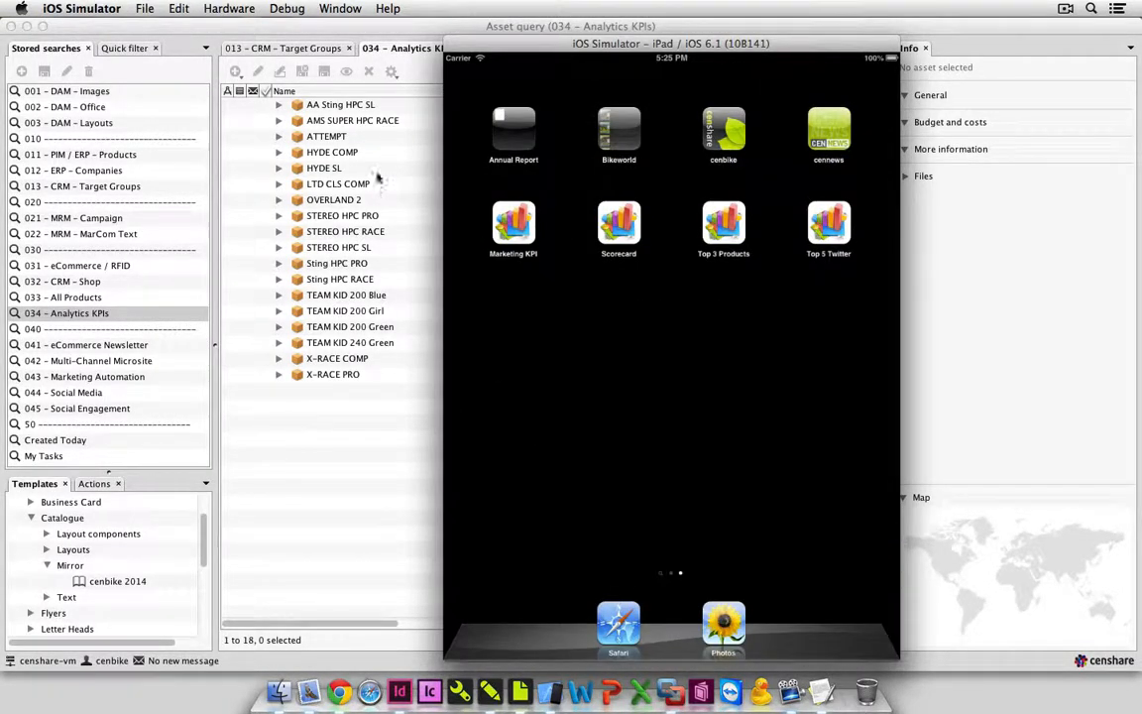
click(339, 8)
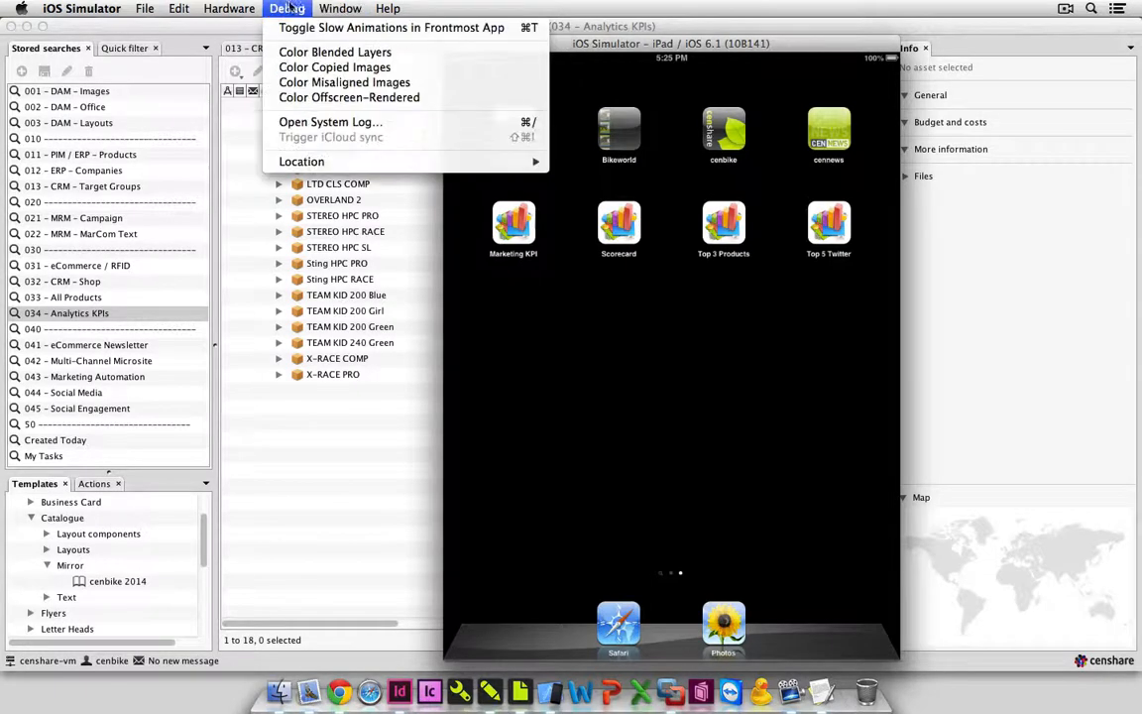
click(267, 53)
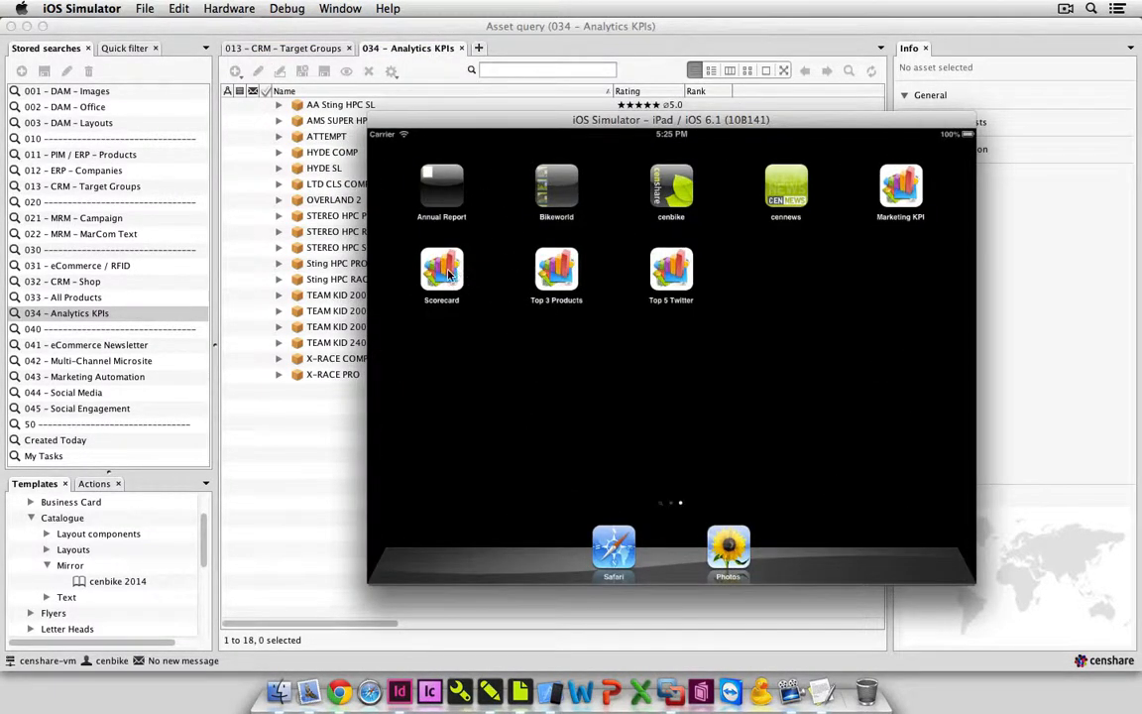
Open the Scorecard app and toggle the Customers and Prospects series off and back on in the product scorecard chart.
click(443, 272)
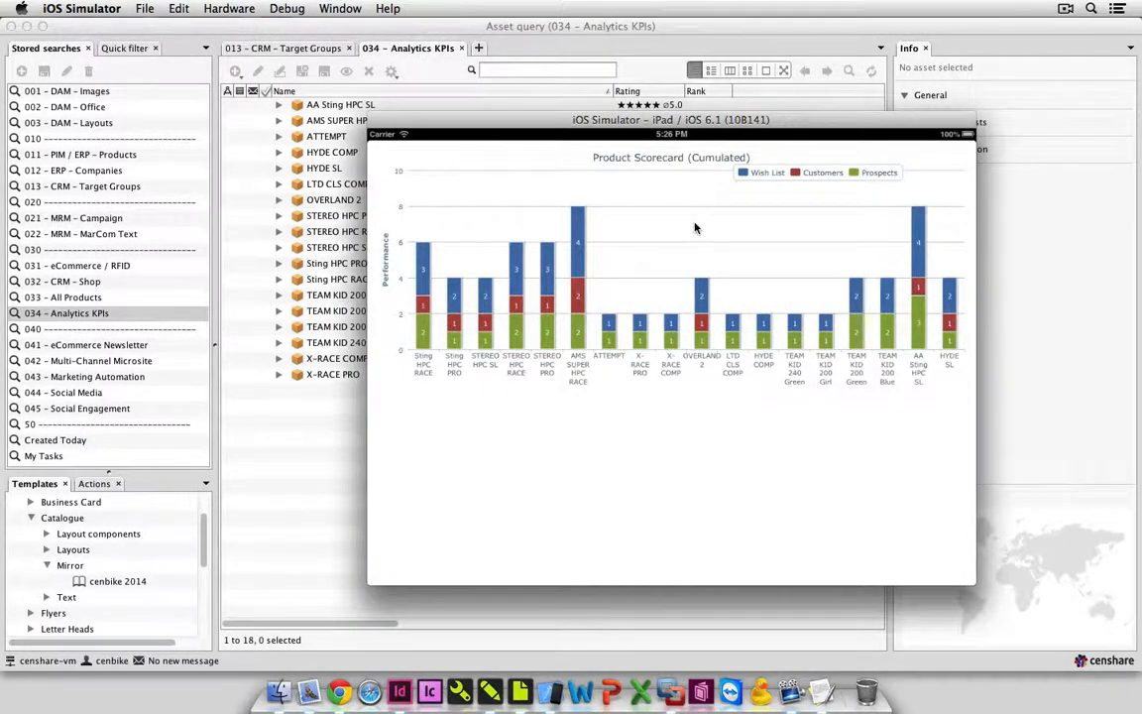
click(798, 175)
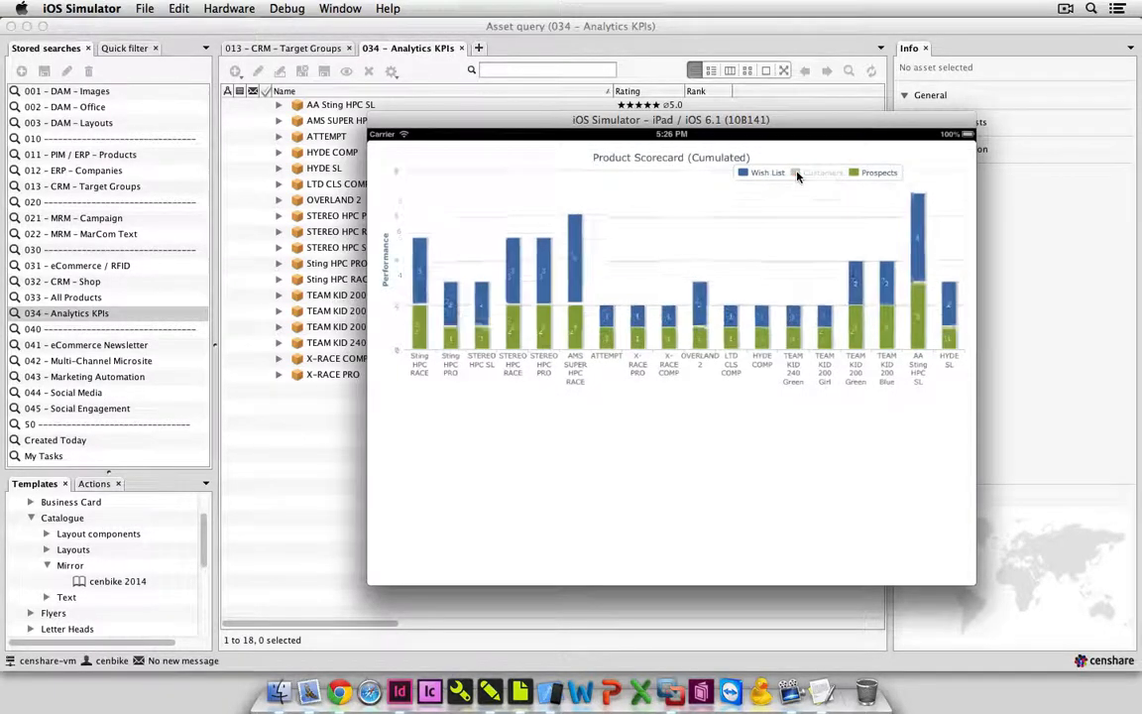
click(855, 174)
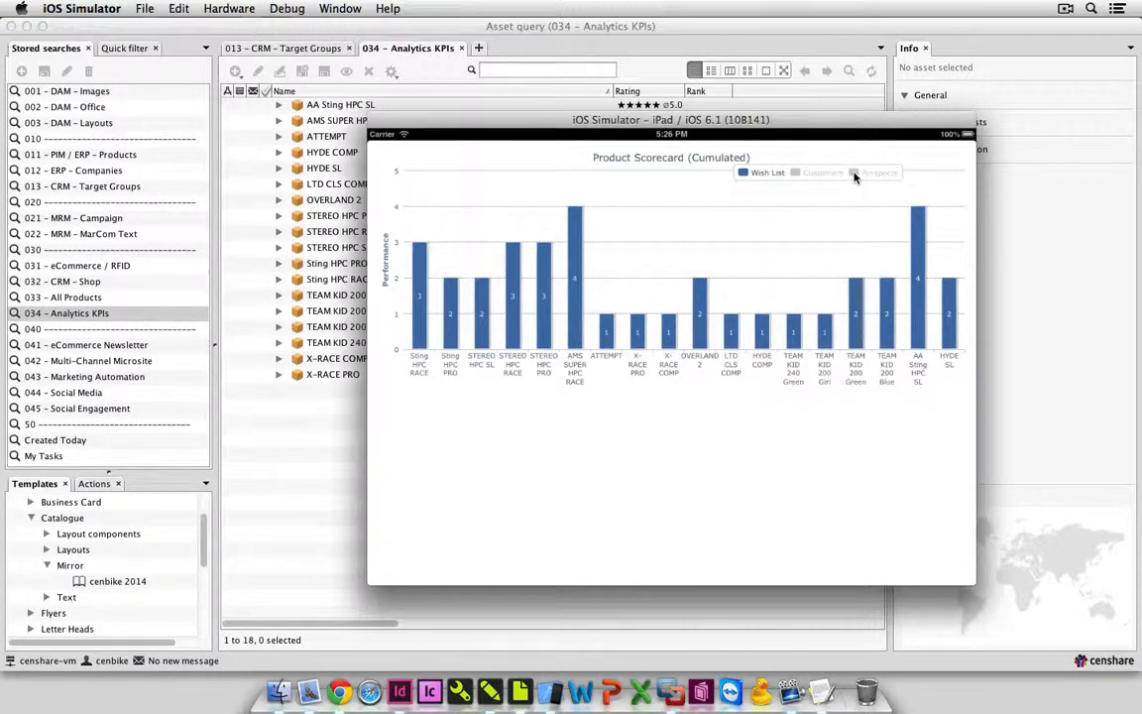
click(856, 174)
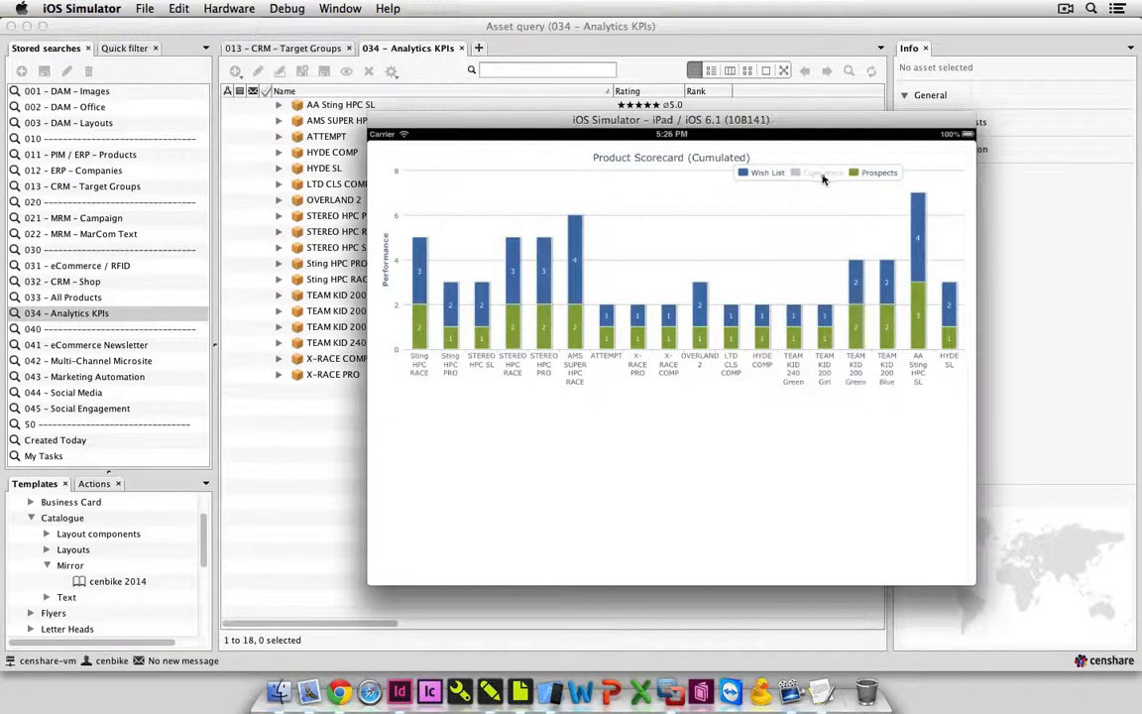
click(798, 176)
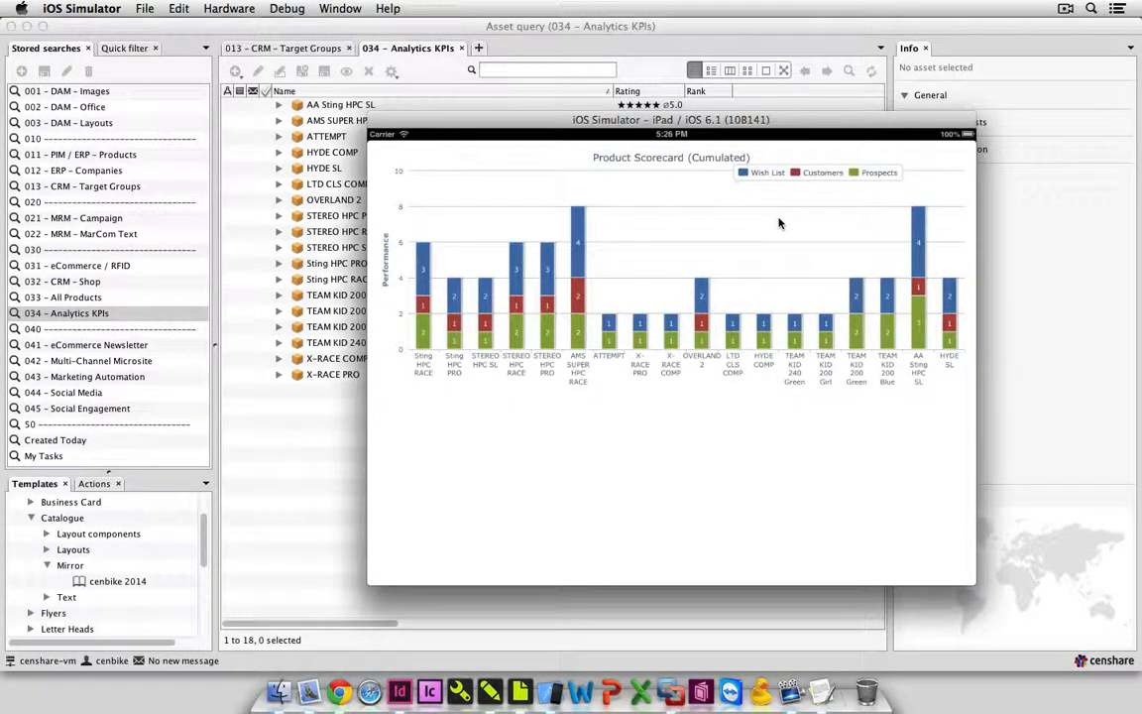
View the Top 3 Products chart and the Top 5 Twitter chart, showing the details of the AA Sting HPC SL slice.
key(super+shift+h)
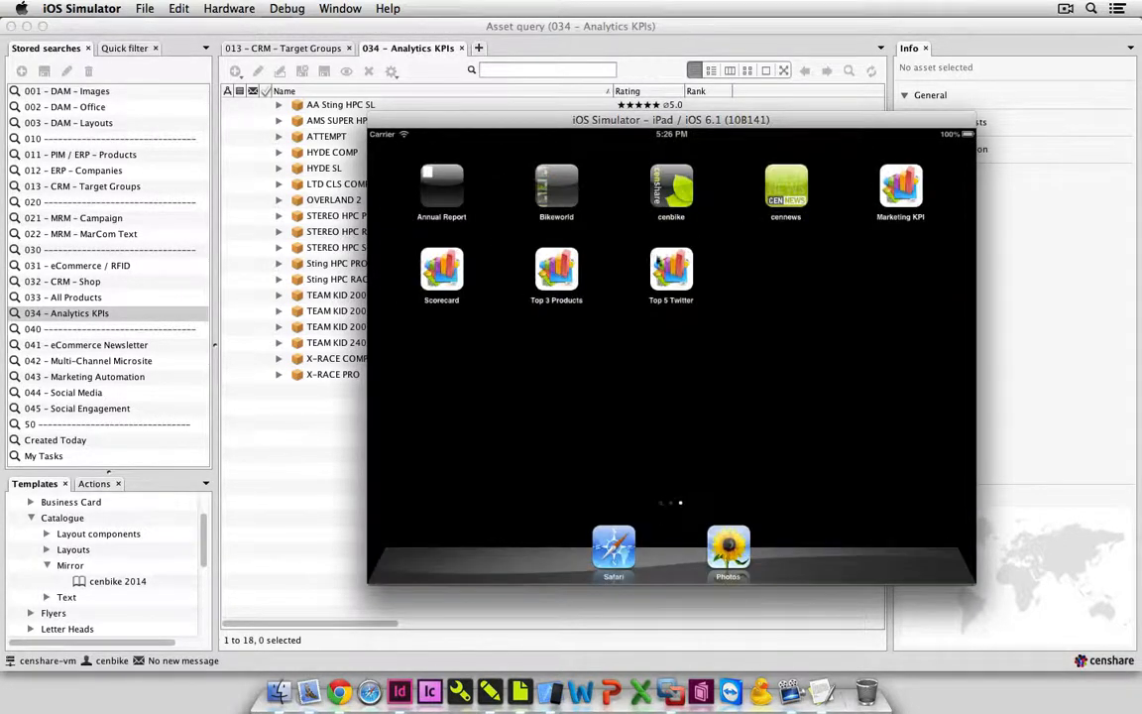
click(557, 273)
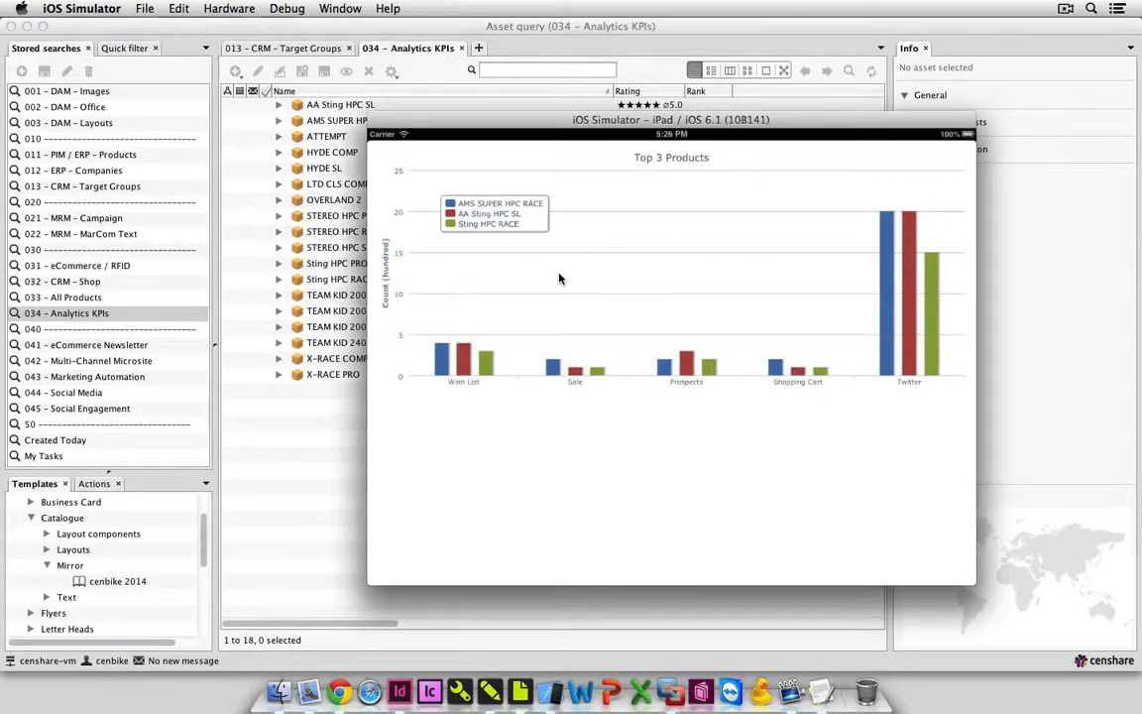
key(super+shift+h)
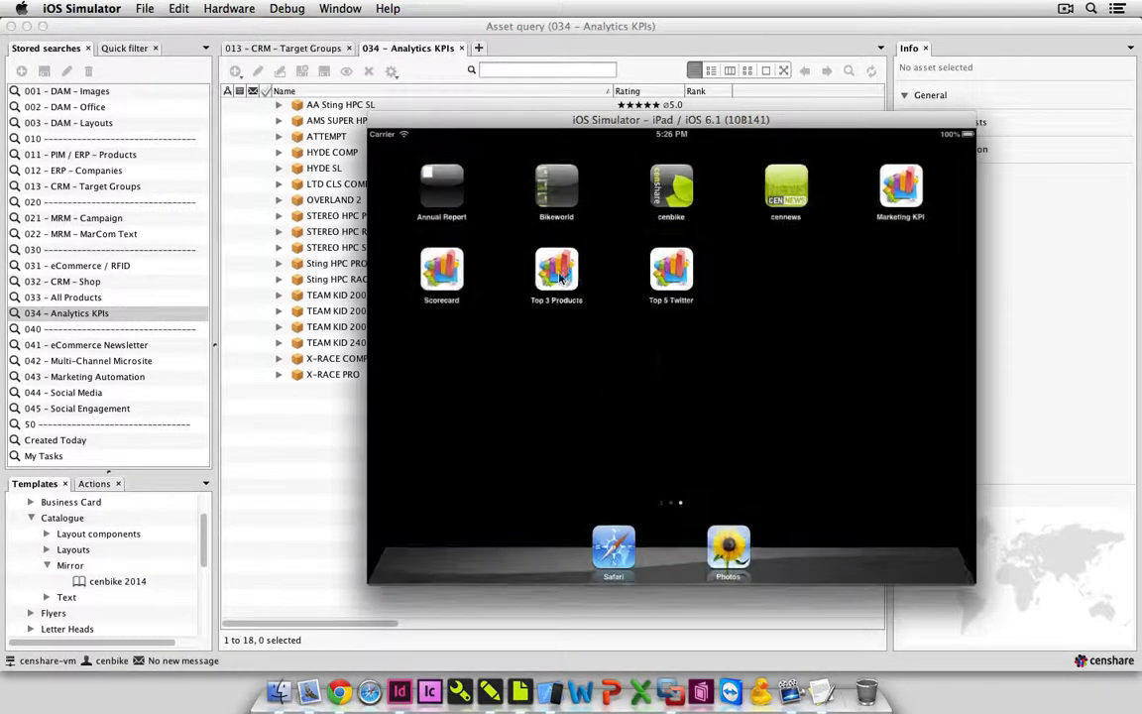
click(668, 283)
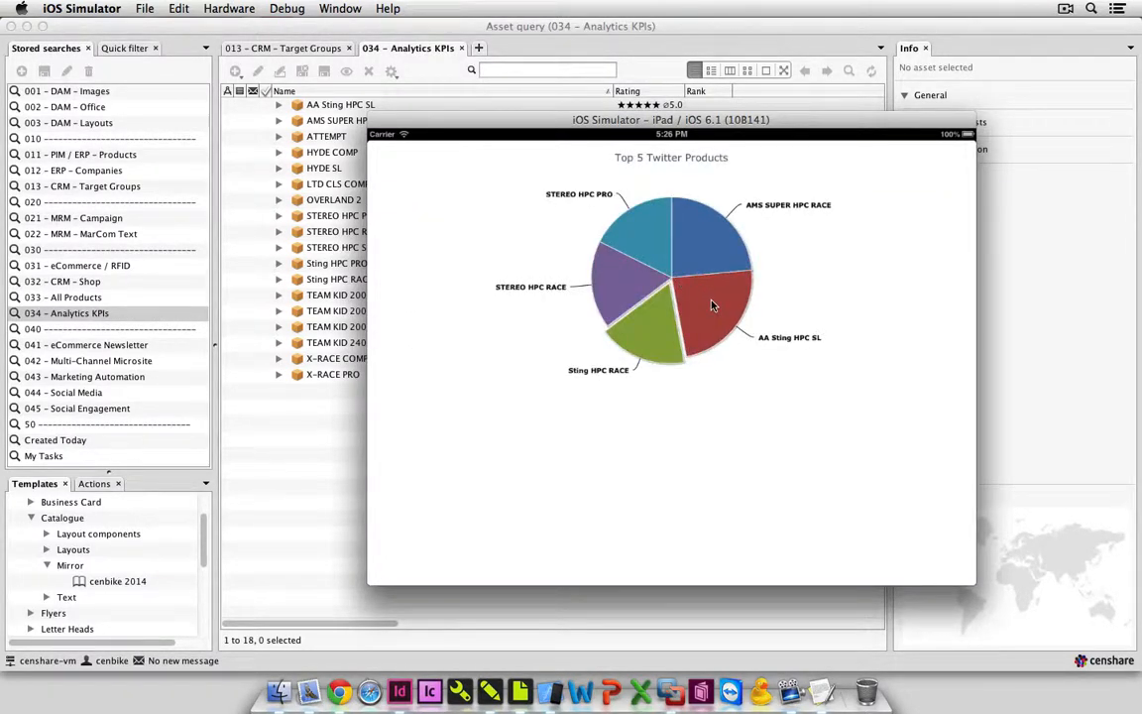
click(710, 305)
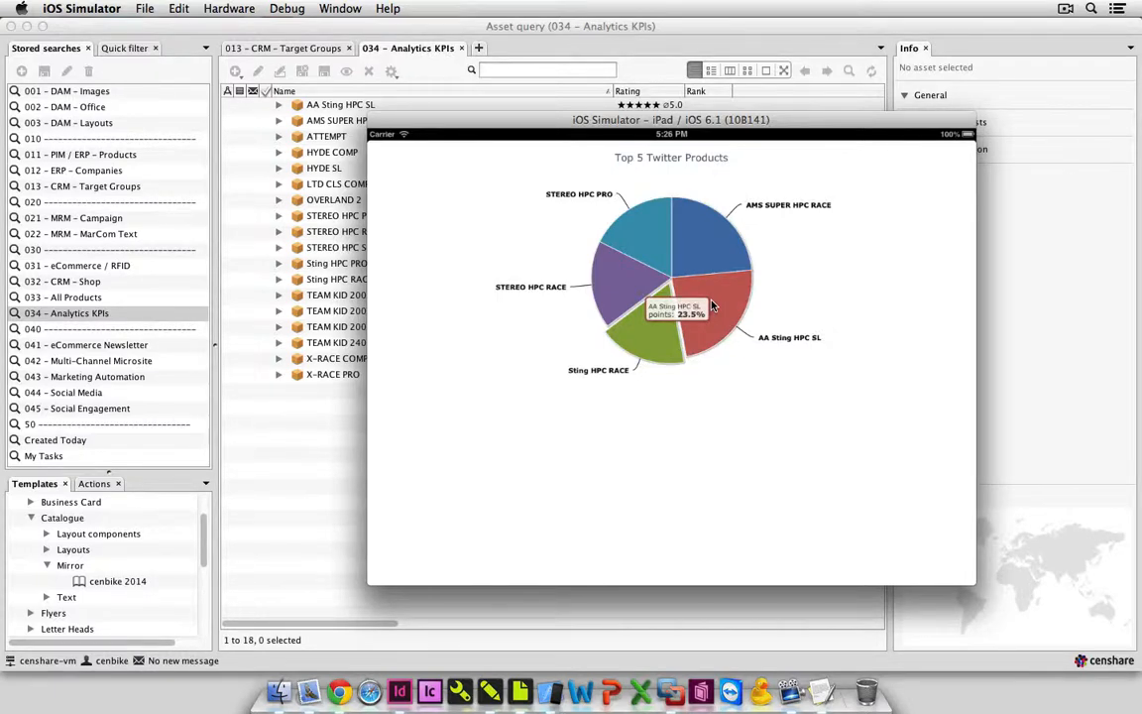
Switch to Google Chrome and open the bookmark MarCom Marketing KPIs (Product Performance) from the icr-master folder.
click(339, 693)
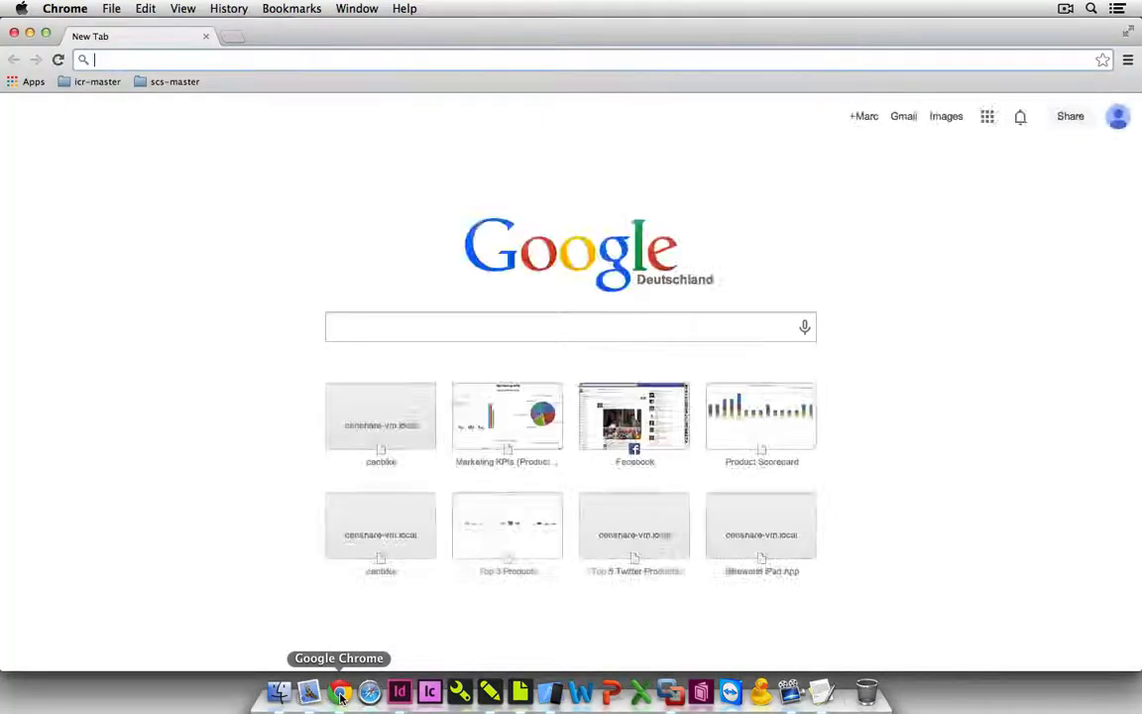
click(109, 84)
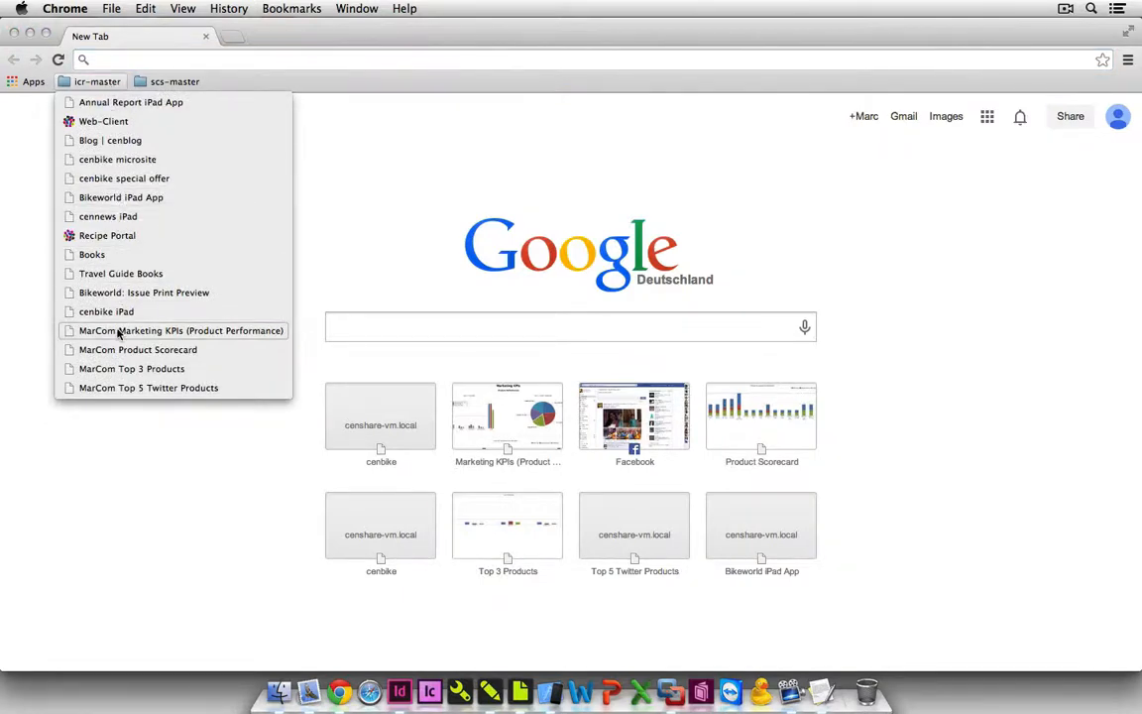
click(117, 332)
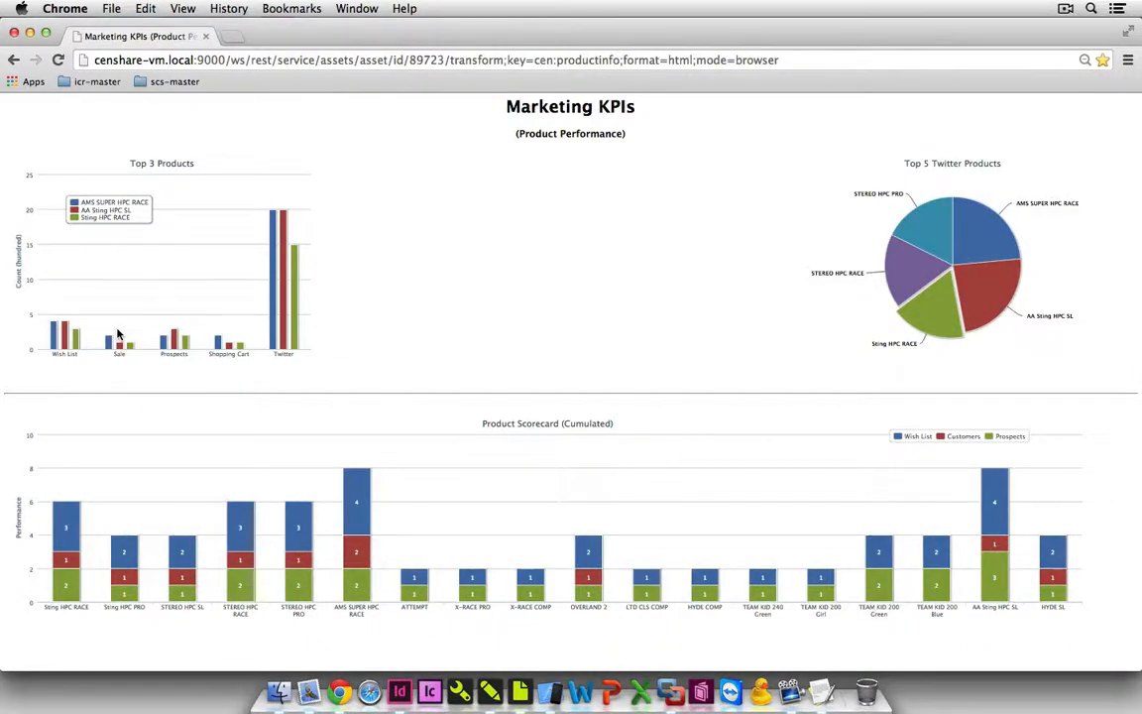
Switch back to the censhare Client, run the stored search 041 - eCommerce Newsletter and expand Tactics (Promotions).
click(489, 691)
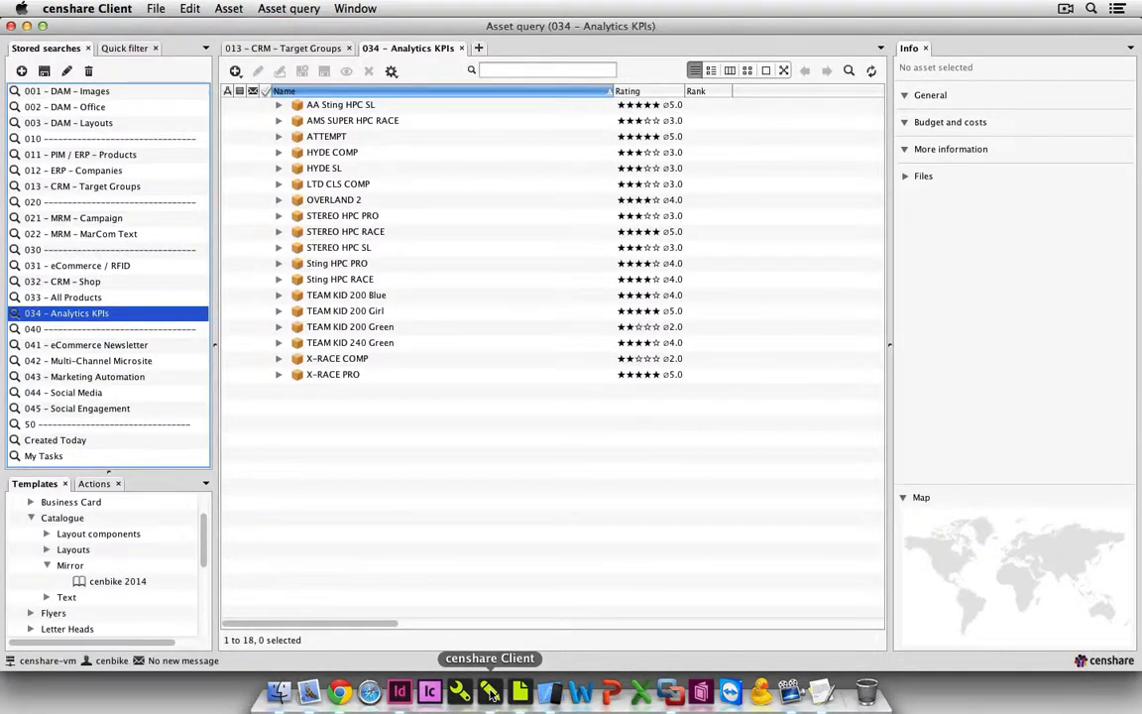
click(170, 345)
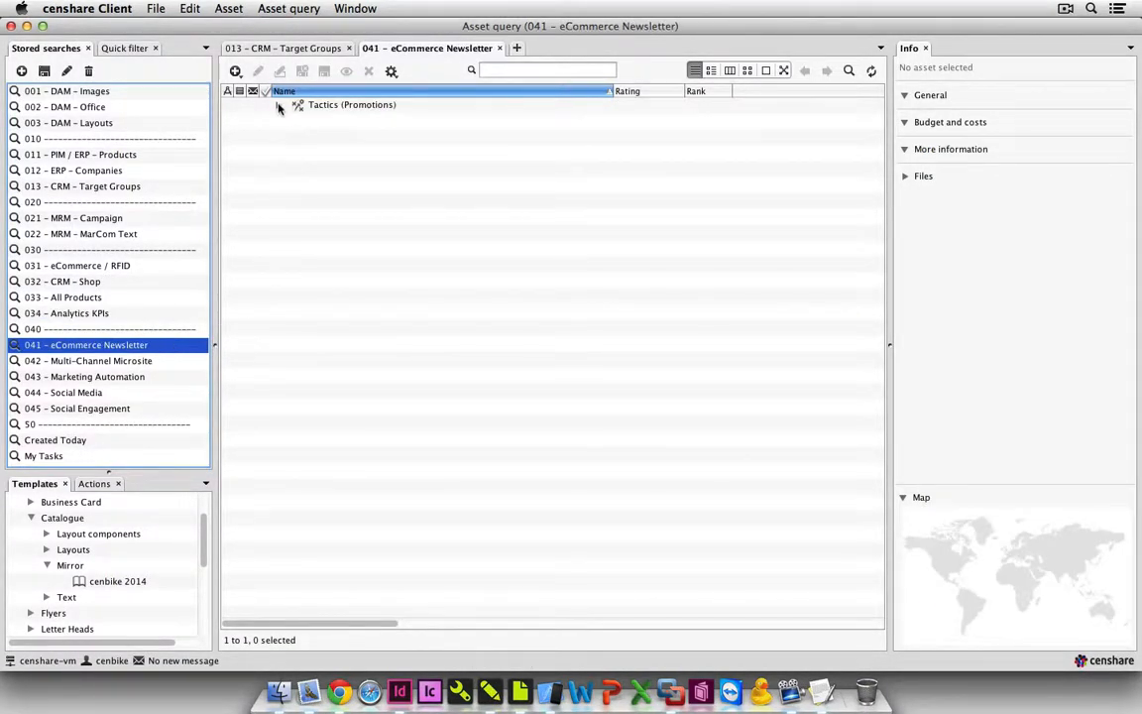
click(279, 106)
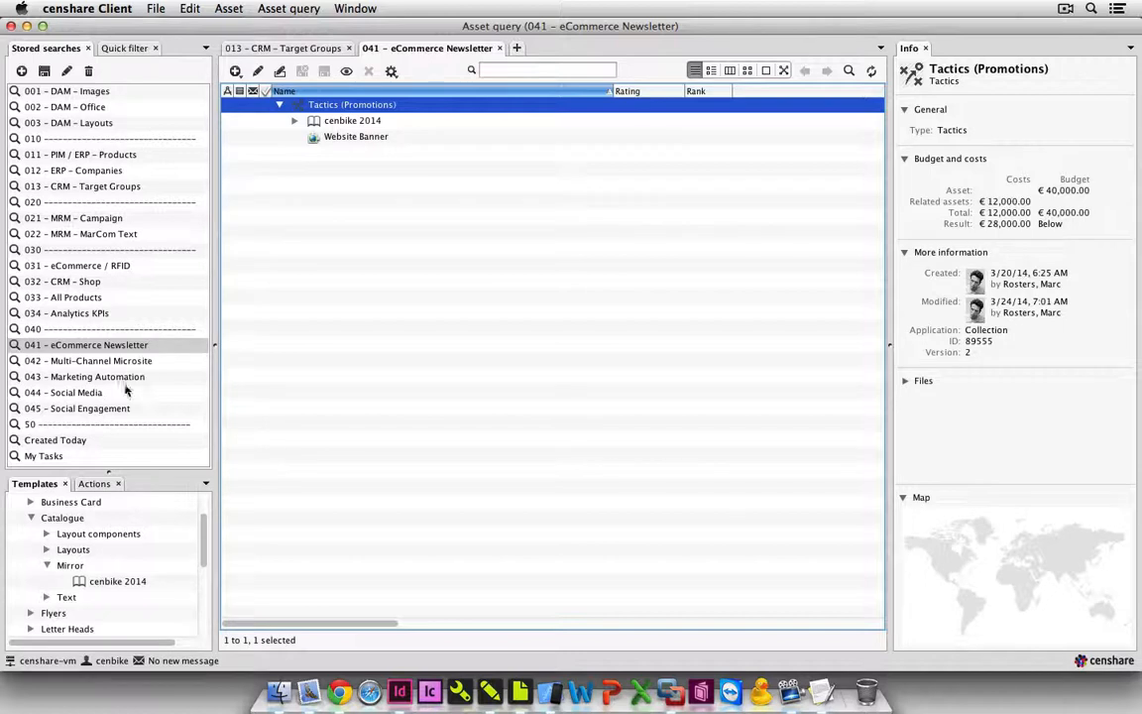
Create a newsletter group from the Special Offer template under Tactics (Promotions) and name it Special Offer Olympic Games.
click(31, 518)
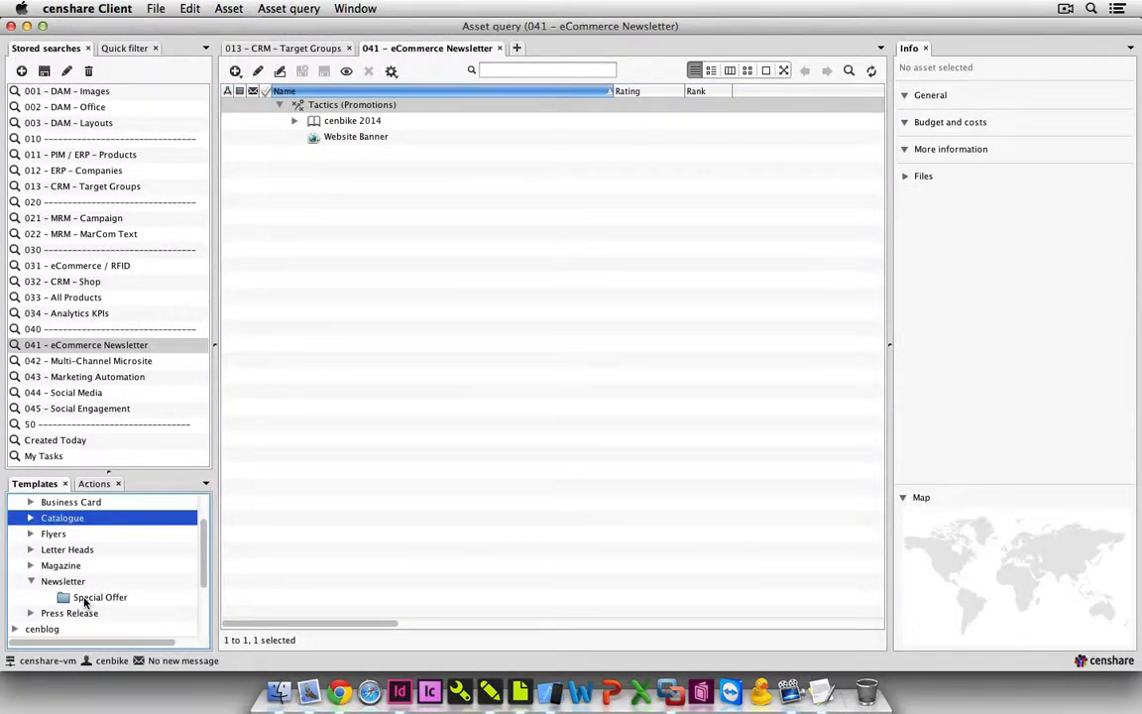
click(64, 599)
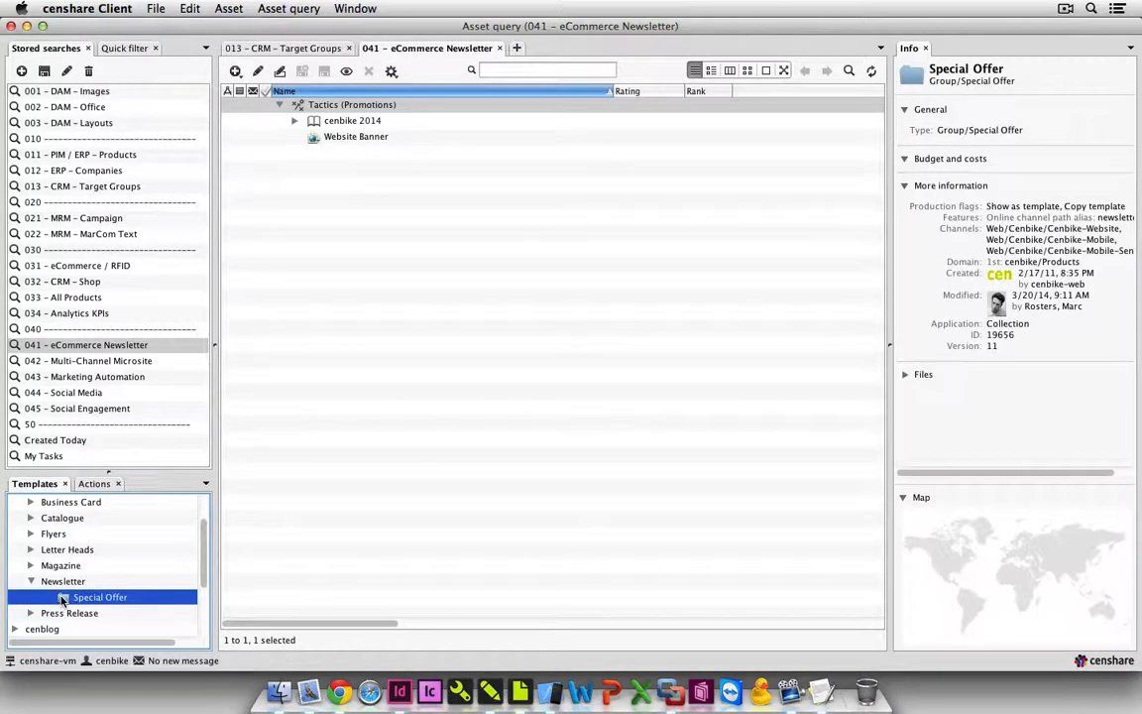
drag(63, 598, 357, 104)
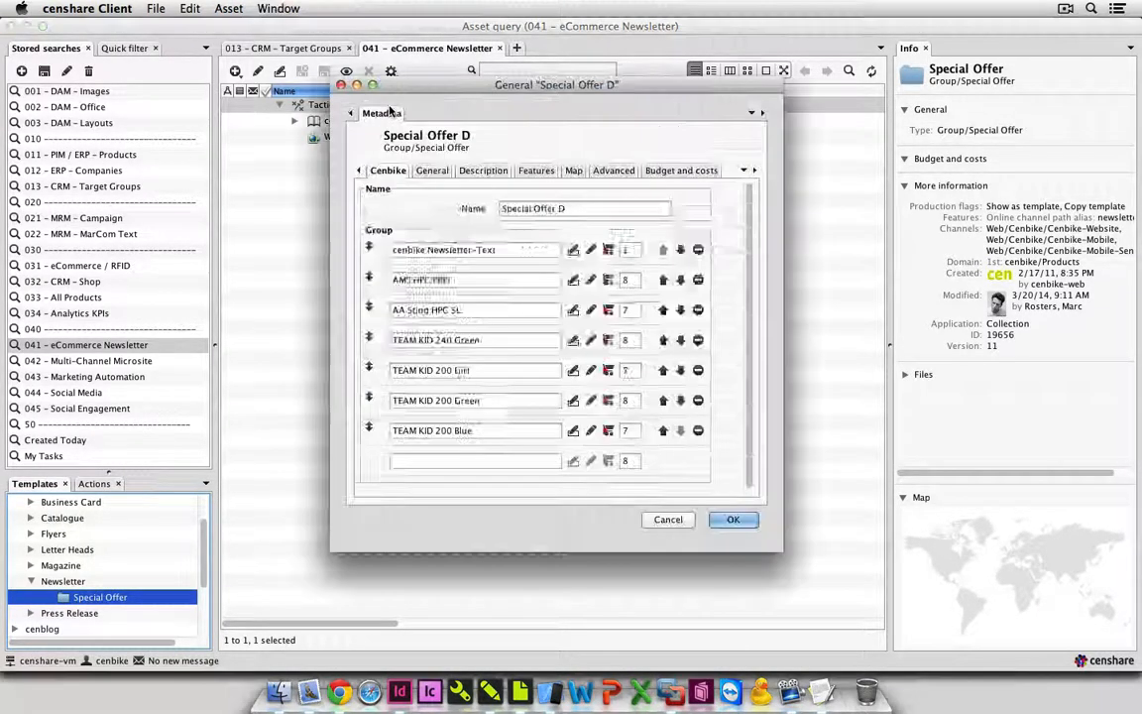
click(573, 209)
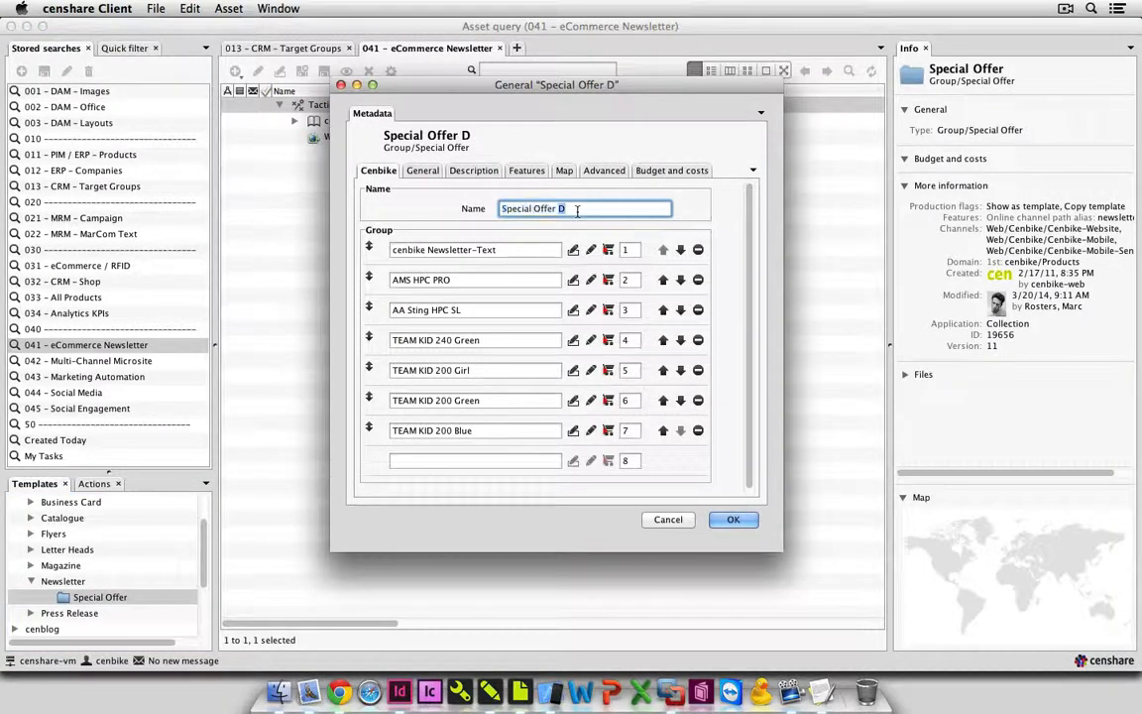
key(BackSpace)
text(Olympic Games)
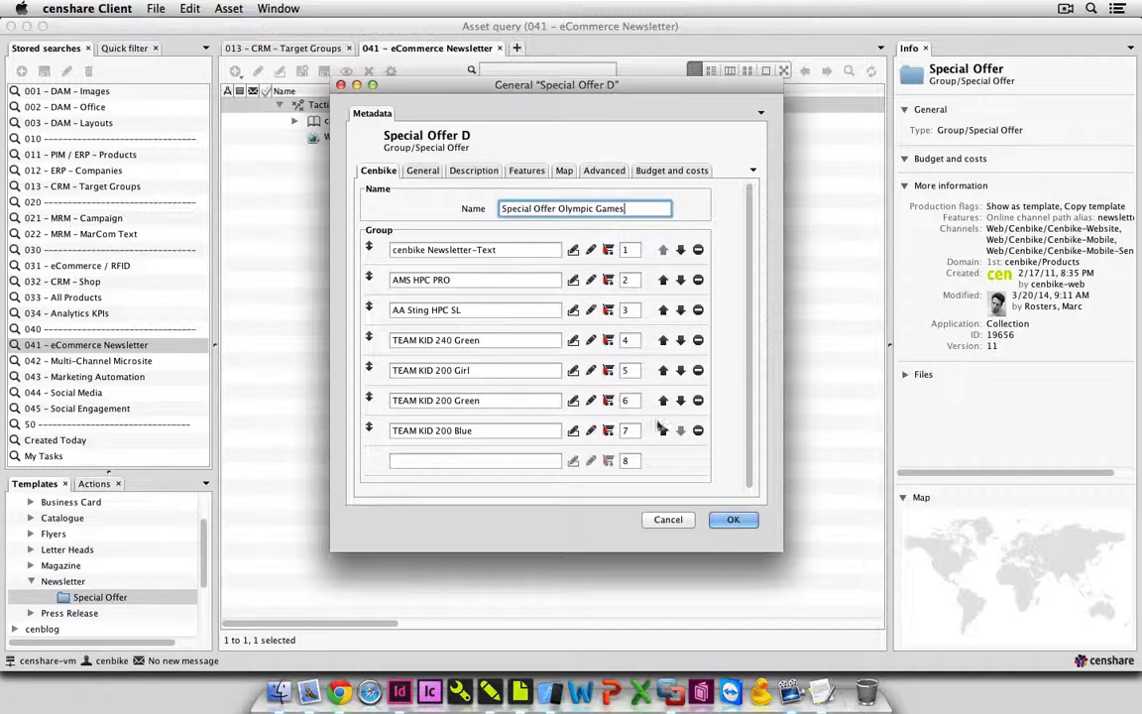
click(734, 520)
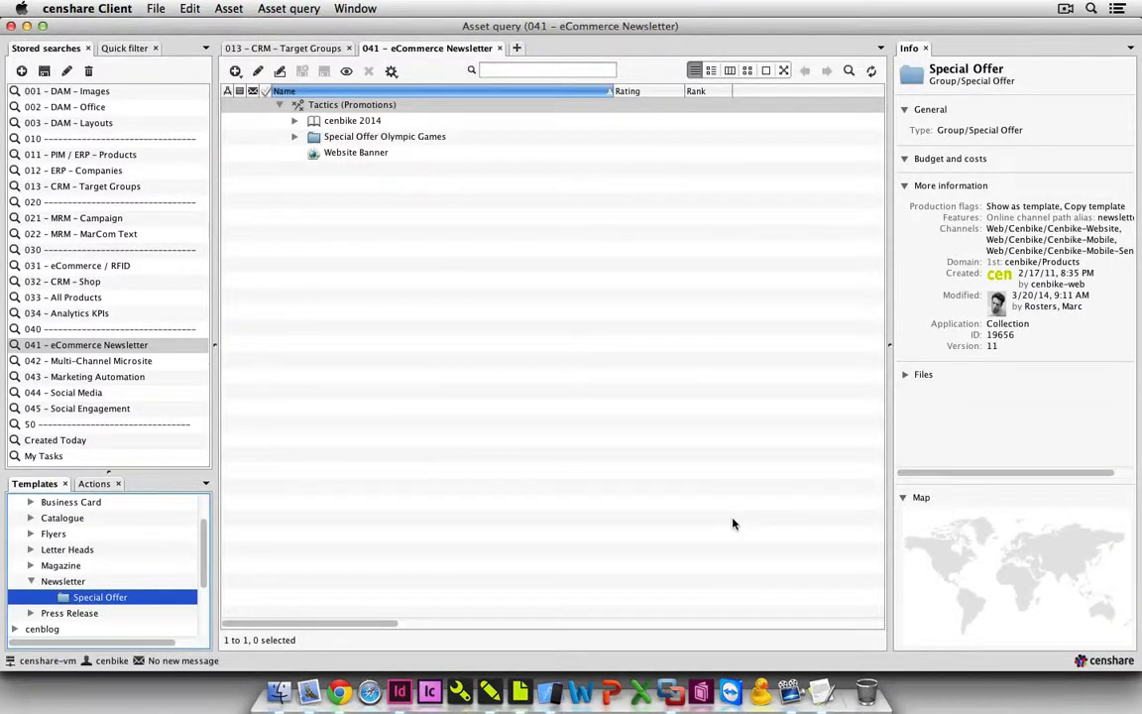
Open the Special Offer Olympic Games collection to view its products and newsletter text.
click(378, 141)
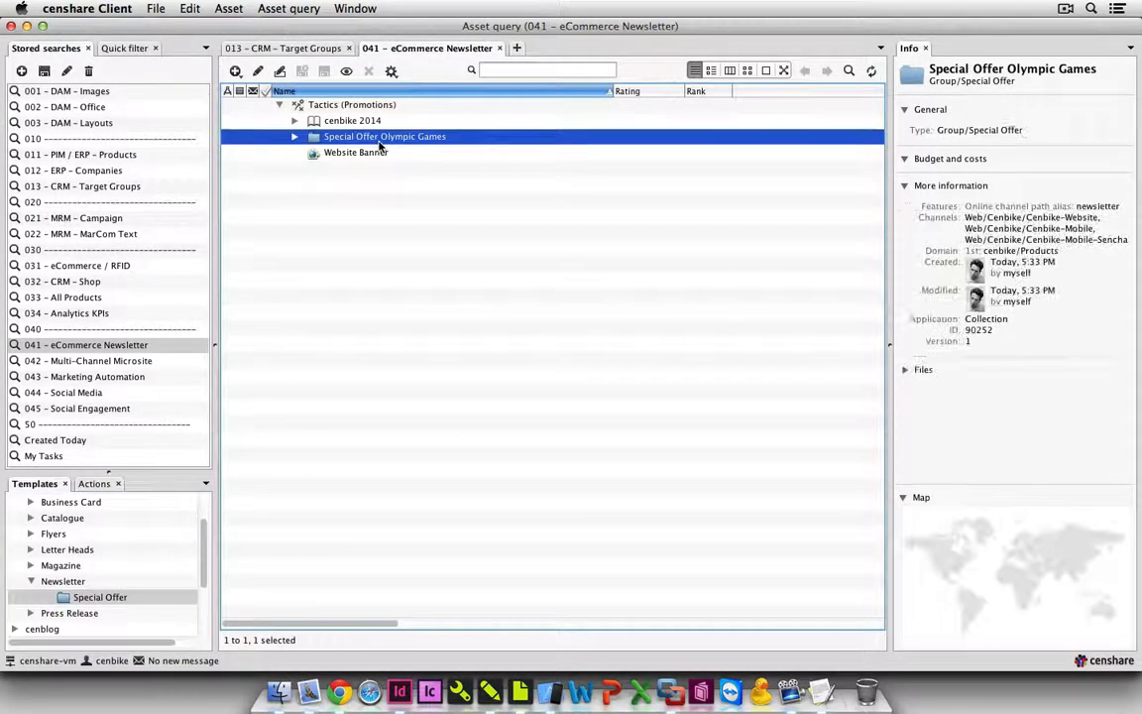
double_click(377, 141)
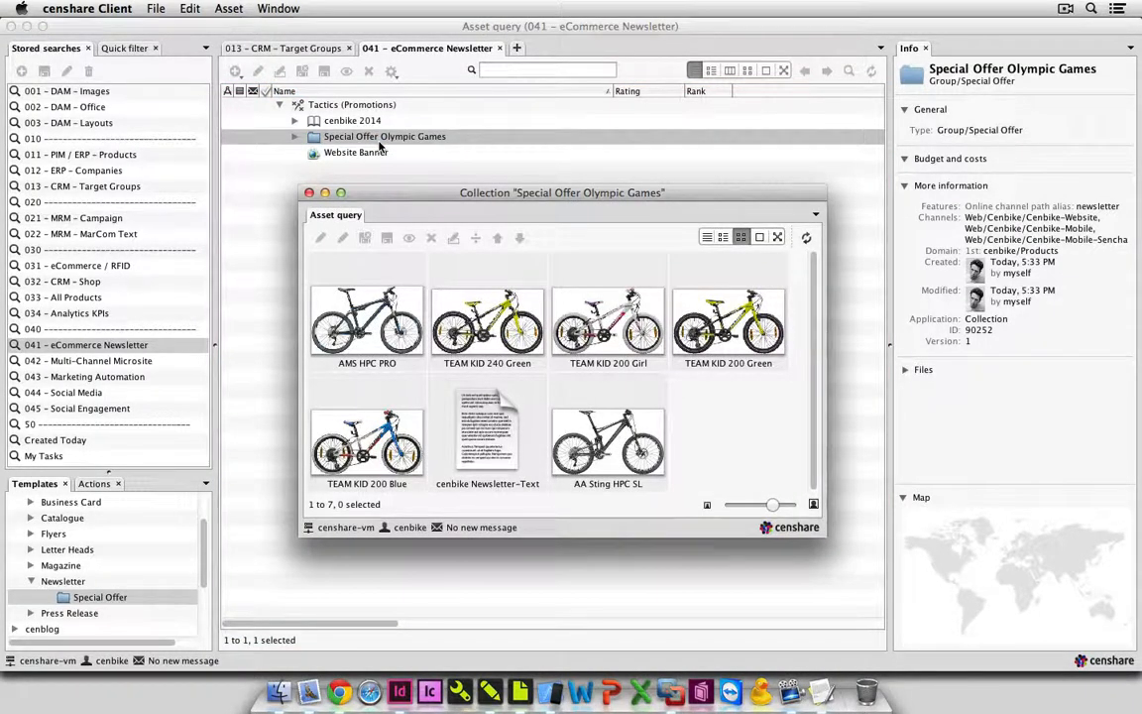
Create a newsletter from the Special Offer Olympic Games collection with working title Olympic Games and type Special Offer, and start its creation.
click(309, 192)
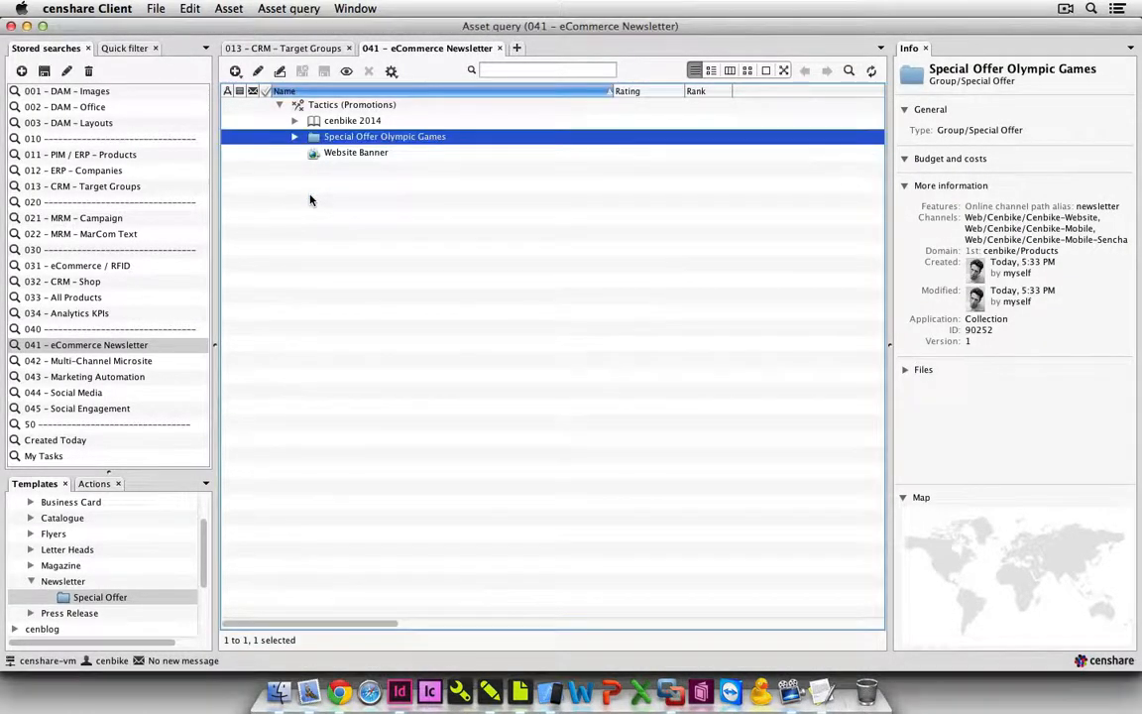
click(96, 485)
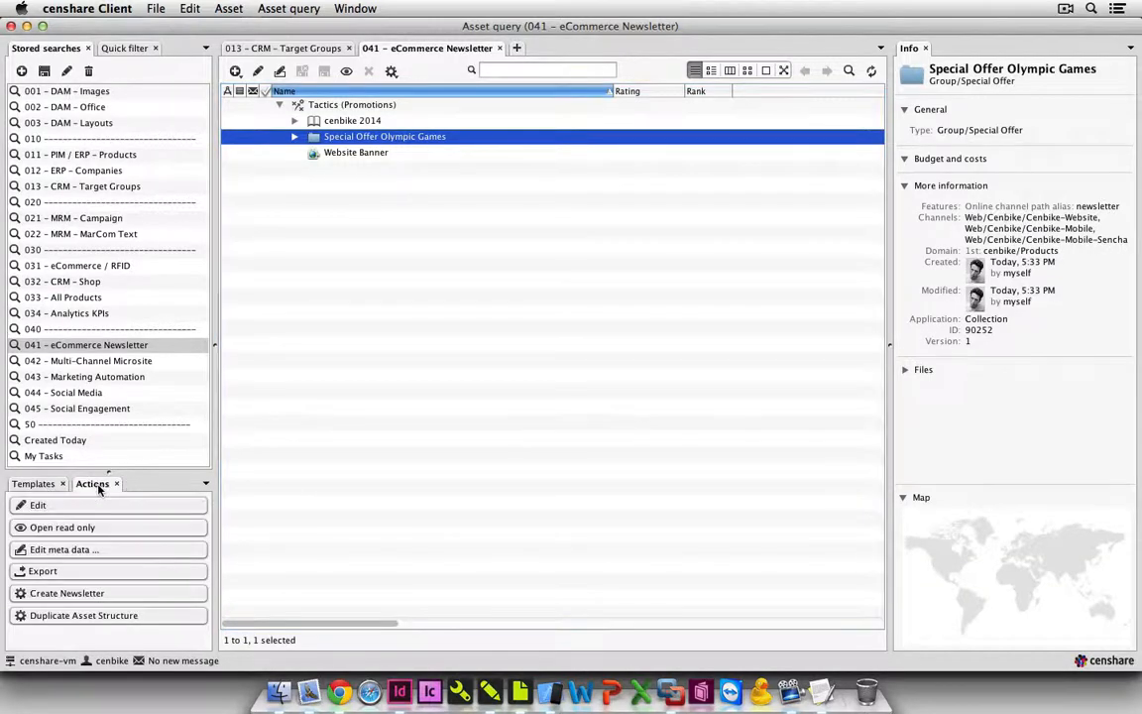
click(115, 594)
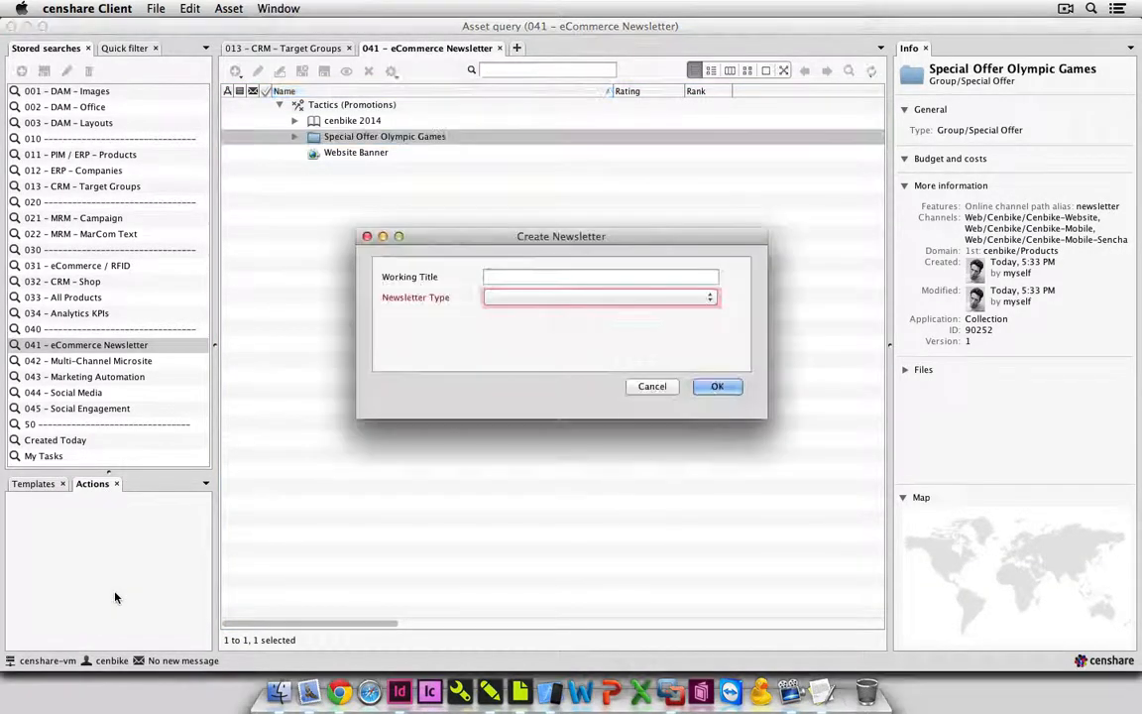
click(533, 278)
text(Olymp)
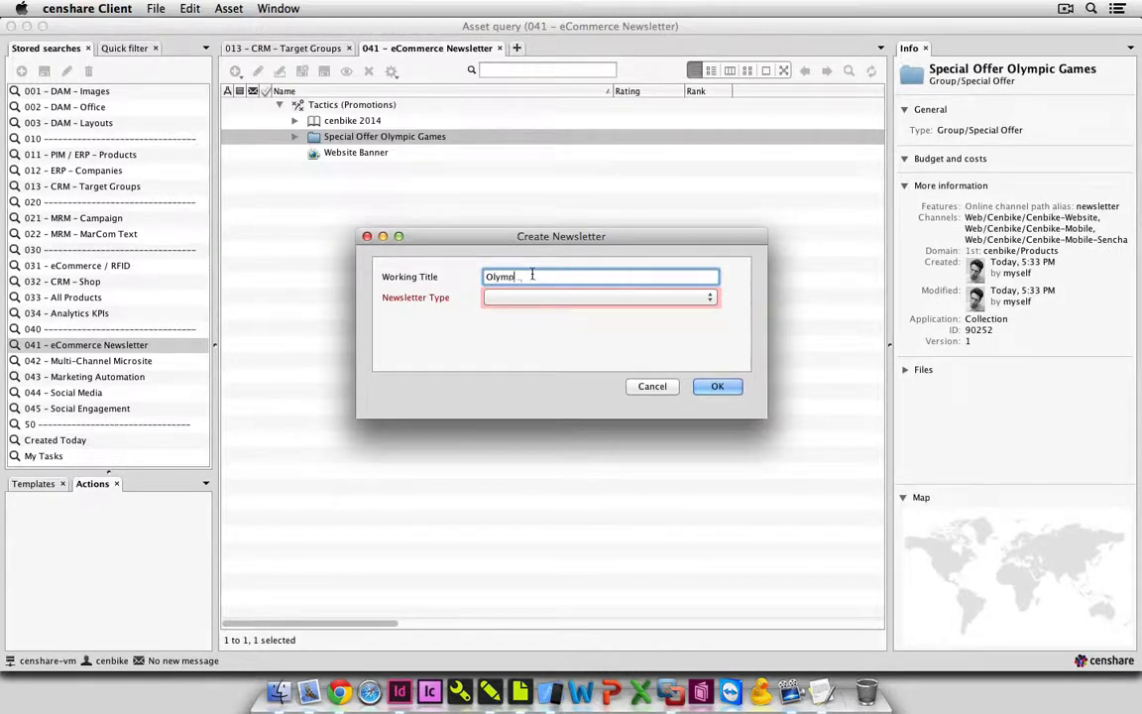
text(ic Games)
click(588, 302)
click(593, 299)
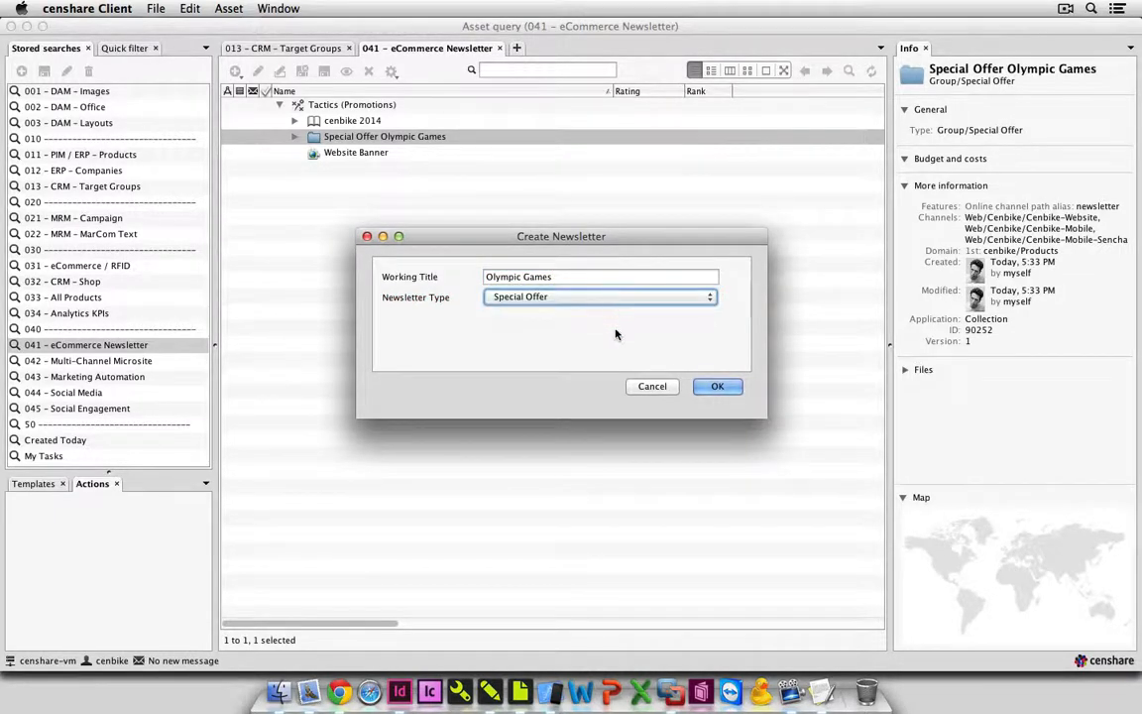
click(701, 389)
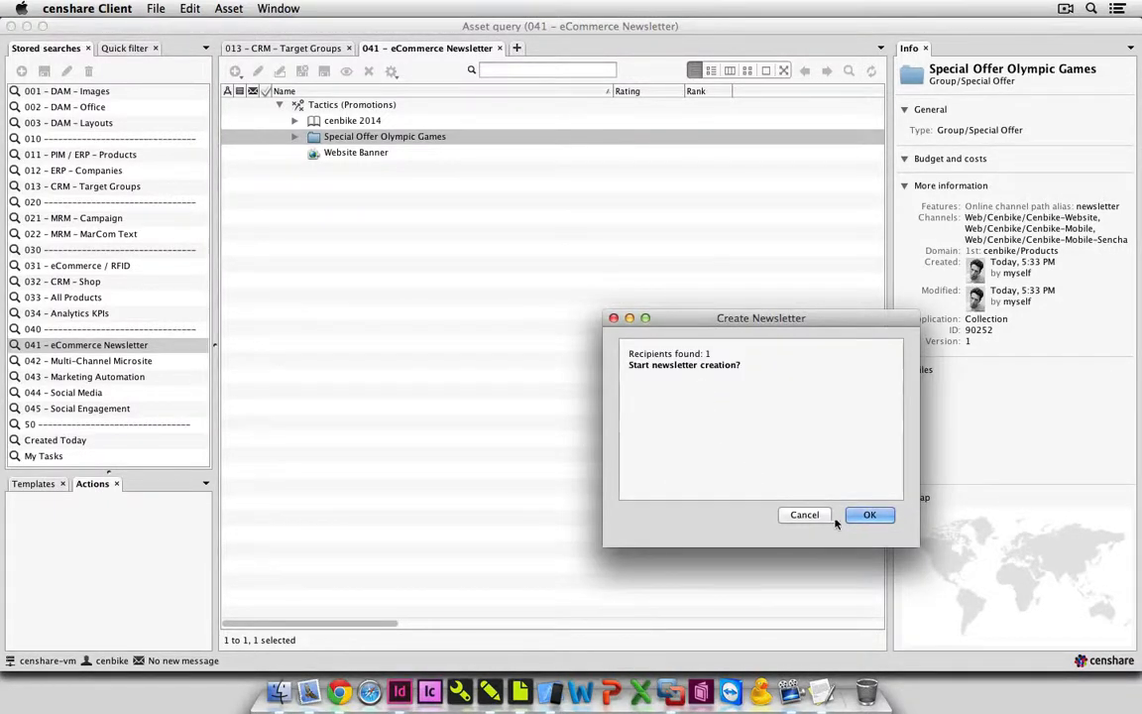
click(855, 517)
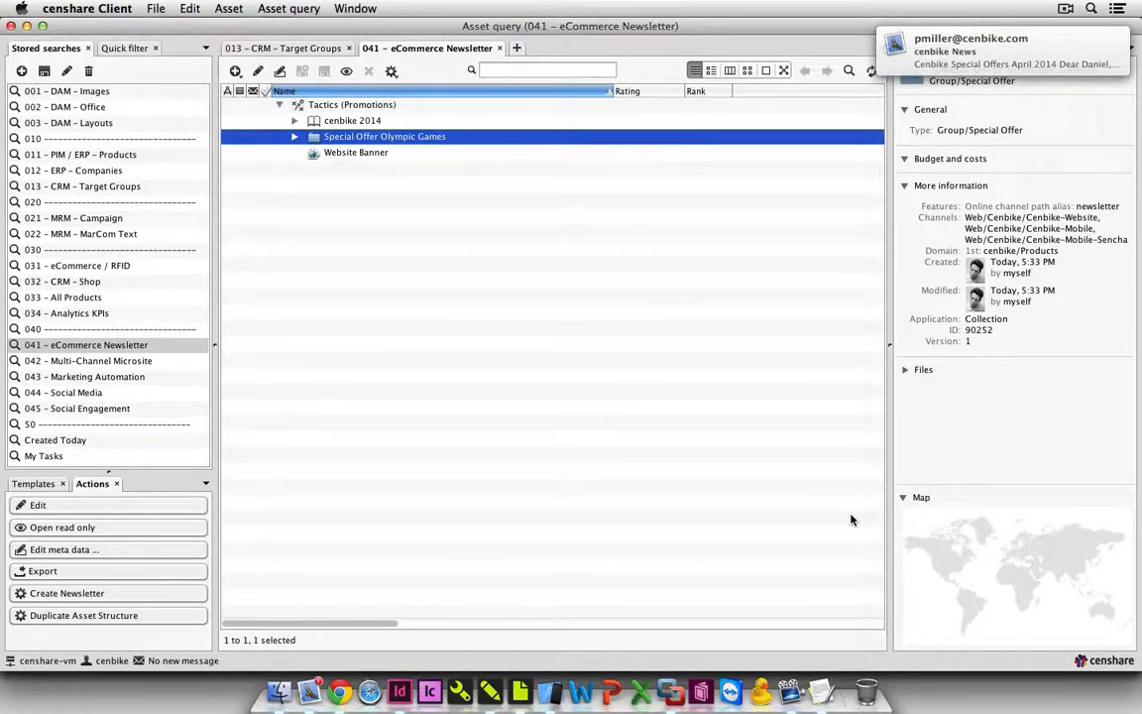
Switch to Mail, open the received cenbike News message and look through its product recommendations down to the contact section.
click(311, 694)
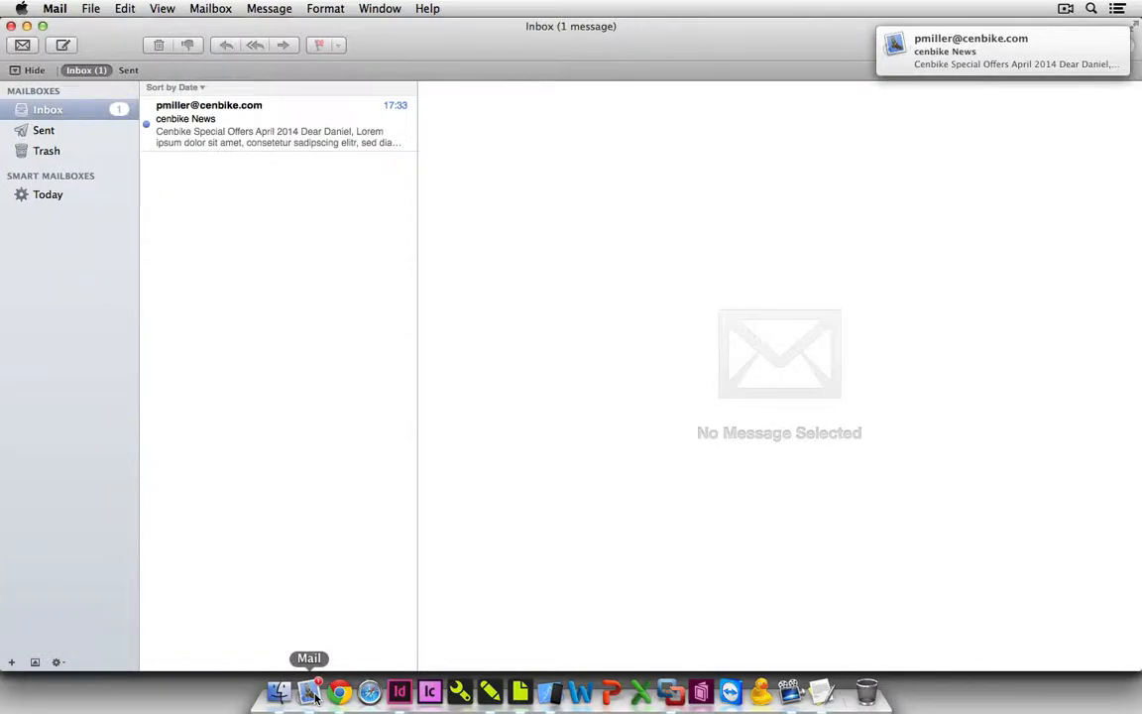
click(303, 130)
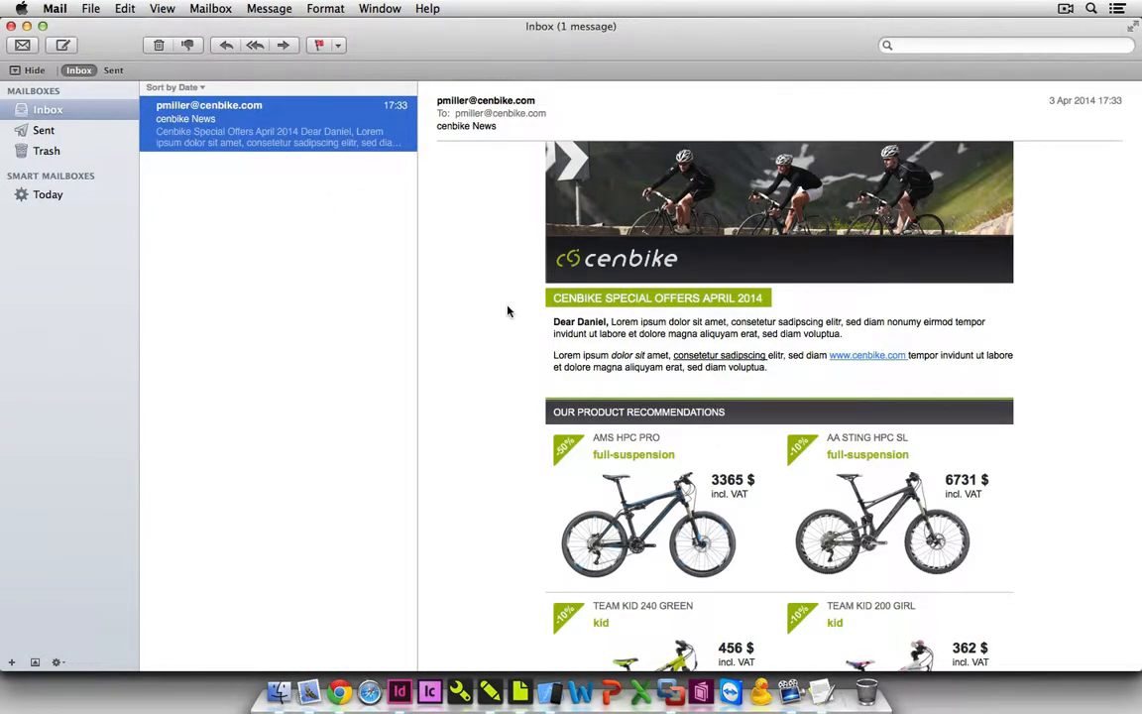
scroll(507, 311, down, 3)
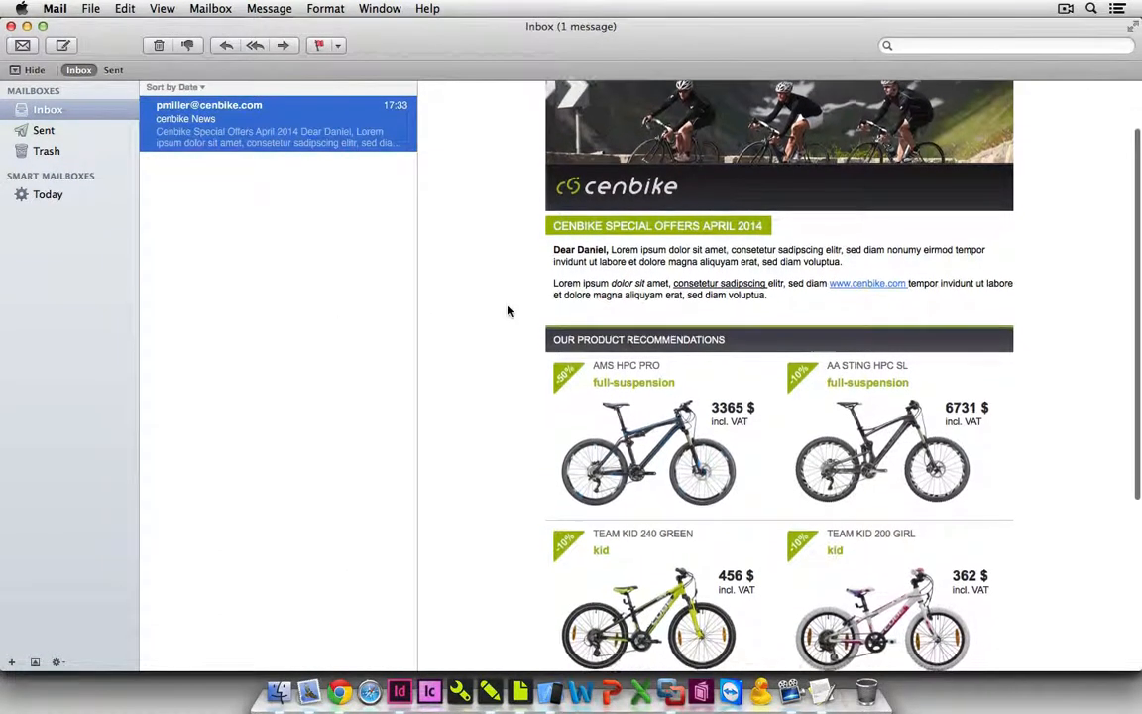
scroll(507, 312, down, 3)
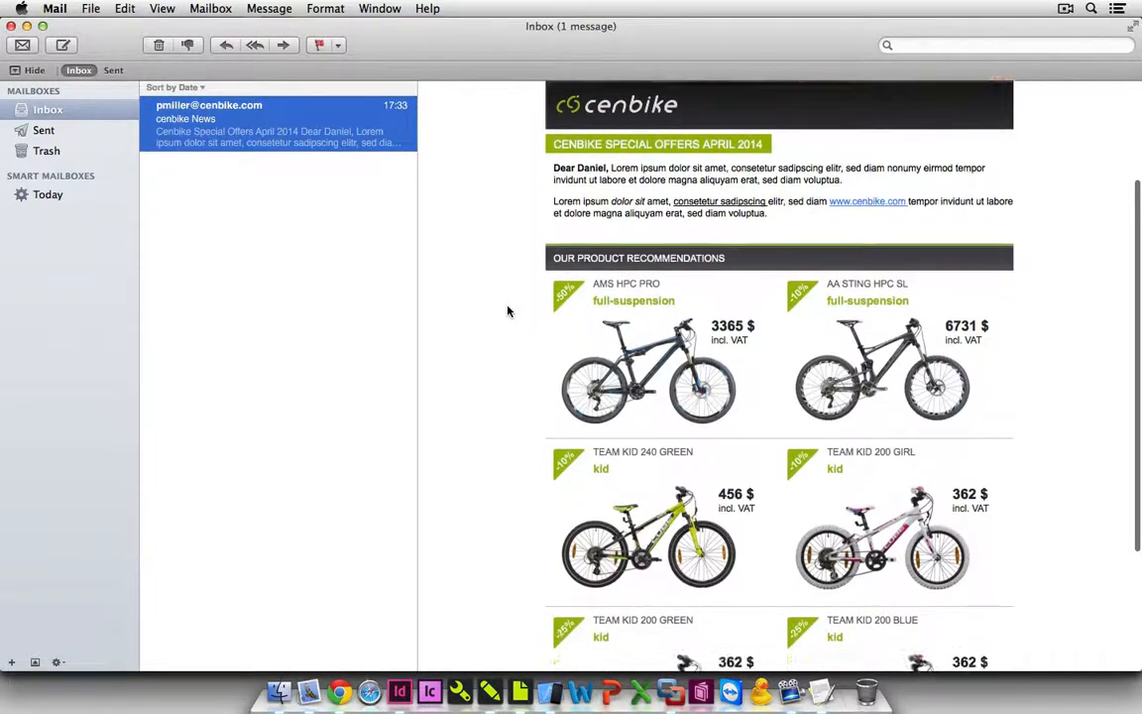
scroll(506, 312, down, 5)
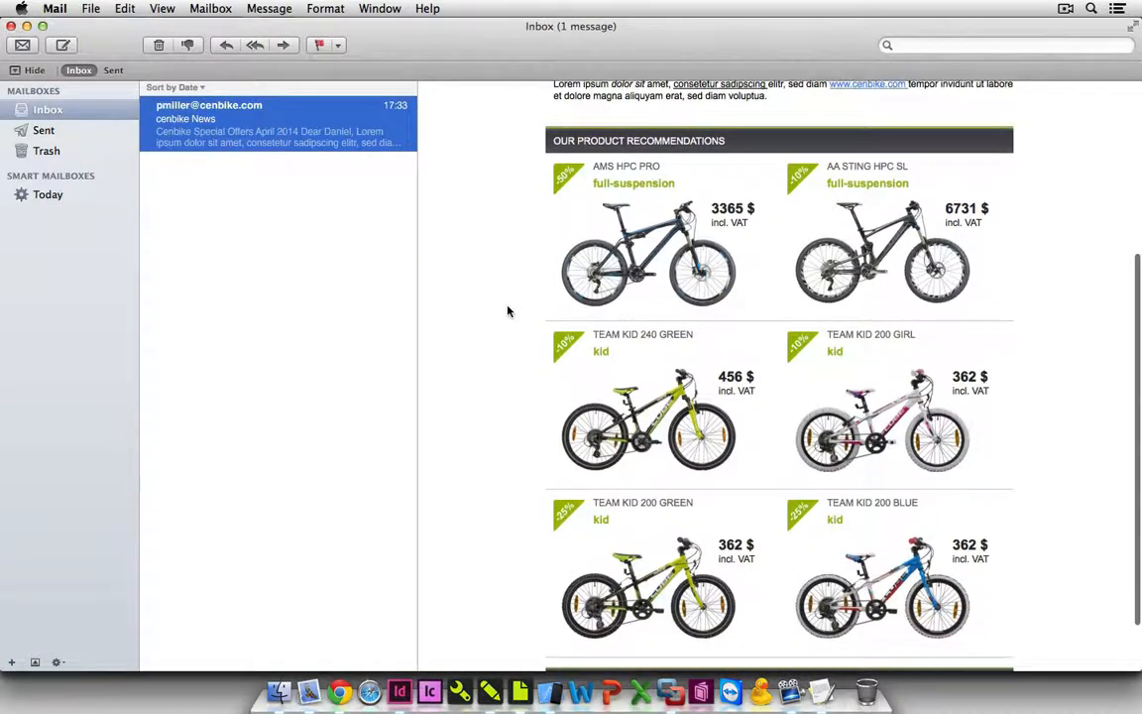
scroll(507, 311, down, 3)
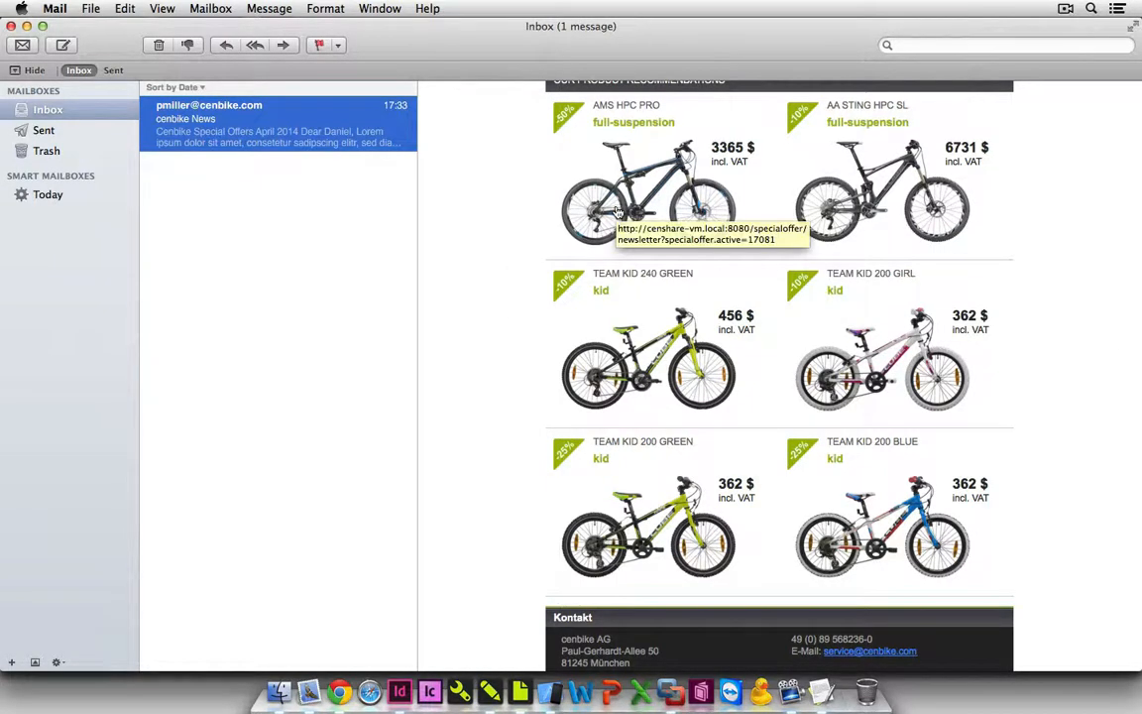
Follow the newsletter's TEAM KID 240 GREEN offer to its web page in Chrome and browse the TEAM KID 200 Girl, Blue and Green offers.
click(628, 340)
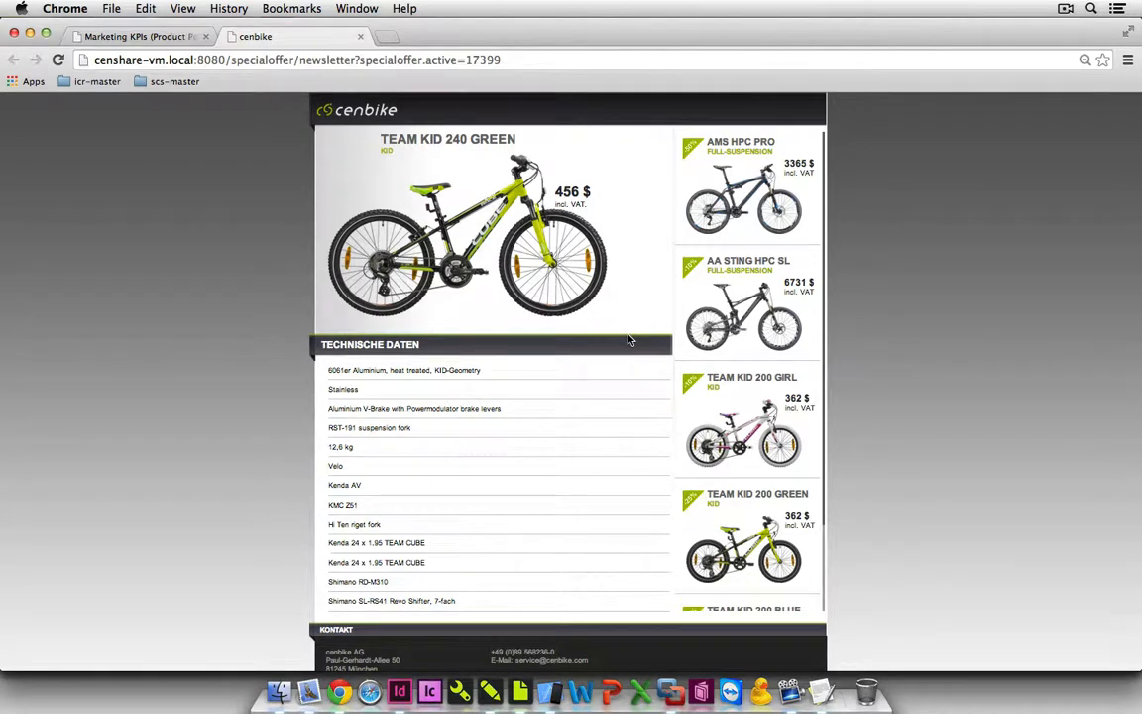
click(710, 443)
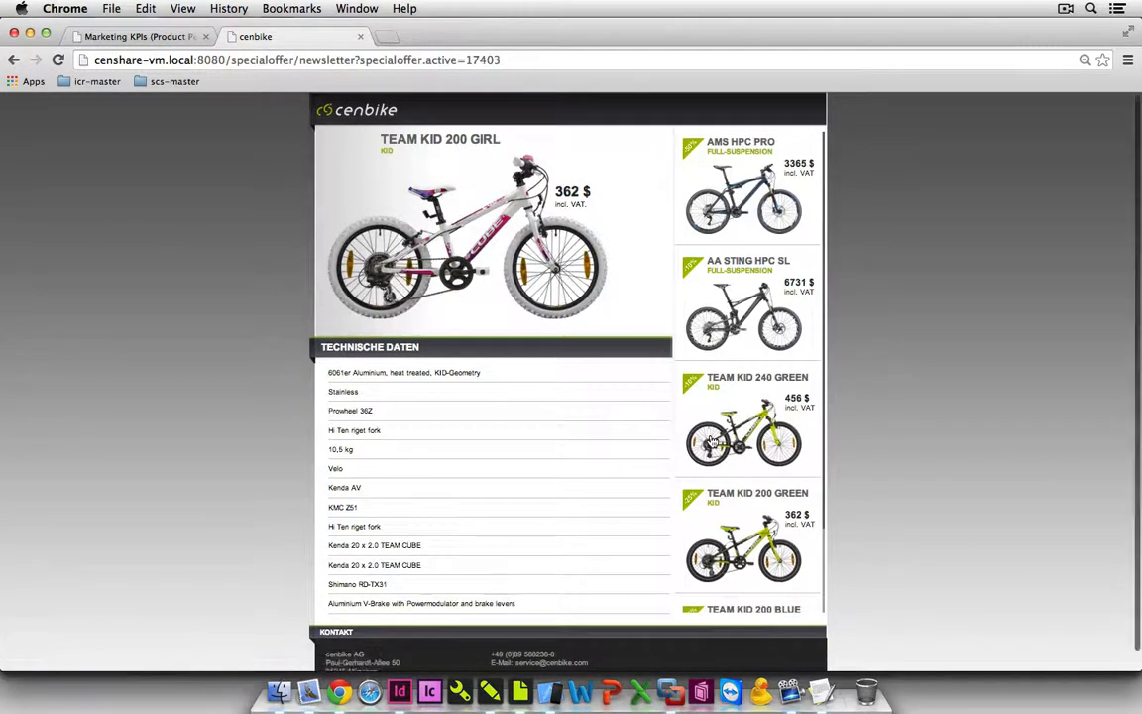
scroll(713, 441, down, 3)
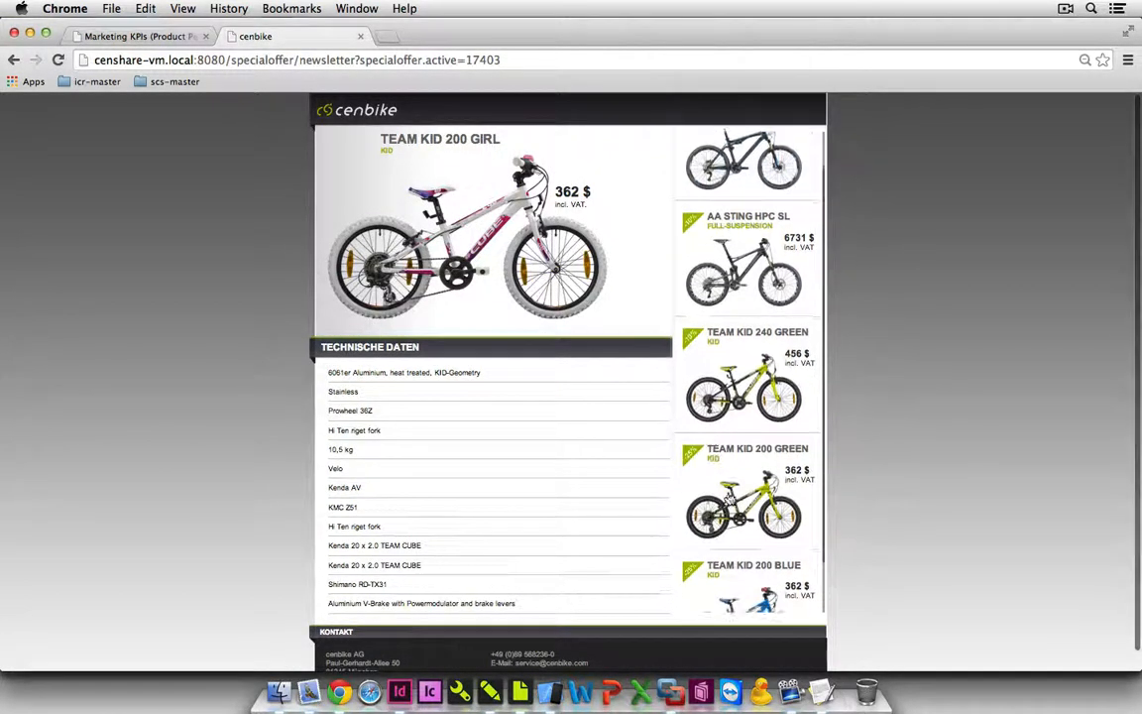
click(748, 598)
scroll(749, 598, down, 4)
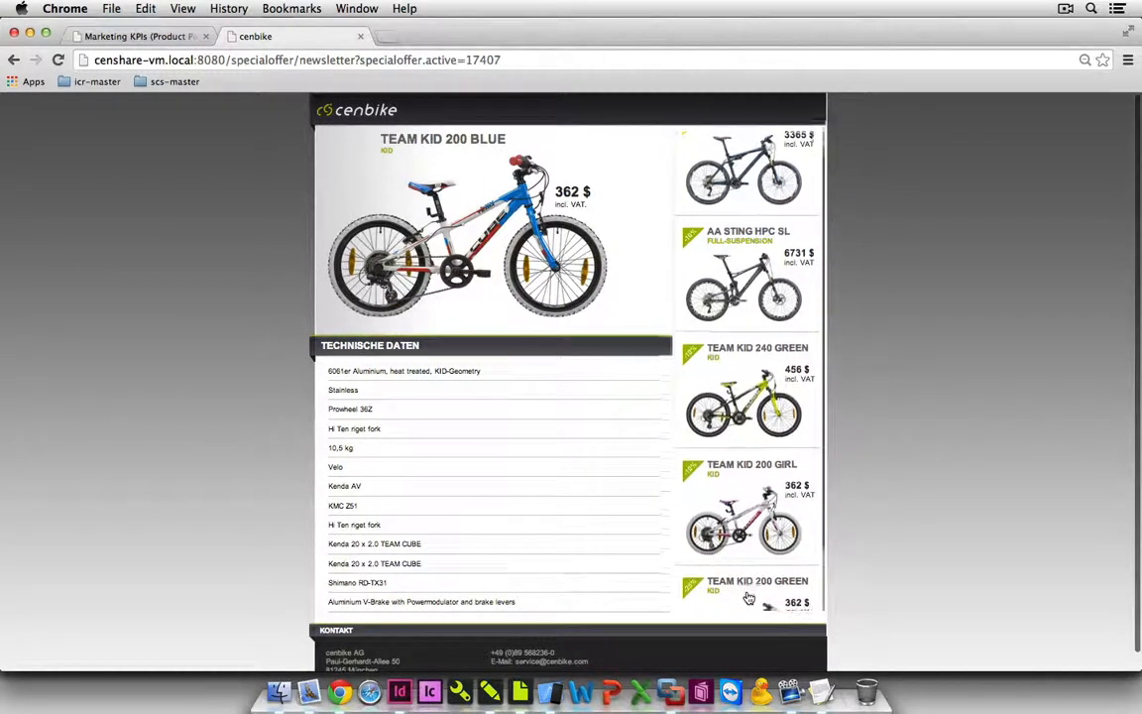
scroll(749, 598, down, 2)
click(749, 598)
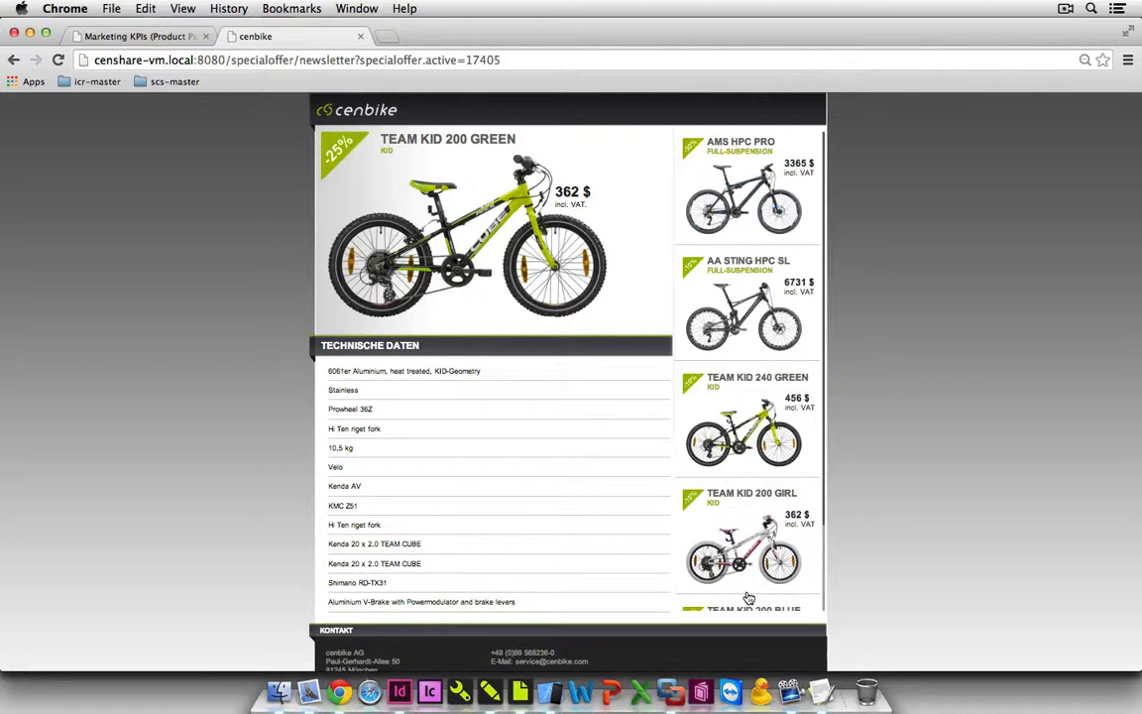
scroll(749, 598, down, 4)
click(748, 598)
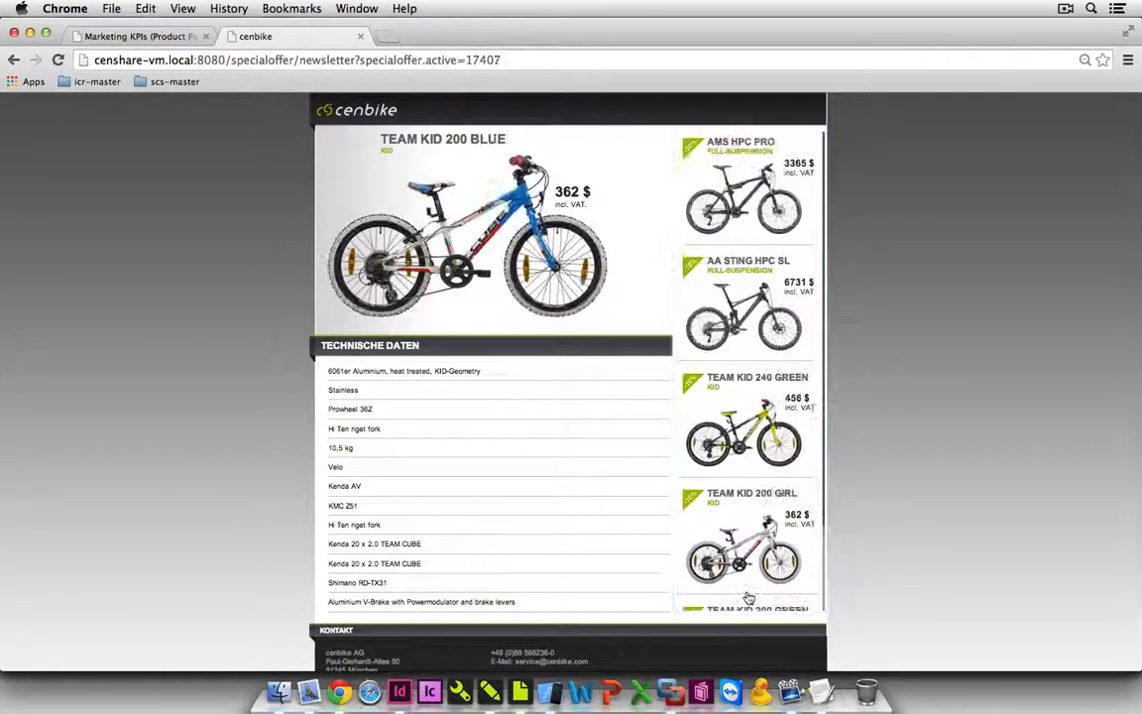
scroll(748, 598, down, 4)
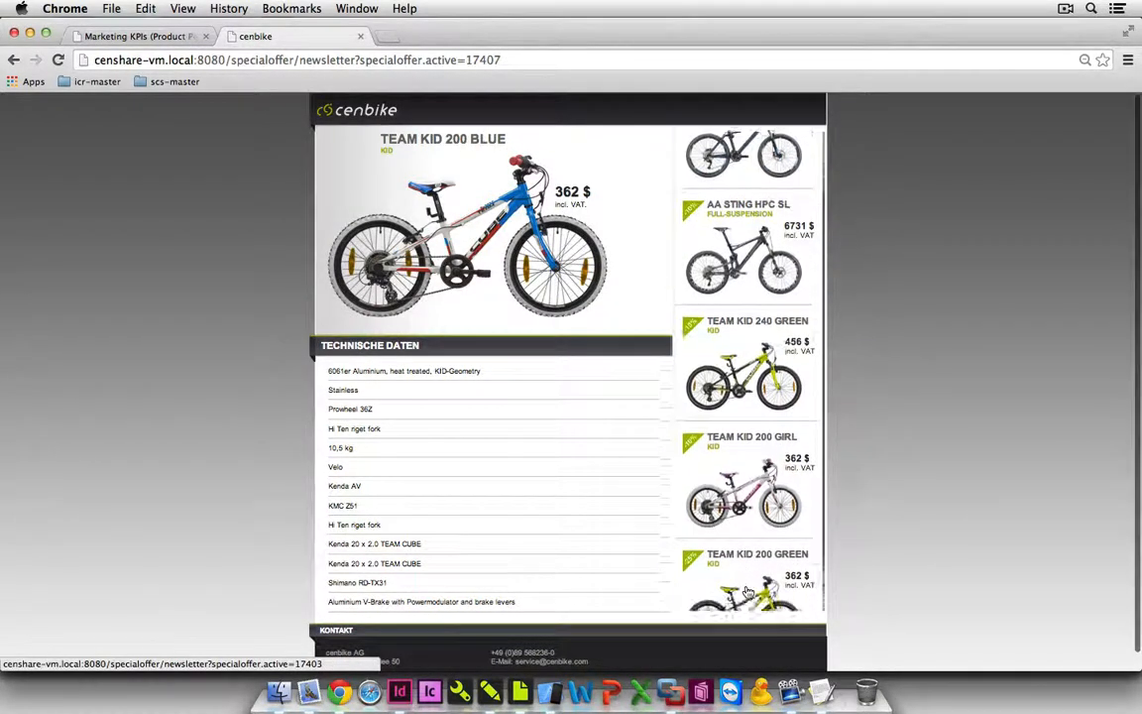
scroll(748, 591, down, 6)
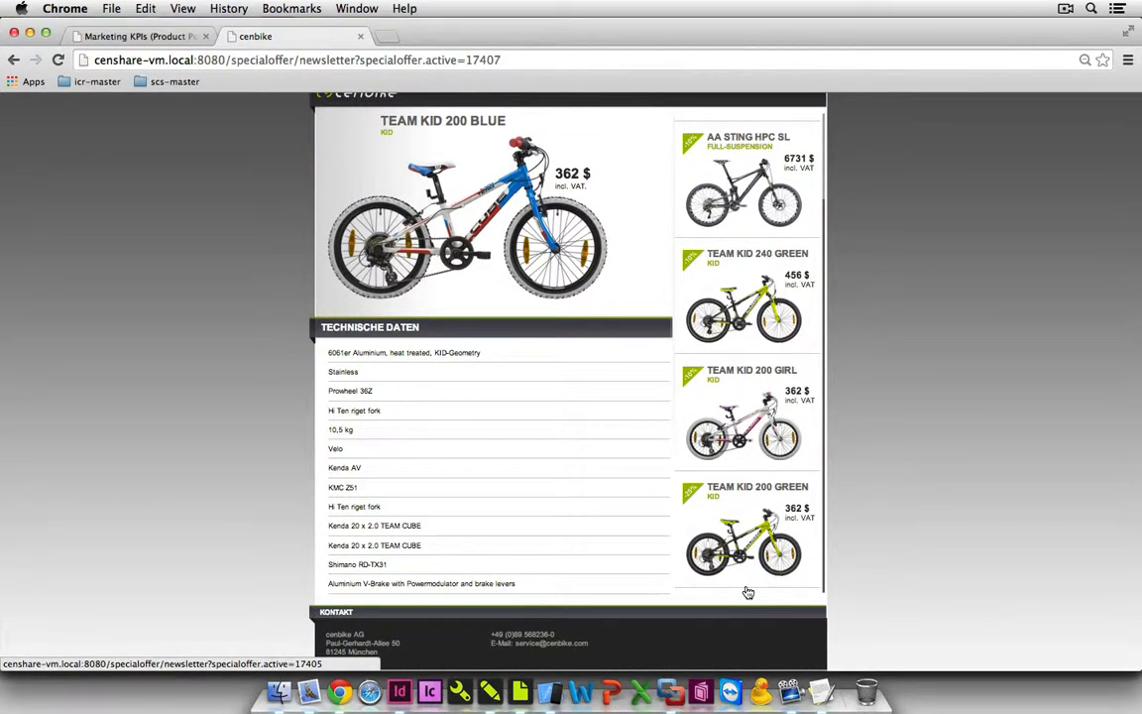
Switch back to the censhare Client and create a flyer under Tactics (Promotions) from the Flyer - 2 Pages - 4 Products template.
click(490, 691)
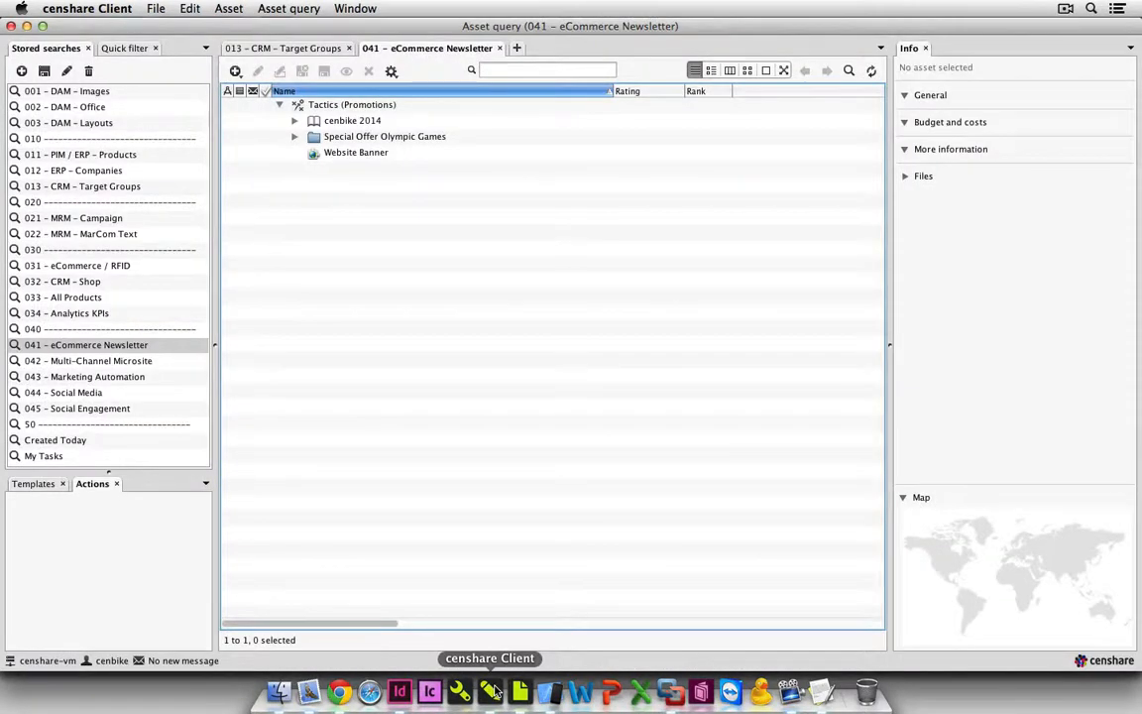
click(30, 484)
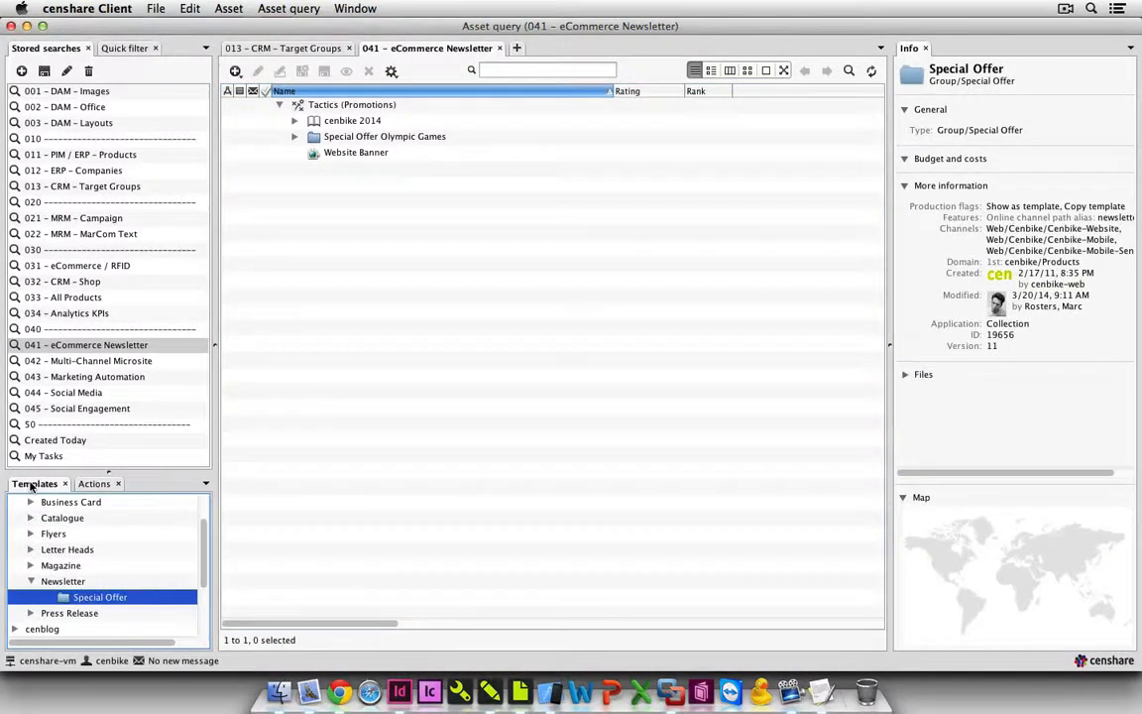
click(31, 534)
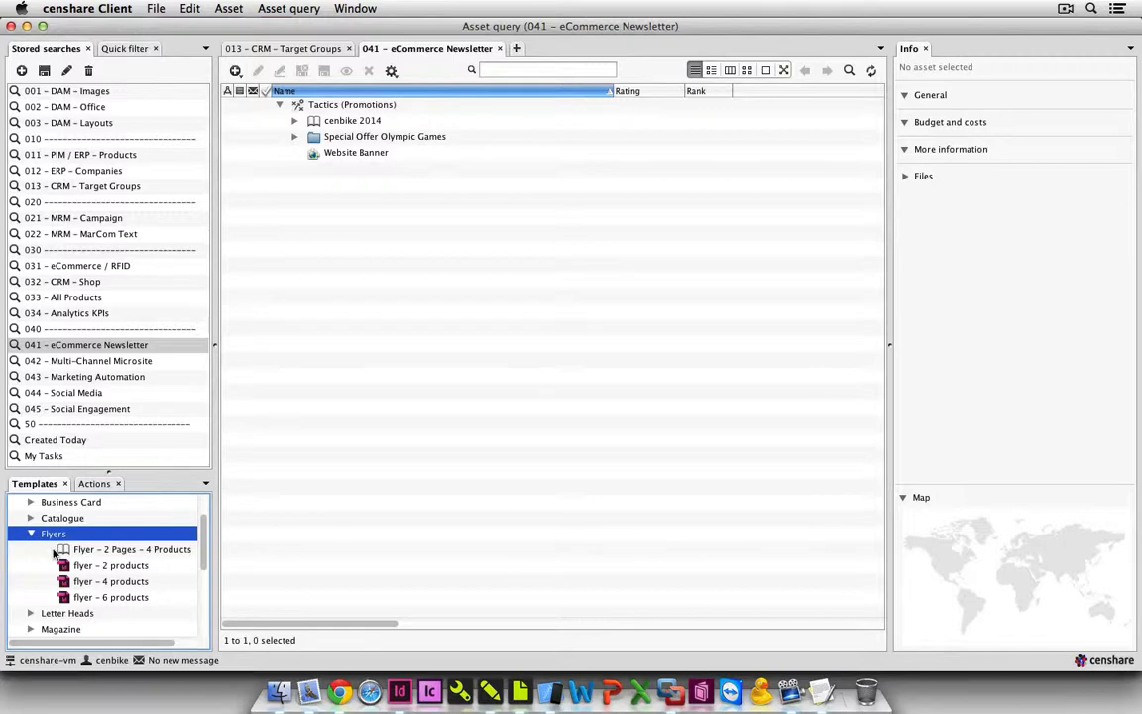
click(61, 552)
drag(62, 553, 404, 111)
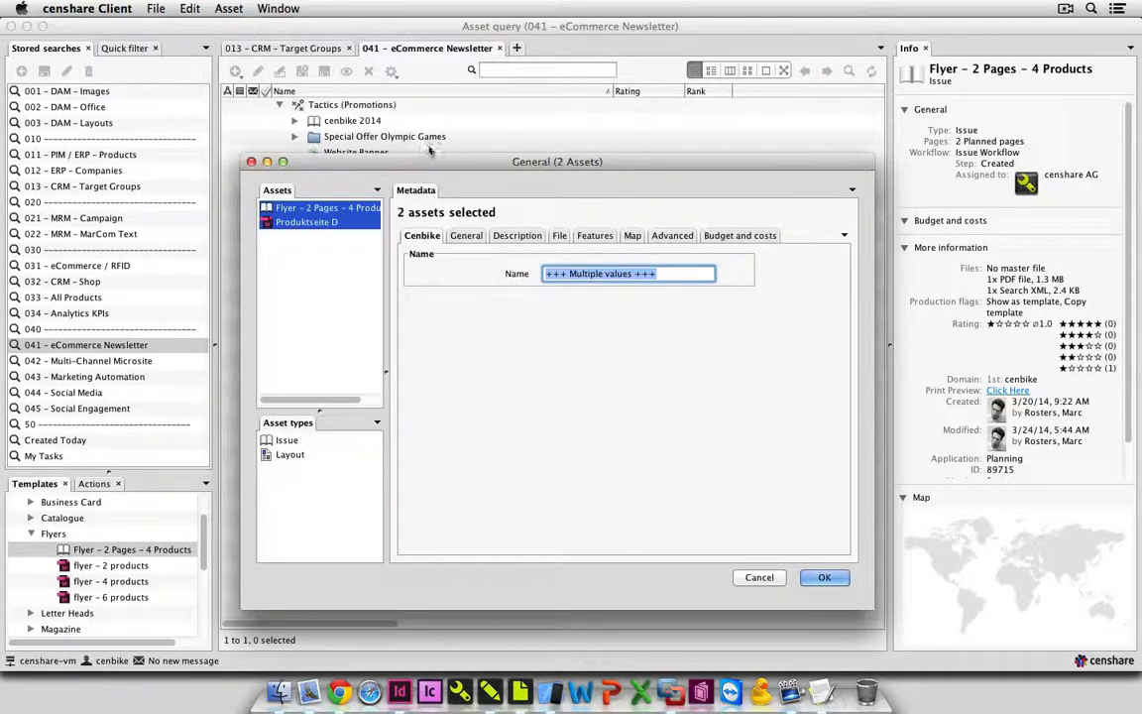
click(821, 577)
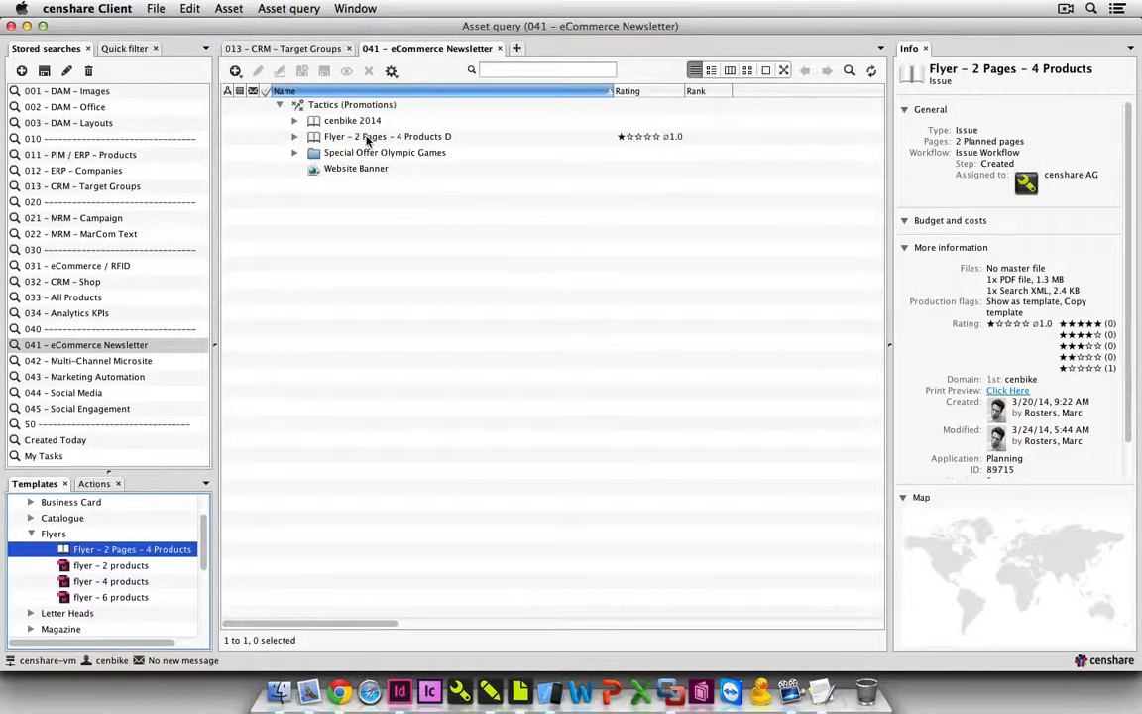
Open the new flyer for planning and open its first page, Produktseite D, in the Layout Editor.
click(366, 139)
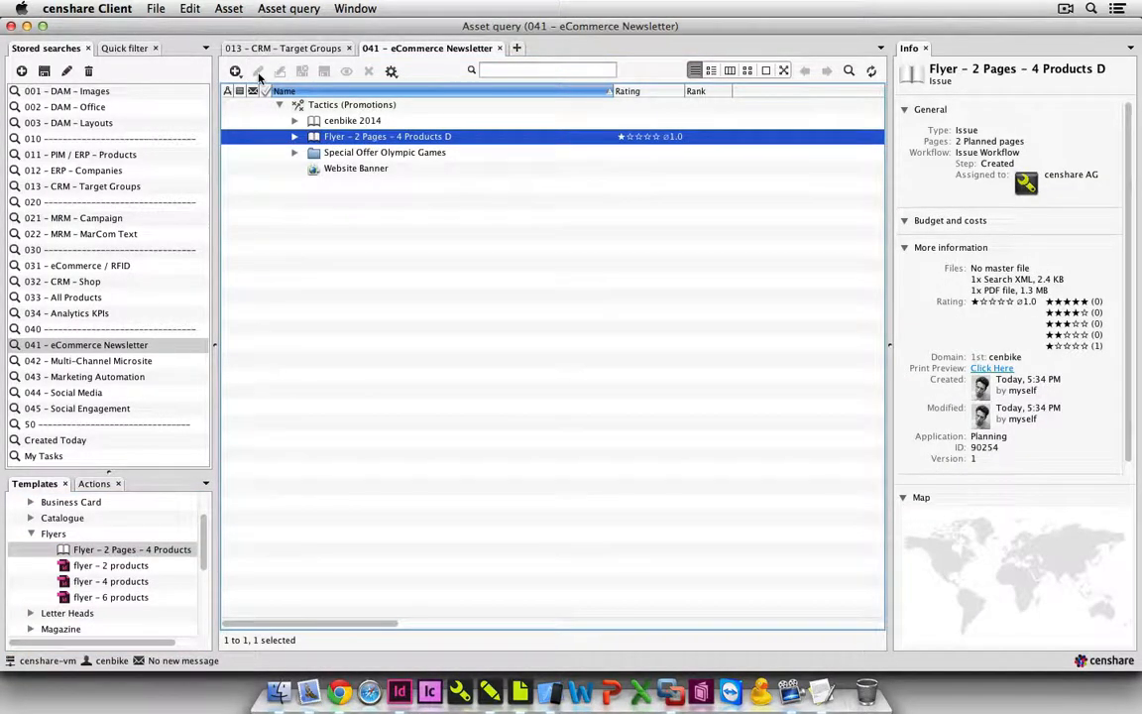
click(258, 72)
click(289, 193)
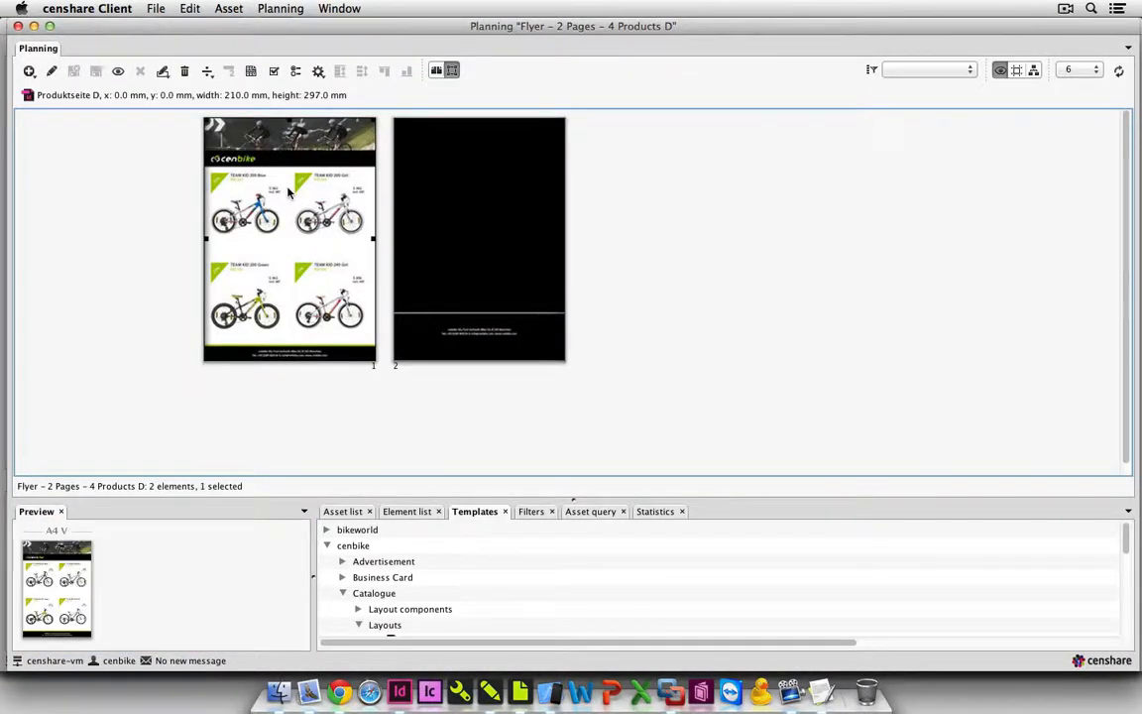
click(228, 8)
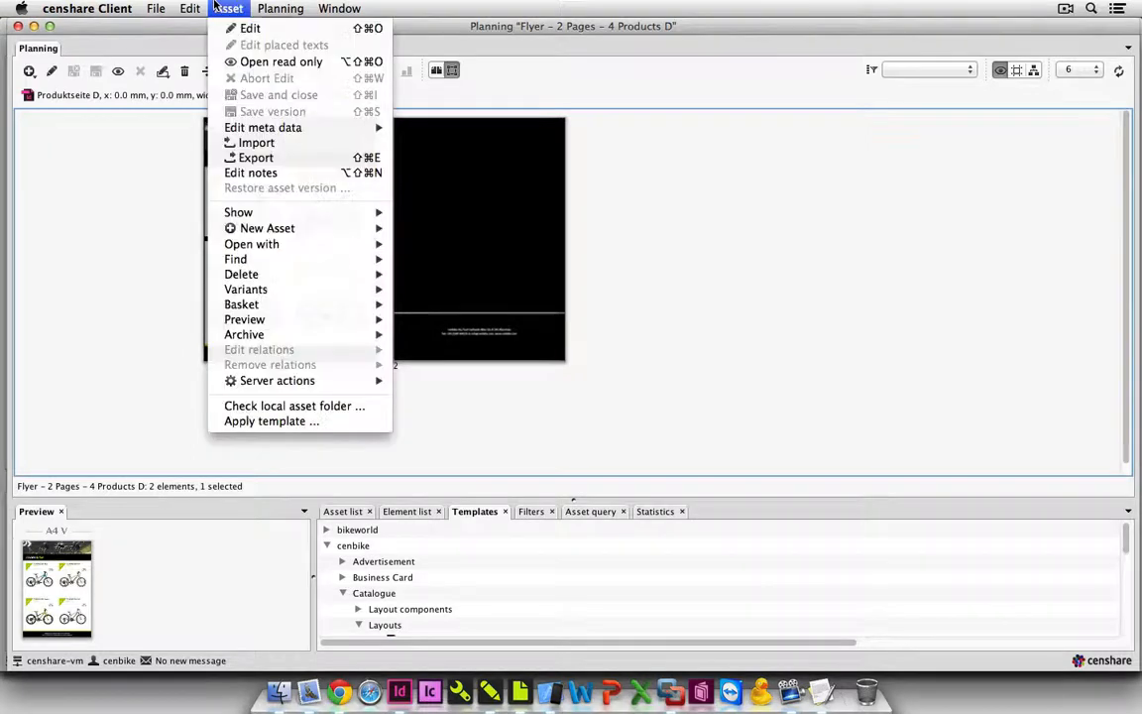
mouse_move(282, 245)
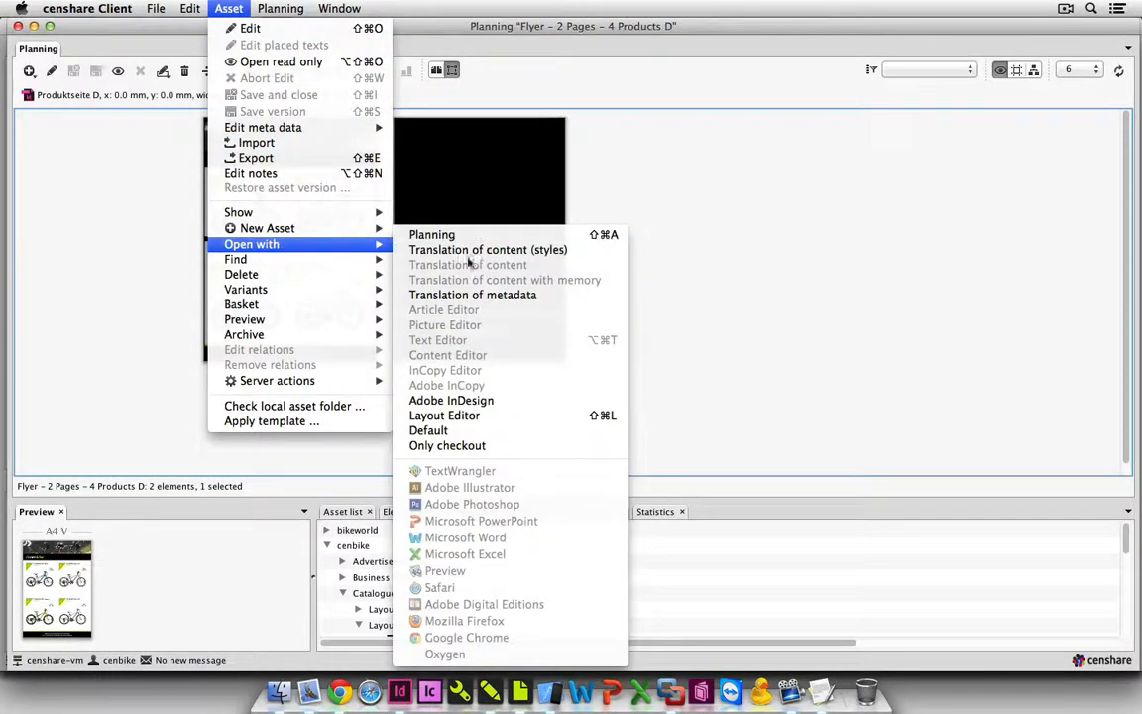
click(542, 418)
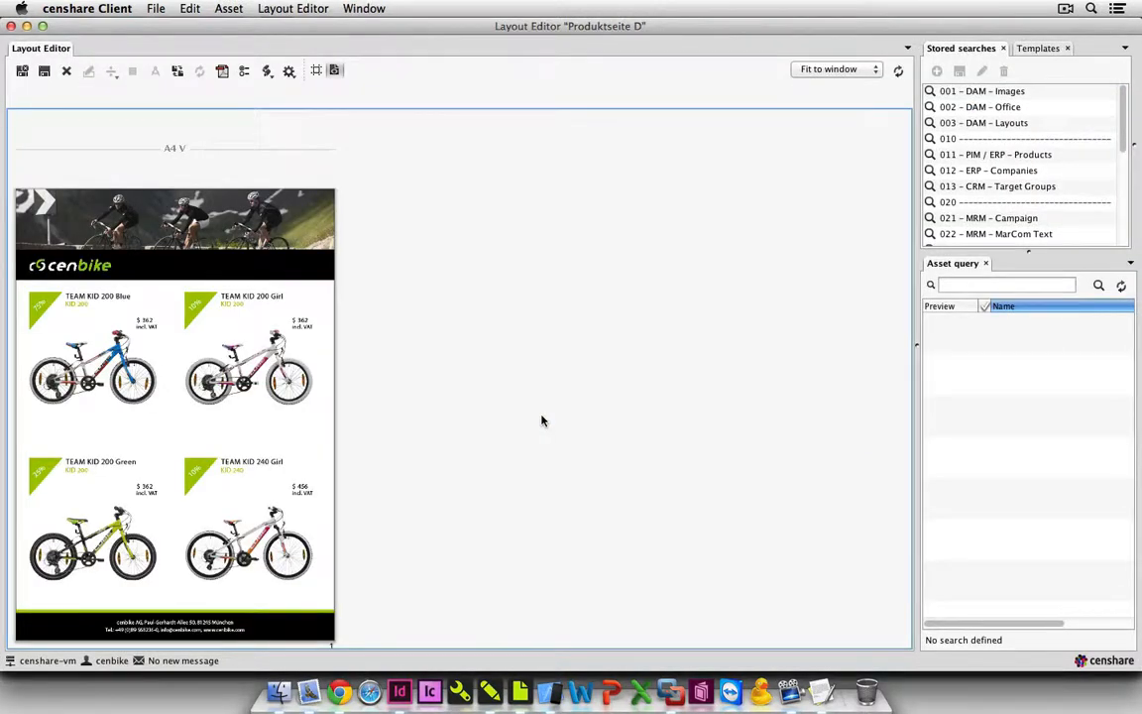
Preview the 6-product flyer template, then replace the page's template with flyer - 2 products.
click(178, 71)
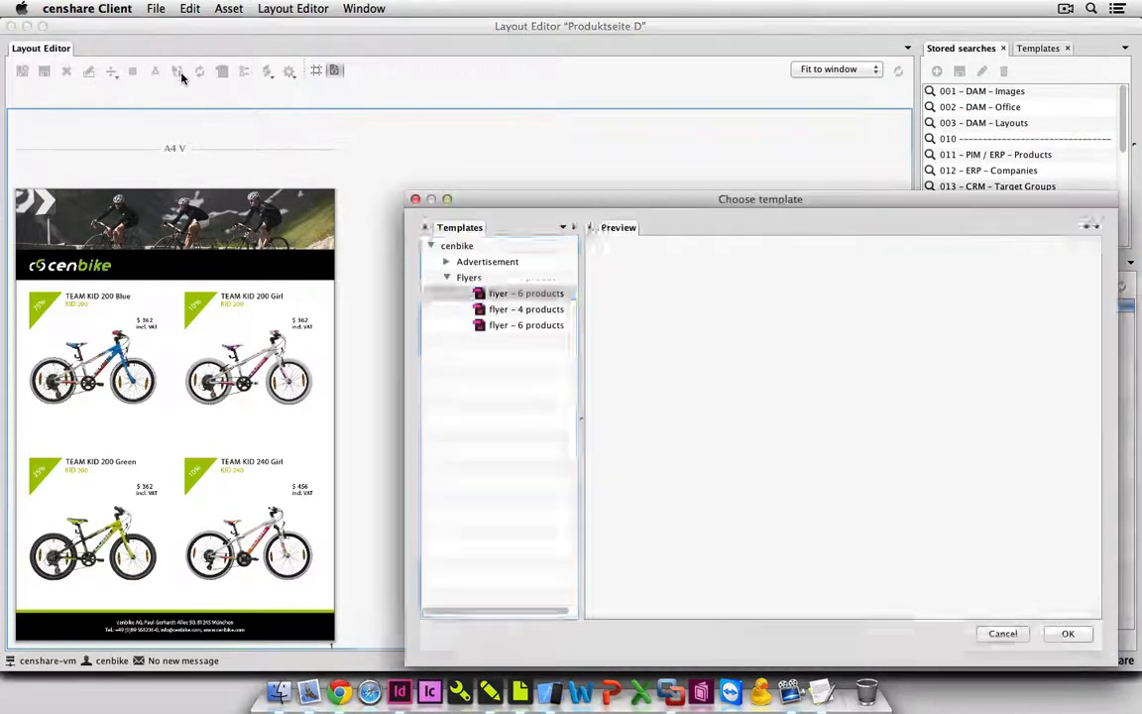
click(473, 325)
click(493, 313)
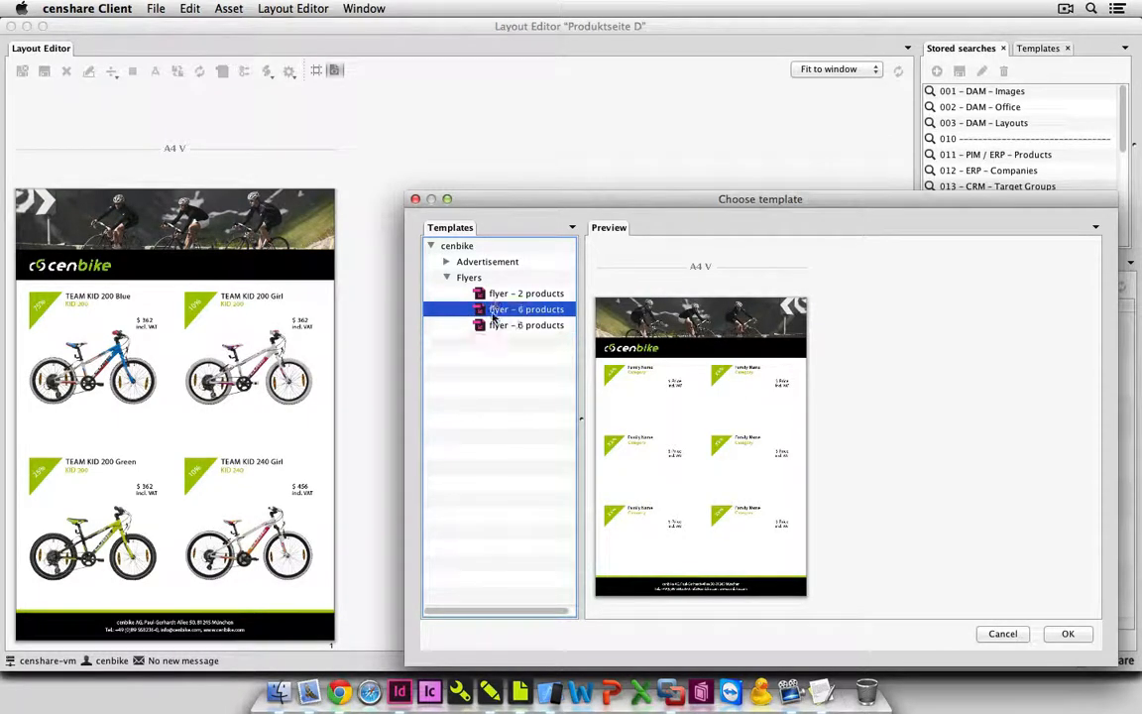
click(501, 295)
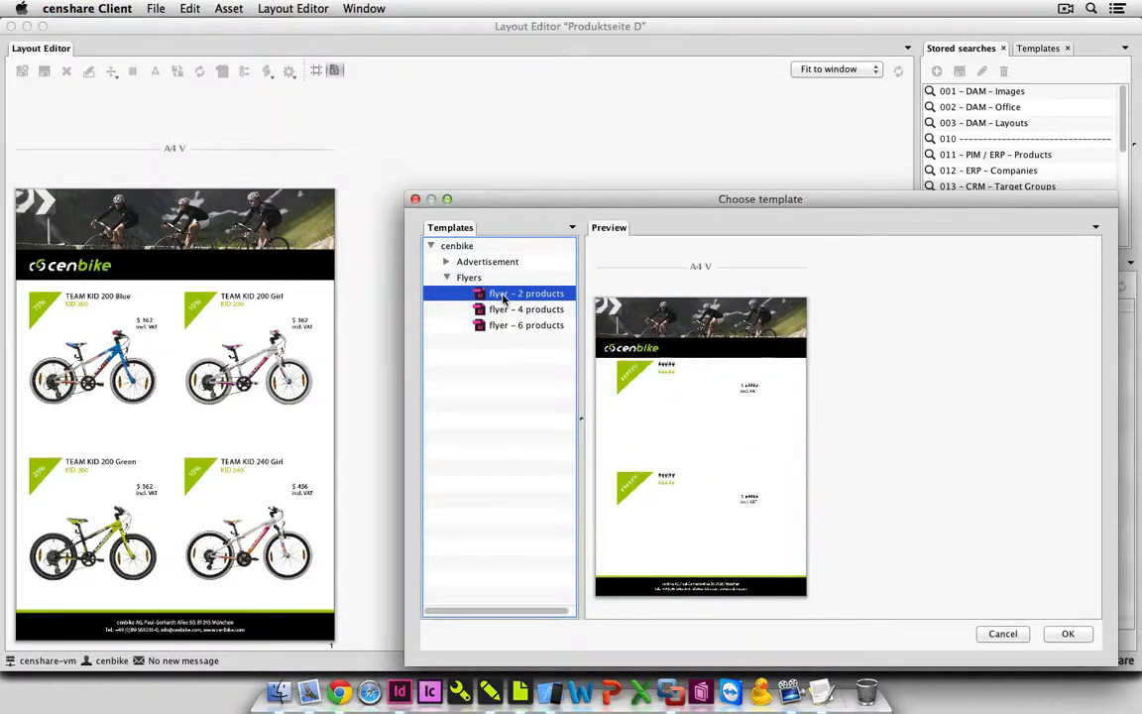
click(1065, 633)
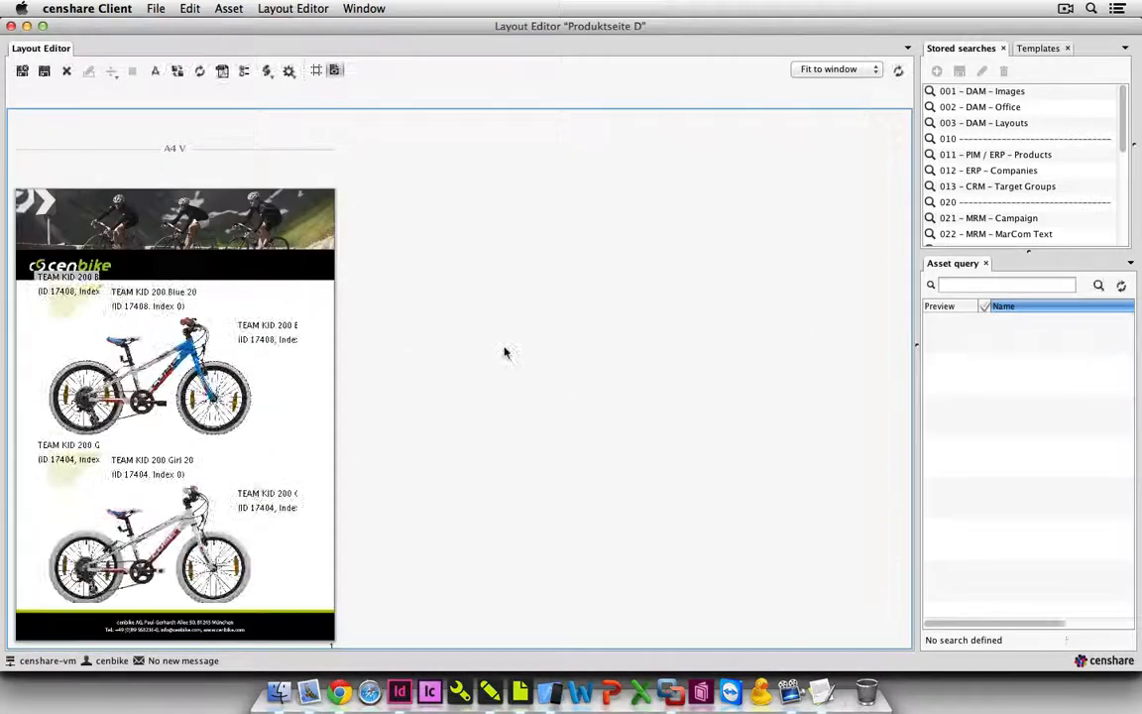
Update the placed product content on the two-product page, then save and close the layout Produktseite D.
click(201, 72)
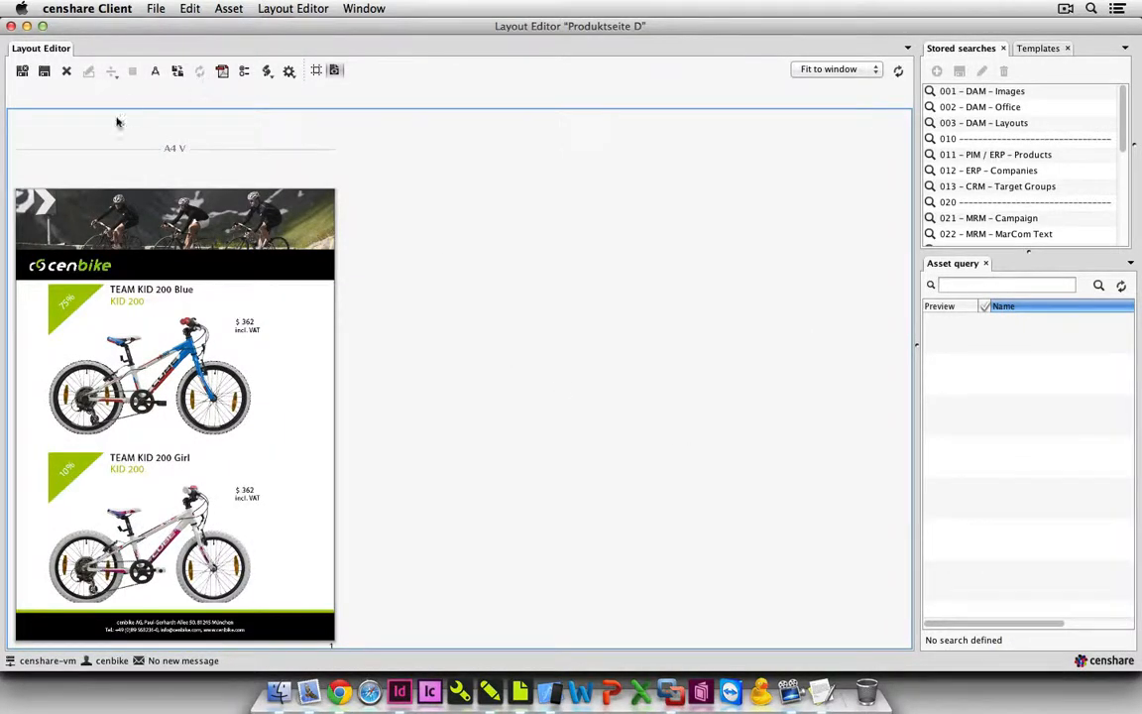
click(23, 71)
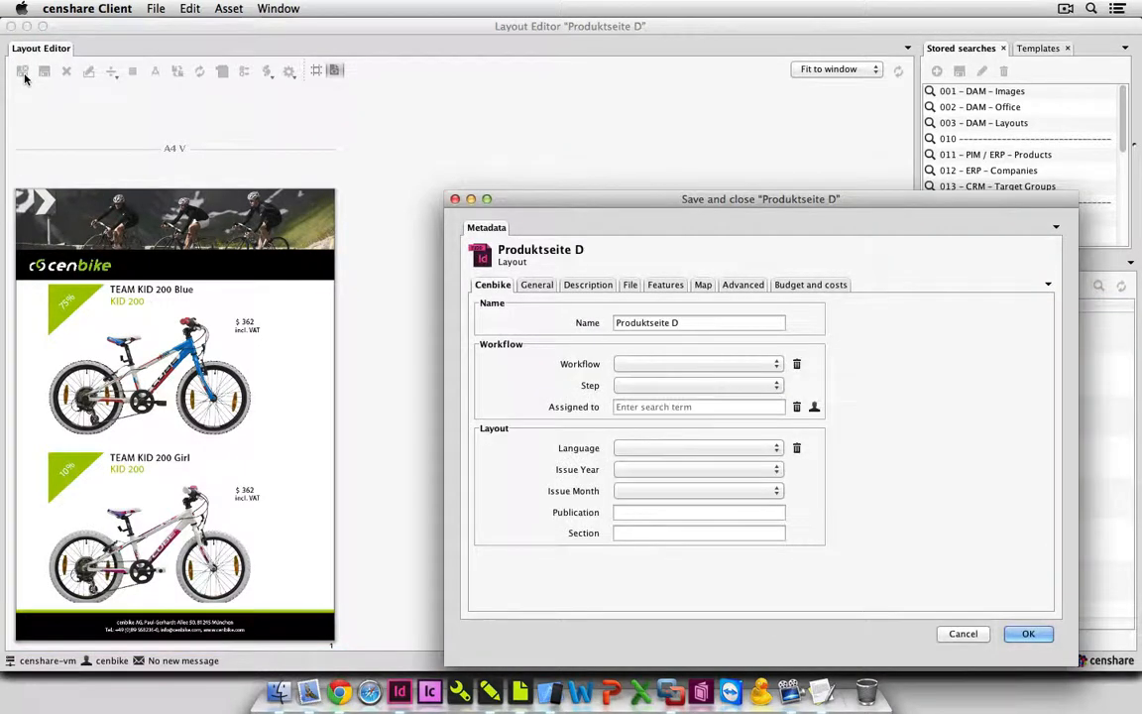
click(1021, 633)
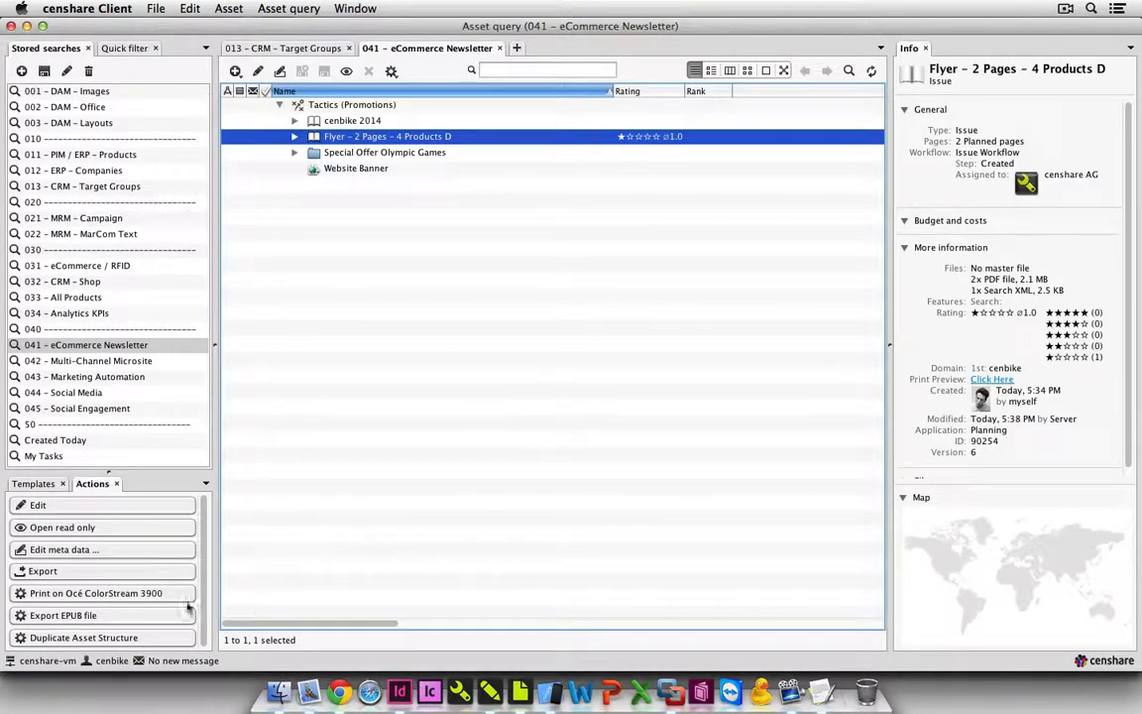
Send the Flyer - 2 Pages - 4 Products D to the Océ ColorStream 3900 printer with the PDF X3 setting.
click(170, 600)
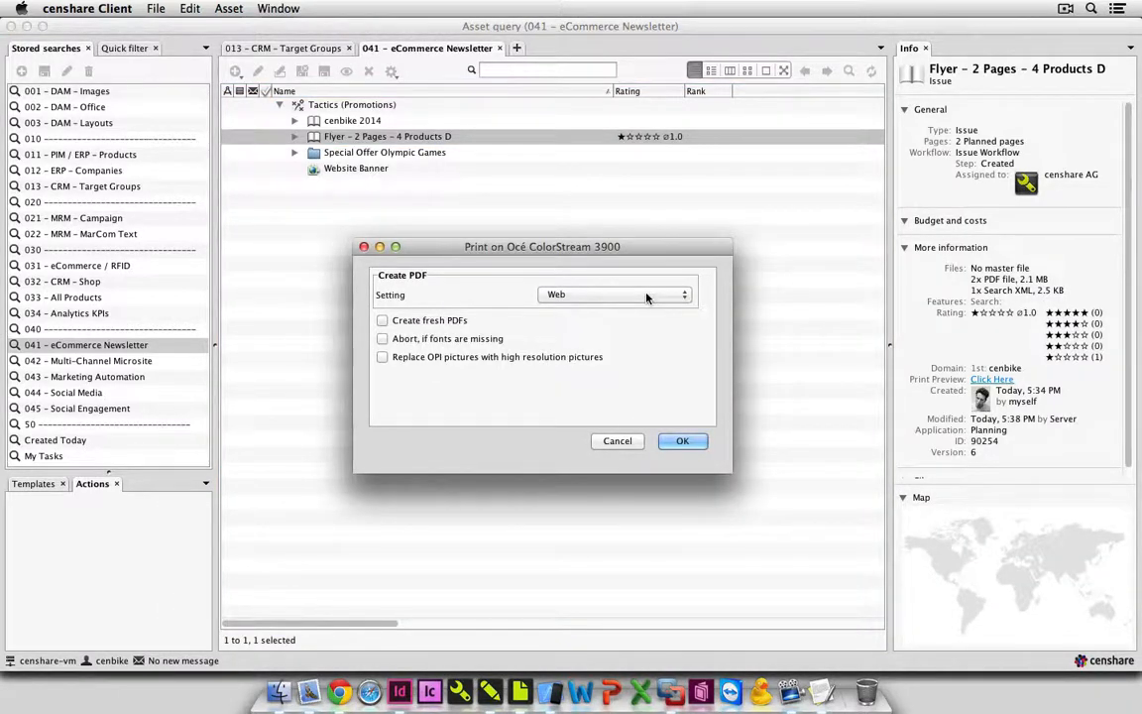
click(646, 296)
click(644, 308)
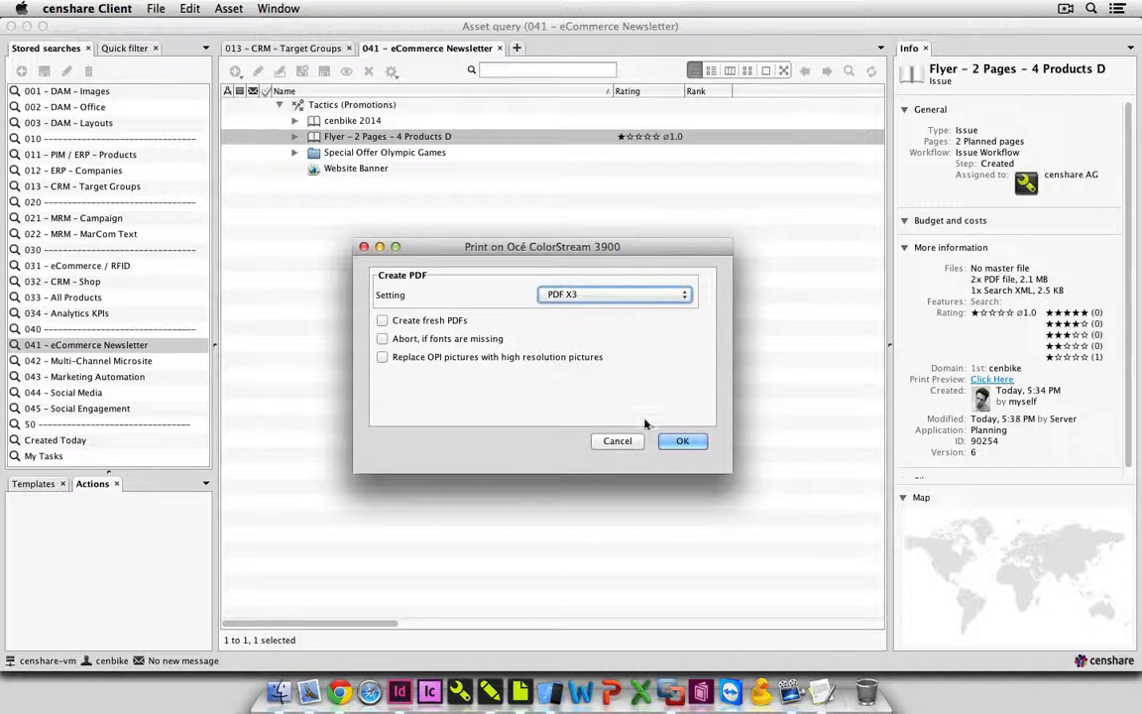
click(682, 440)
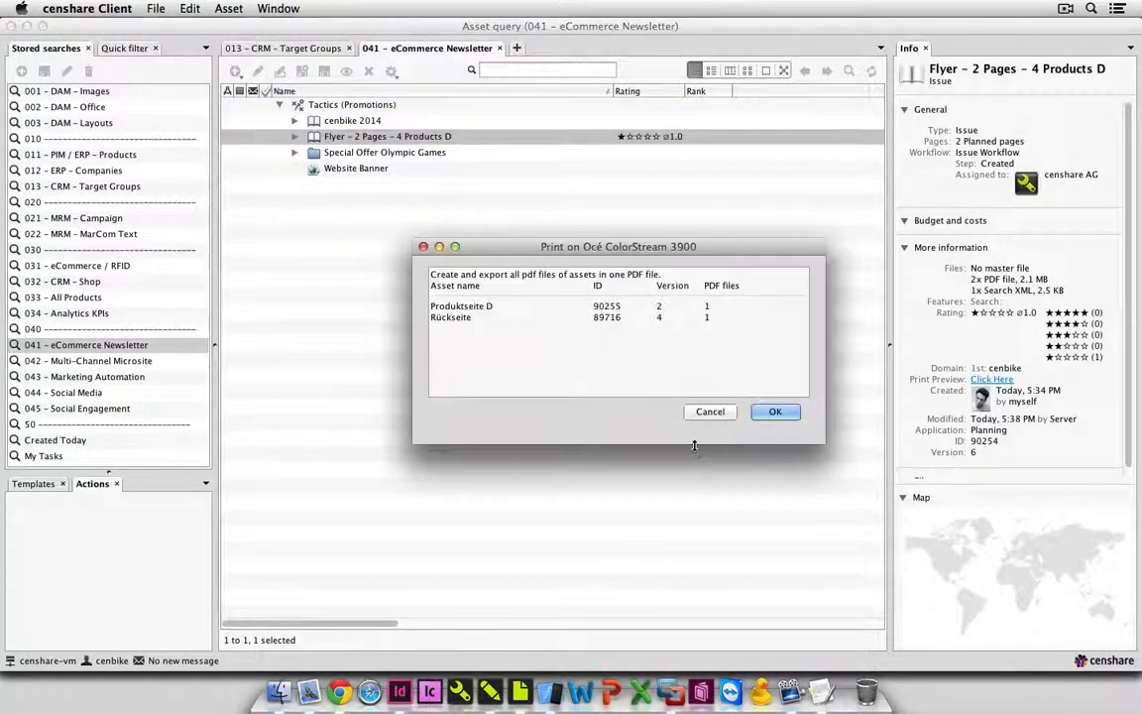
click(776, 412)
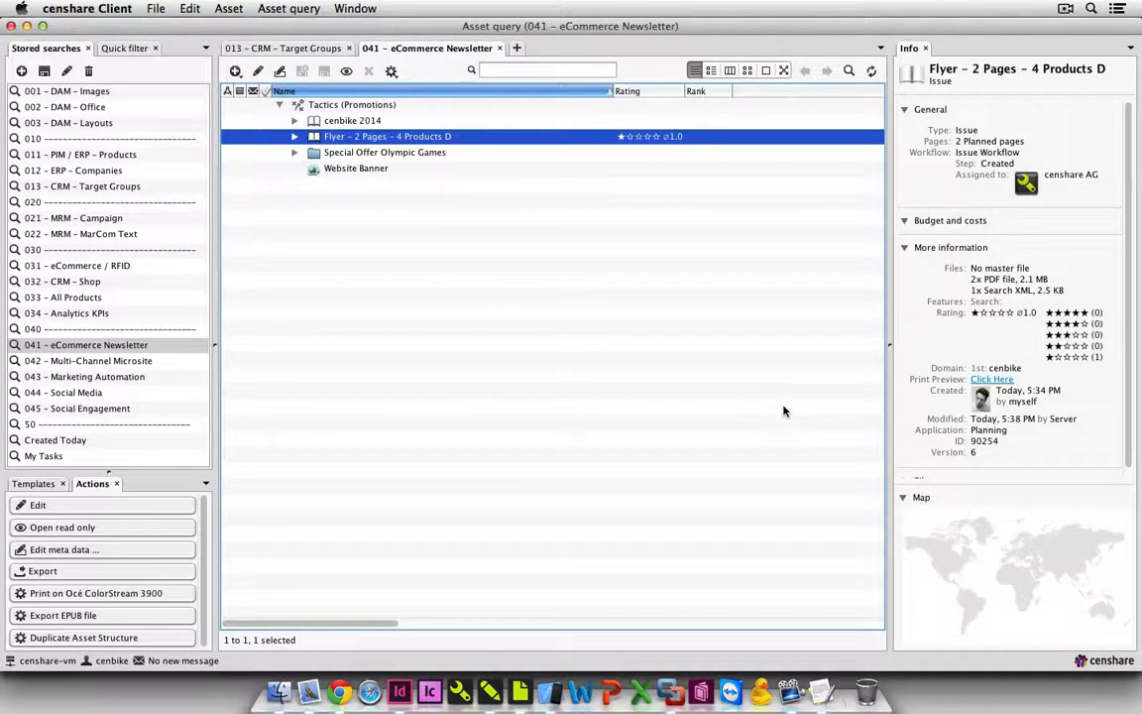
Open the flyer's PPML file from the Print Hotfolder in TextWrangler and highlight the recipient's name and address lines.
click(279, 688)
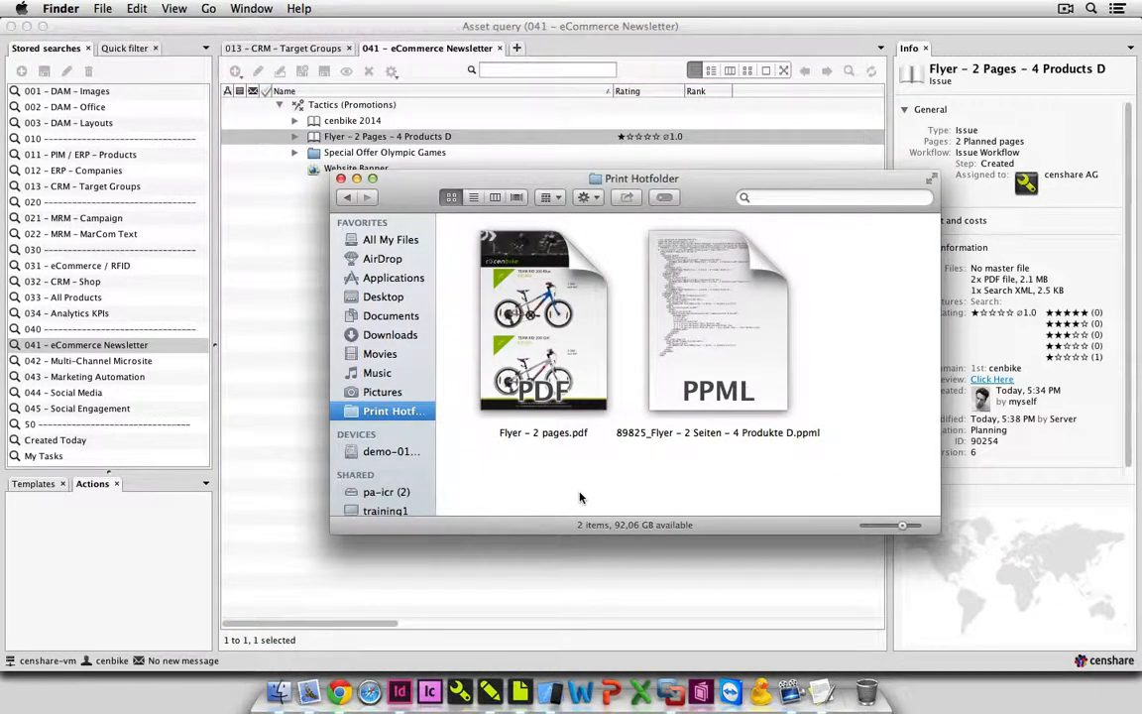
click(755, 399)
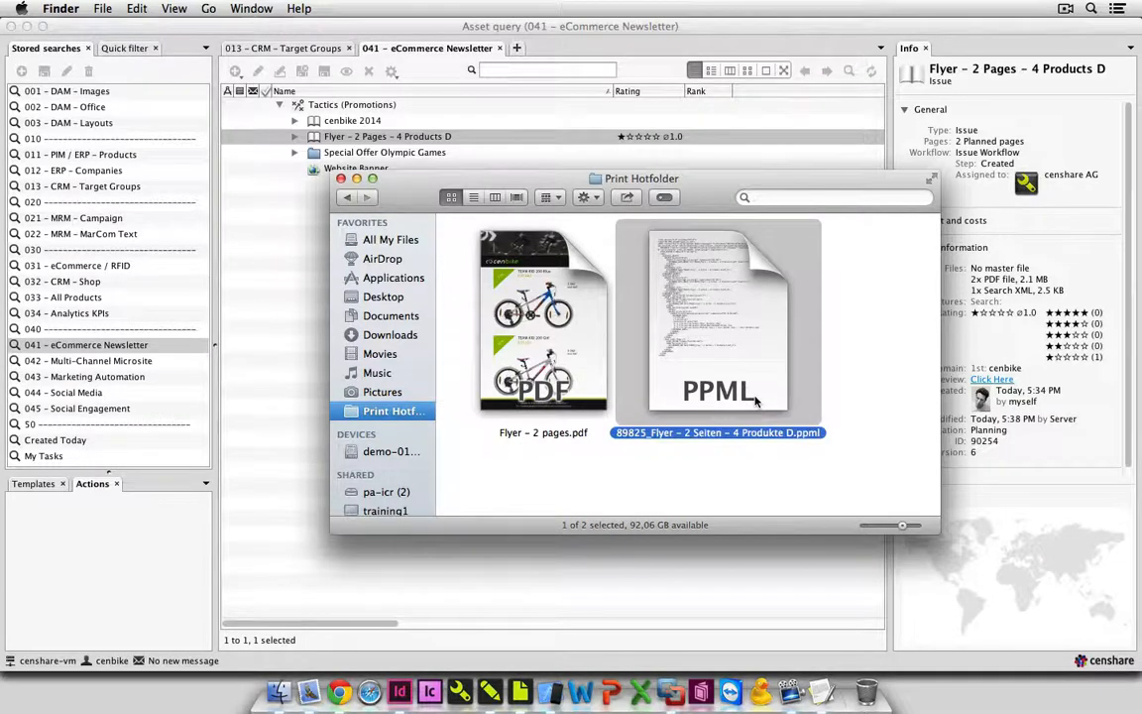
right_click(755, 400)
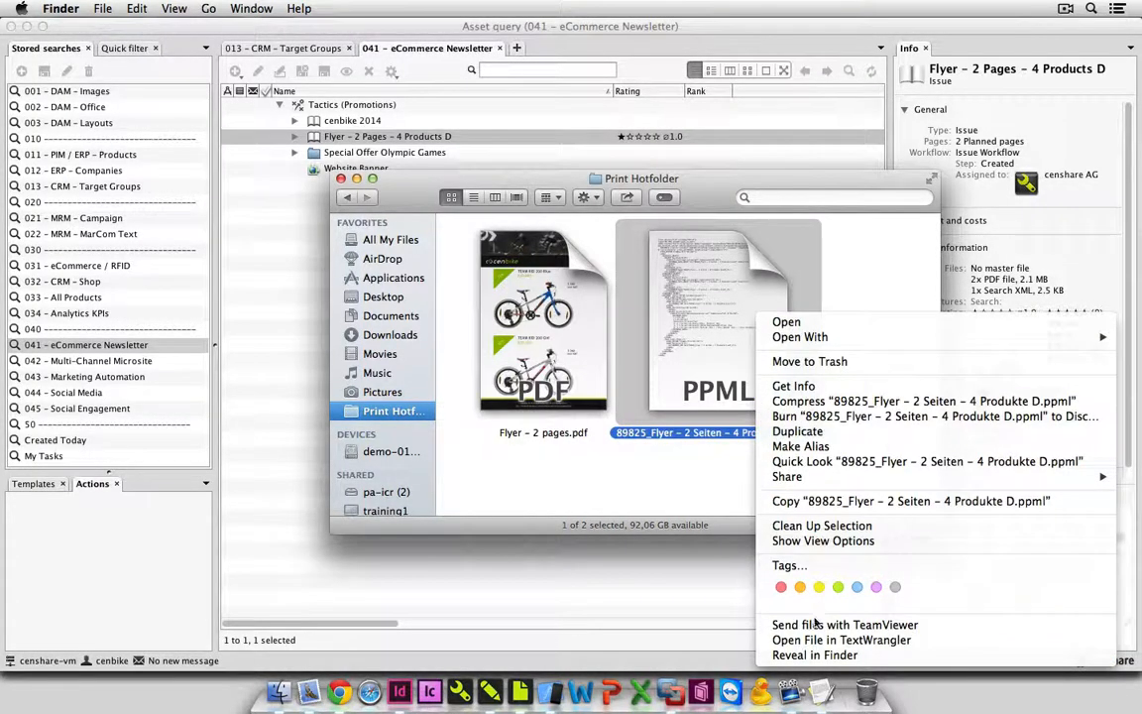
click(811, 640)
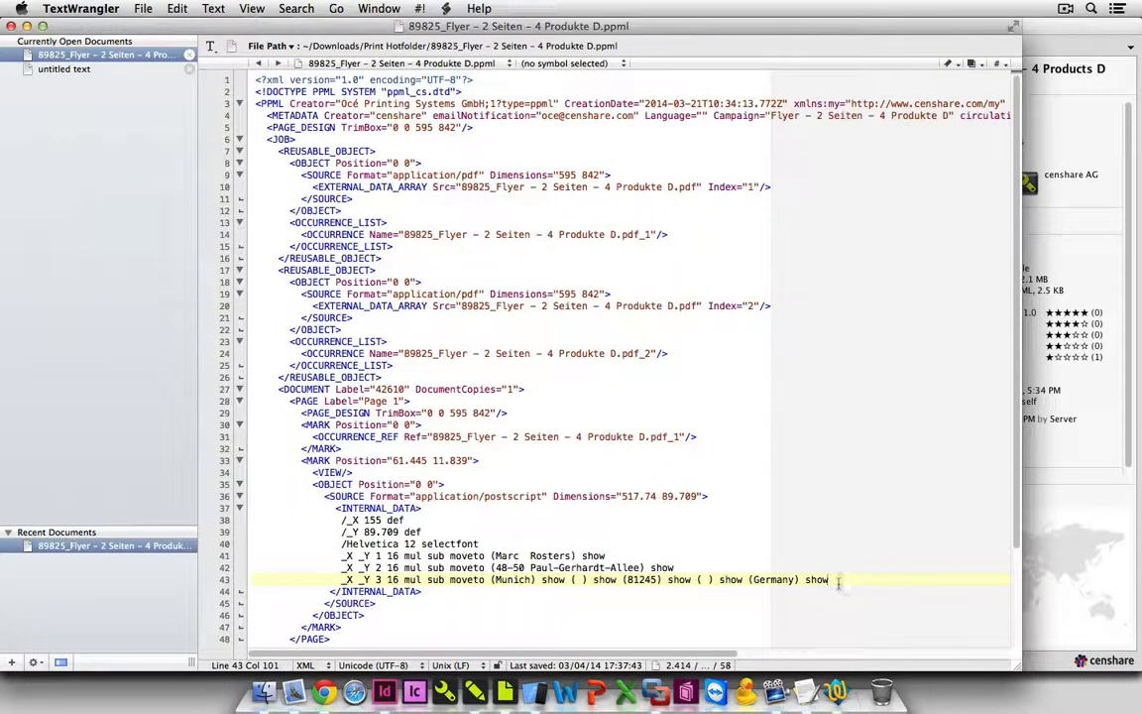
drag(831, 579, 236, 557)
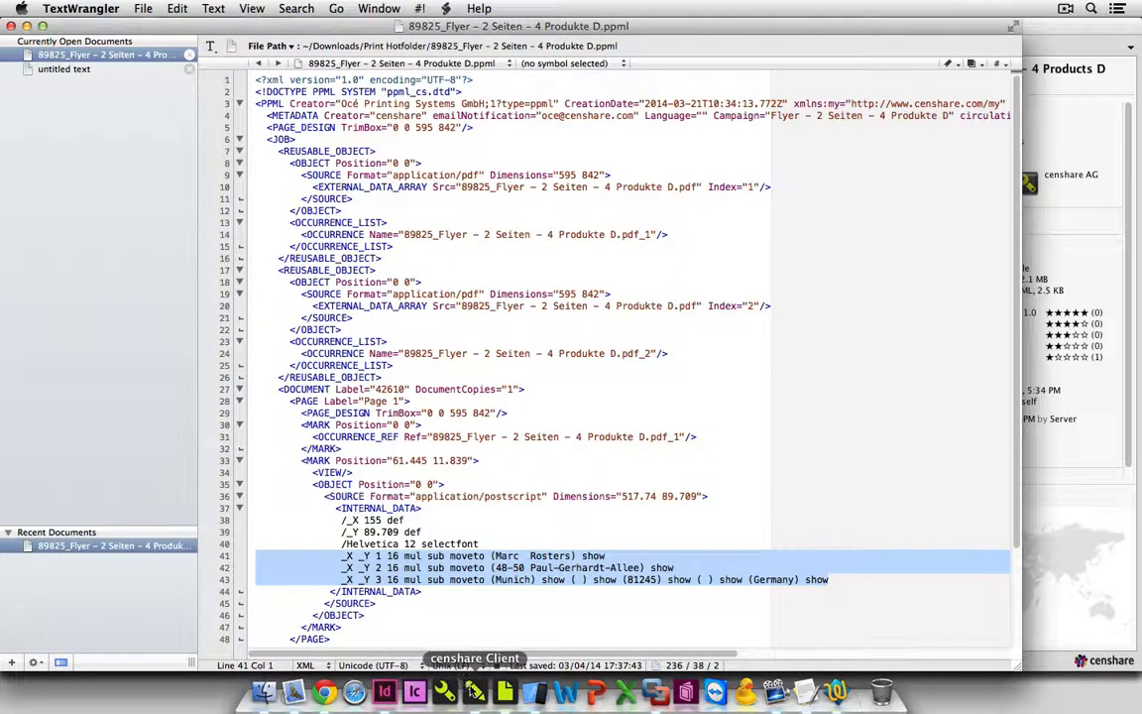
Switch back to the censhare Client and select Team-KID-200-Girl_Full.jpg under TEAM KID 200 Girl in the flyer's Produktseite D.
click(475, 691)
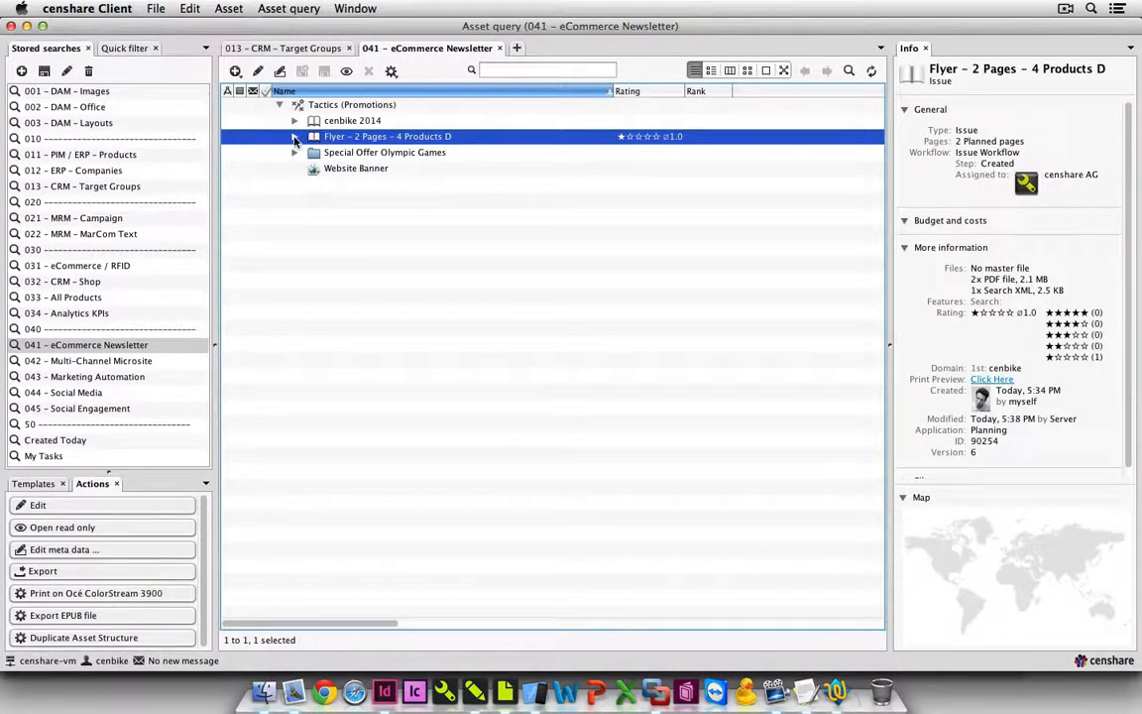
click(294, 137)
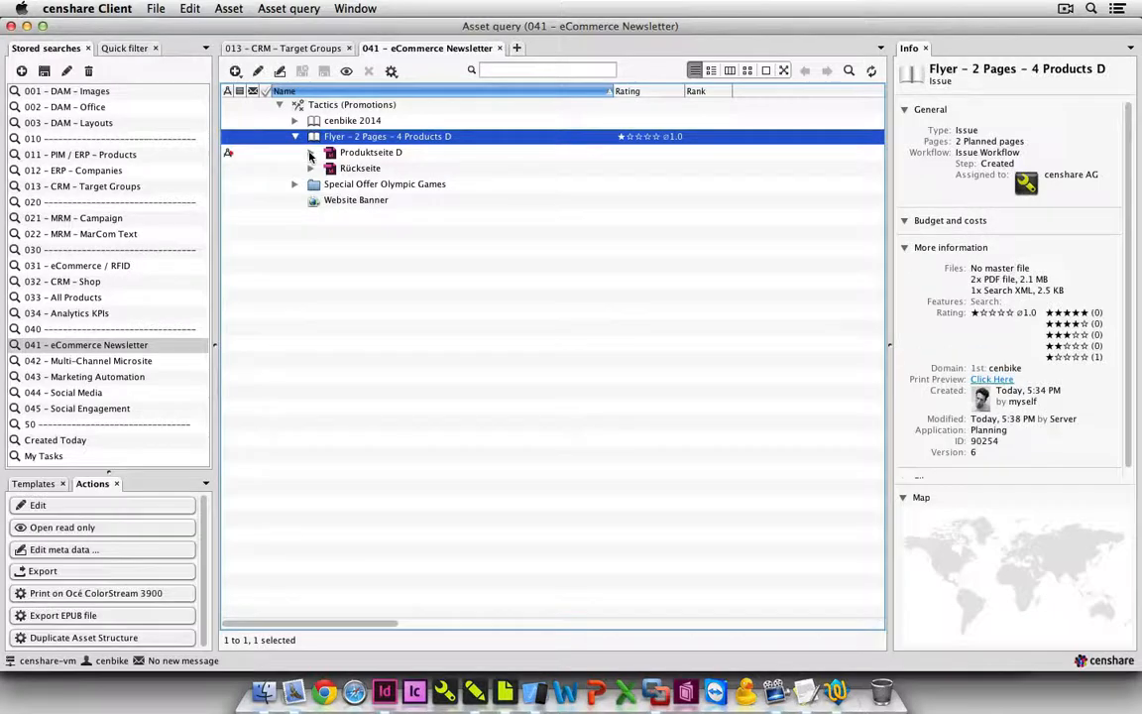
click(311, 153)
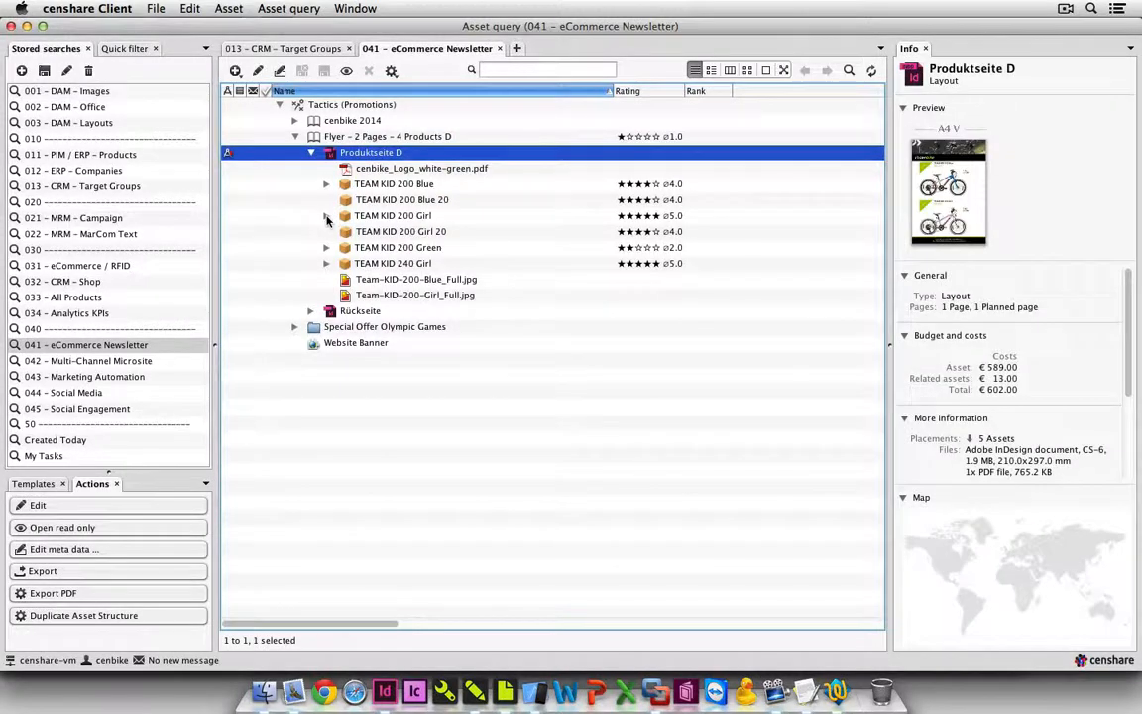
click(326, 216)
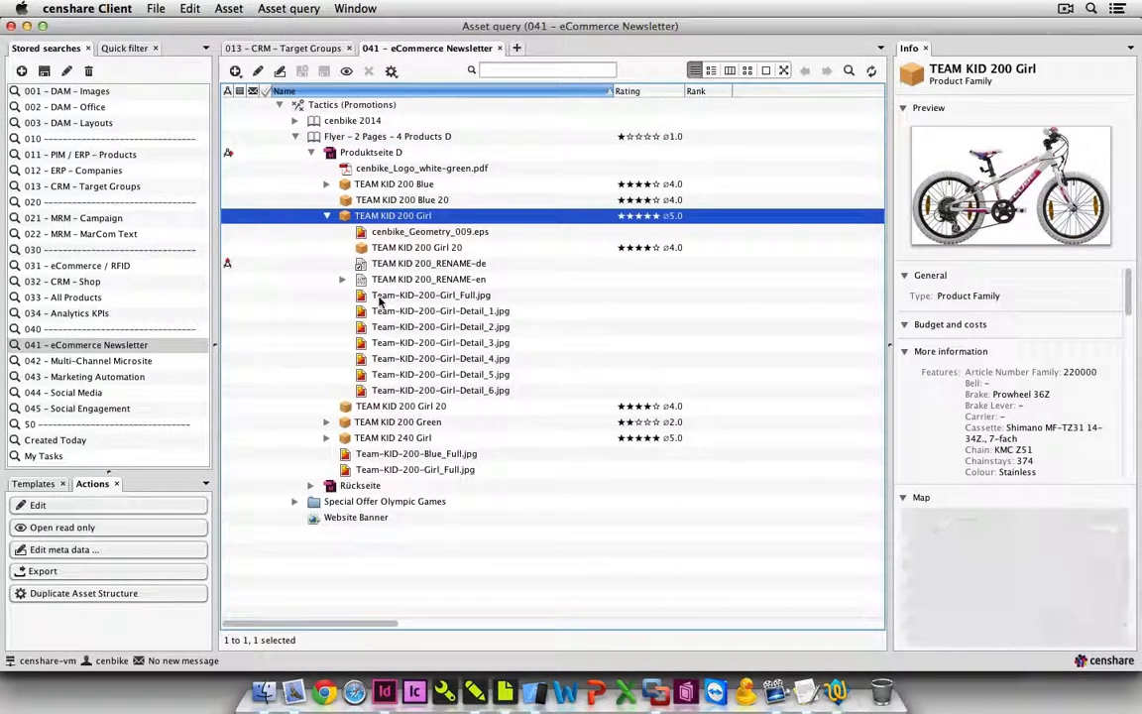
click(380, 296)
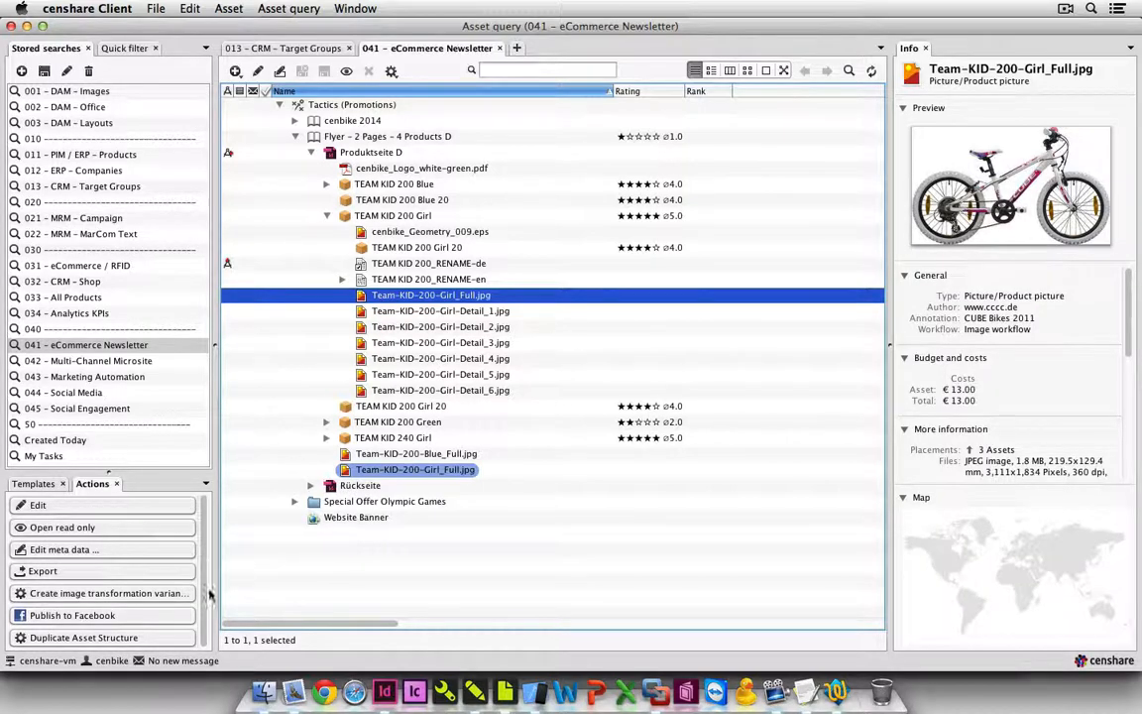
Publish the selected bike picture to Facebook with the message "If you see this bike..." and the master file included.
click(138, 616)
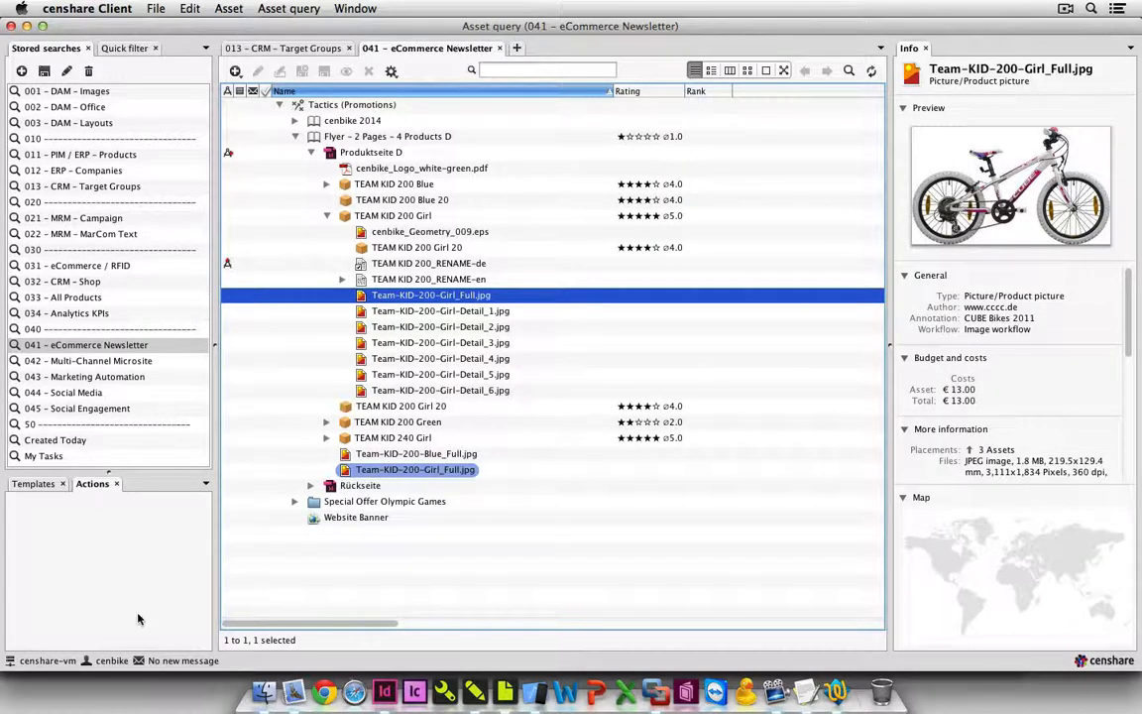
triple_click(431, 344)
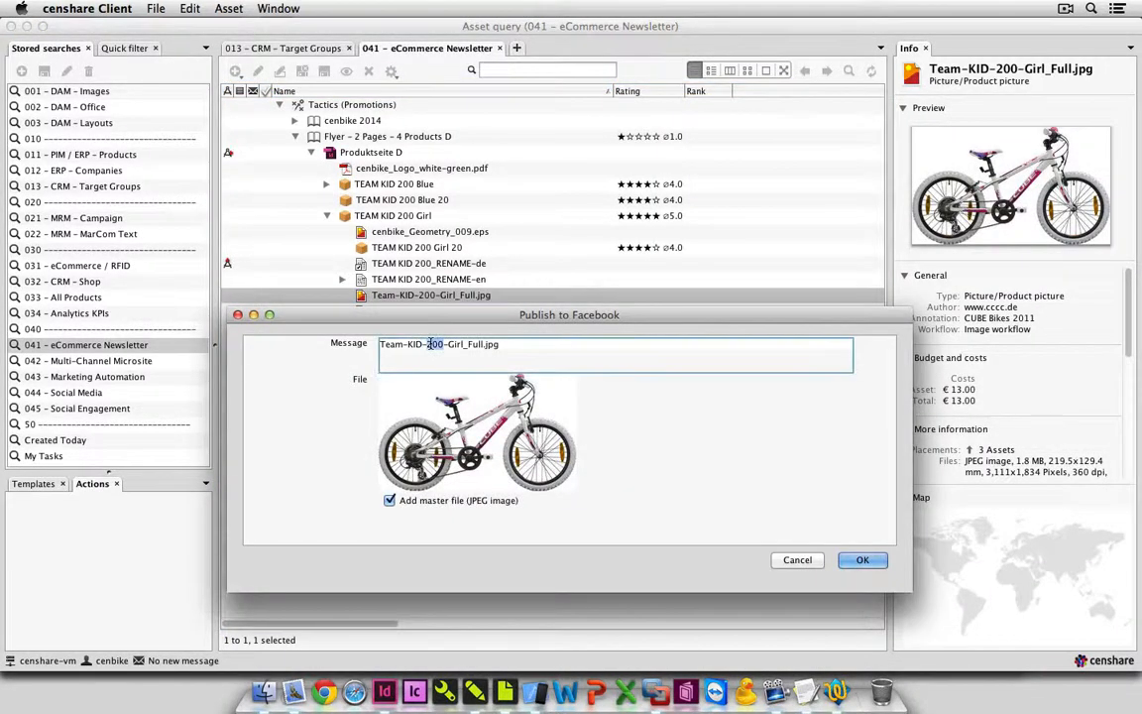
key(BackSpace)
text(If you s)
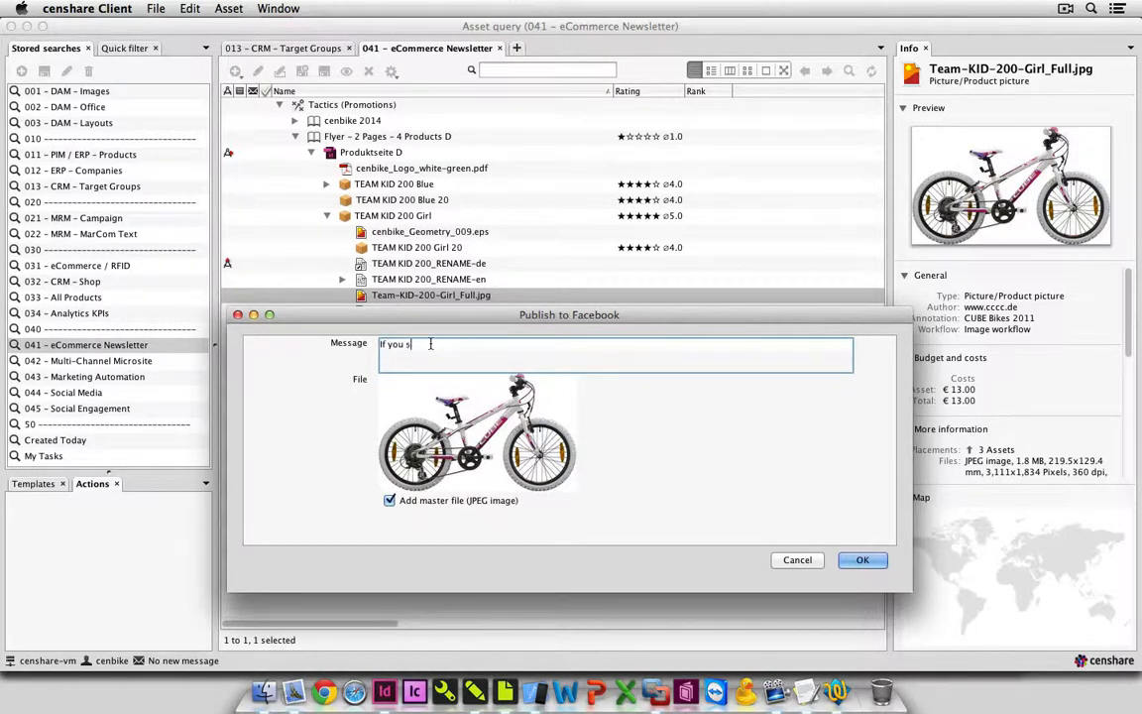
text(ee this bike...)
click(882, 565)
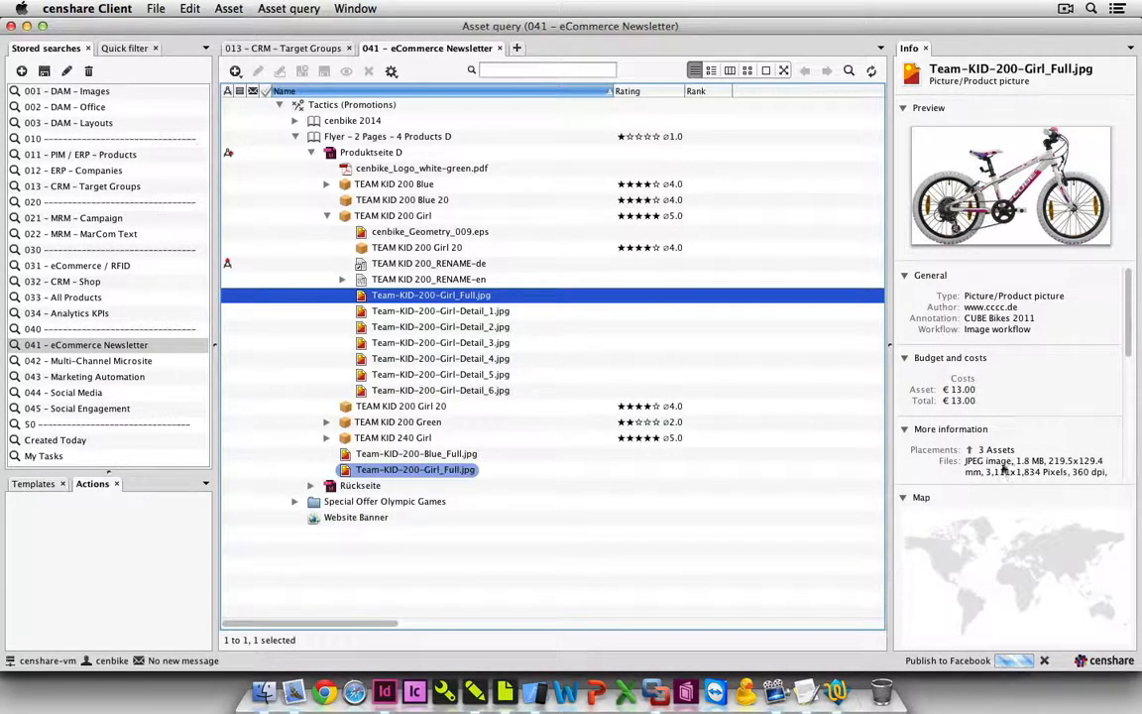
Check the picture's asset information for its Facebook details and follow the link to the published post in Chrome.
scroll(1060, 407, down, 3)
scroll(1060, 407, down, 3)
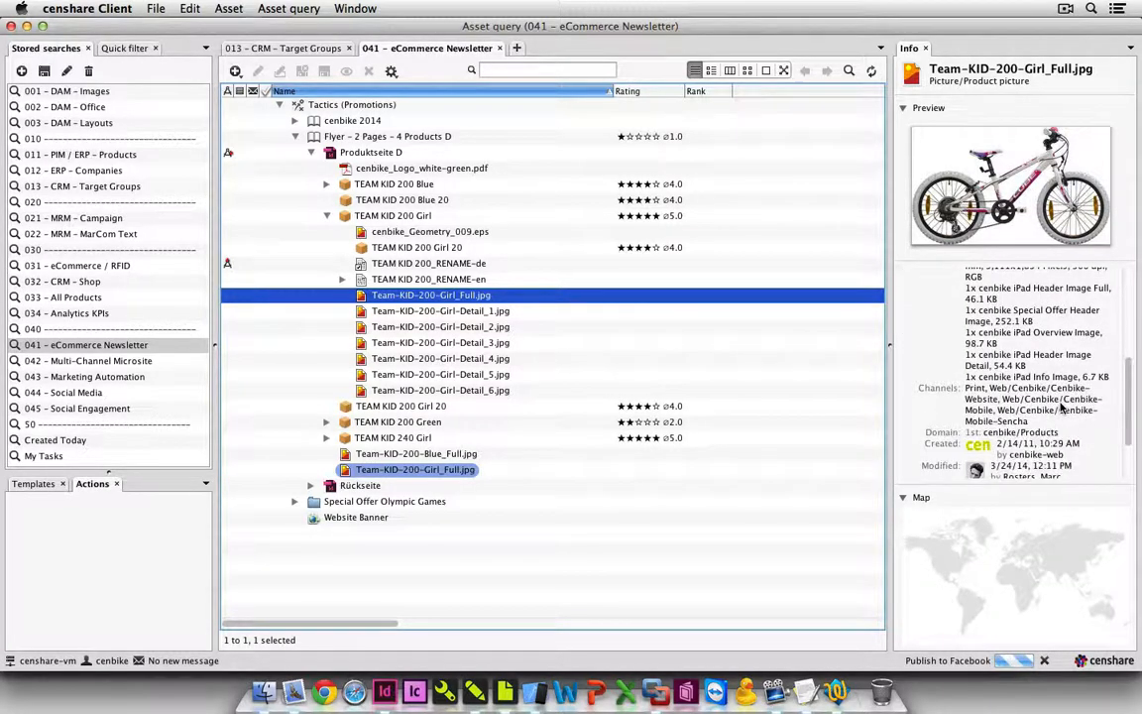
scroll(1061, 408, up, 6)
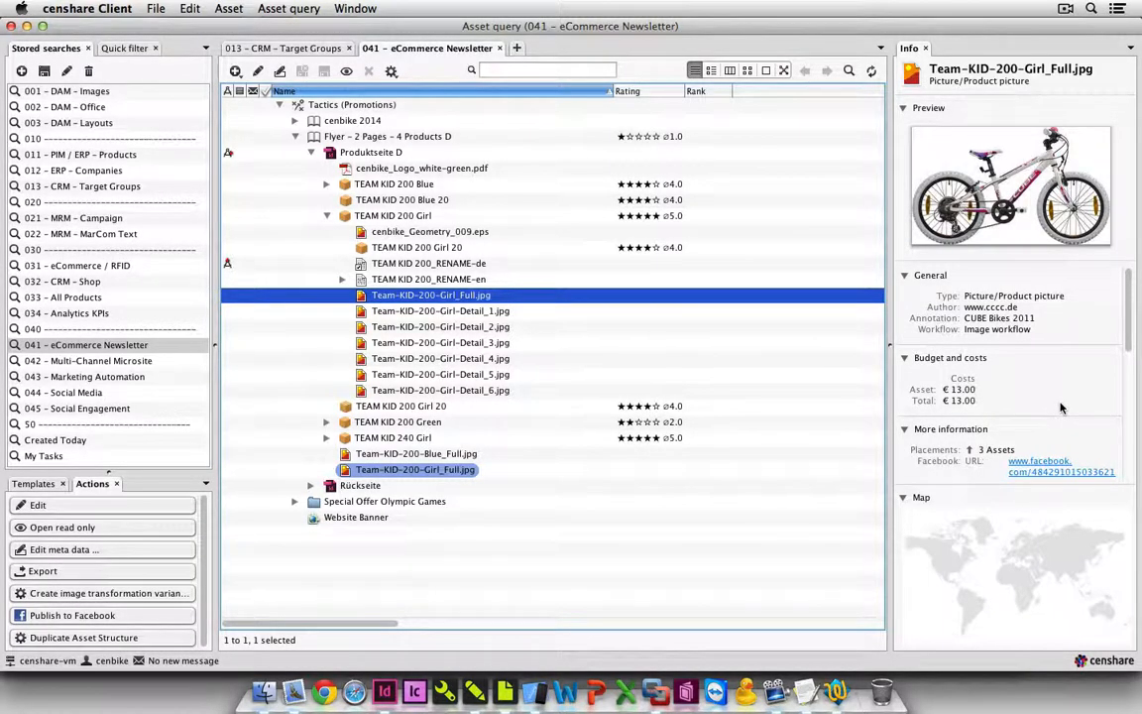
scroll(1061, 407, down, 3)
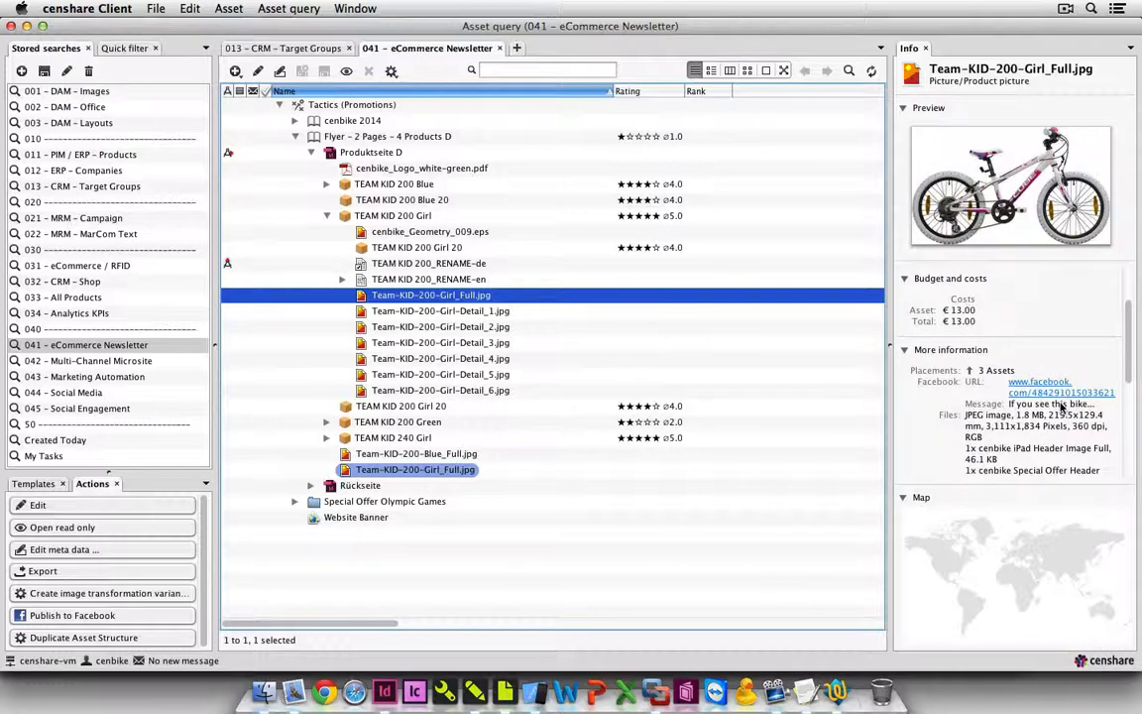
click(1032, 395)
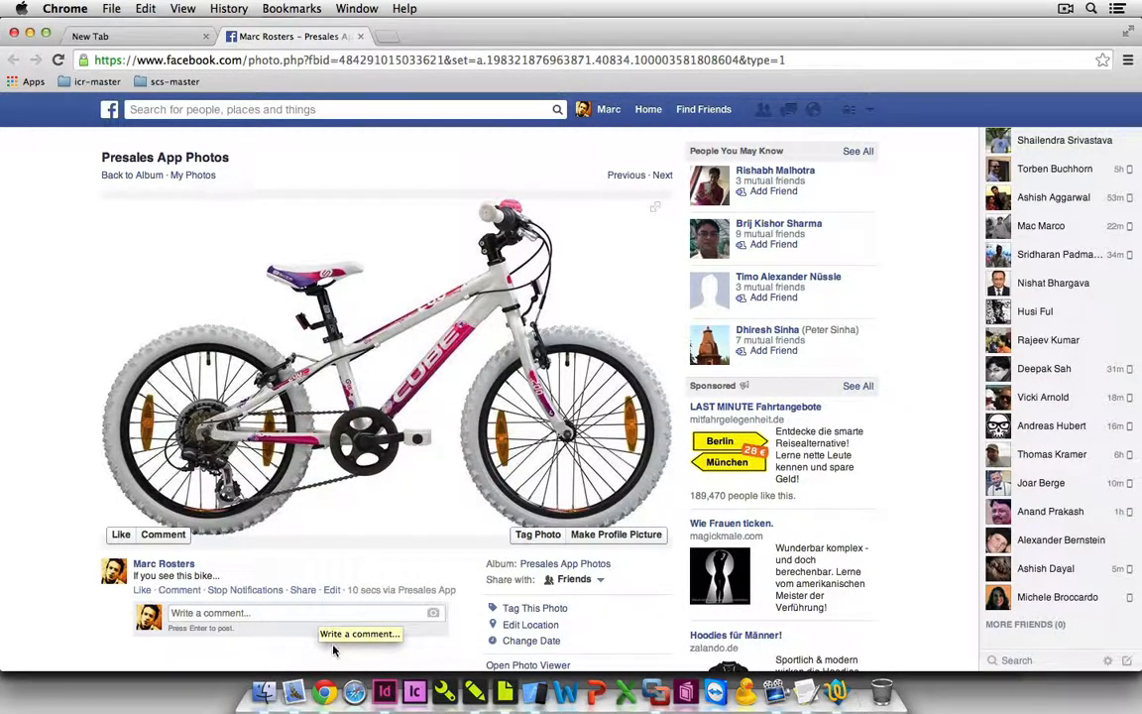
Switch back to the censhare Client, run the 045 - Social Engagement search and expand all its groups.
click(476, 694)
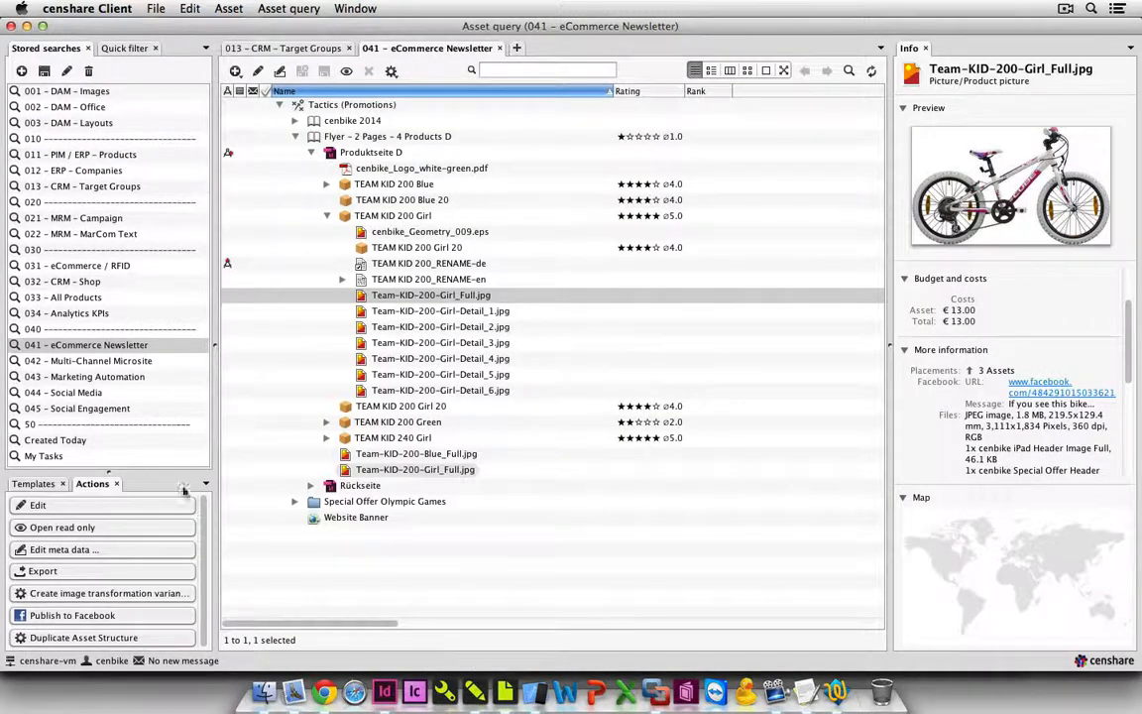
click(107, 409)
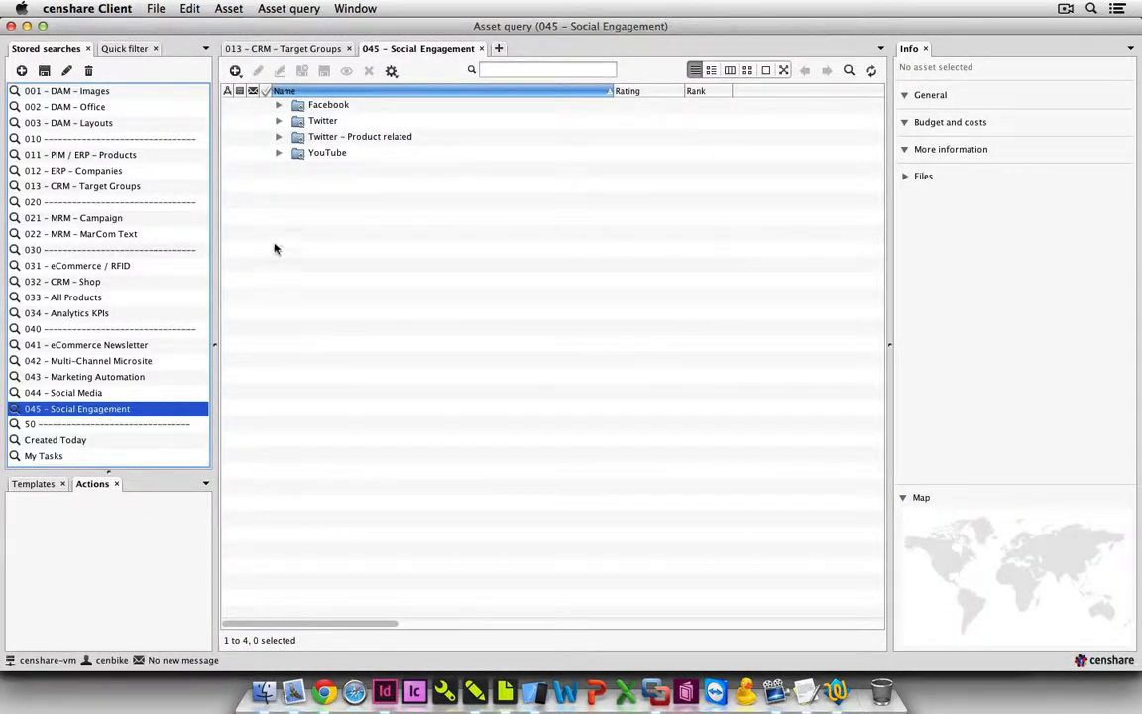
click(314, 166)
key(super+a)
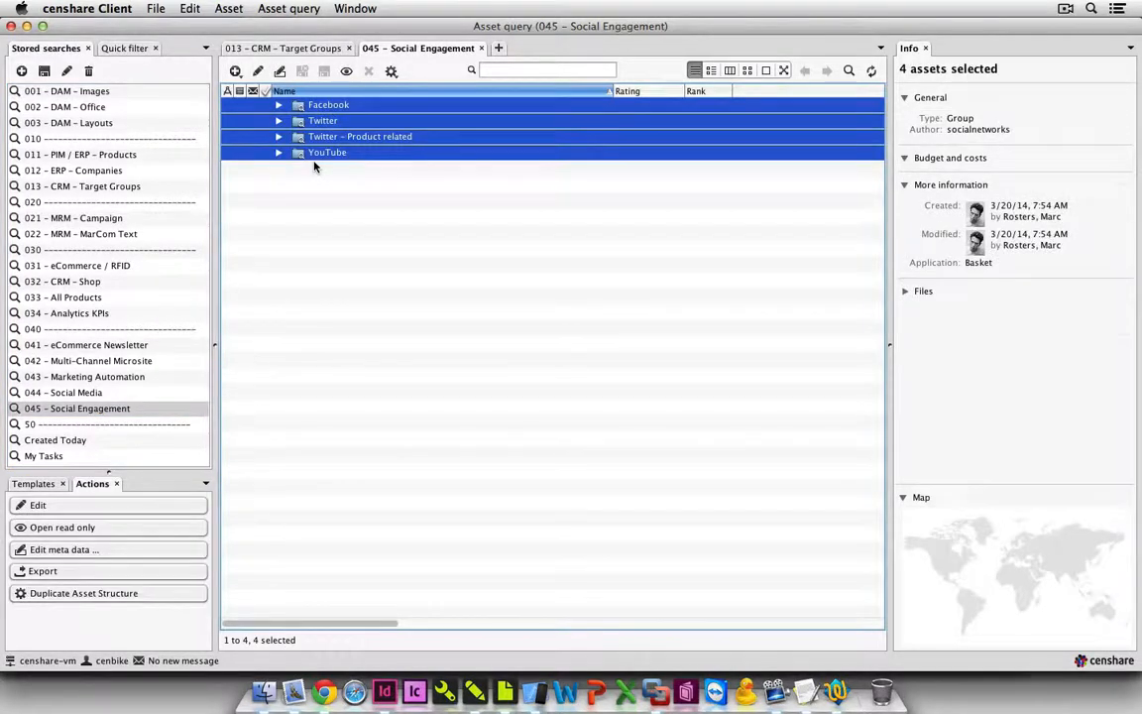
key(Right)
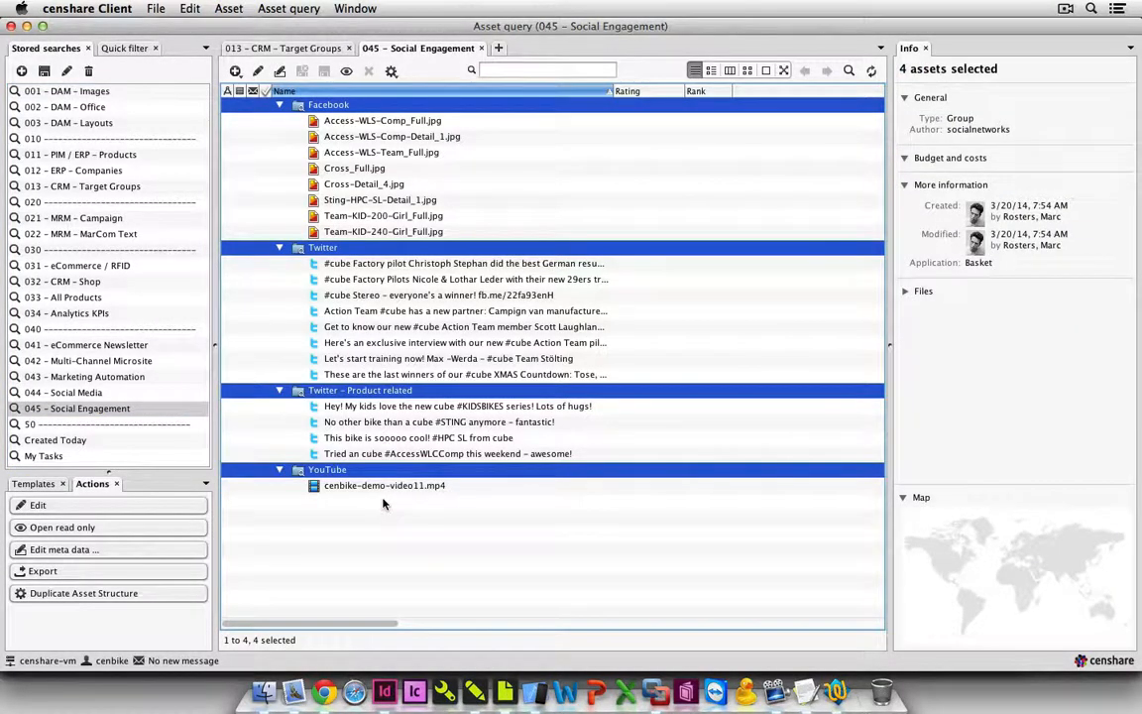
Review the information of the product-related tweets on #HPC SL, #STING and #KIDSBIKES and the XMAS Countdown tweet.
click(387, 501)
click(386, 438)
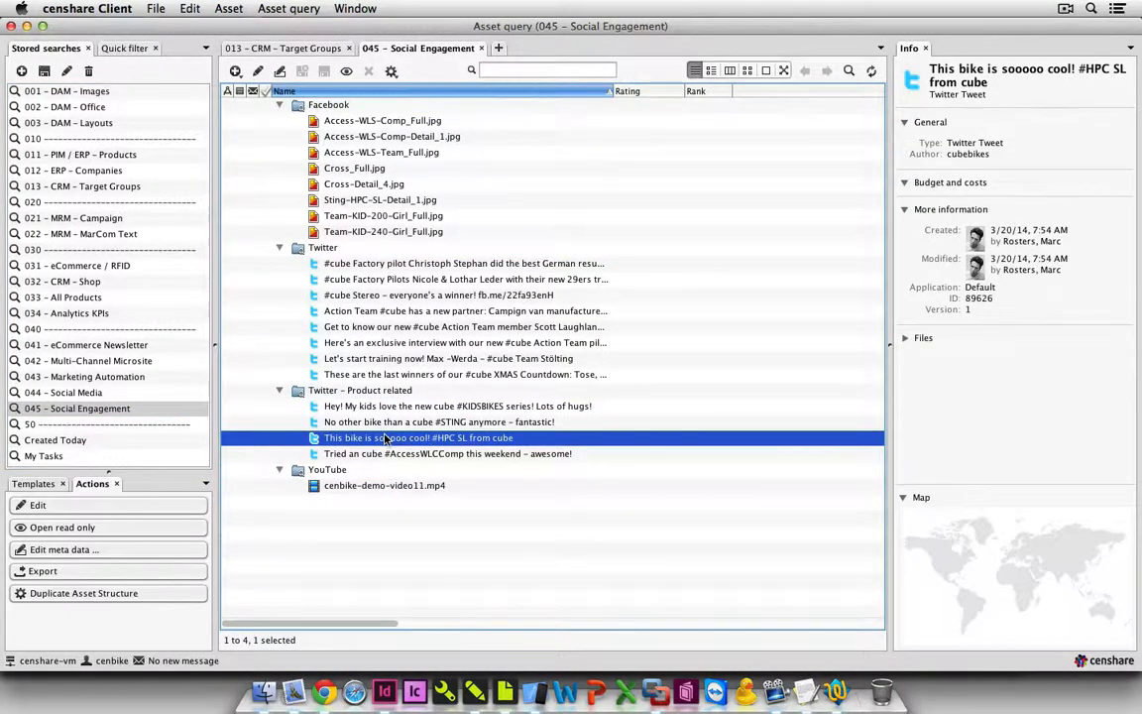
click(381, 423)
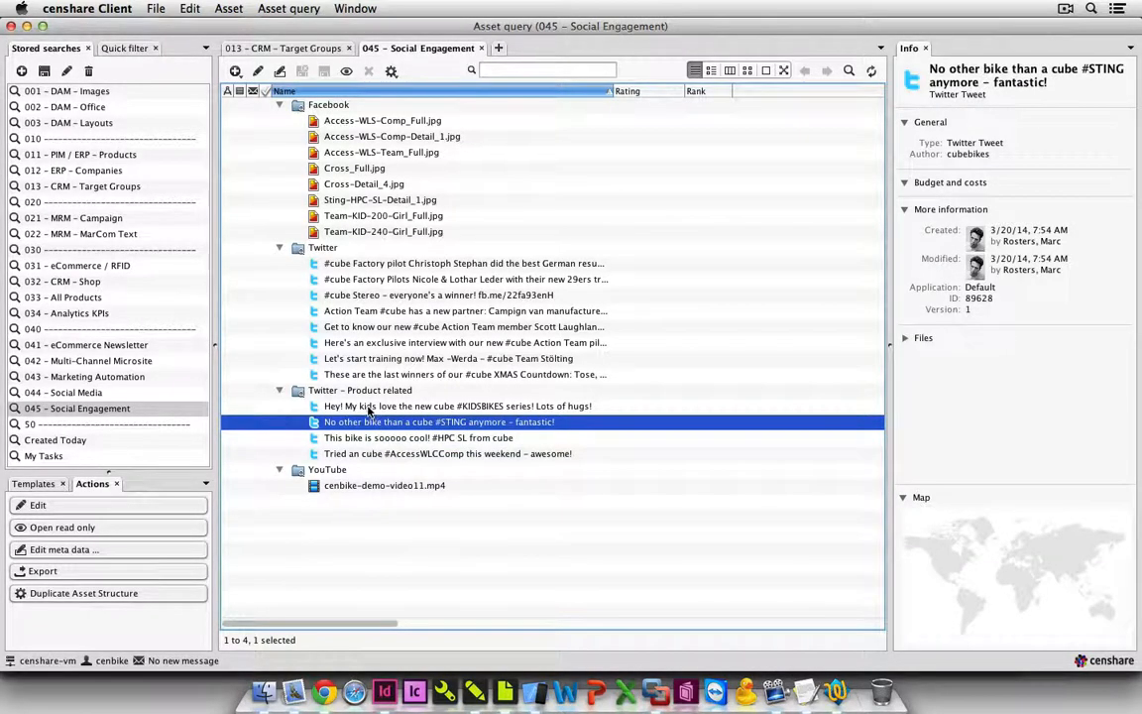
click(369, 408)
click(364, 374)
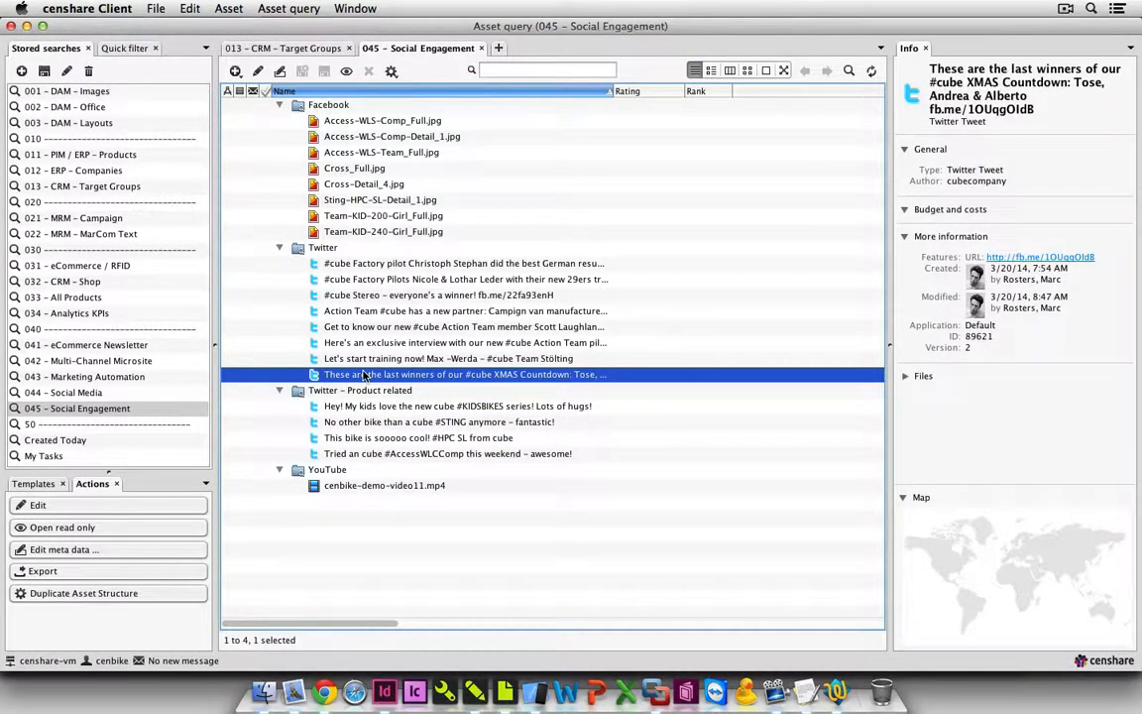
Open the YouTube page of cenbike-demo-video11.mp4 from its asset information, play the video and pause it.
click(352, 487)
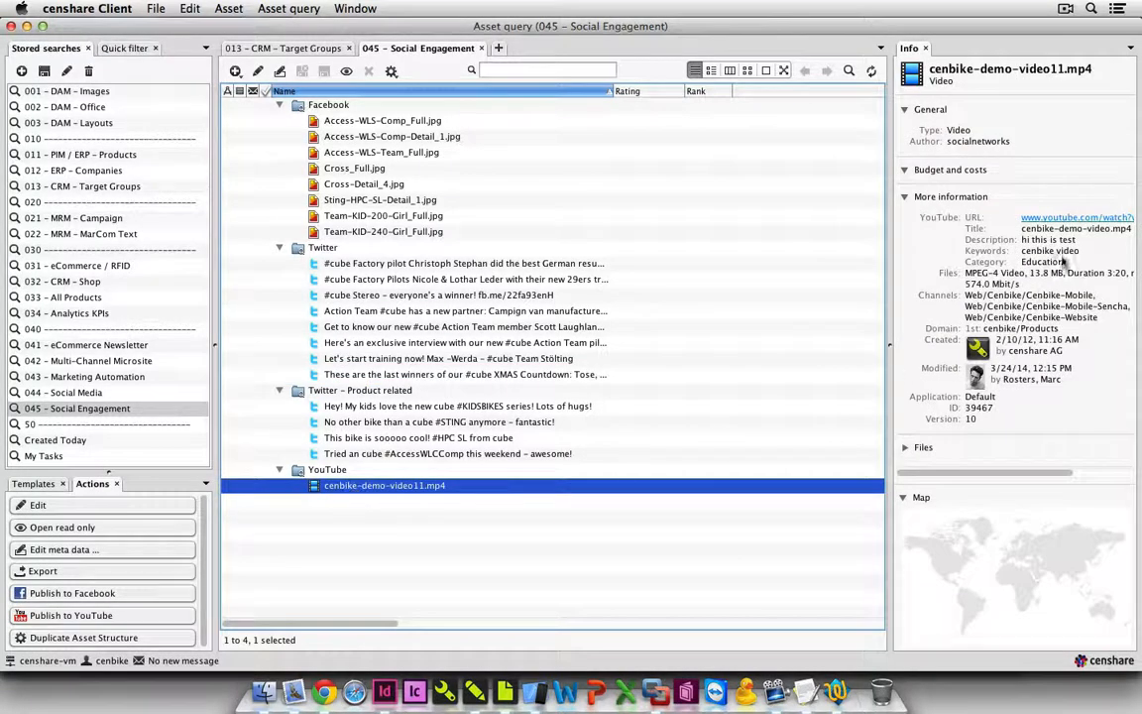
click(1049, 219)
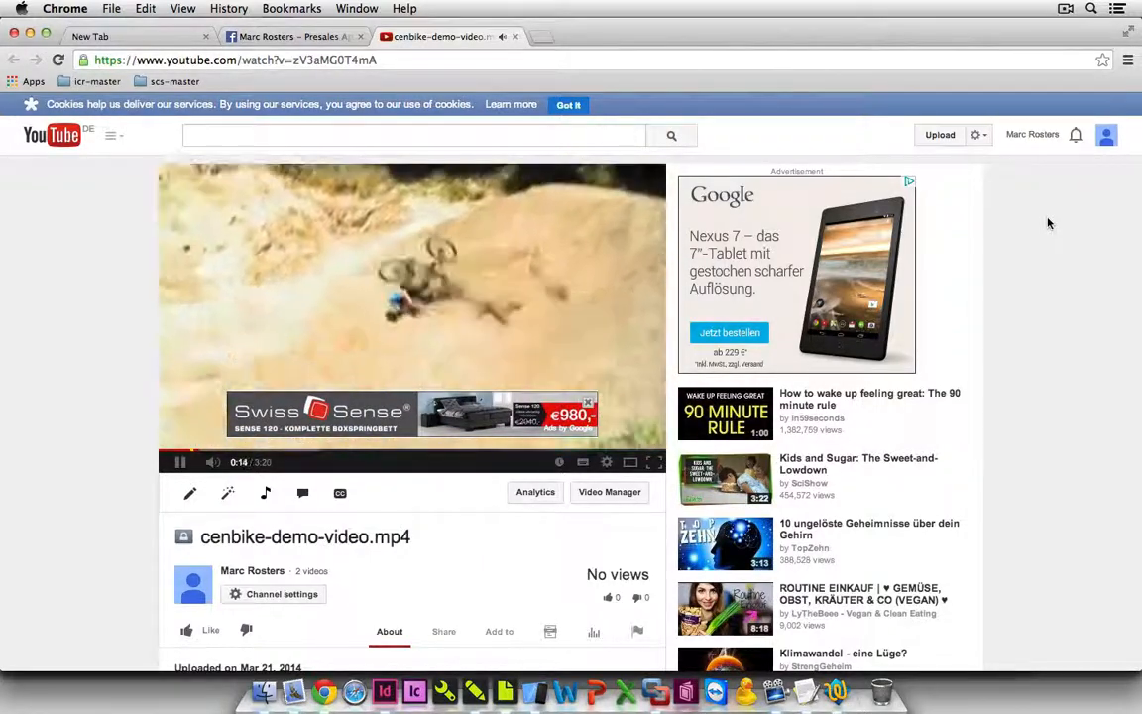
click(179, 467)
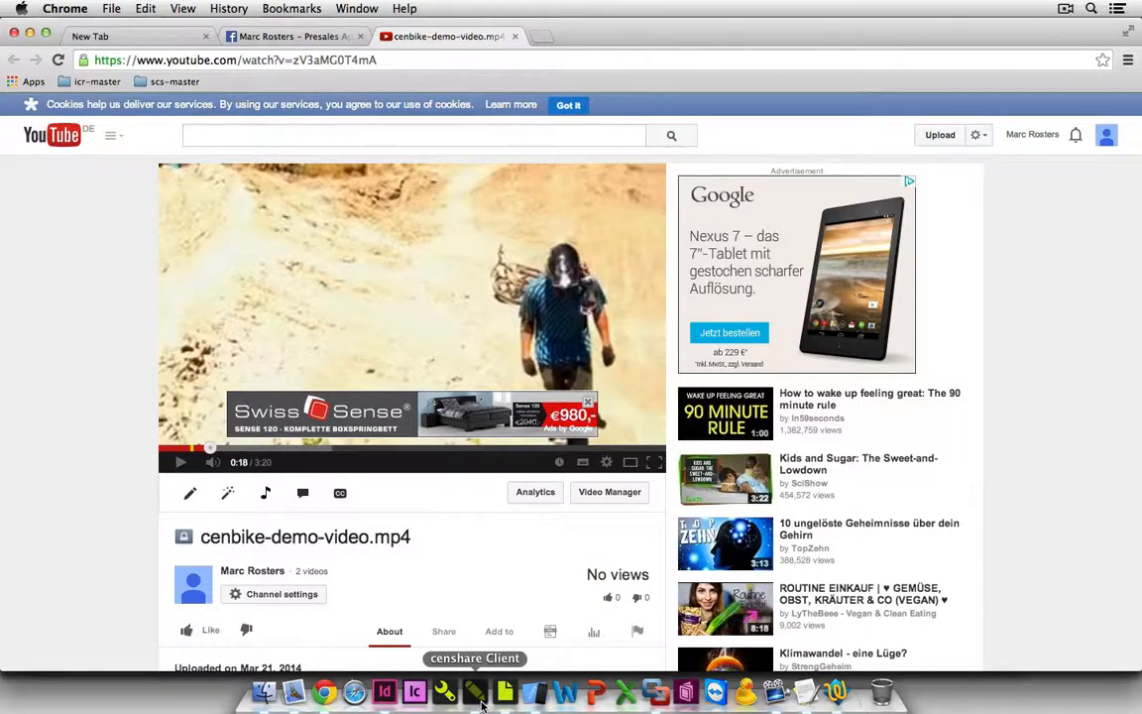
Back in the censhare Client, run 011 - PIM / ERP - Products in a new query tab and show the products as thumbnails.
click(481, 703)
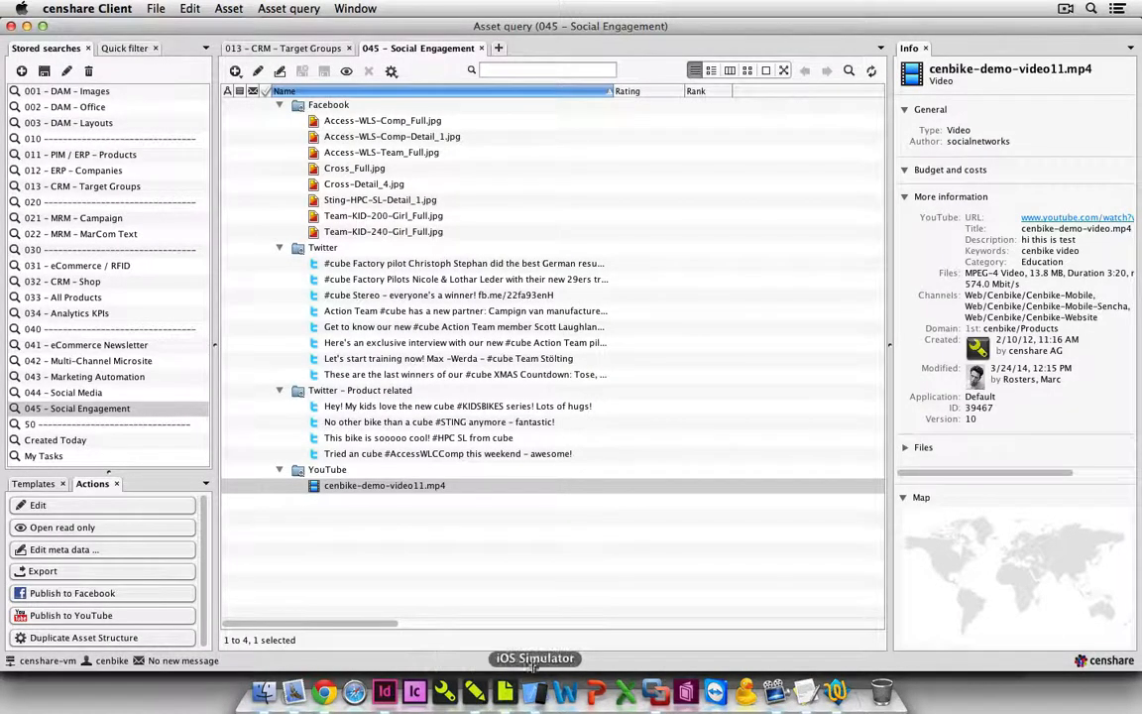
click(542, 598)
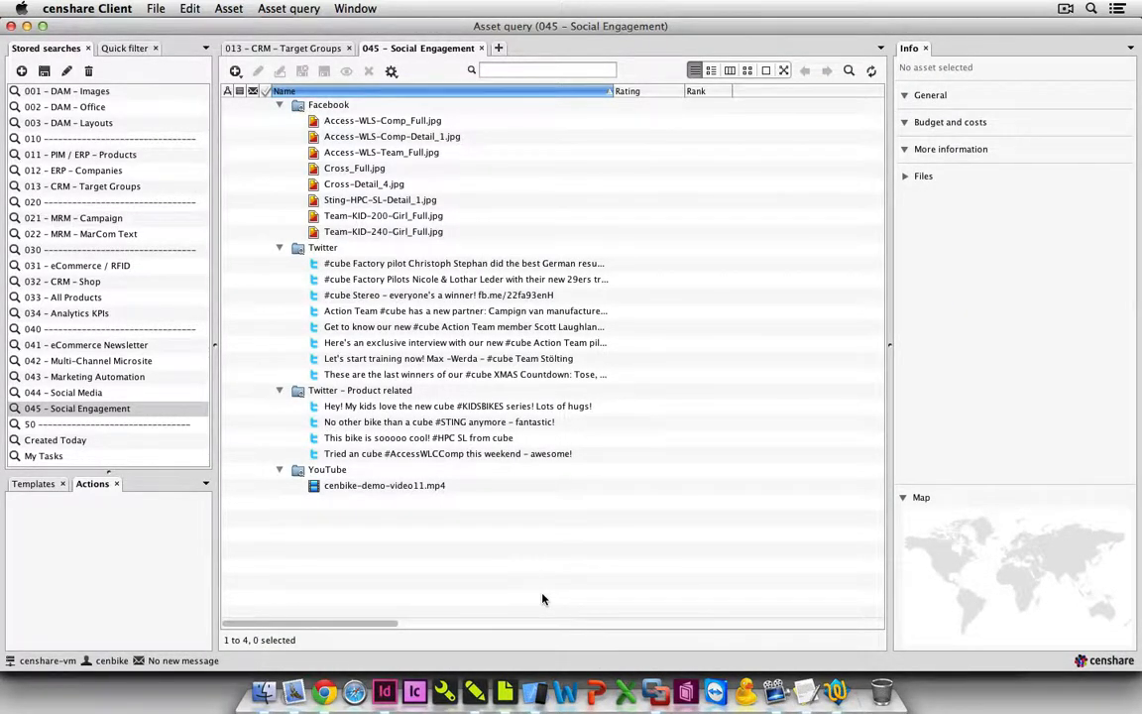
key(super+t)
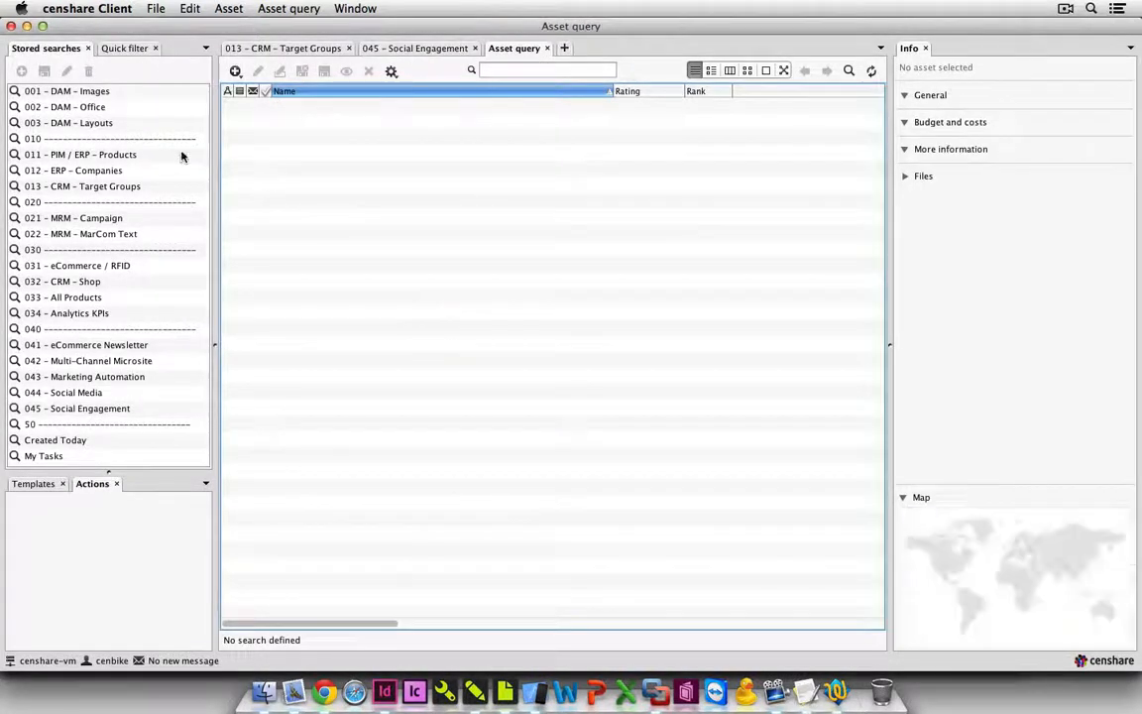
click(181, 156)
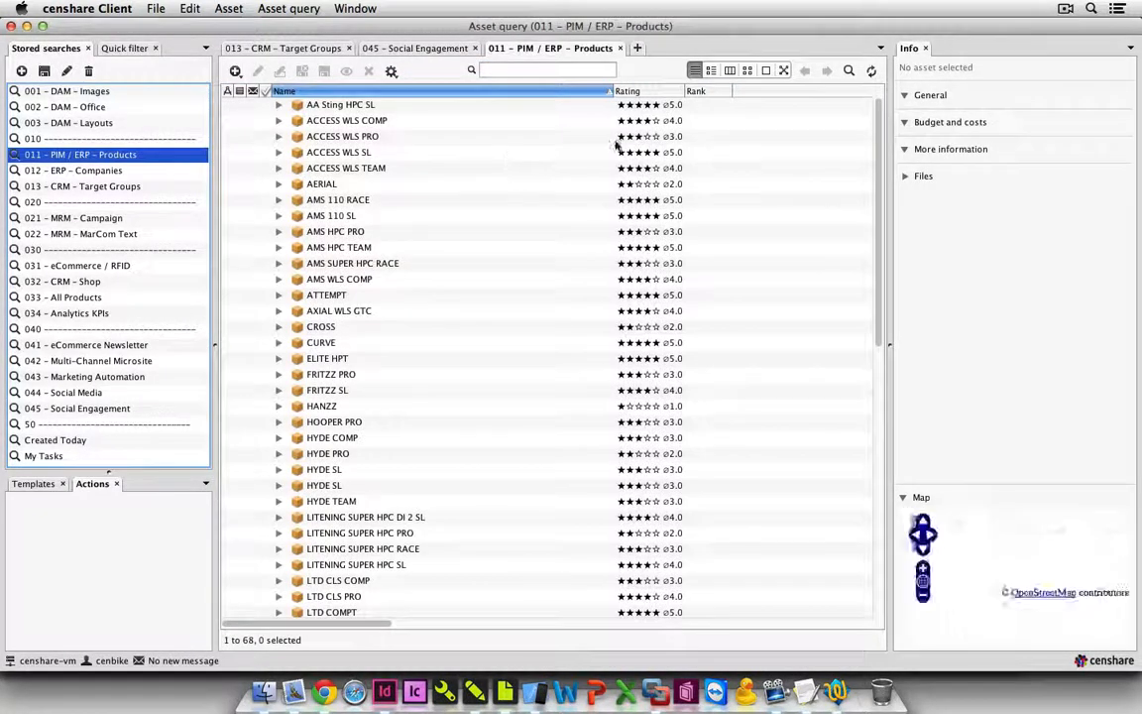
click(748, 70)
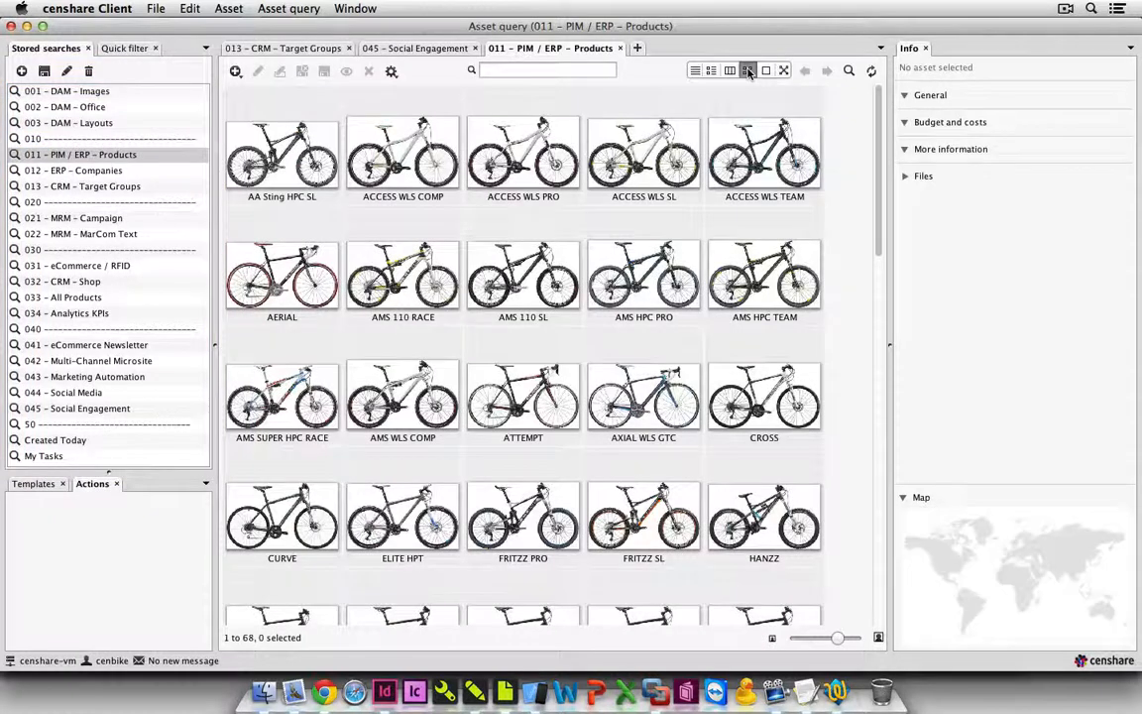